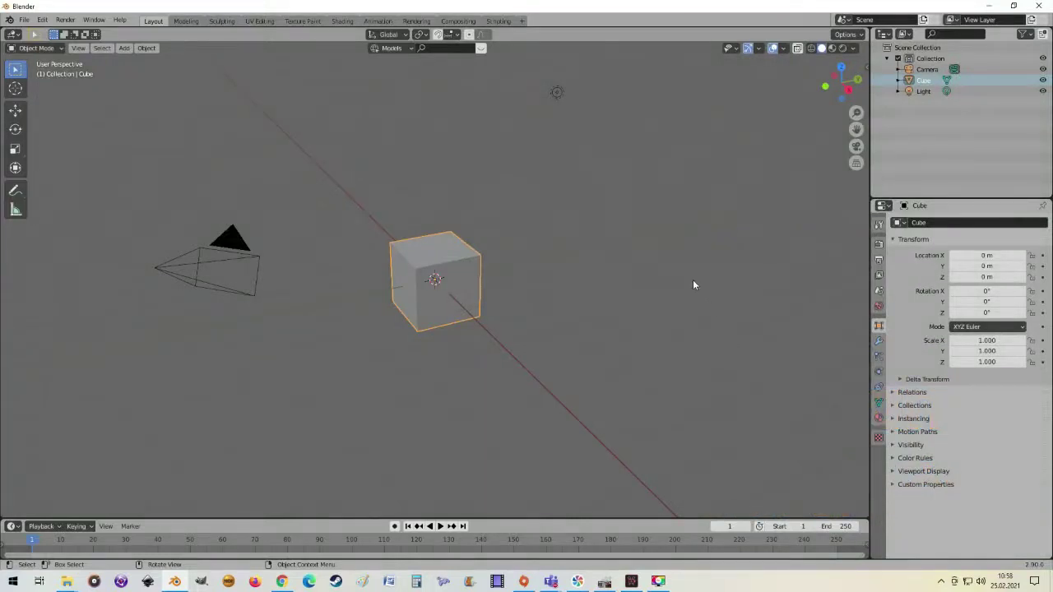
Zoom and orbit the view to inspect the cube from several sides.
scroll(646, 300, "up", 3)
scroll(645, 300, "down", 2)
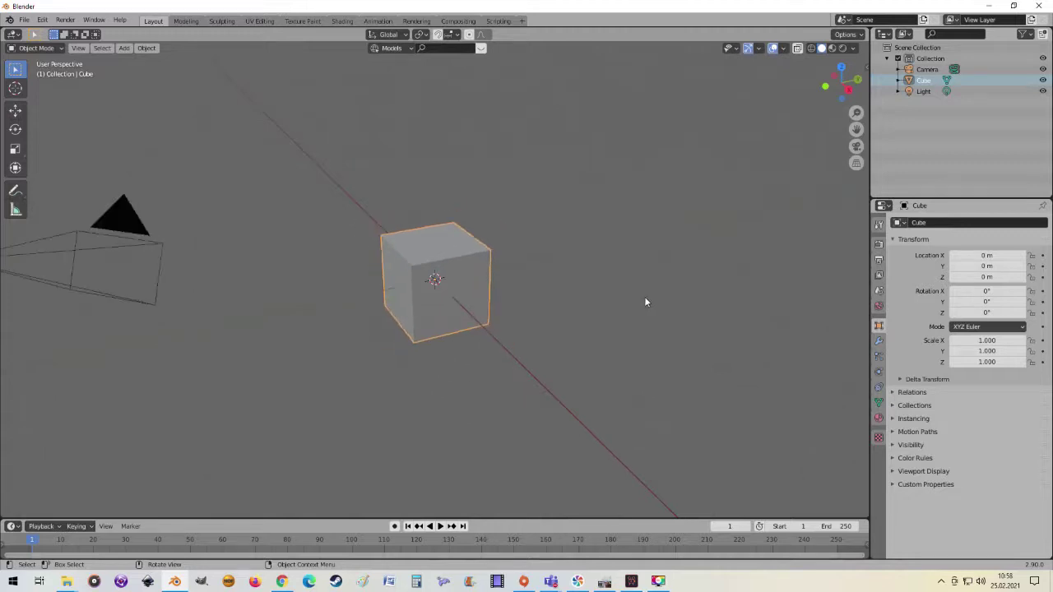
scroll(642, 302, "down", 3)
mouse_move(608, 308)
middle_mouse_down()
mouse_move(579, 314)
mouse_move(685, 315)
middle_mouse_up()
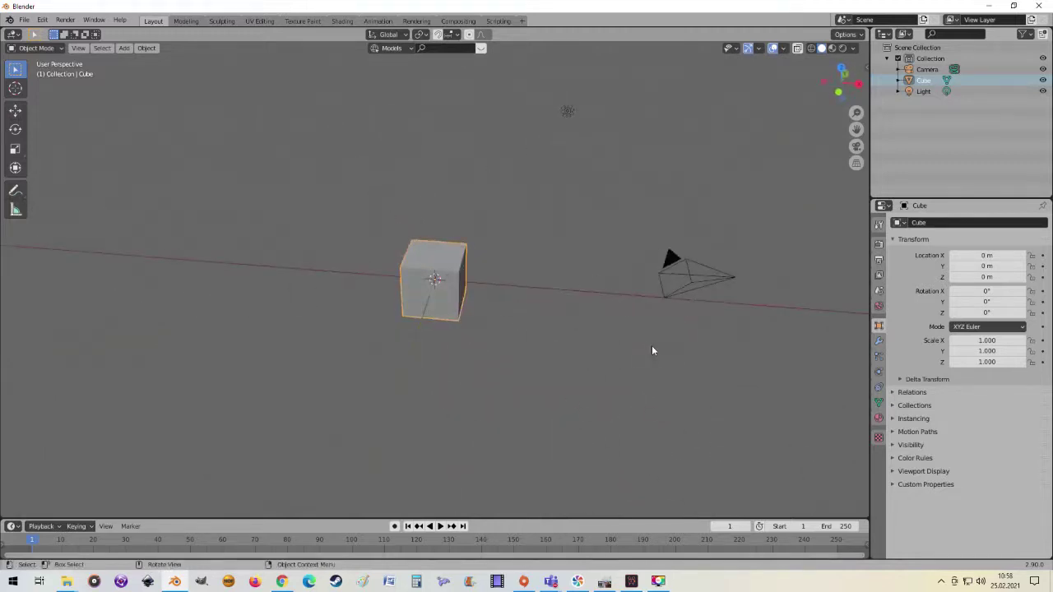
mouse_move(635, 351)
middle_mouse_down()
mouse_move(686, 348)
mouse_move(555, 348)
mouse_move(674, 348)
mouse_move(623, 349)
middle_mouse_up()
scroll(624, 348, "down", 2)
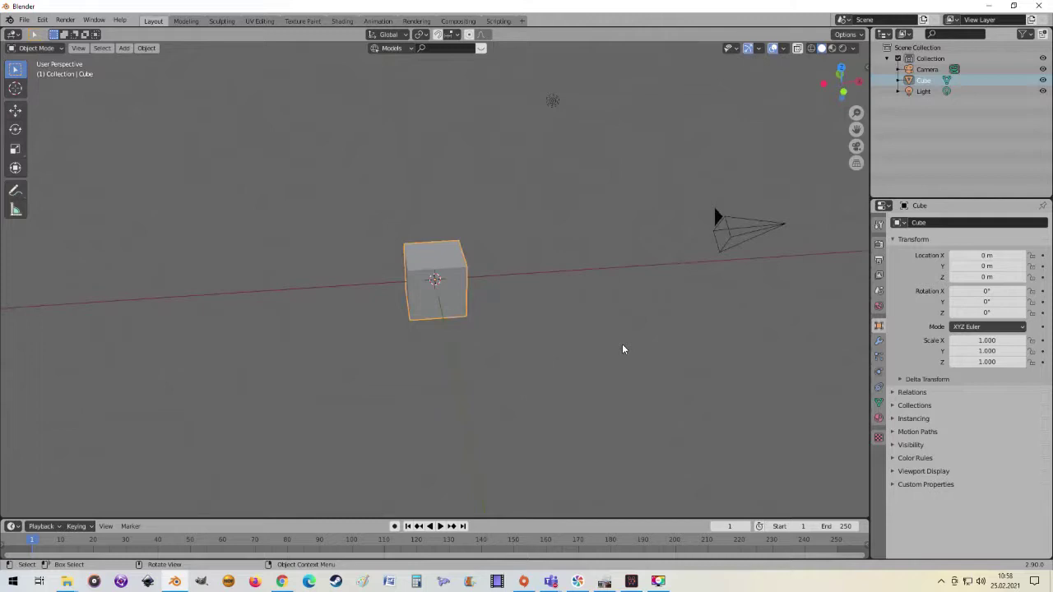
scroll(580, 346, "up", 2)
mouse_move(588, 351)
middle_mouse_down()
mouse_move(555, 351)
mouse_move(630, 360)
mouse_move(580, 360)
mouse_move(602, 360)
middle_mouse_up()
Duplicate the cube to the left as Cube.001, then select both cubes with Cube.001 active.
key("shift+d")
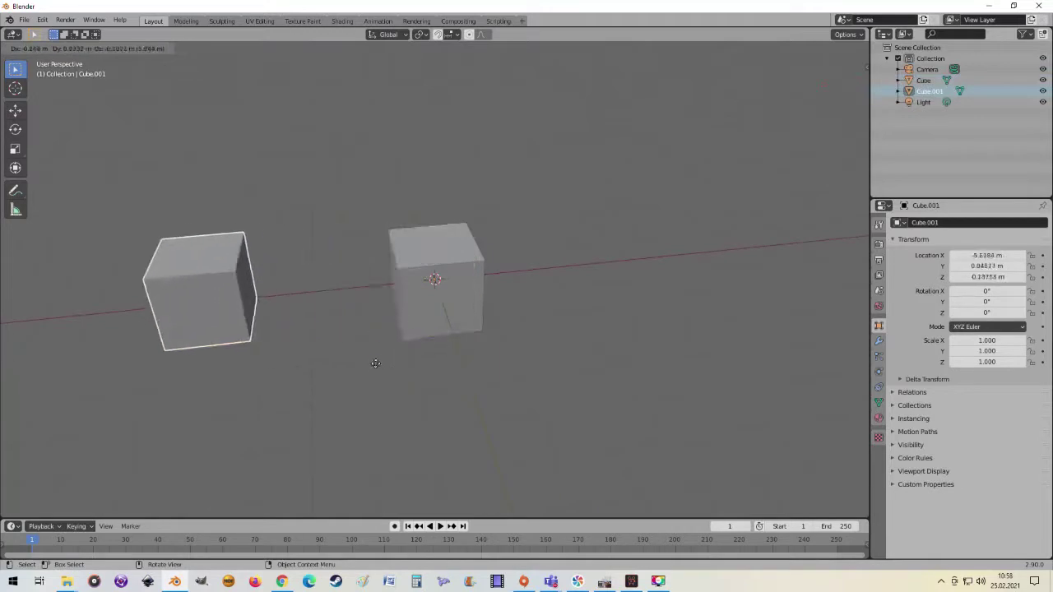
left_click(391, 371)
middle_click_drag(537, 331, 505, 335)
left_click(423, 313)
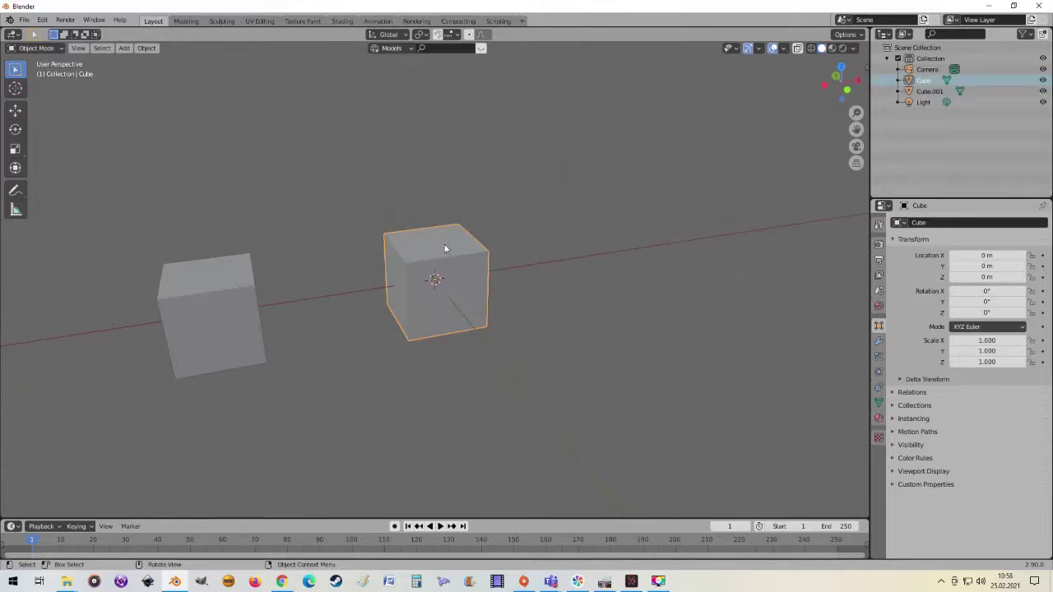
left_click(236, 332, "shift")
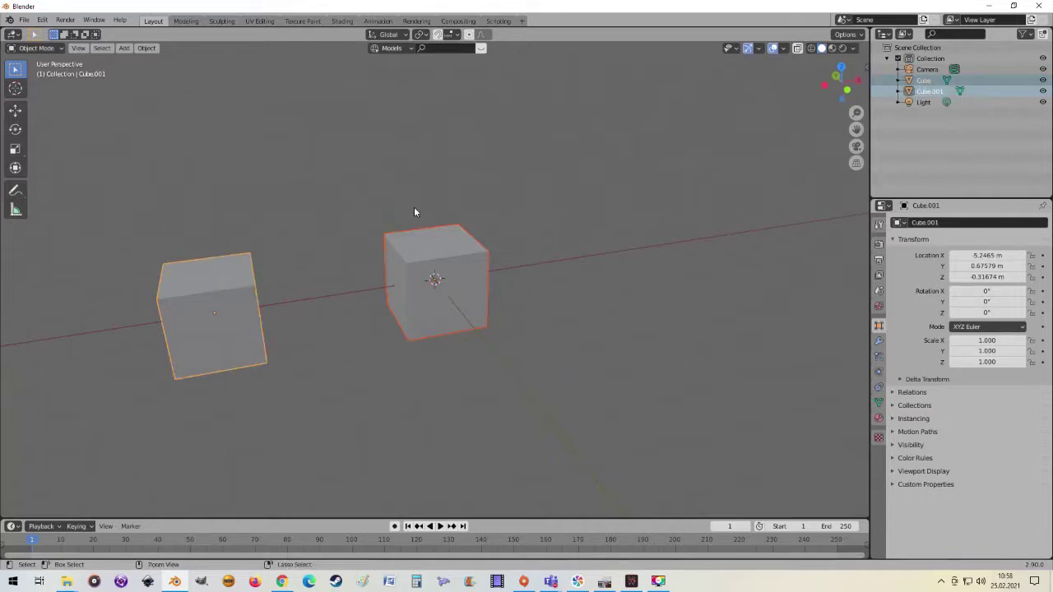
Bring up the Set Parent To menu (Ctrl+P) for the two selected cubes.
key("ctrl+p")
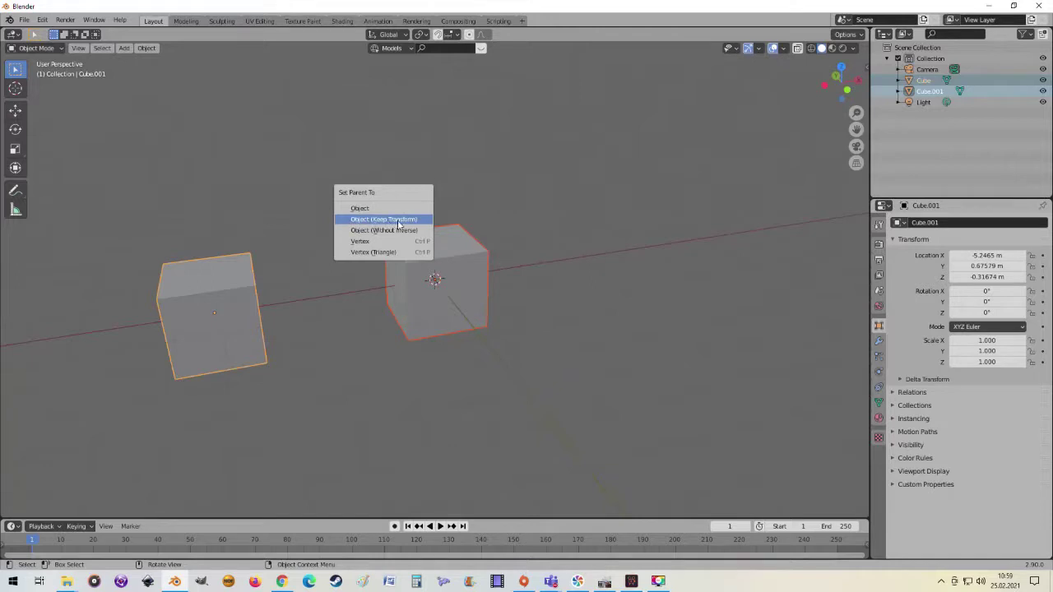
Parent the original cube to Cube.001 using Object (Keep Transform) and inspect the result.
left_click(393, 224)
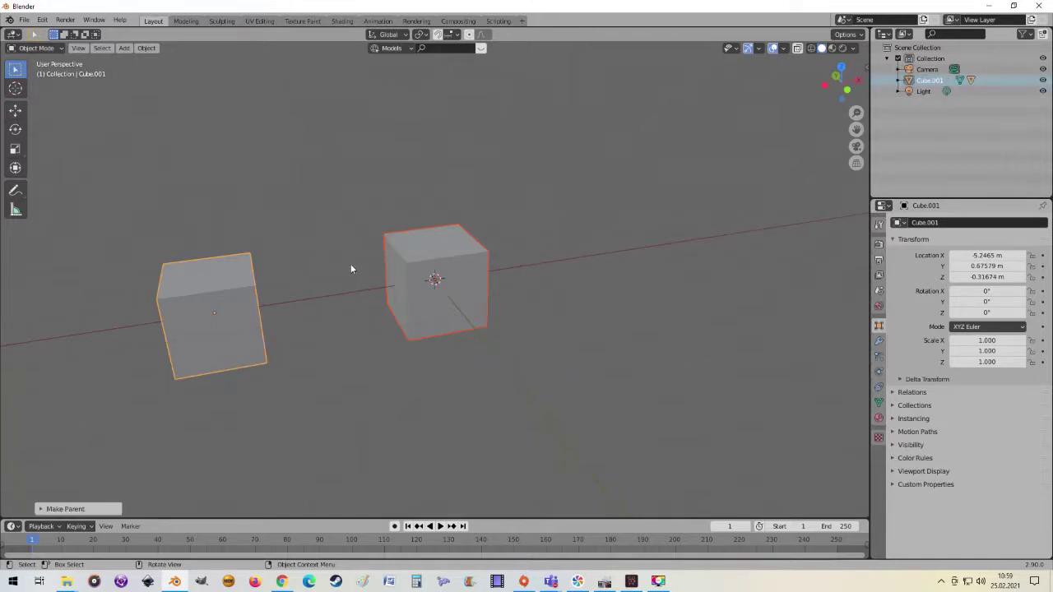
mouse_move(351, 269)
middle_mouse_down()
mouse_move(359, 271)
mouse_move(336, 225)
mouse_move(370, 189)
mouse_move(414, 197)
mouse_move(376, 137)
mouse_move(405, 167)
mouse_move(373, 148)
middle_mouse_up()
middle_click_drag(359, 329, 332, 288)
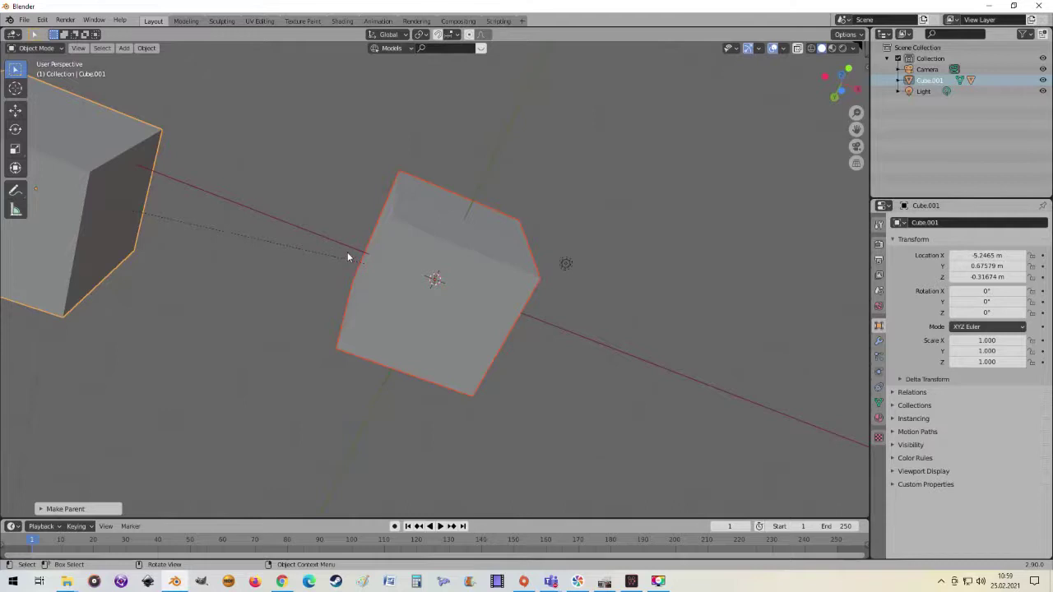
mouse_move(391, 279)
middle_mouse_down()
mouse_move(423, 291)
mouse_move(411, 331)
mouse_move(419, 305)
mouse_move(410, 325)
mouse_move(449, 293)
mouse_move(418, 381)
mouse_move(453, 353)
middle_mouse_up()
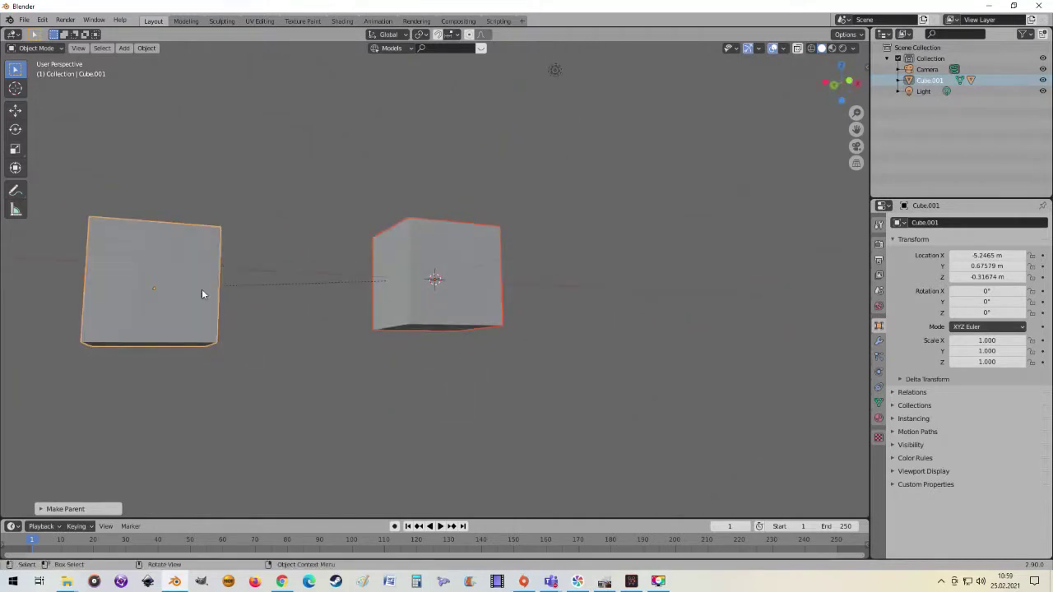
Raise the parent Cube.001 to about 1.63 m so the child cube rises with it.
left_click(174, 273)
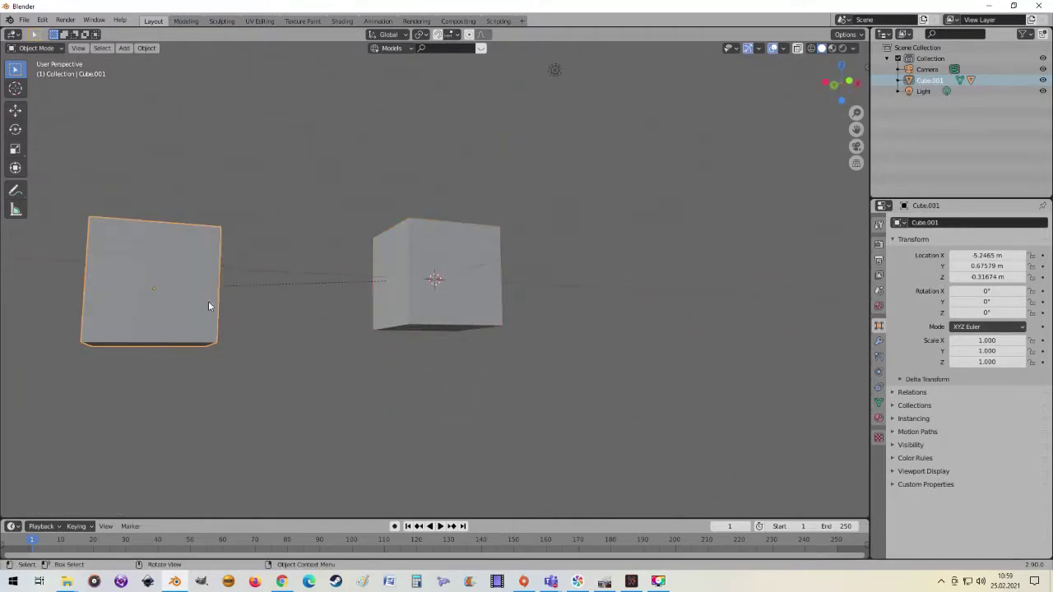
key("g")
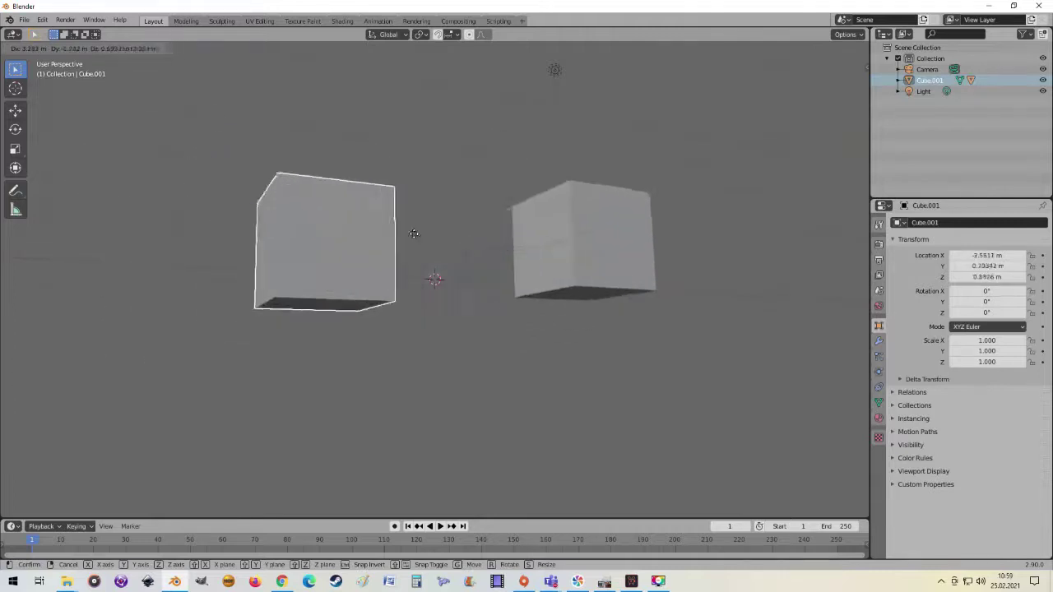
left_click(361, 189)
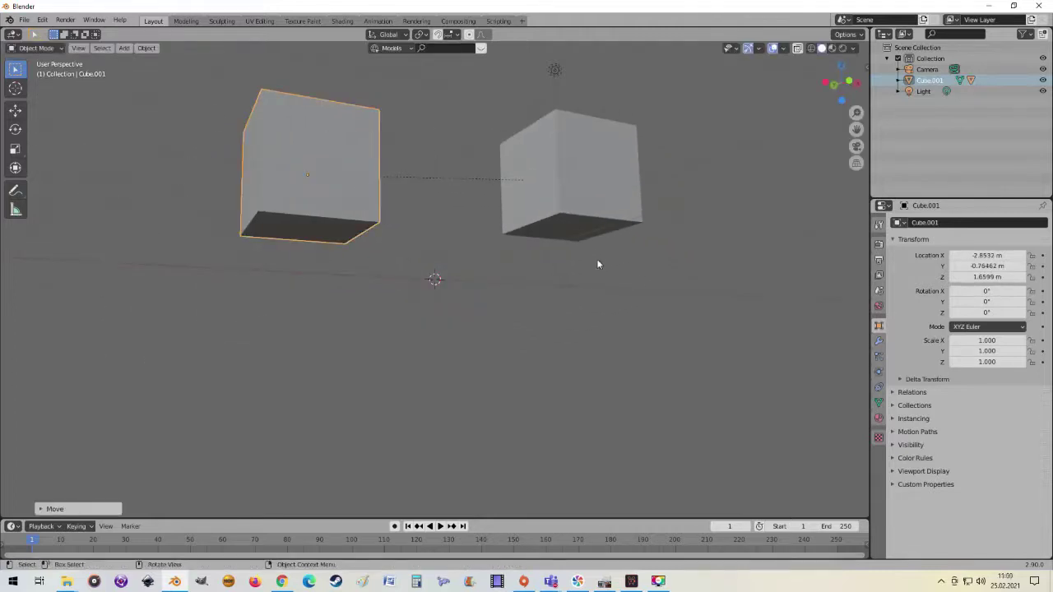
middle_click_drag(598, 264, 429, 226)
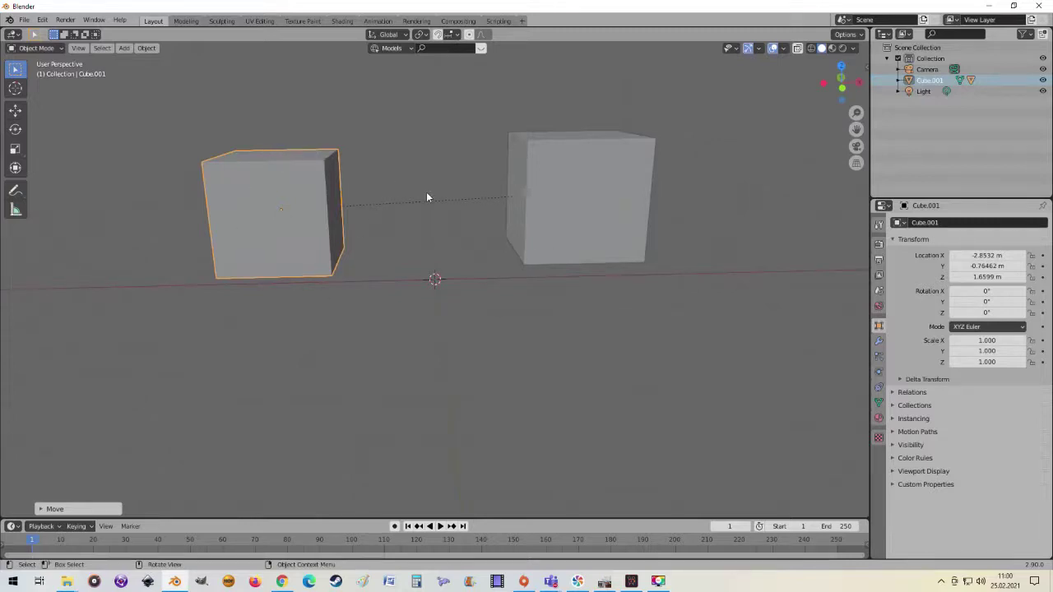
mouse_move(427, 198)
middle_mouse_down()
mouse_move(403, 229)
mouse_move(397, 219)
middle_mouse_up()
key("g")
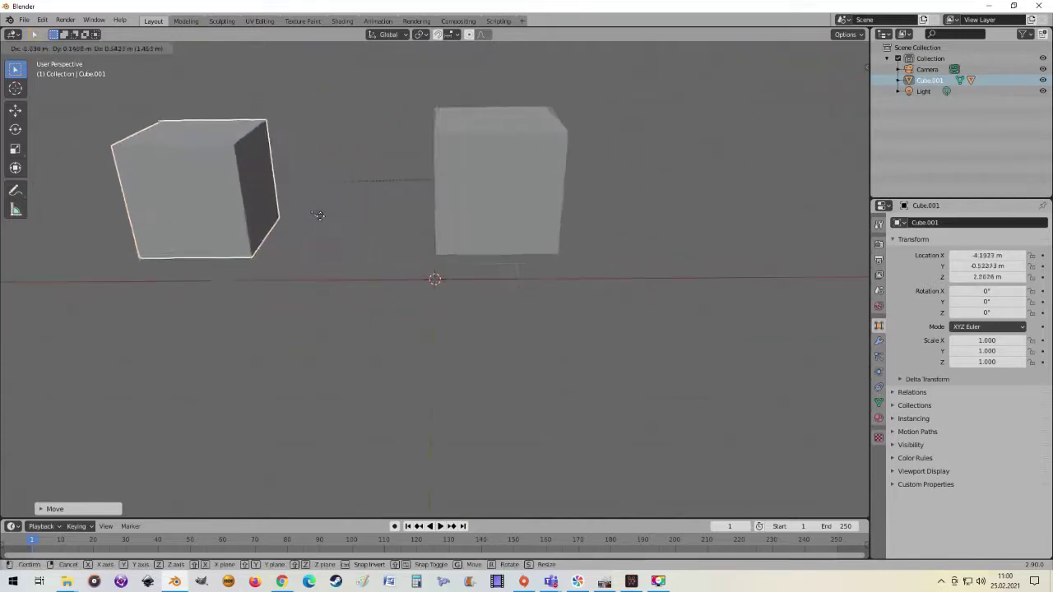
left_click(442, 249)
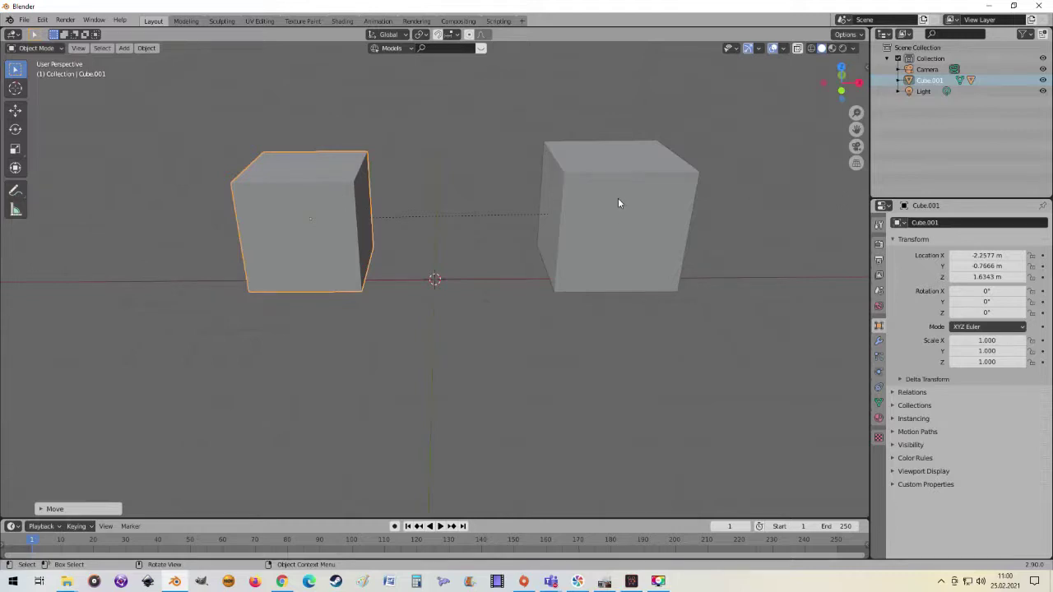
Test moving the child cube and rotating Cube.001, cancelling both so rotation stays at 0°.
left_click(609, 244)
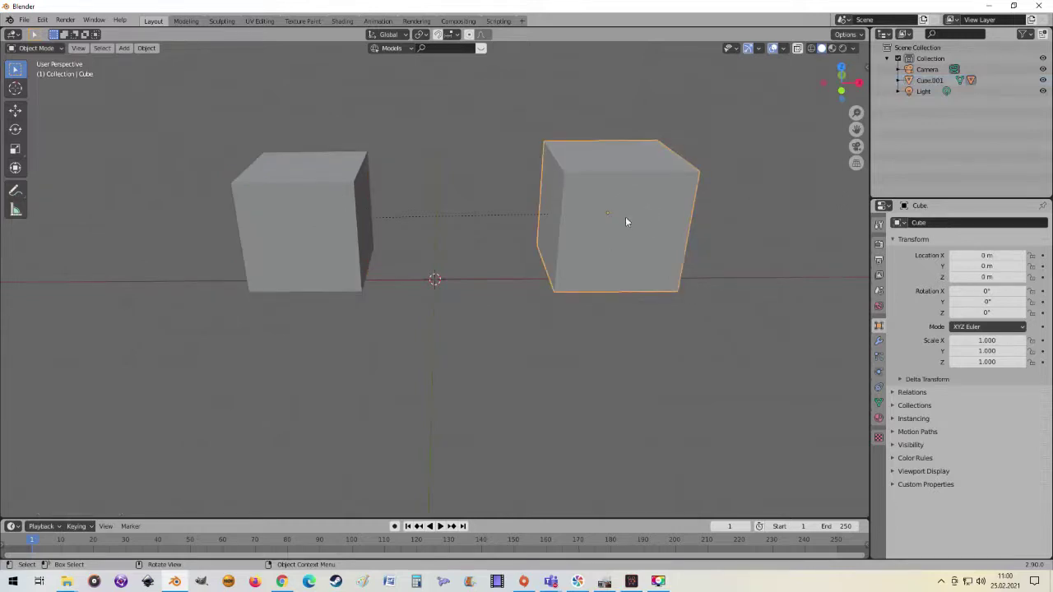
key("g")
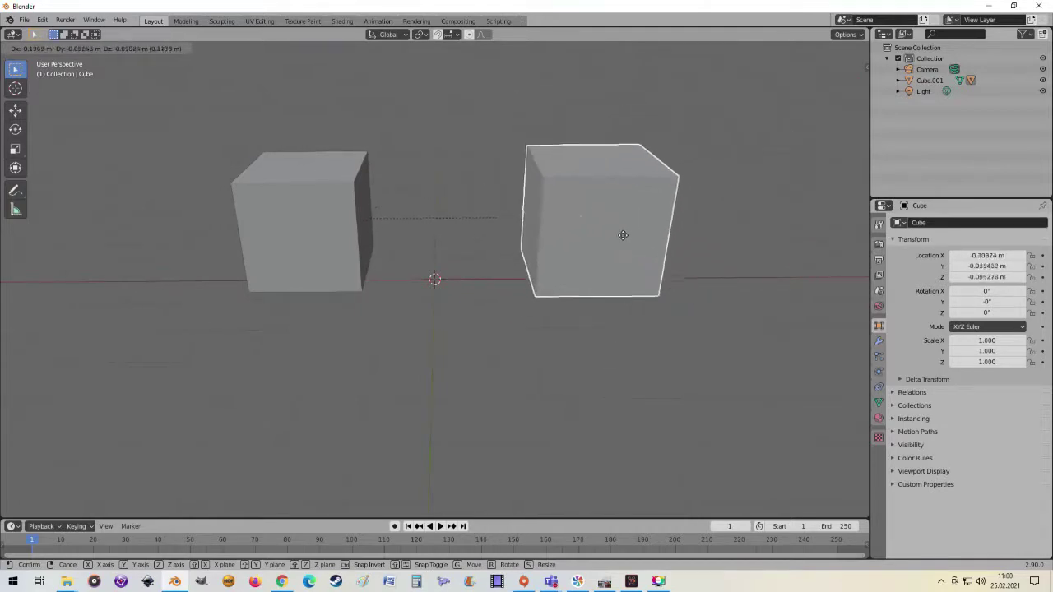
key("Escape")
left_click(346, 241)
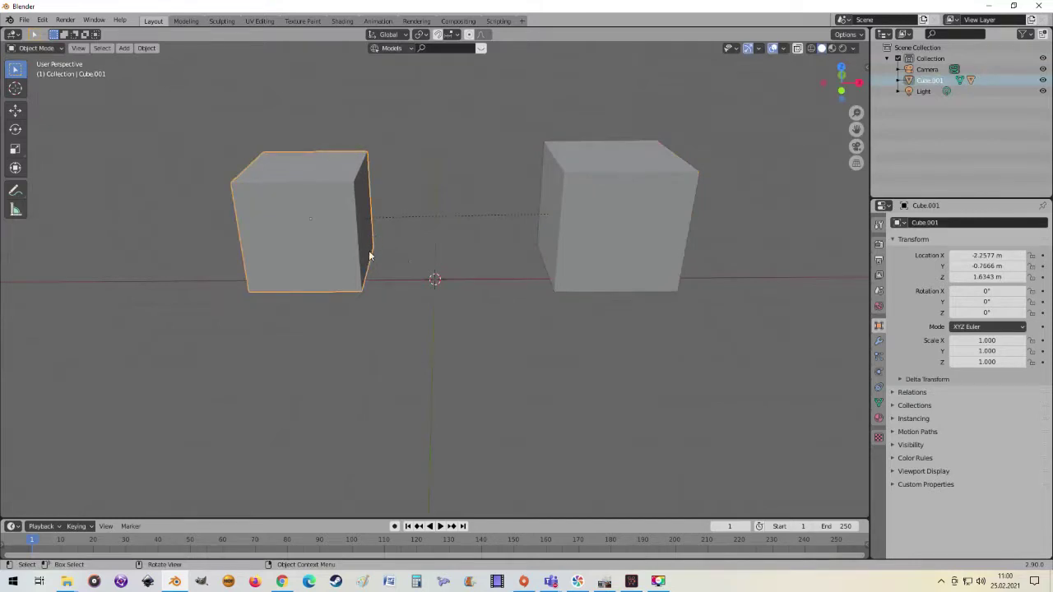
mouse_move(390, 266)
middle_mouse_down()
mouse_move(394, 157)
mouse_move(496, 266)
middle_mouse_up()
key("r")
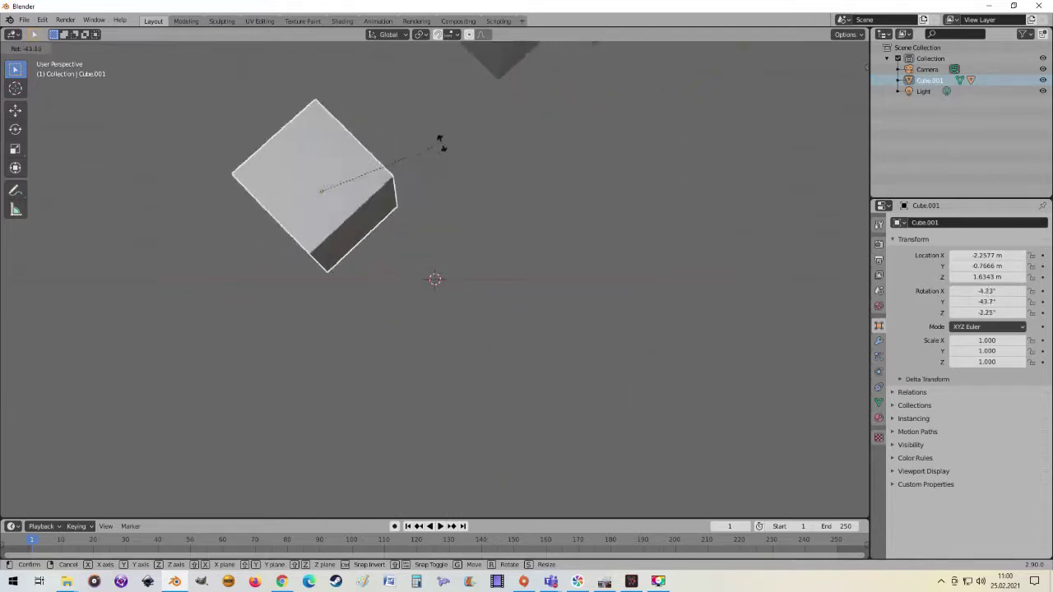
right_click(416, 230)
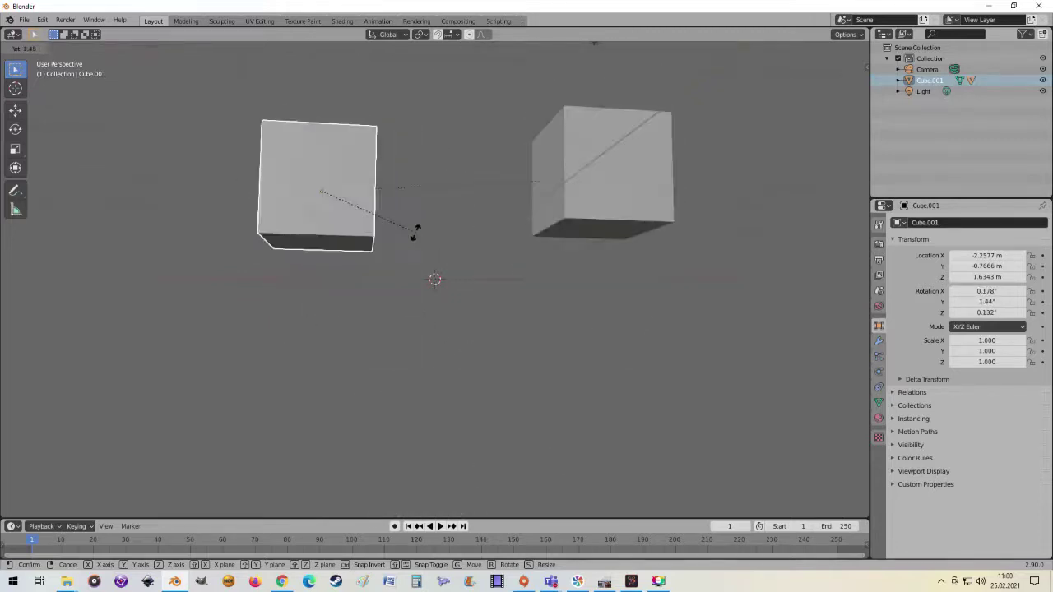
scroll(535, 240, "down", 3)
middle_click_drag(536, 244, 529, 277)
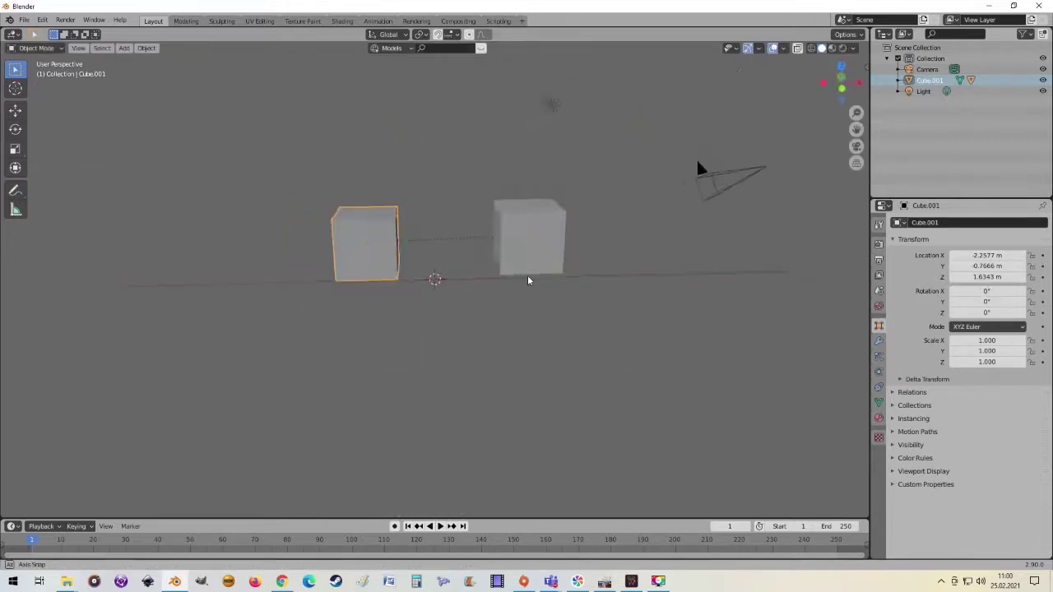
Add a UV sphere and place it to the right of the original cube.
left_click(123, 48)
mouse_move(140, 61)
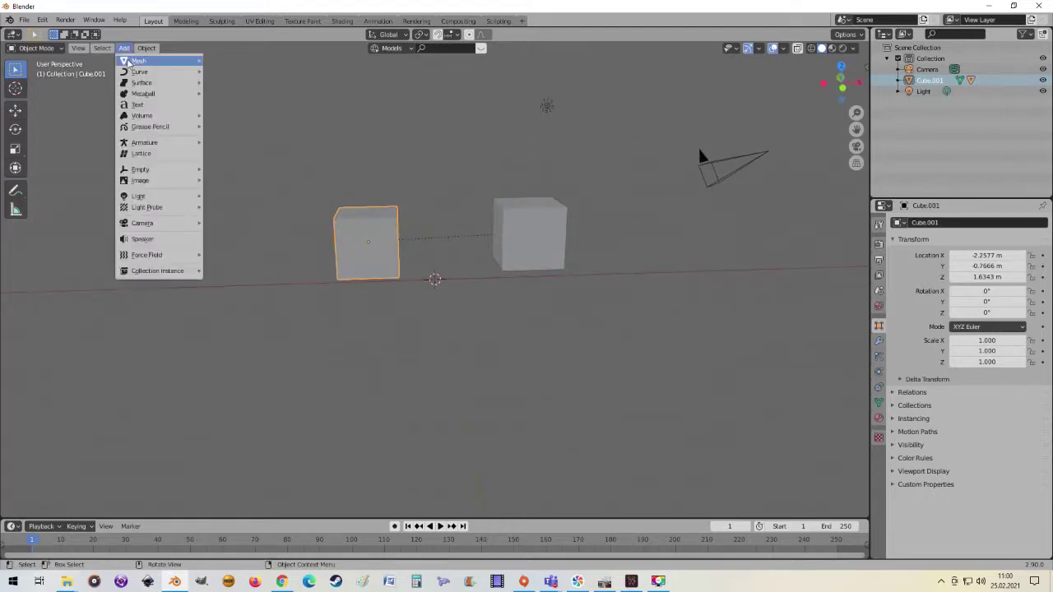
left_click(246, 93)
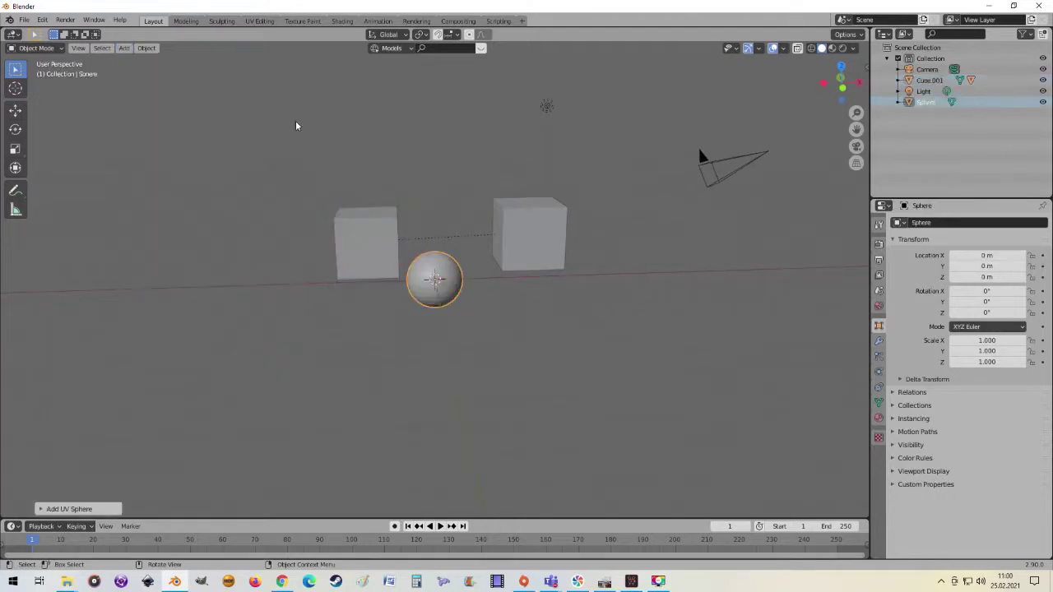
key("g")
left_click(750, 235)
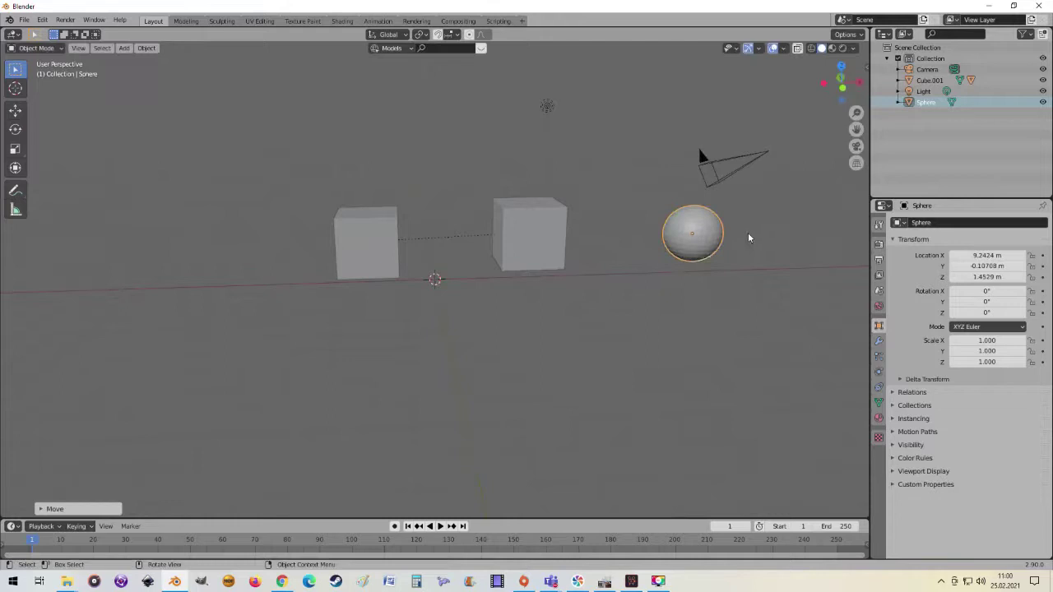
Parent the sphere to the original cube with Object (Without Inverse).
left_click(564, 243)
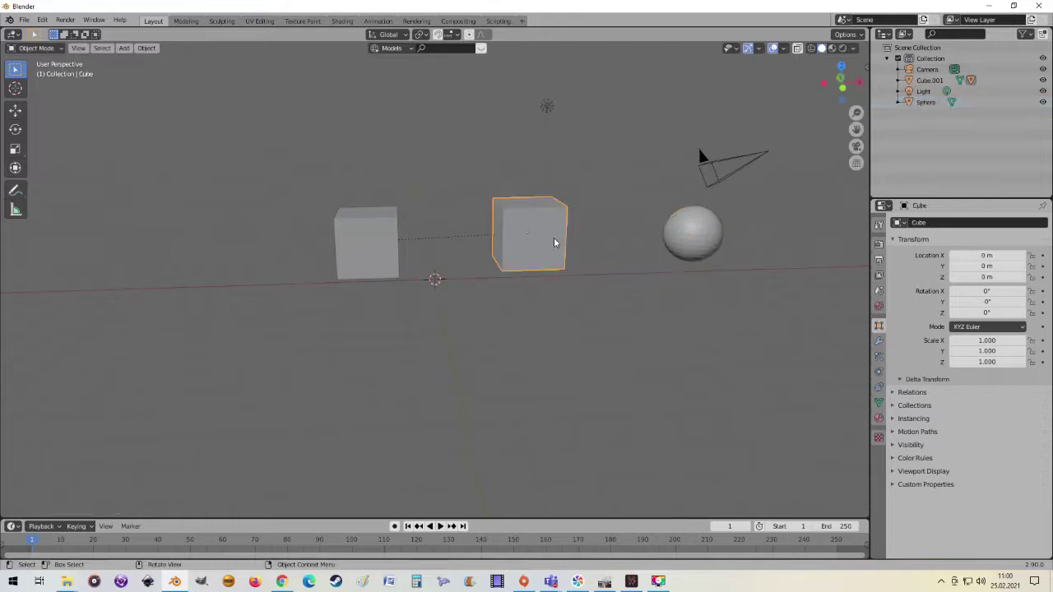
left_click(680, 247)
left_click(555, 244, "shift")
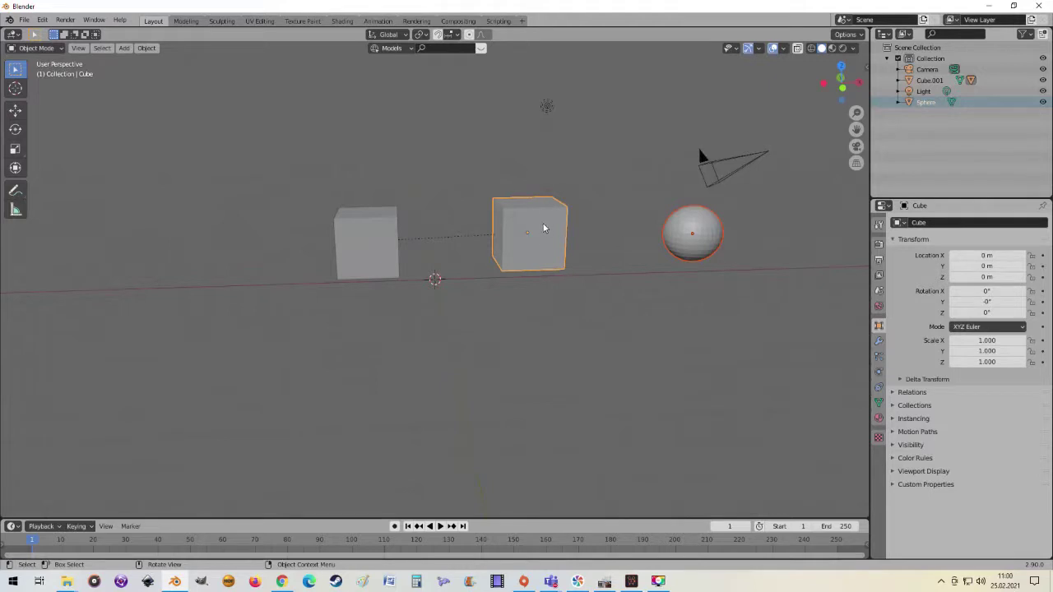
key("ctrl+p")
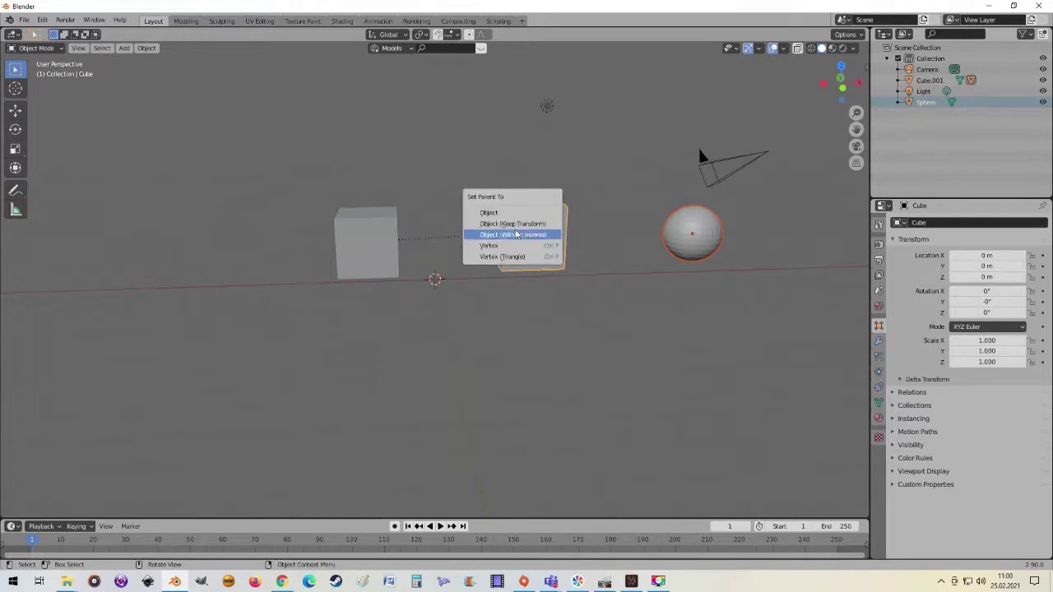
left_click(516, 224)
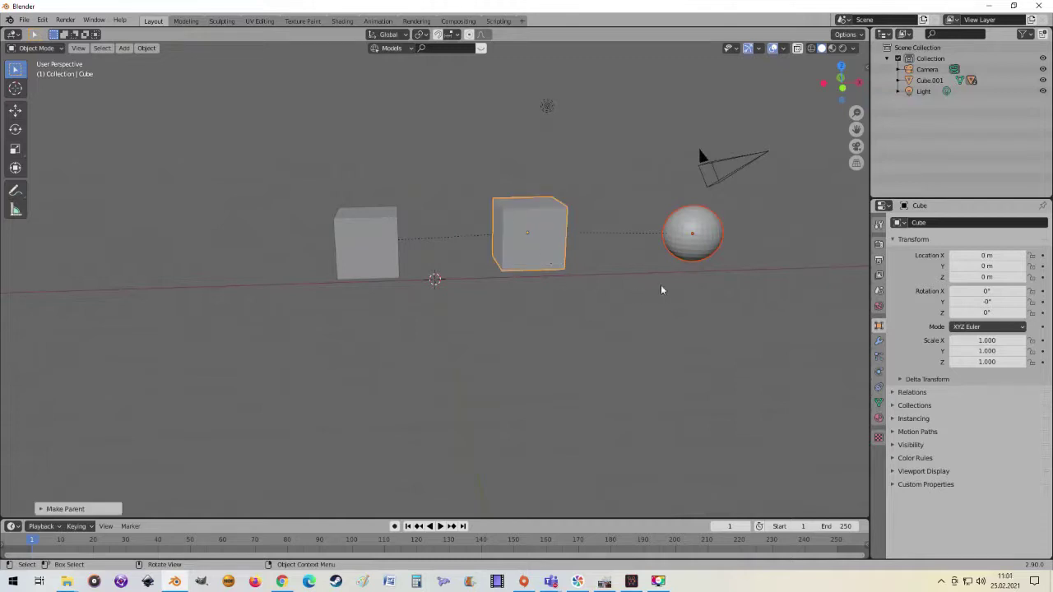
mouse_move(620, 262)
middle_mouse_down()
mouse_move(617, 322)
mouse_move(622, 291)
mouse_move(564, 265)
middle_mouse_up()
key("r")
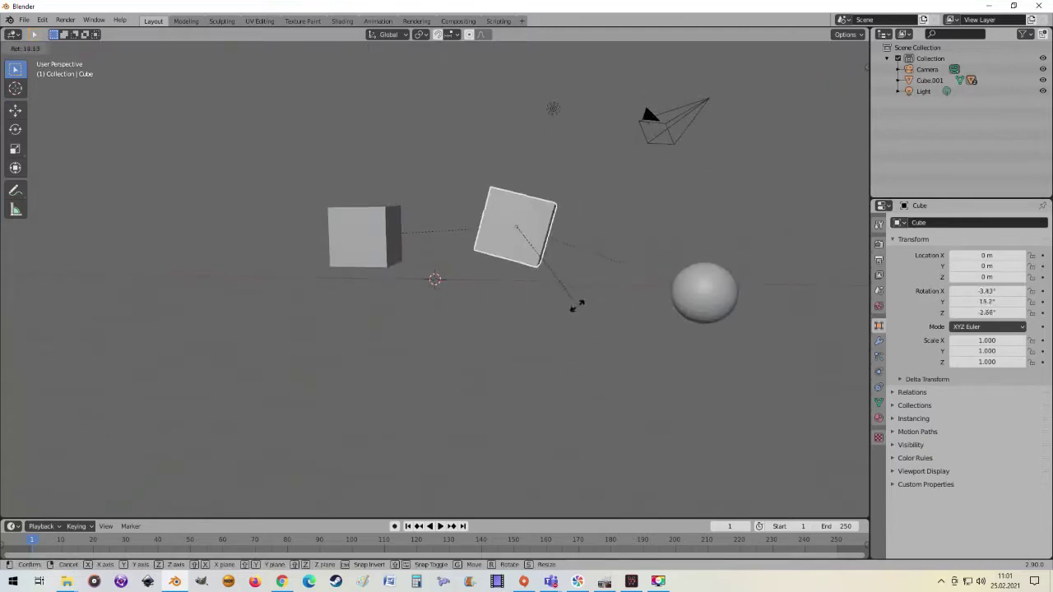
right_click(576, 242)
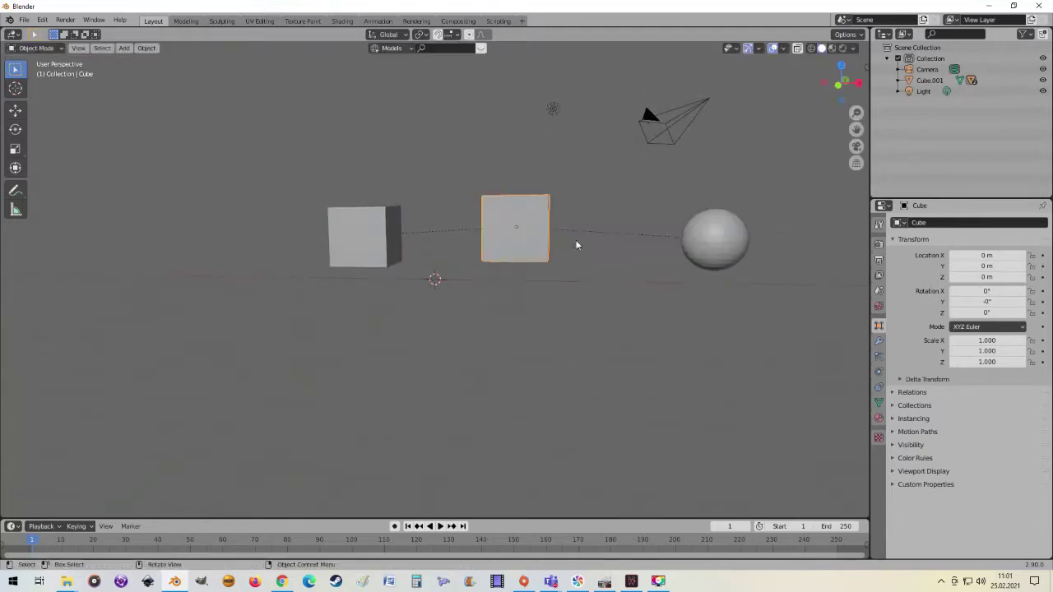
left_click(383, 242)
key("r")
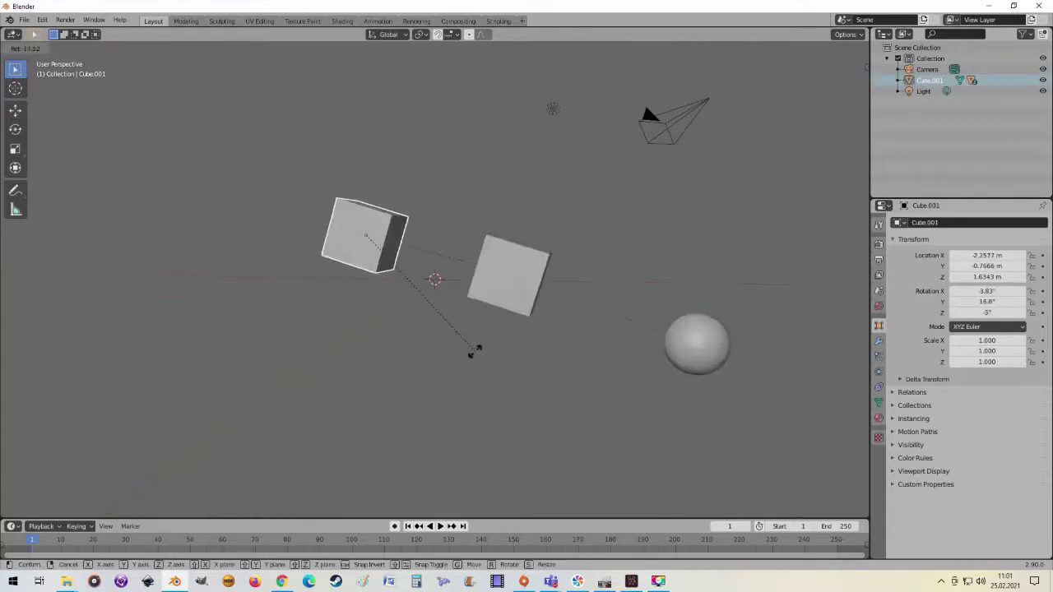
right_click(485, 333)
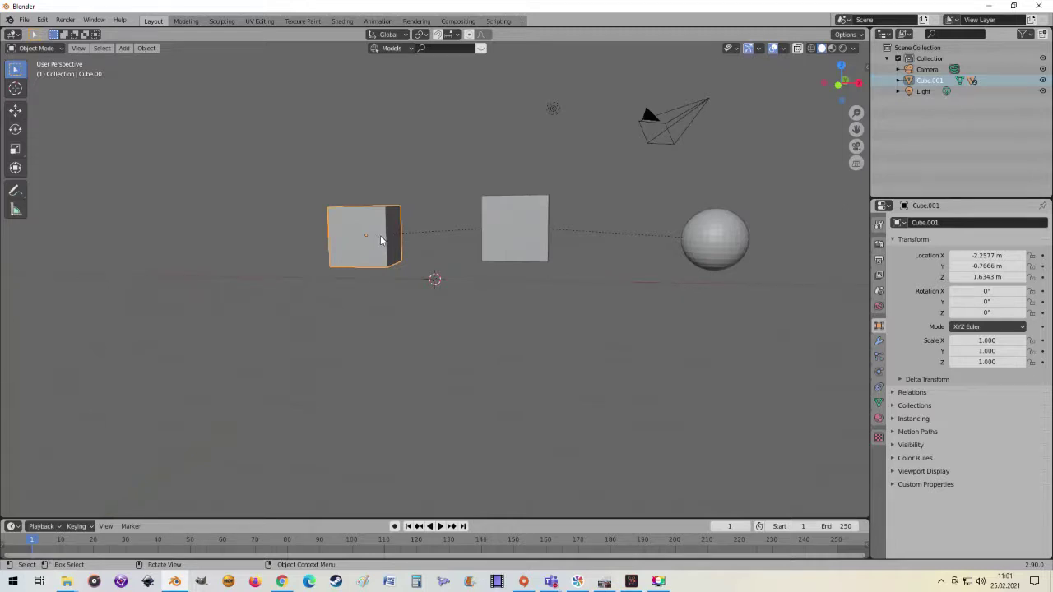
key("s")
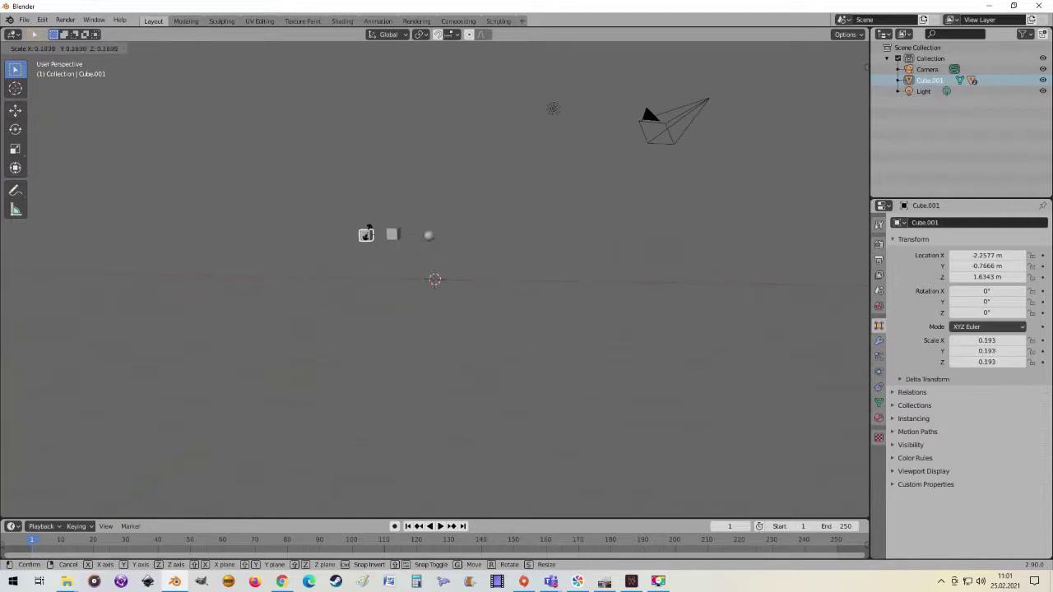
key("Escape")
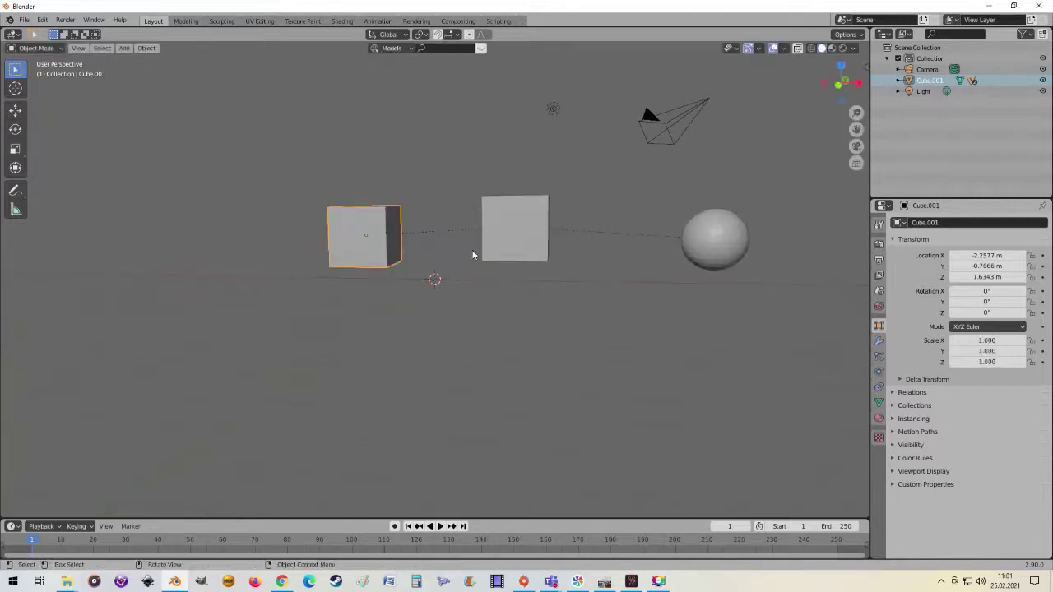
middle_click_drag(473, 255, 482, 251)
left_click(526, 256)
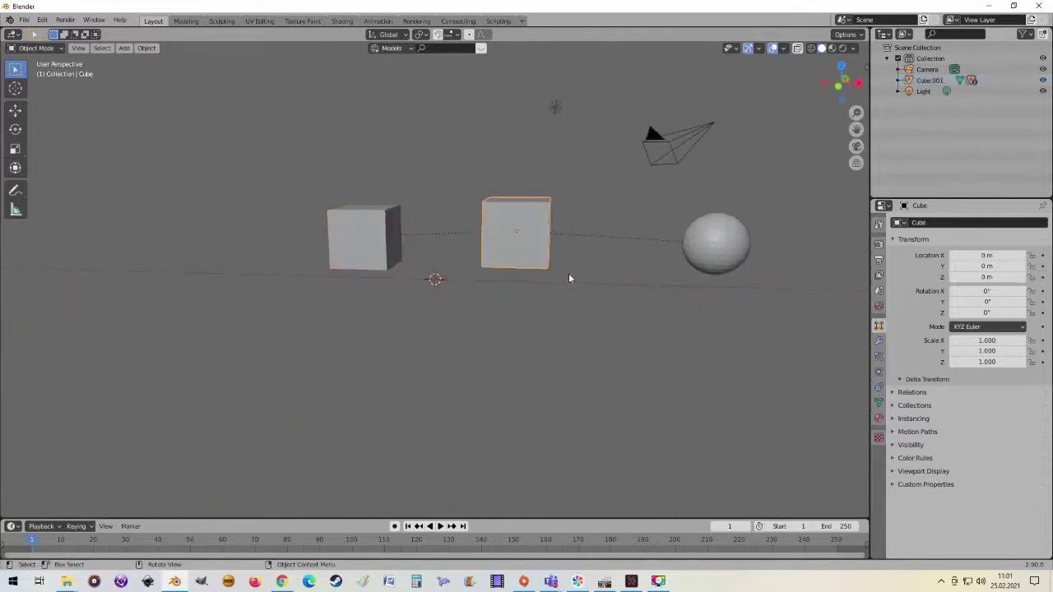
key("s")
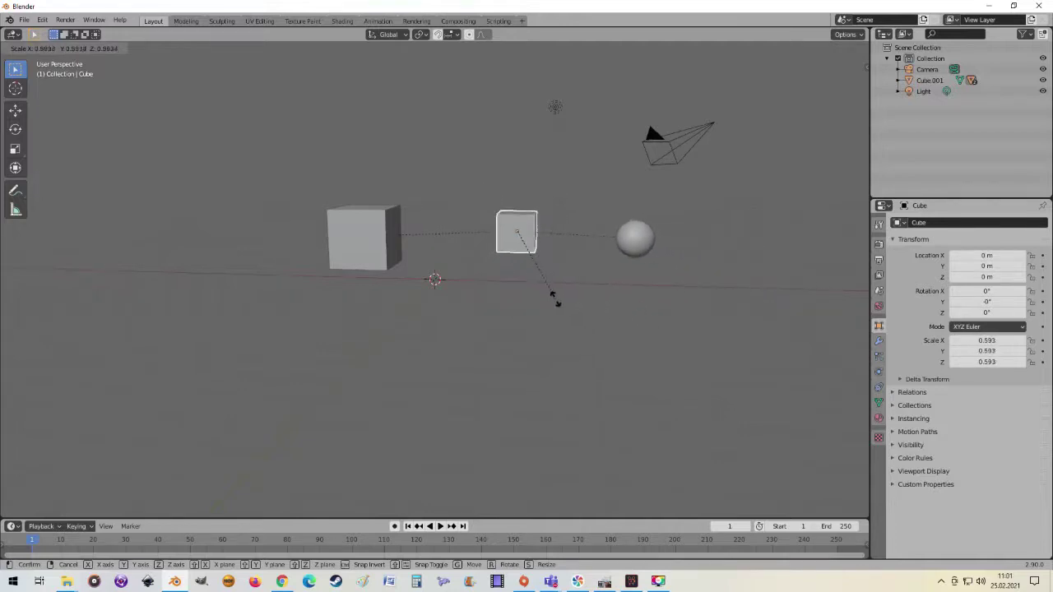
right_click(590, 304)
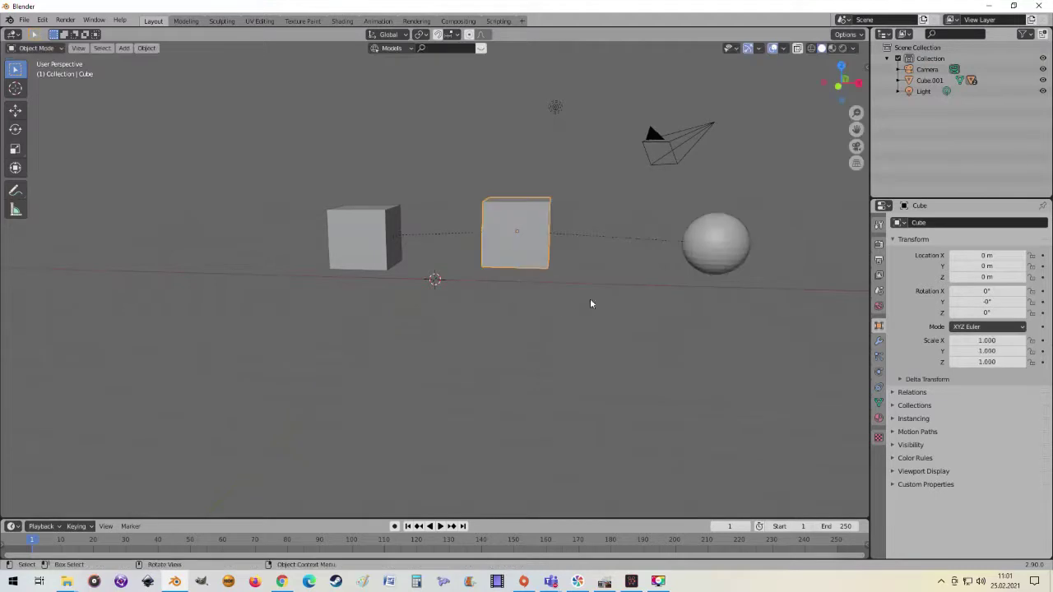
left_click(708, 254)
mouse_move(650, 276)
middle_mouse_down()
mouse_move(664, 333)
mouse_move(657, 346)
mouse_move(630, 254)
mouse_move(669, 258)
mouse_move(652, 270)
mouse_move(639, 310)
mouse_move(576, 298)
mouse_move(550, 259)
mouse_move(548, 285)
middle_mouse_up()
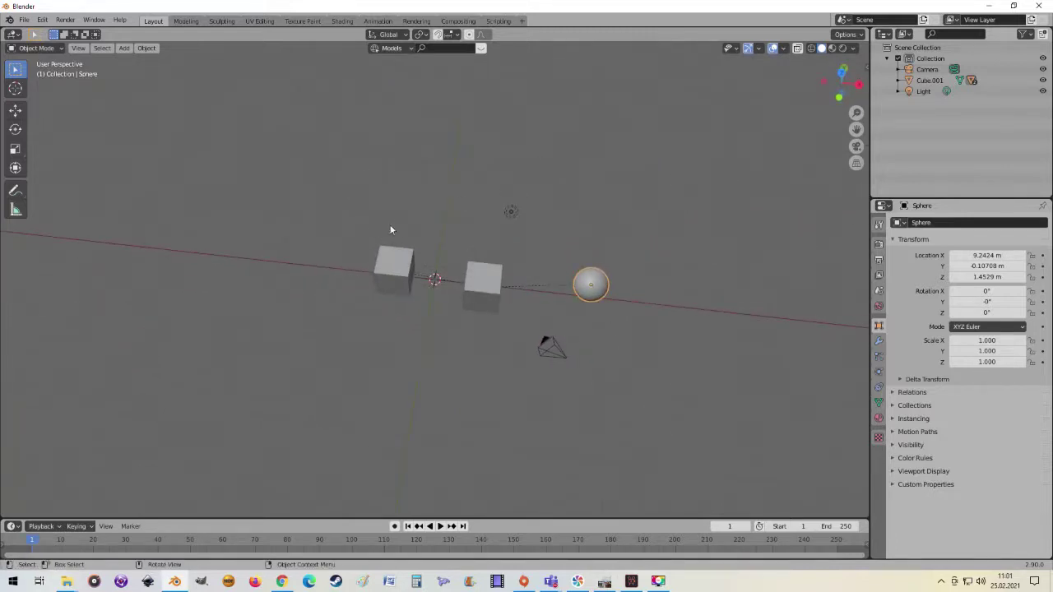
scroll(490, 241, "up", 3)
middle_click_drag(606, 305, 627, 221)
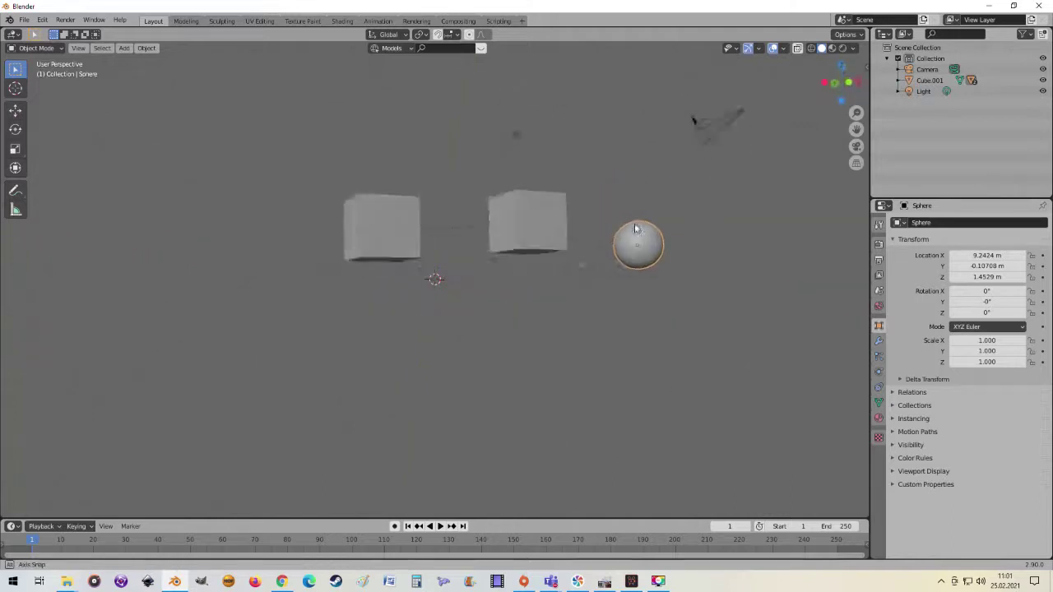
mouse_move(622, 264)
middle_mouse_down()
mouse_move(594, 219)
mouse_move(616, 329)
mouse_move(602, 305)
middle_mouse_up()
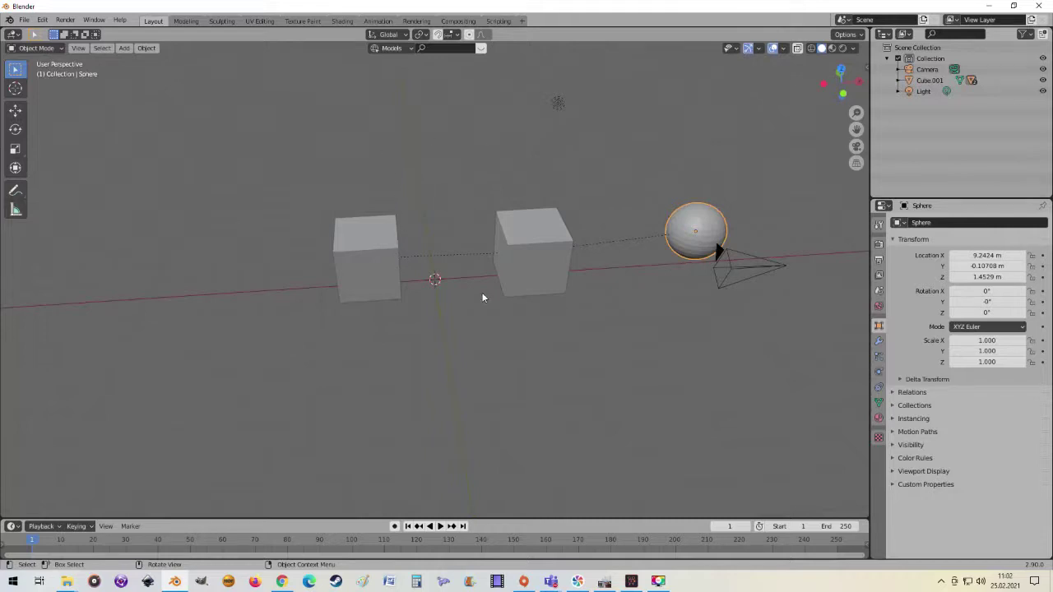
scroll(509, 290, "up", 4)
scroll(509, 289, "down", 4)
mouse_move(517, 288)
middle_mouse_down()
mouse_move(556, 265)
mouse_move(538, 264)
middle_mouse_up()
scroll(533, 268, "up", 1)
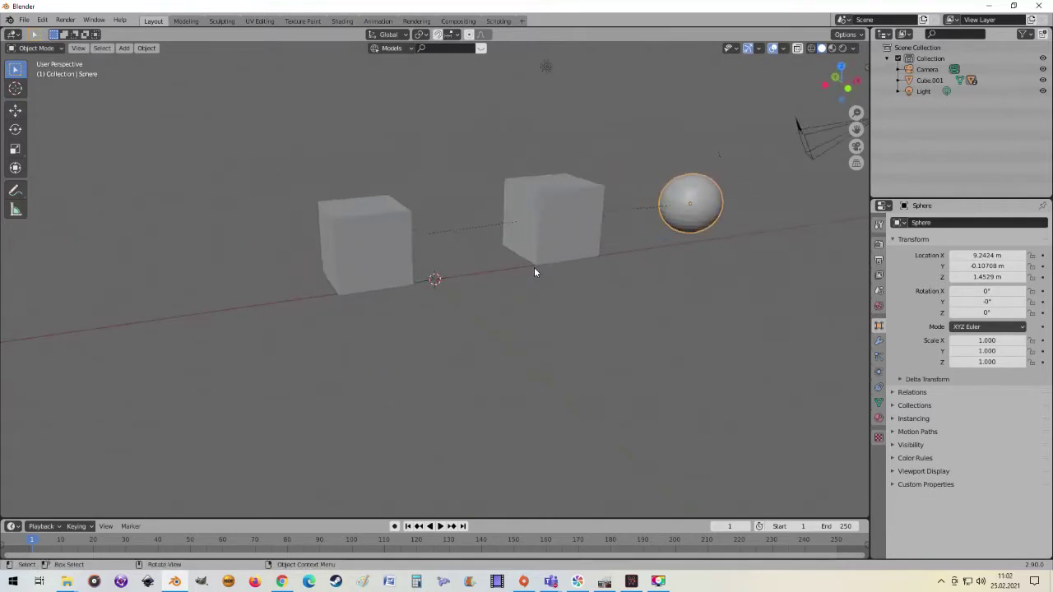
scroll(526, 269, "up", 1)
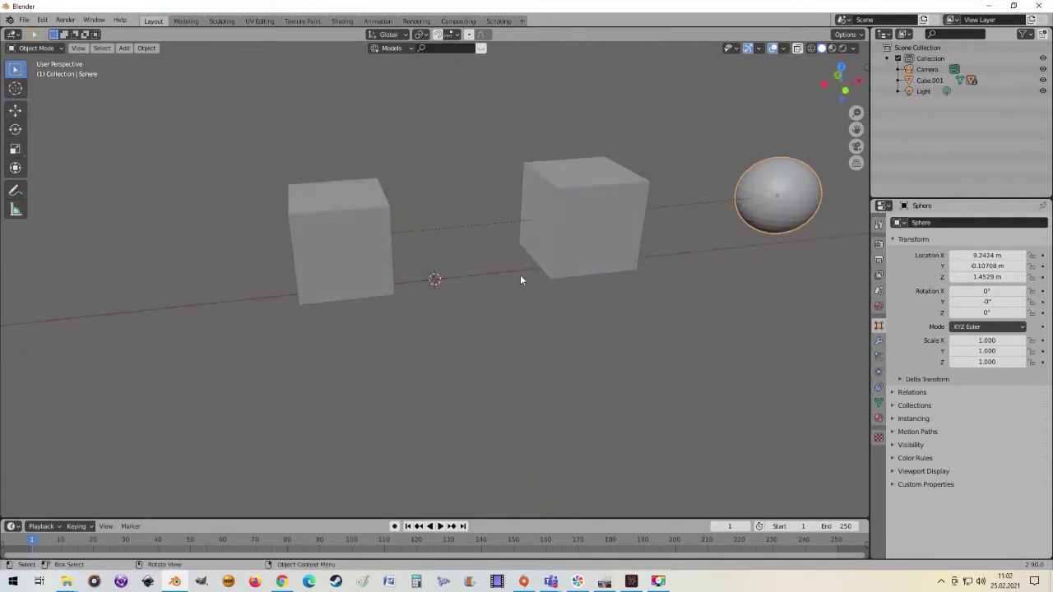
scroll(519, 277, "down", 1)
middle_click_drag(520, 280, 512, 290)
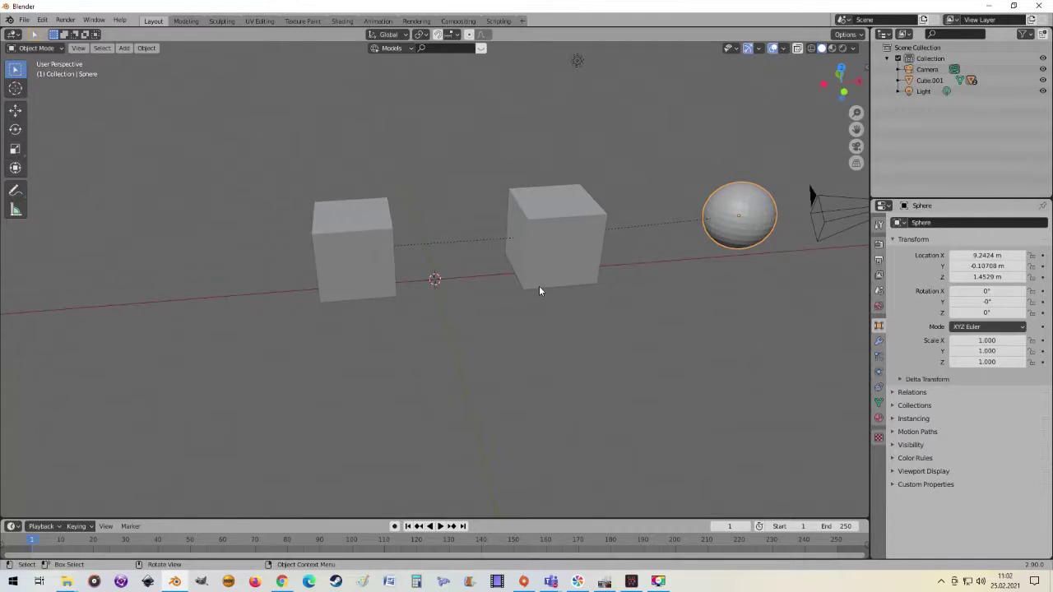
middle_click_drag(543, 290, 581, 277)
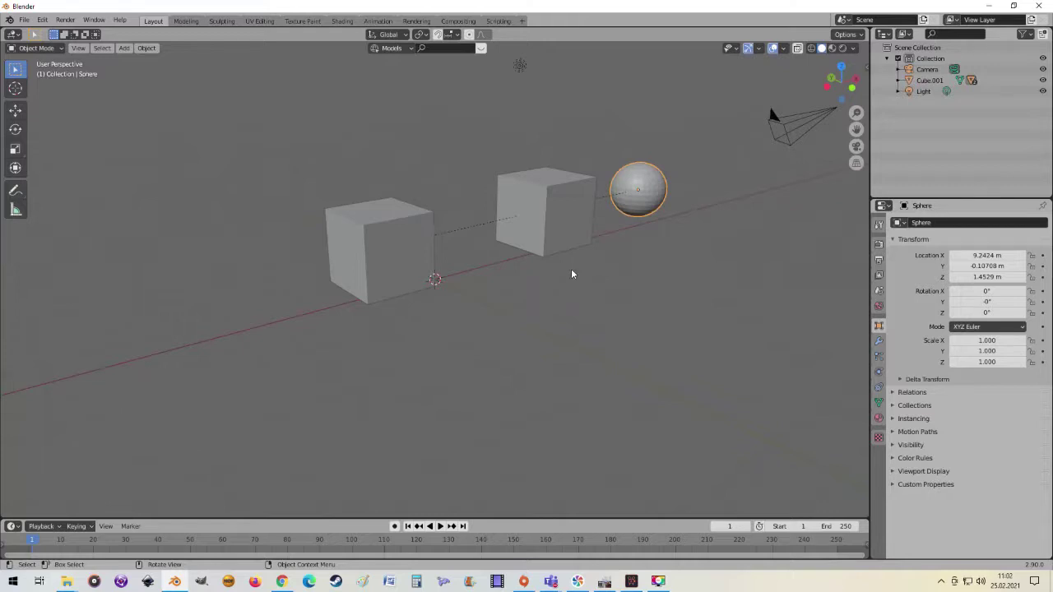
mouse_move(620, 261)
middle_mouse_down()
mouse_move(597, 242)
mouse_move(597, 291)
mouse_move(580, 264)
mouse_move(594, 279)
mouse_move(618, 280)
middle_mouse_up()
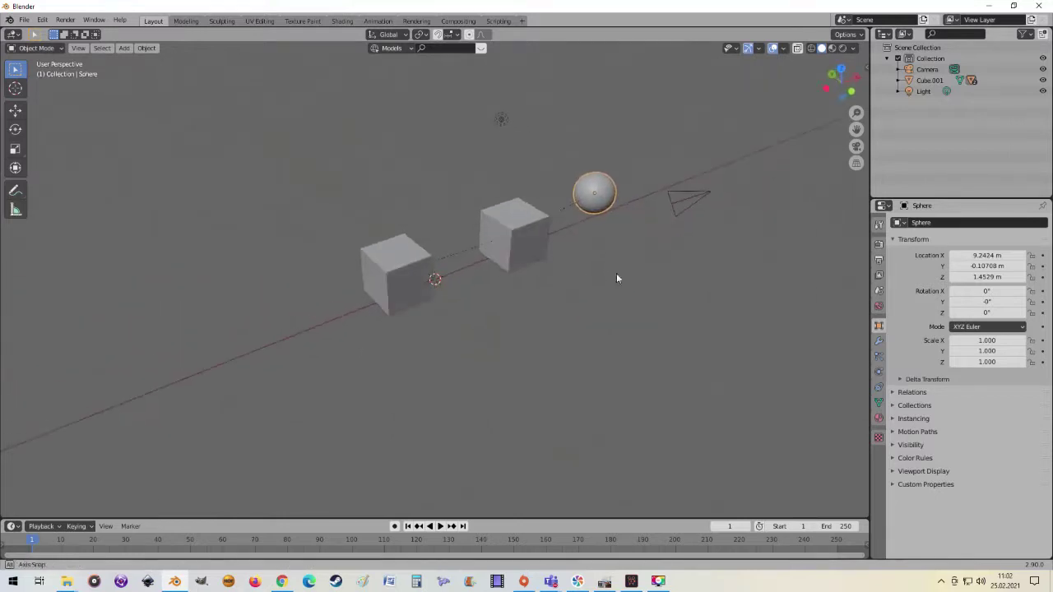
middle_click_drag(699, 294, 755, 301)
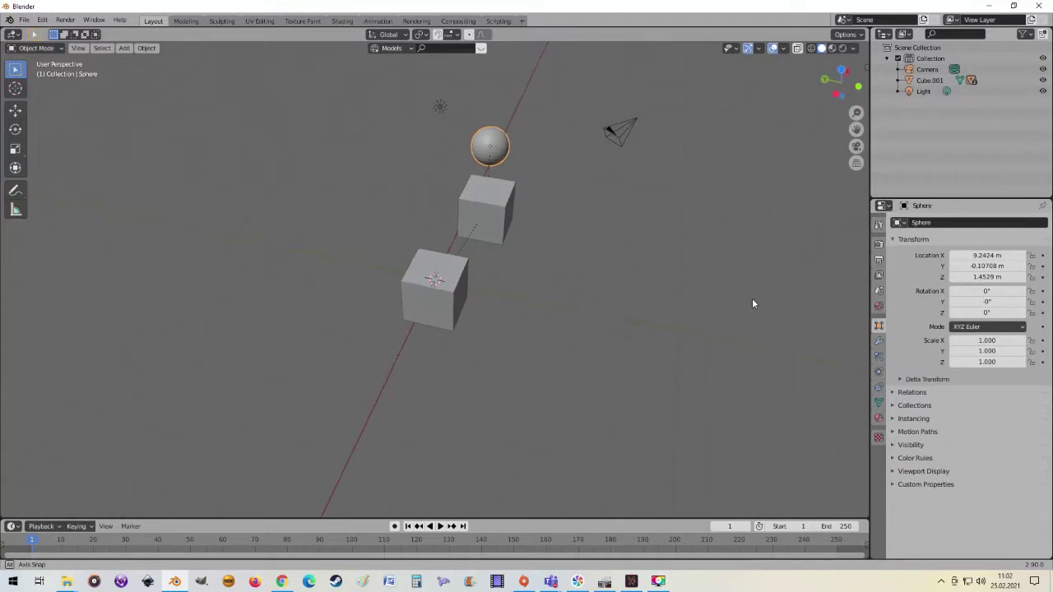
left_click(624, 134)
scroll(625, 228, "up", 2)
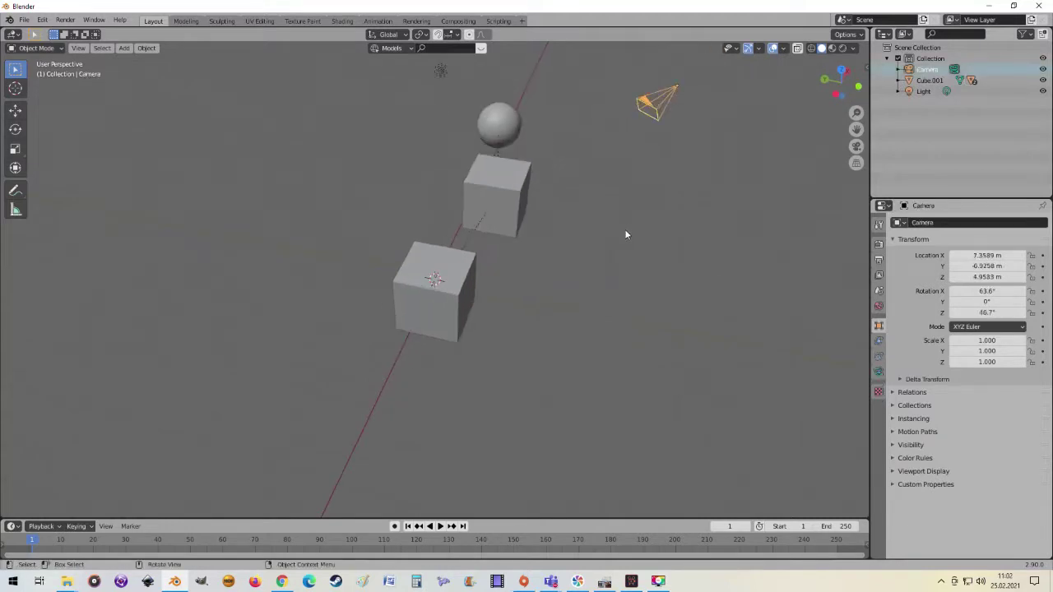
mouse_move(657, 150)
middle_mouse_down()
mouse_move(593, 158)
mouse_move(523, 148)
middle_mouse_up()
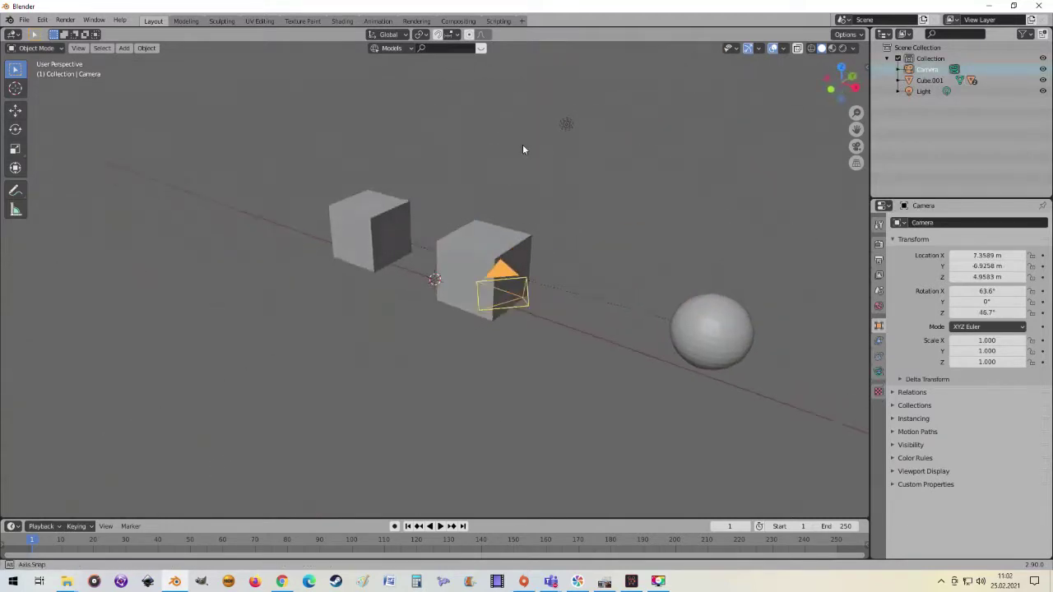
Switch to camera view and parent the camera to the middle cube with Object (Keep Transform).
key("KP_0")
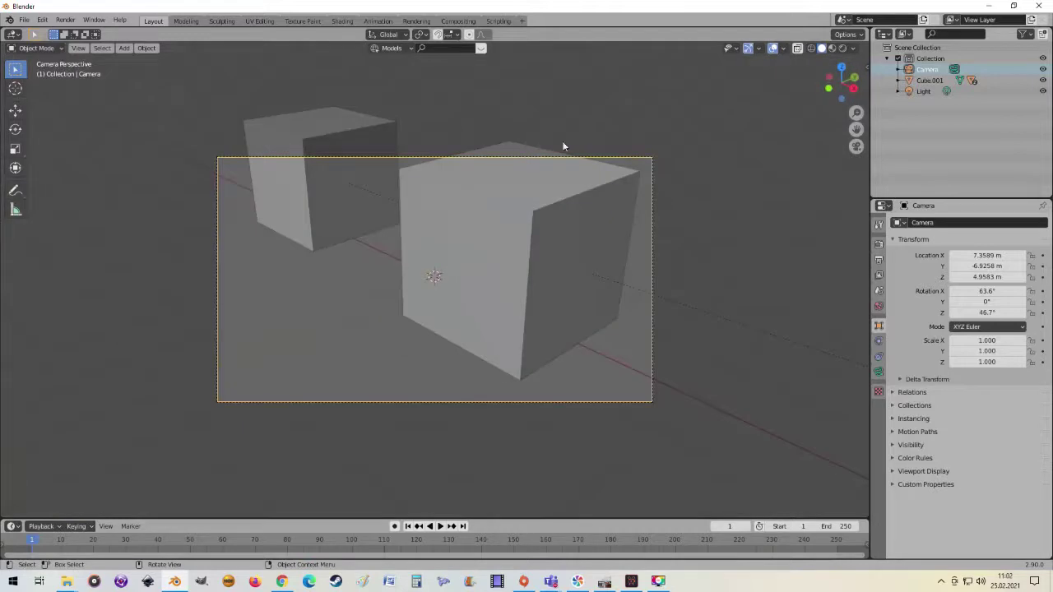
left_click(557, 269)
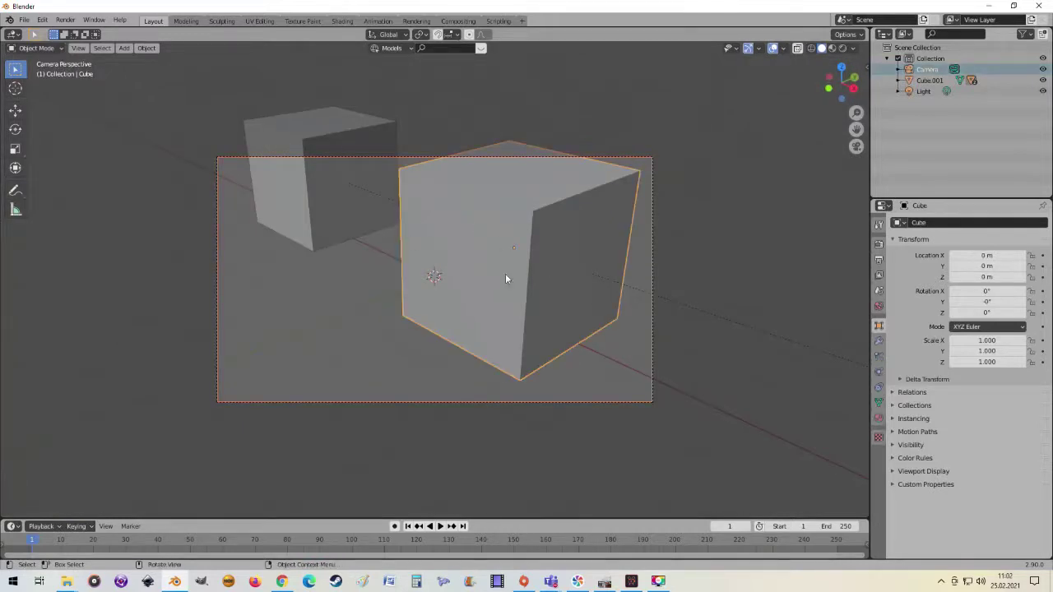
key("ctrl+p")
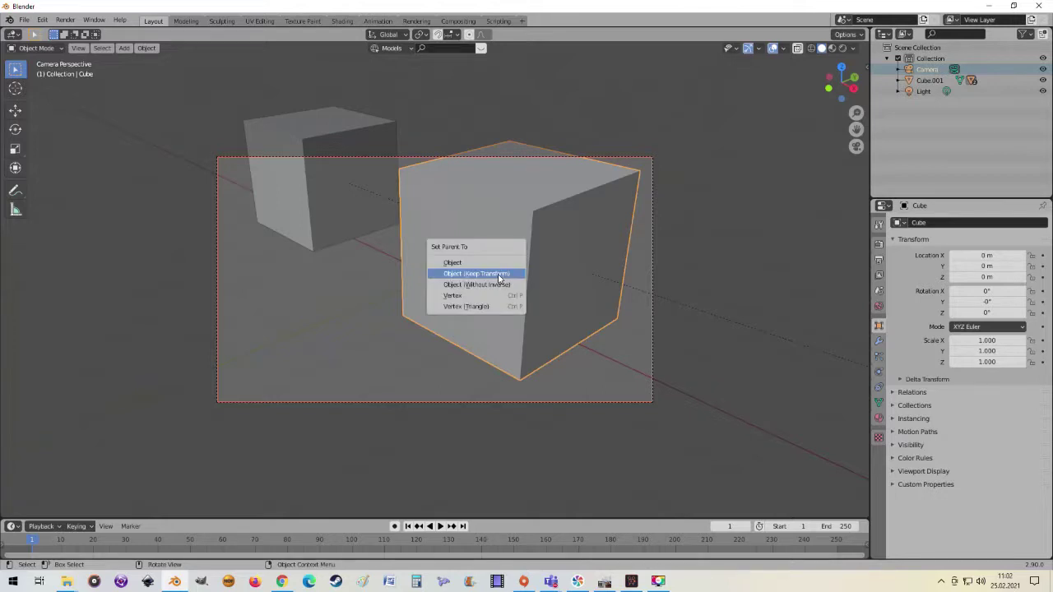
left_click(498, 274)
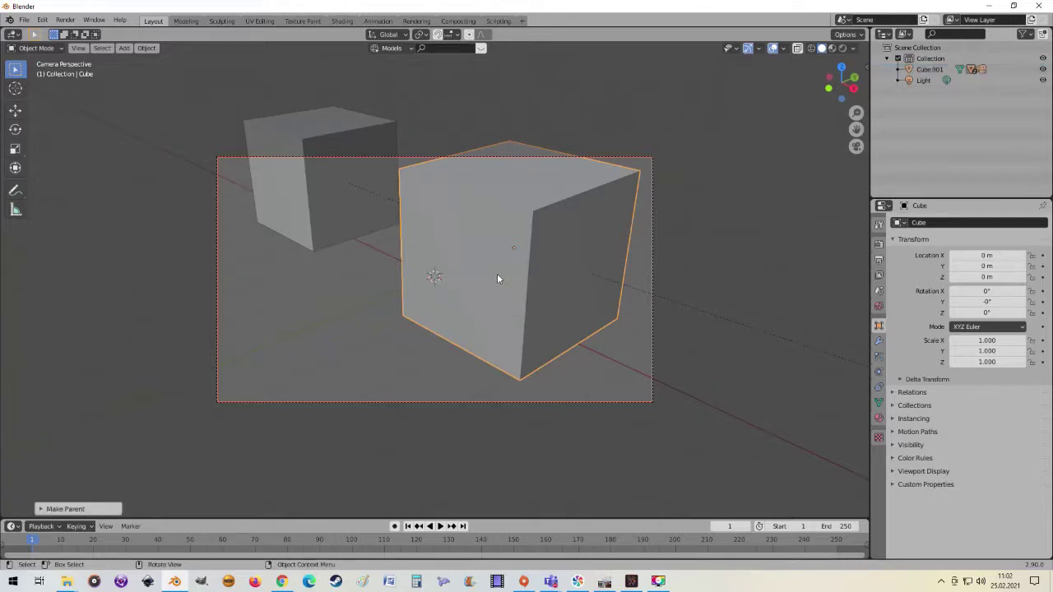
left_click(465, 239)
key("g")
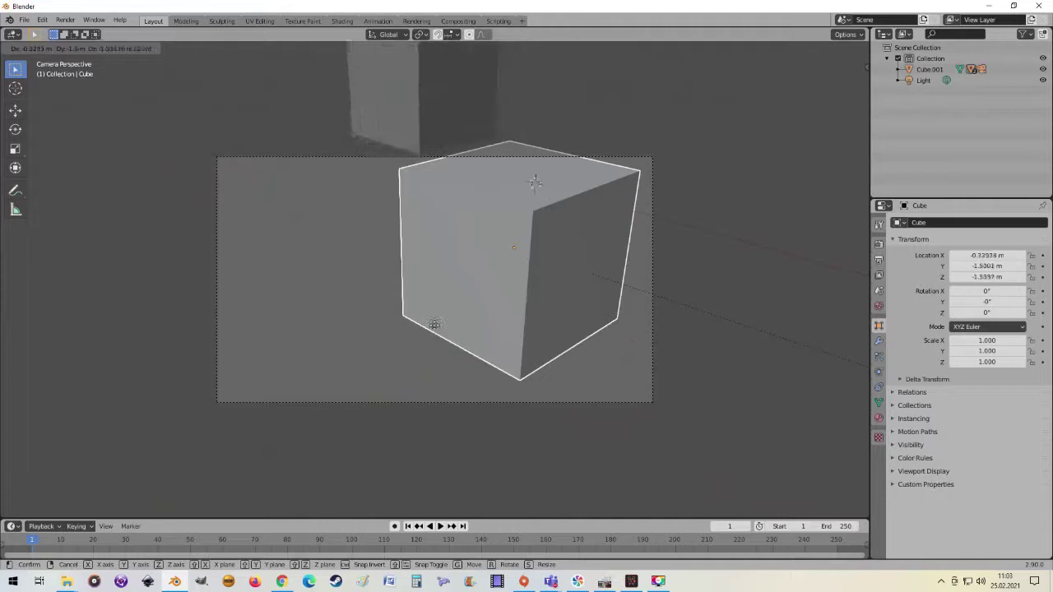
right_click(510, 248)
key("s")
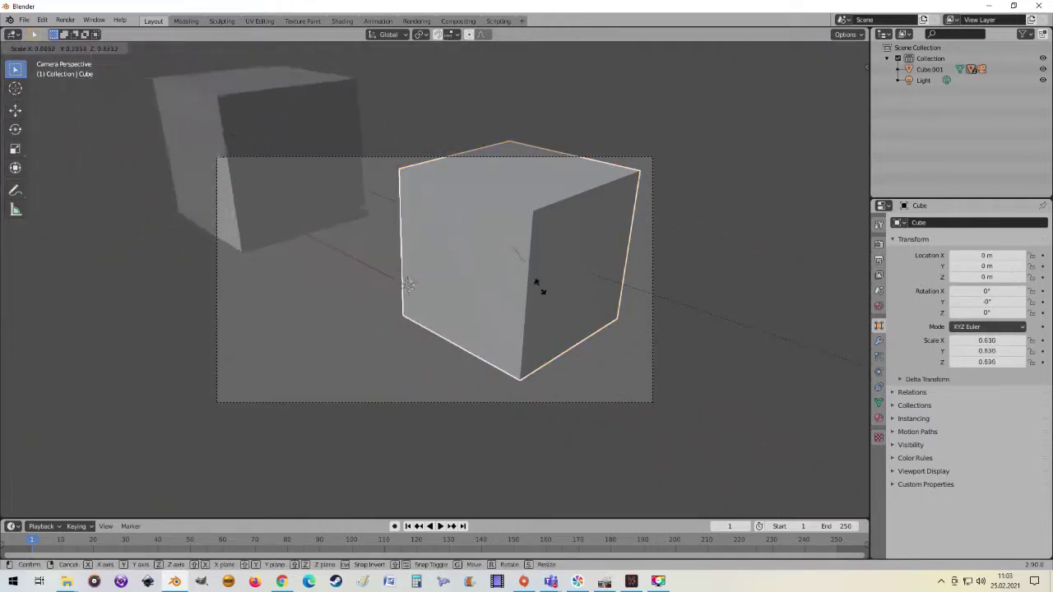
right_click(578, 301)
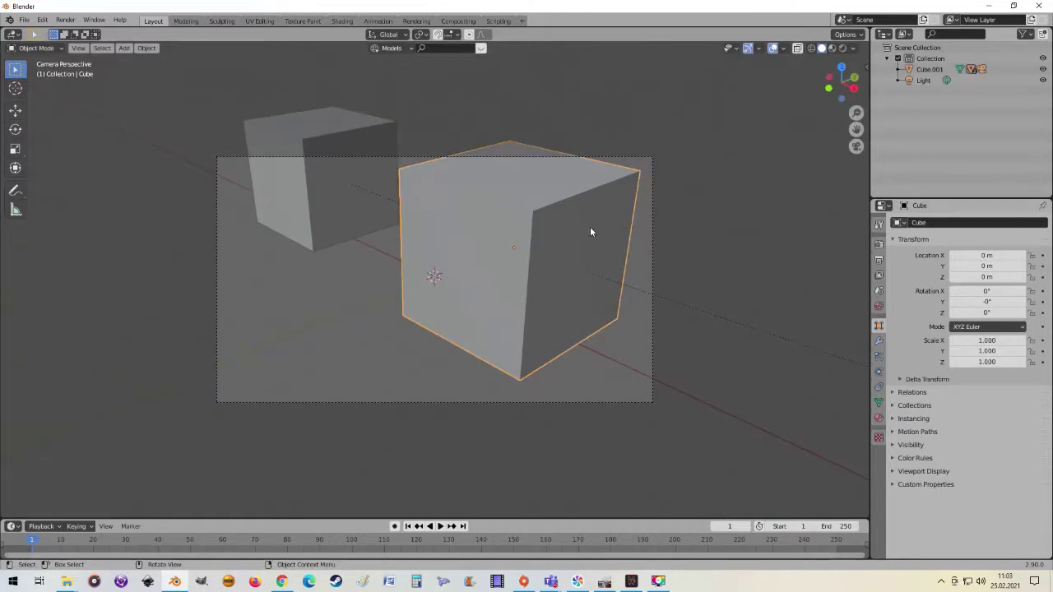
scroll(576, 234, "down", 2)
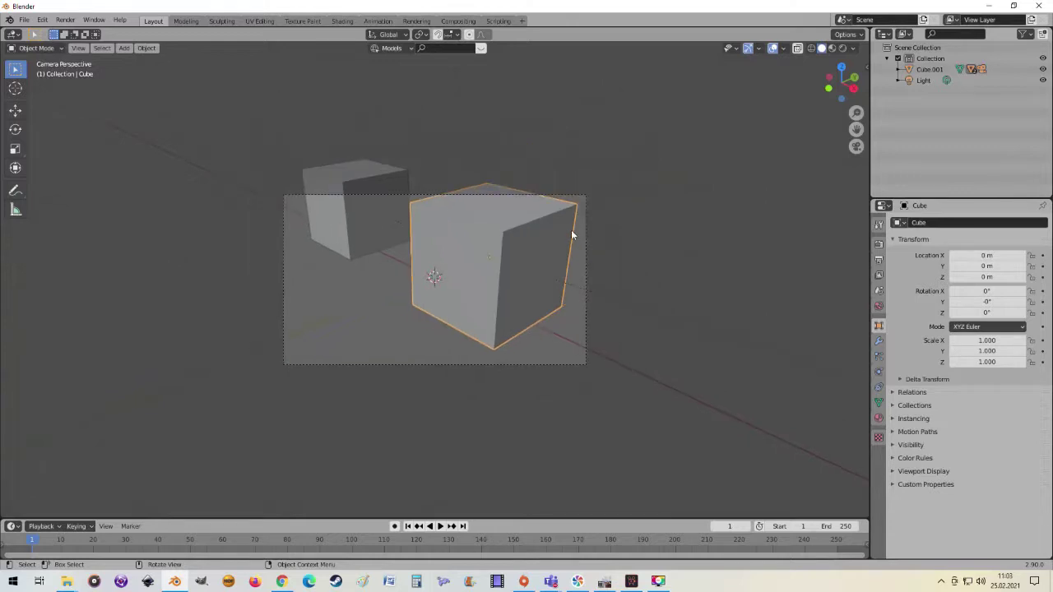
scroll(572, 243, "up", 1)
scroll(572, 247, "up", 1)
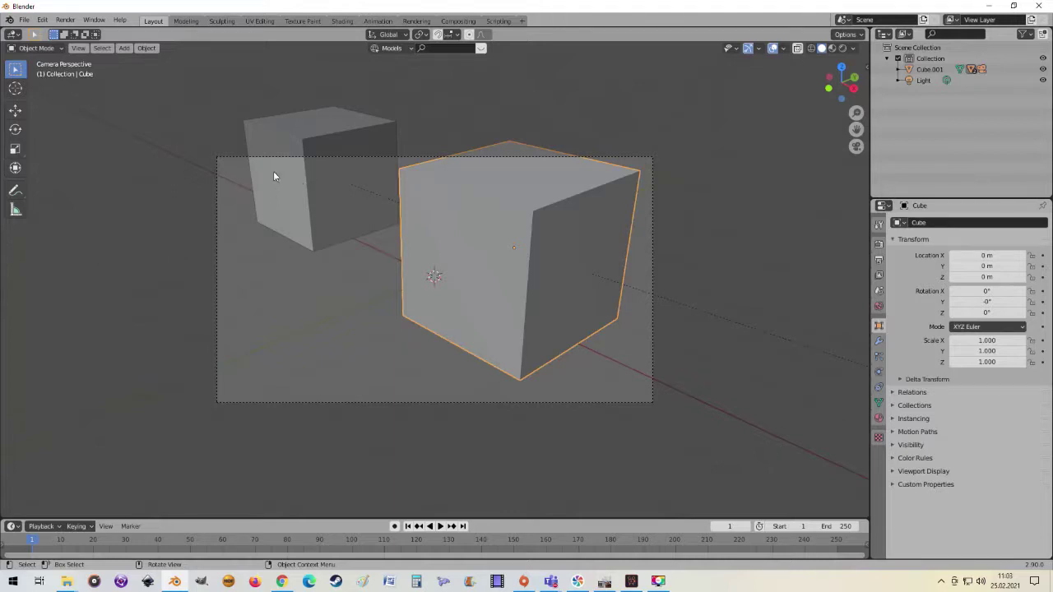
Move the sphere closer to the camera.
scroll(788, 348, "down", 2)
scroll(766, 354, "down", 3)
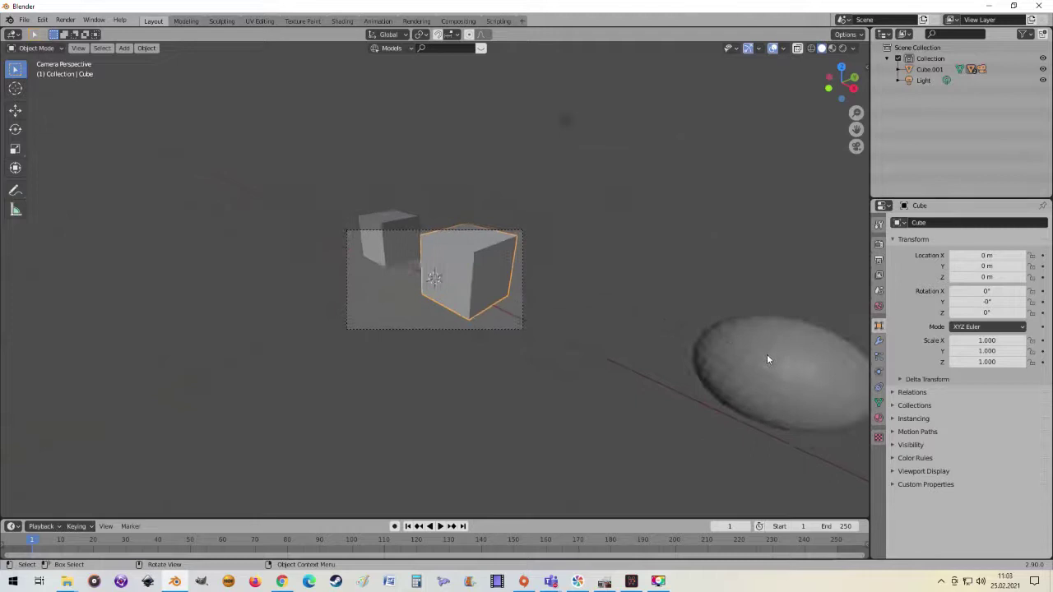
scroll(827, 381, "up", 3)
scroll(816, 389, "down", 3)
left_click(792, 378)
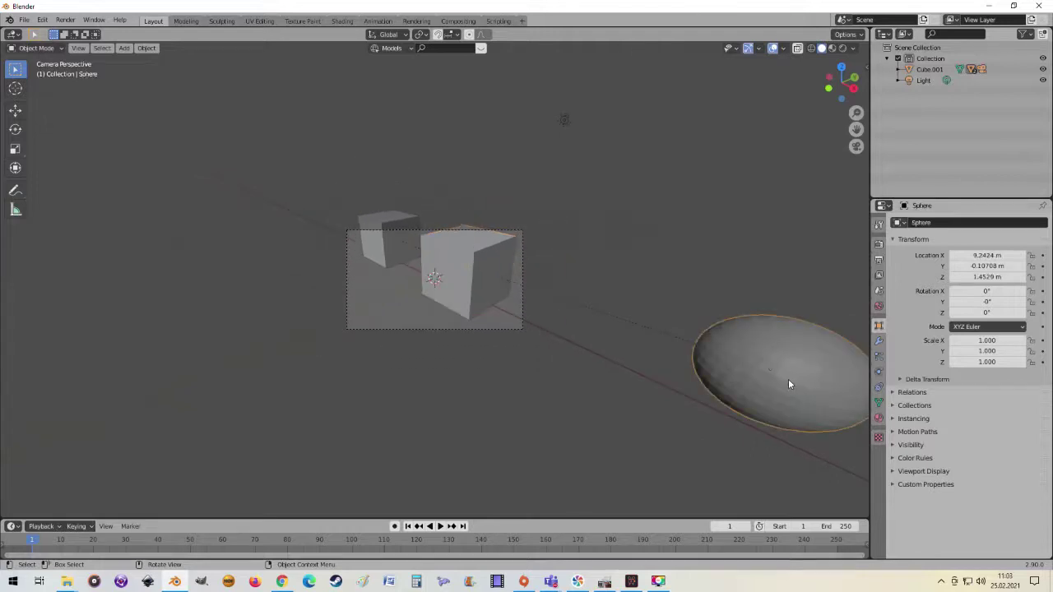
key("g")
left_click(516, 327)
Leave the cube at the origin and place the sphere just right of the camera frame at X 6.8489 m.
scroll(518, 324, "up", 3)
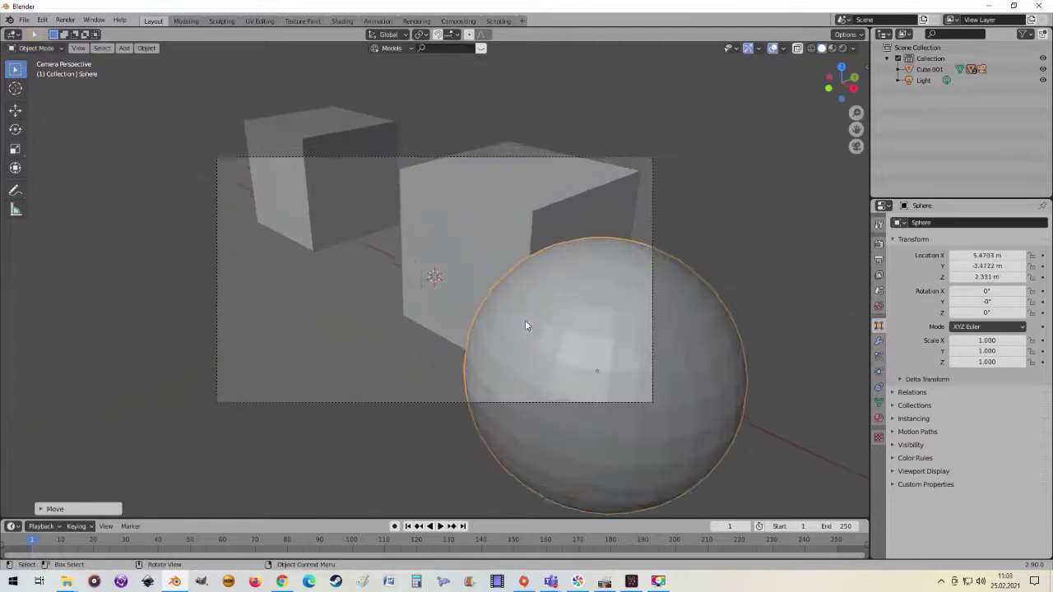
scroll(525, 320, "up", 2)
left_click(524, 235)
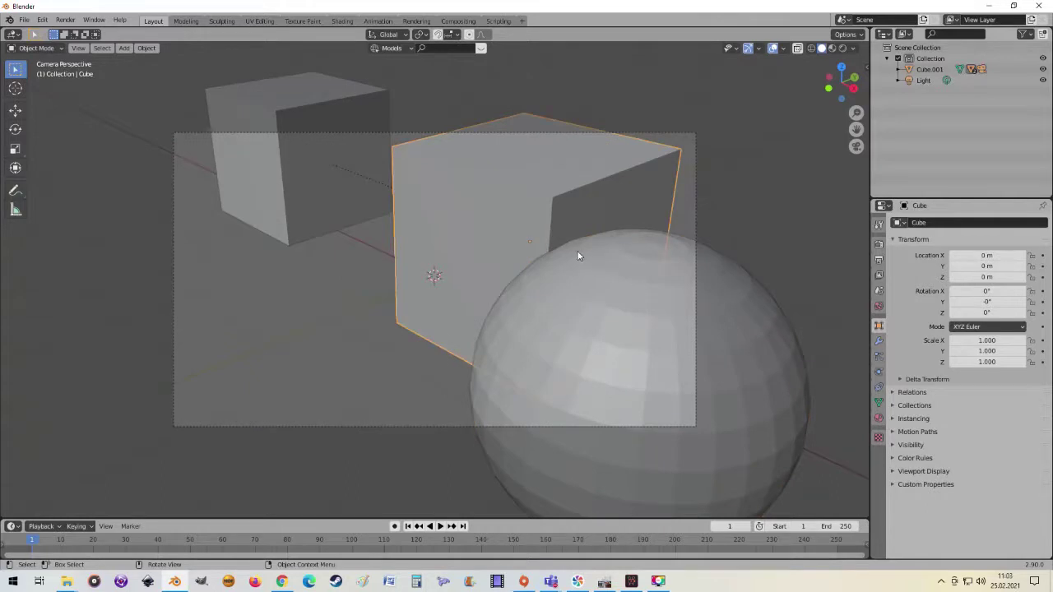
key("g")
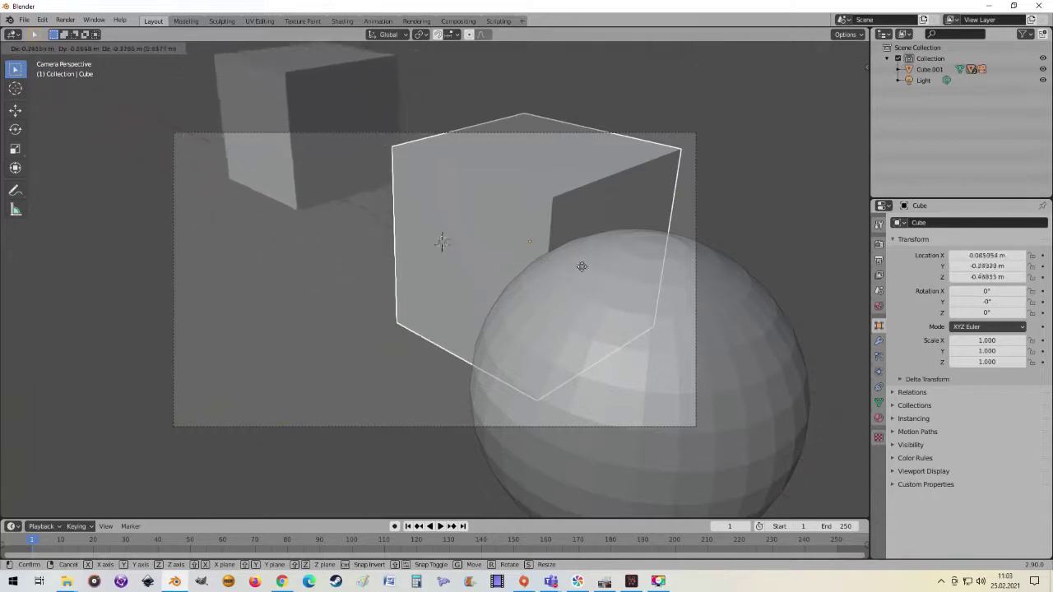
key("Escape")
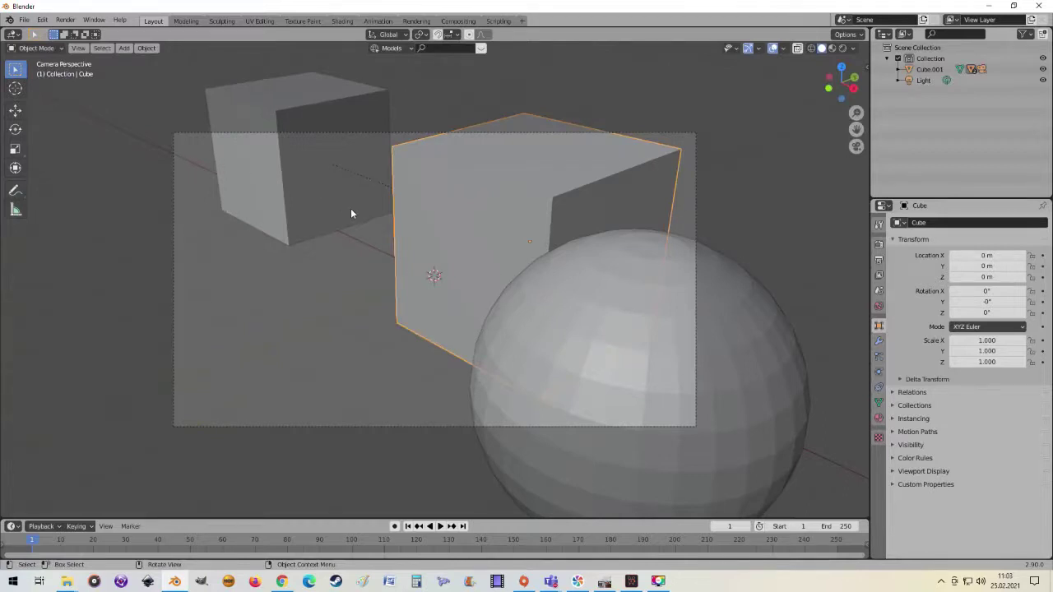
scroll(494, 246, "down", 1)
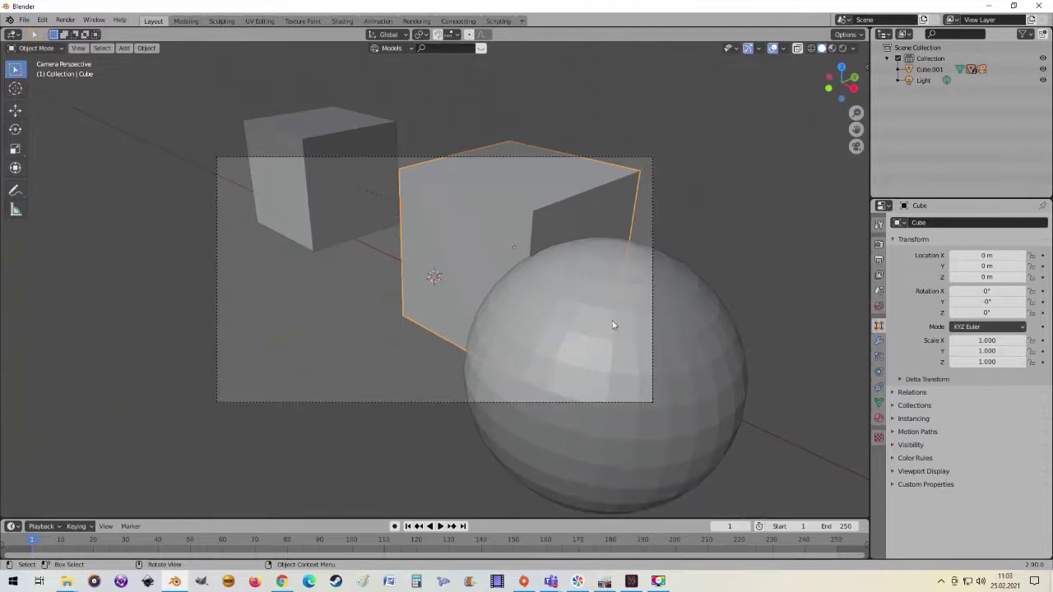
left_click(698, 365)
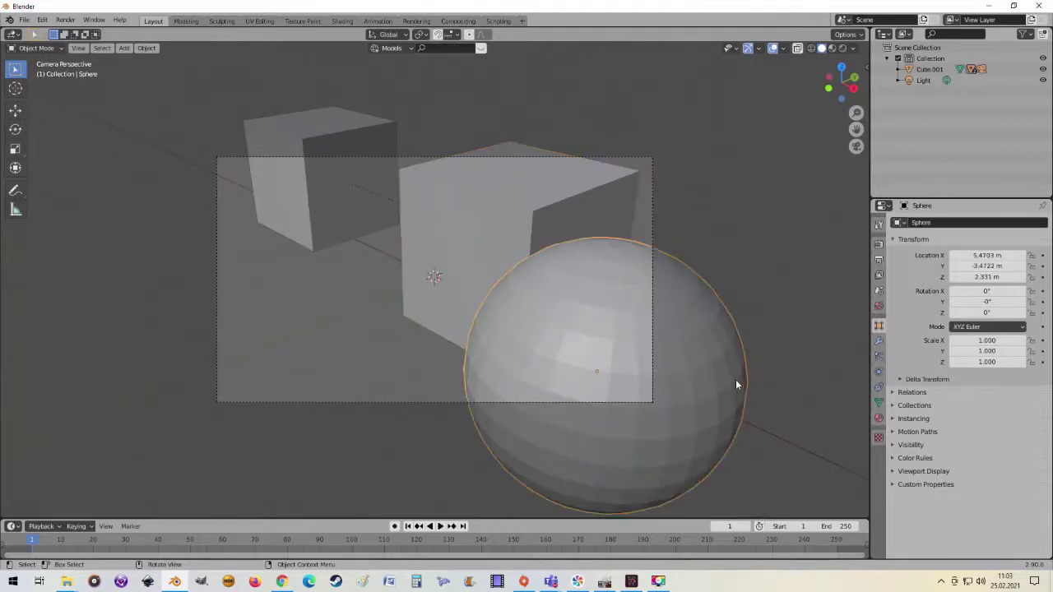
key("g")
left_click(167, 333)
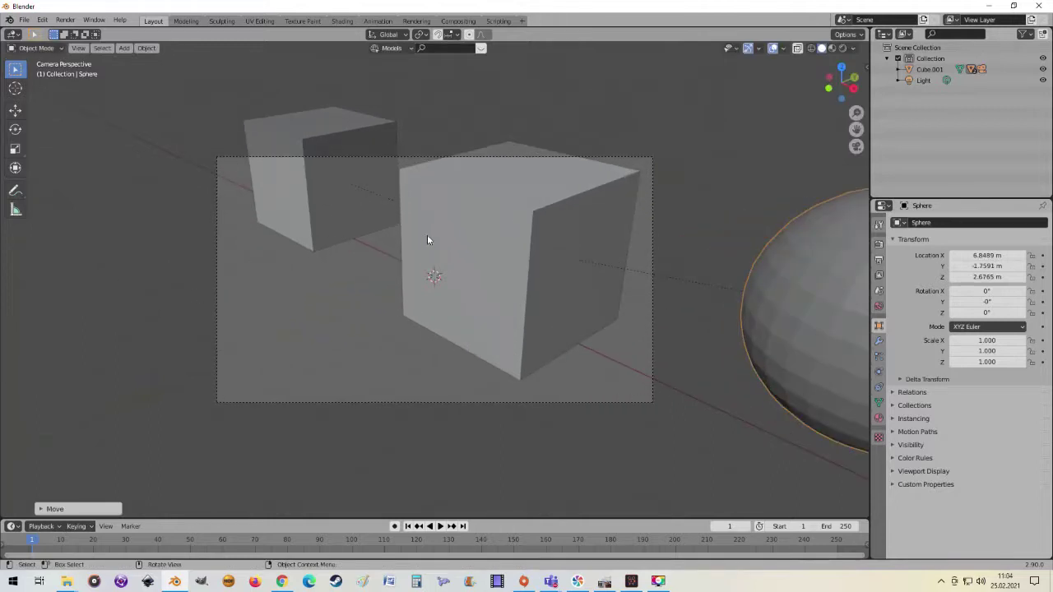
scroll(472, 255, "down", 3)
Select the camera plus the cube and bring up the Clear Parent menu with Alt+P.
mouse_move(472, 255)
middle_mouse_down()
mouse_move(423, 297)
mouse_move(493, 272)
mouse_move(310, 274)
mouse_move(315, 282)
middle_mouse_up()
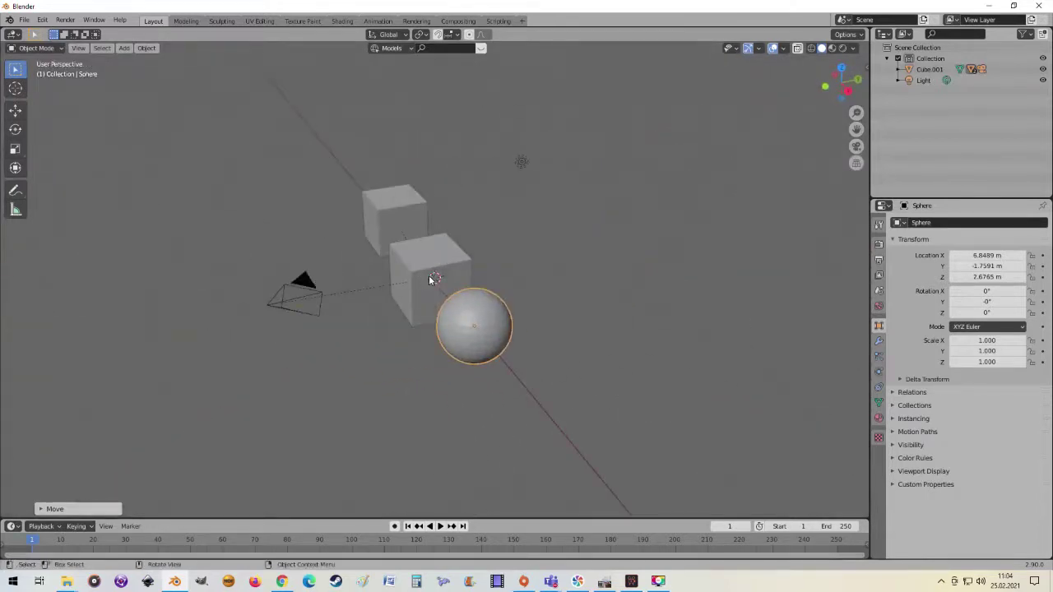
scroll(477, 261, "up", 2)
scroll(477, 262, "up", 2)
mouse_move(497, 282)
middle_mouse_down()
mouse_move(513, 271)
mouse_move(487, 256)
middle_mouse_up()
scroll(477, 261, "down", 1)
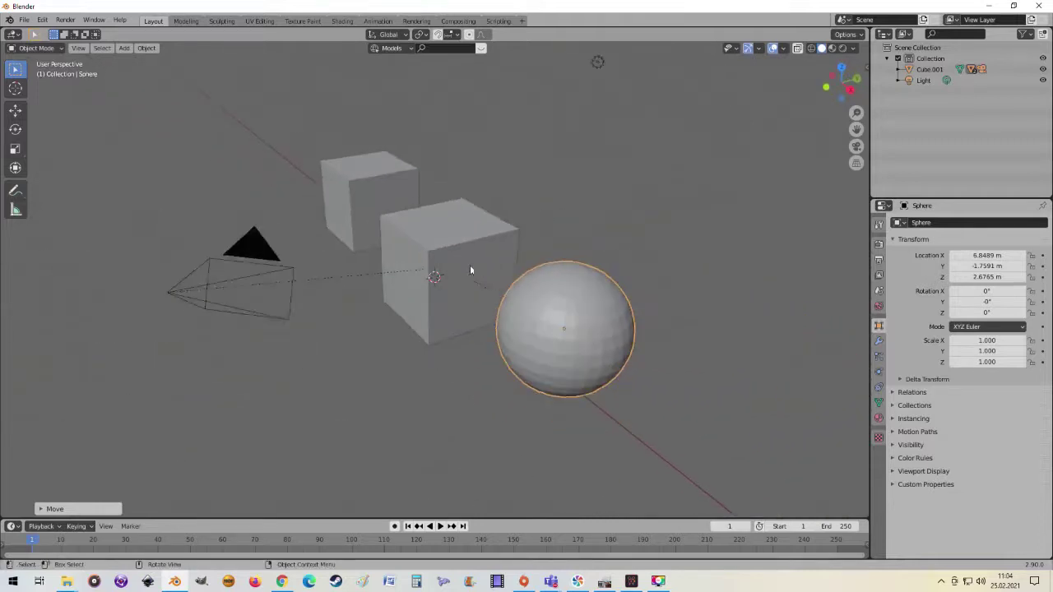
left_click(284, 292)
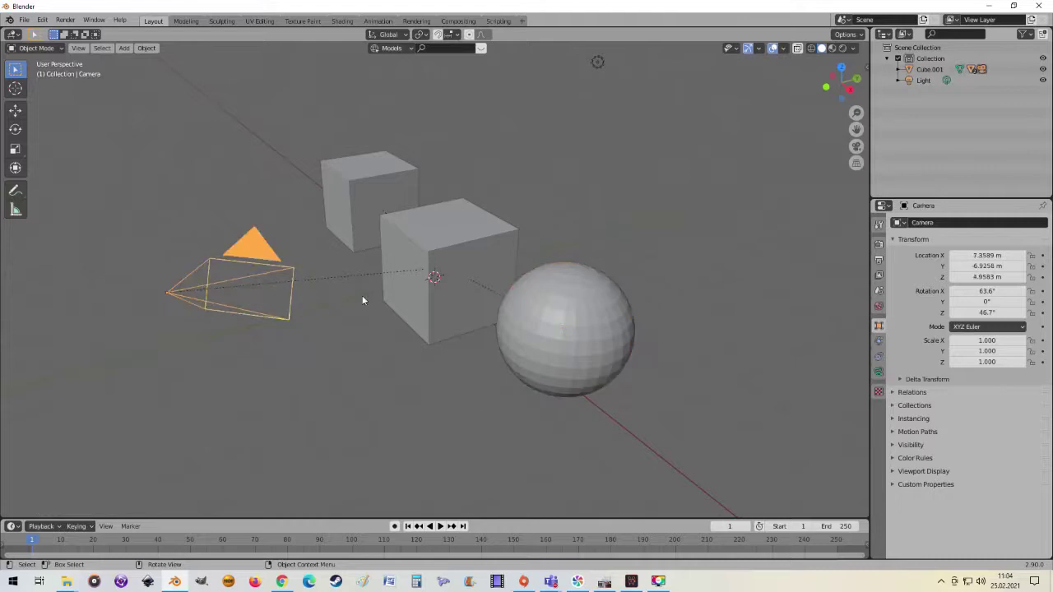
left_click(432, 256, "shift")
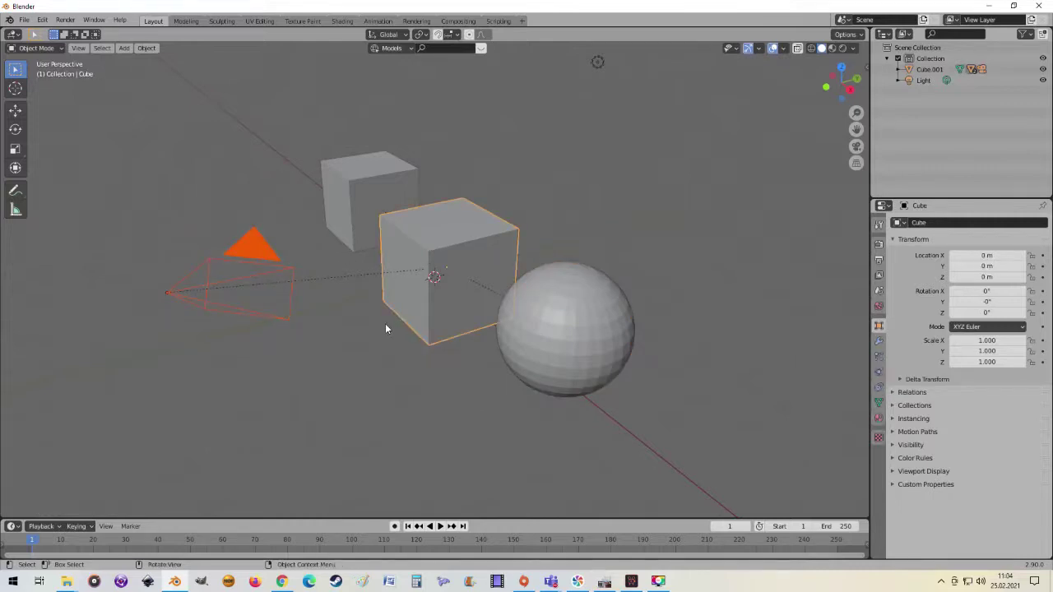
key("alt+p")
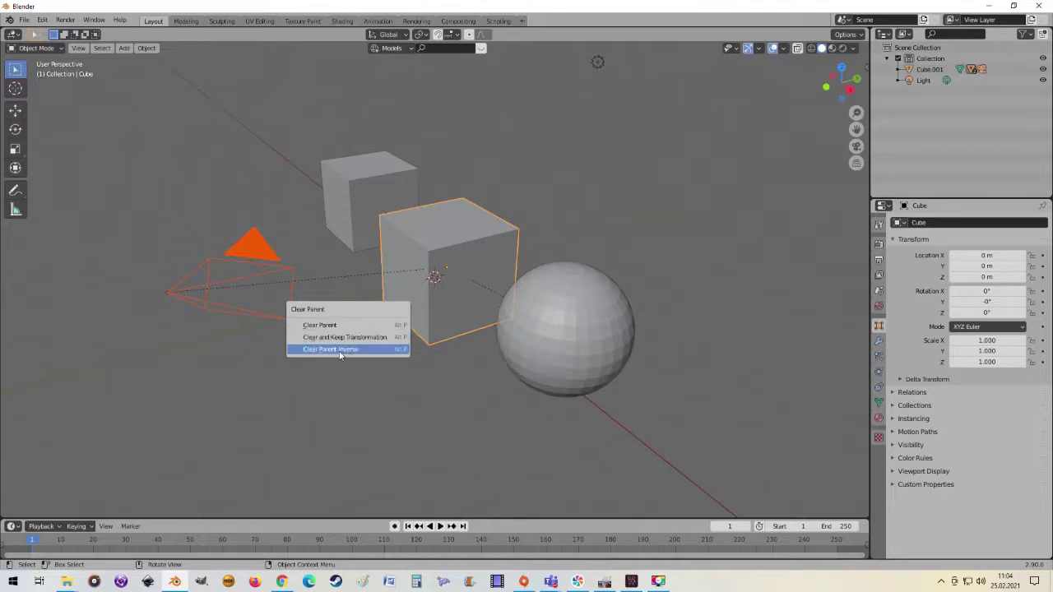
Unparent with Clear and Keep Transformation, leaving the cube at X 2.9888 m, Y -1.4424 m, Z 1.9511 m.
left_click(357, 339)
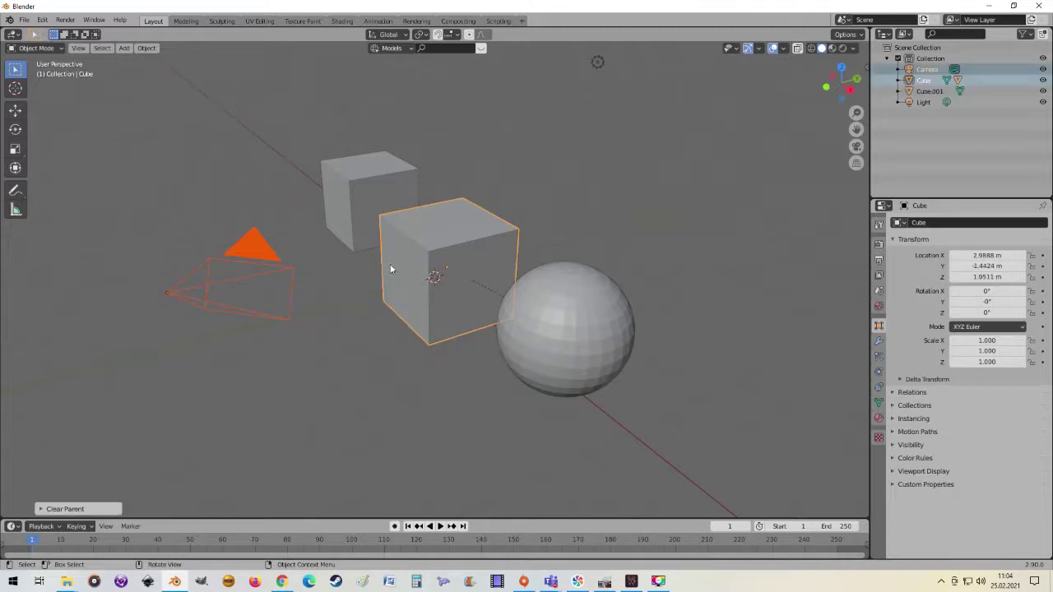
mouse_move(383, 304)
middle_mouse_down()
mouse_move(320, 309)
mouse_move(391, 317)
middle_mouse_up()
scroll(372, 311, "down", 3)
scroll(392, 318, "up", 2)
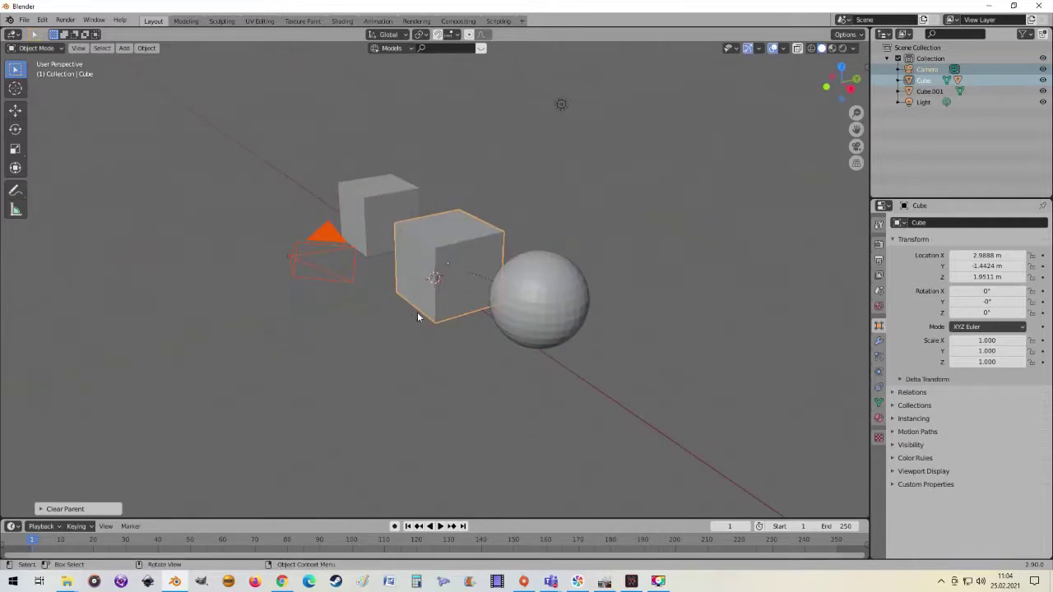
mouse_move(417, 316)
middle_mouse_down()
mouse_move(454, 345)
mouse_move(441, 325)
mouse_move(425, 328)
middle_mouse_up()
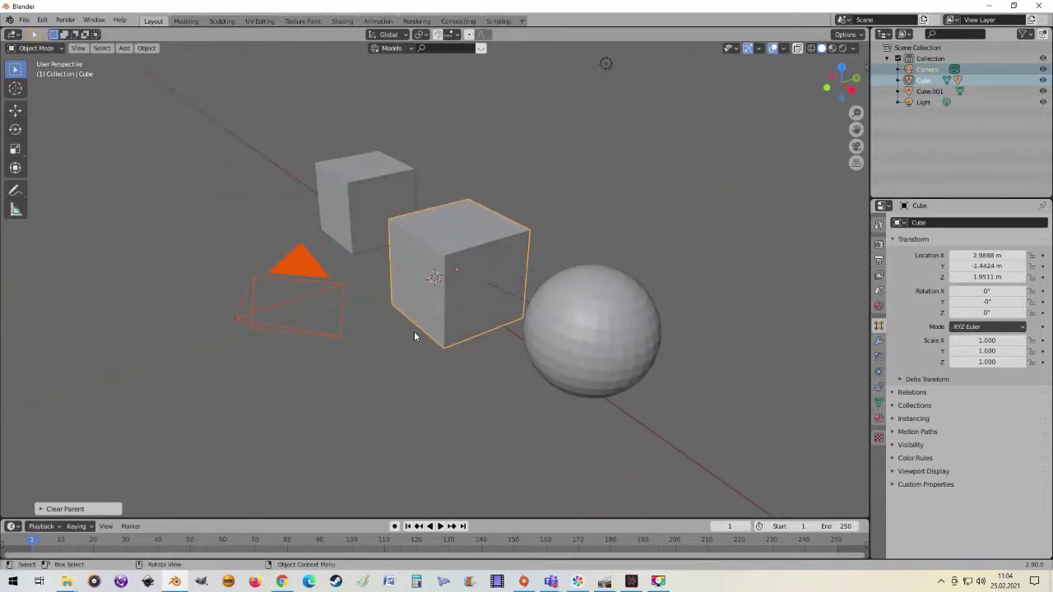
mouse_move(419, 336)
middle_mouse_down()
mouse_move(428, 335)
mouse_move(403, 329)
middle_mouse_up()
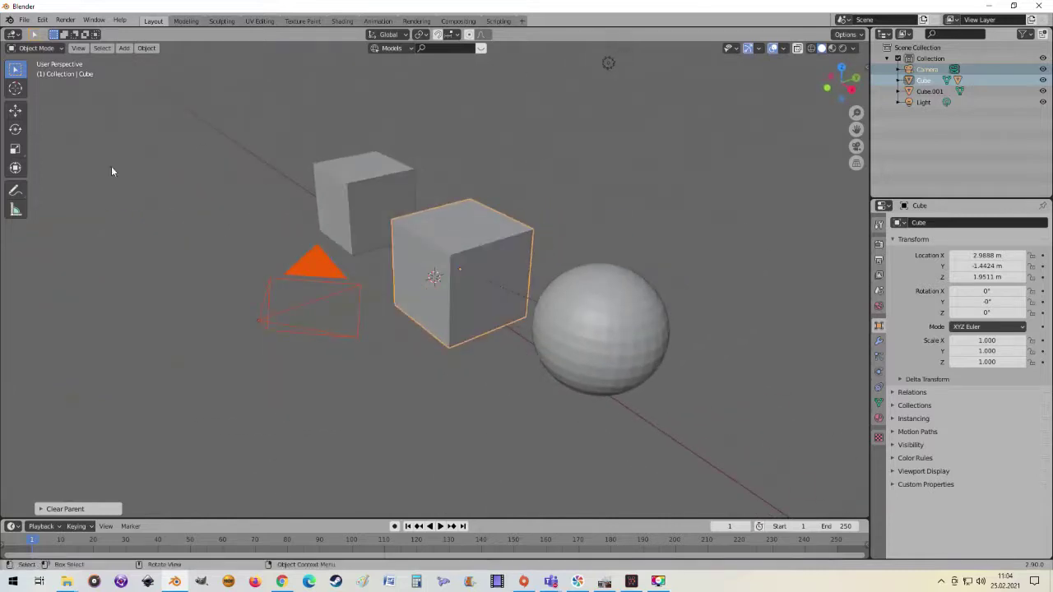
left_click(100, 49)
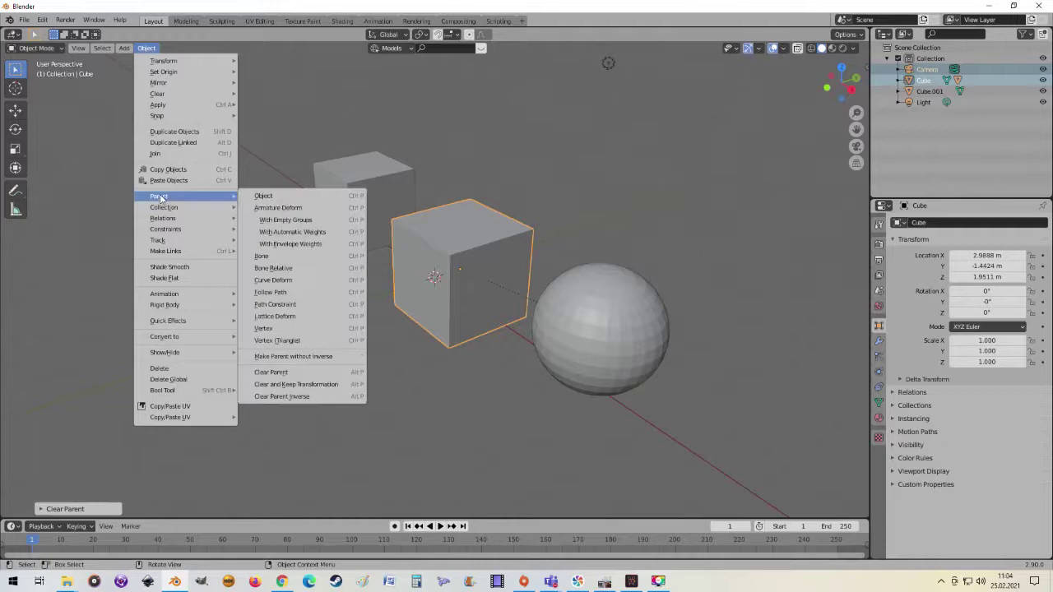
mouse_move(159, 196)
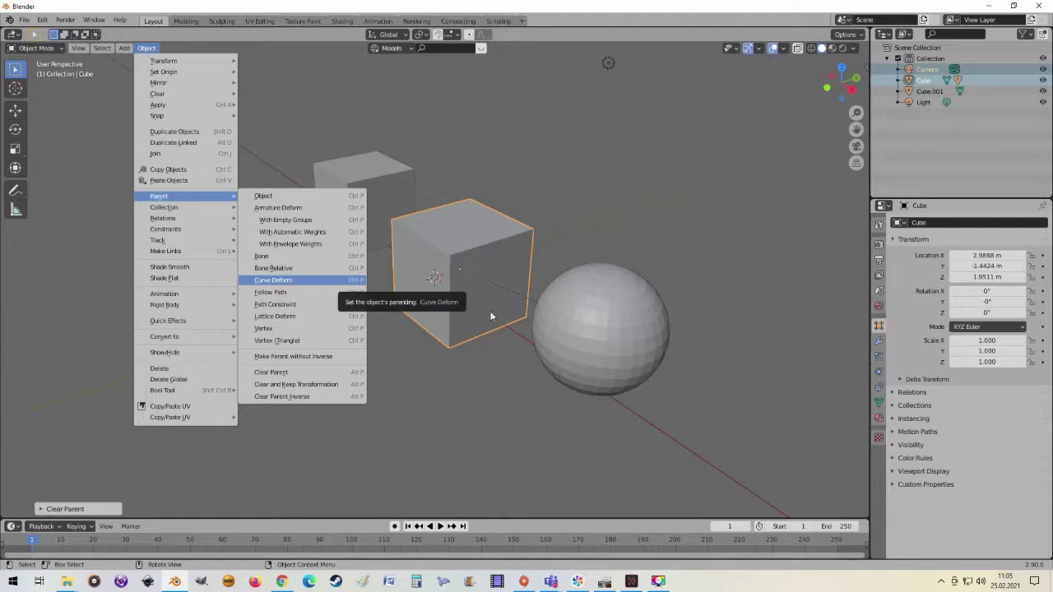
mouse_move(529, 347)
middle_mouse_down()
mouse_move(547, 334)
mouse_move(486, 343)
mouse_move(547, 346)
mouse_move(534, 355)
mouse_move(577, 317)
mouse_move(681, 312)
mouse_move(668, 289)
mouse_move(652, 301)
middle_mouse_up()
left_click(704, 232)
Add a Suzanne monkey with subdivision level 1 (Ctrl+1) and smooth shading.
left_click(123, 48)
mouse_move(139, 61)
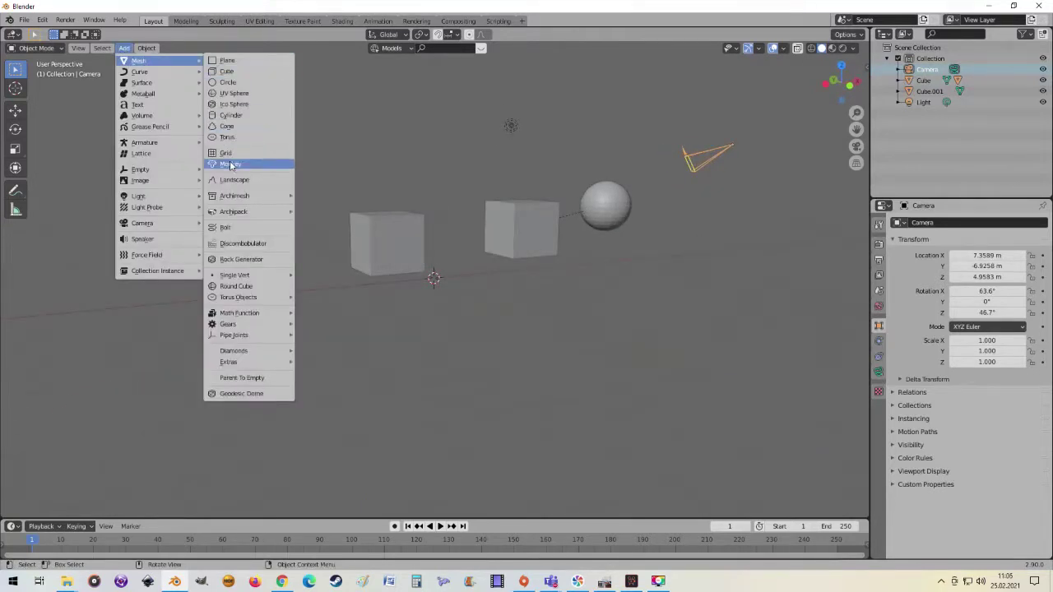
left_click(230, 164)
mouse_move(461, 261)
middle_mouse_down()
mouse_move(495, 286)
mouse_move(455, 288)
middle_mouse_up()
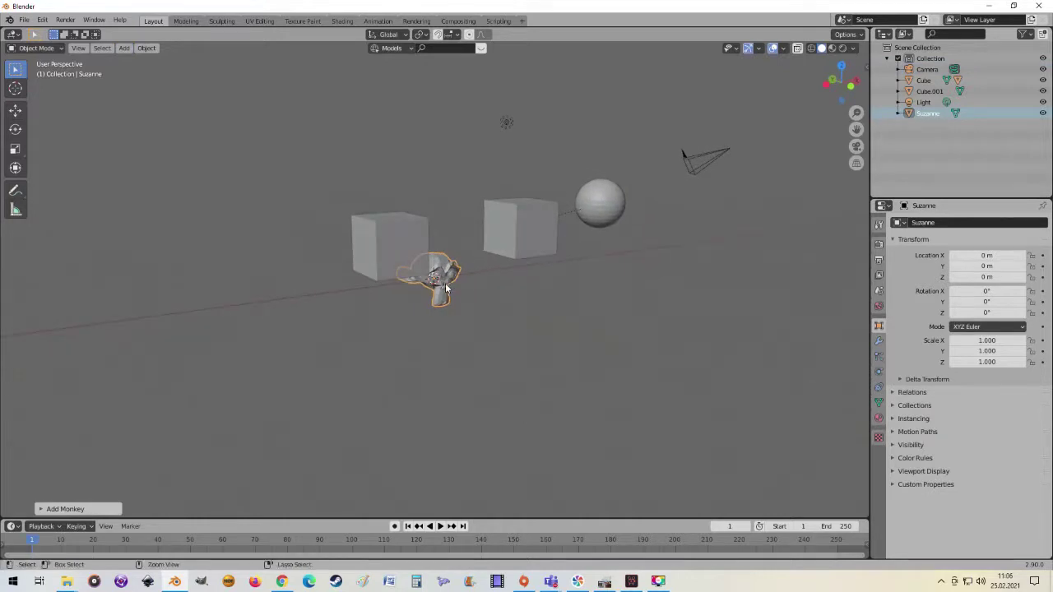
key("ctrl+1")
right_click(456, 275)
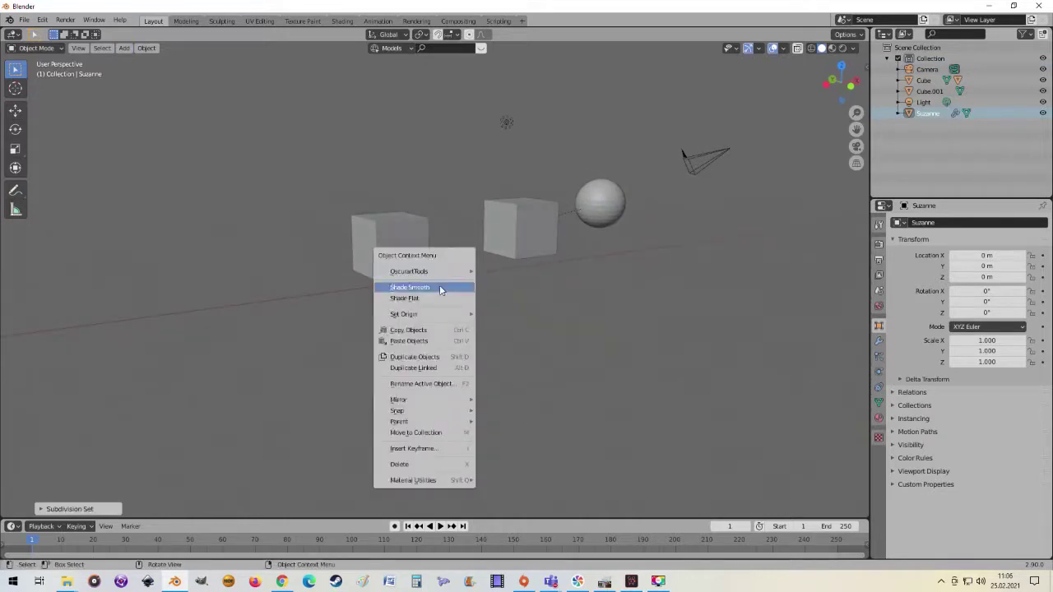
left_click(439, 284)
middle_click_drag(498, 285, 497, 295)
Scale the monkey to 0.115 and raise it up beside the camera at X 6.2233 m.
key("s")
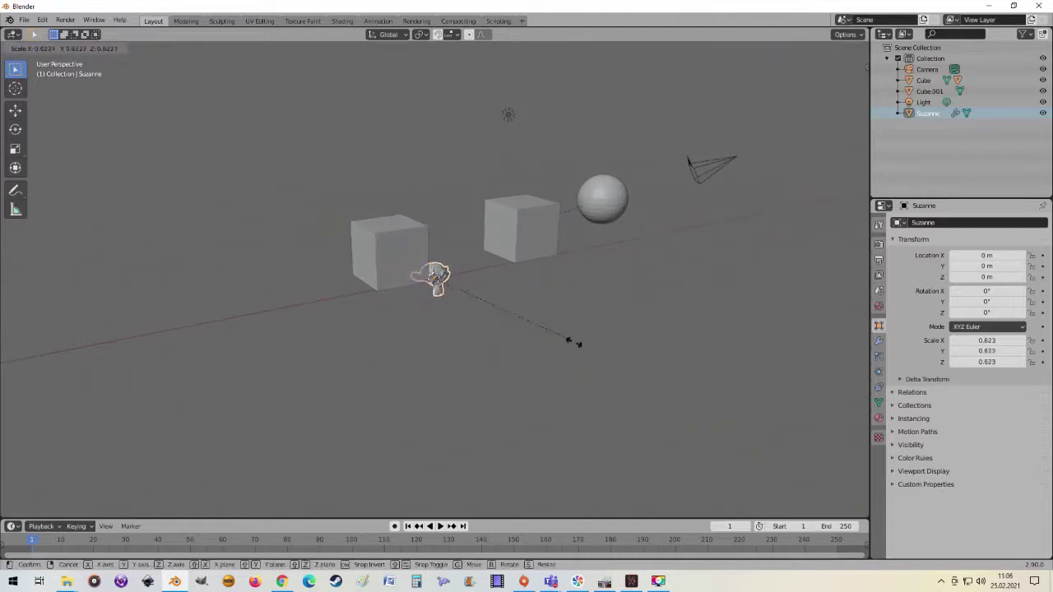
left_click(457, 296)
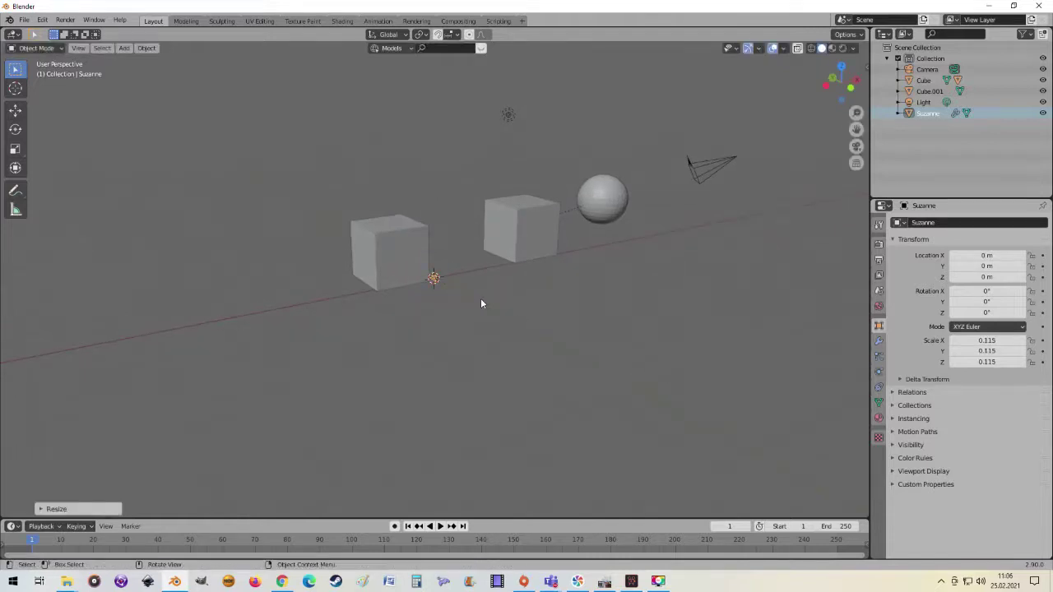
key("KP_7")
key("g")
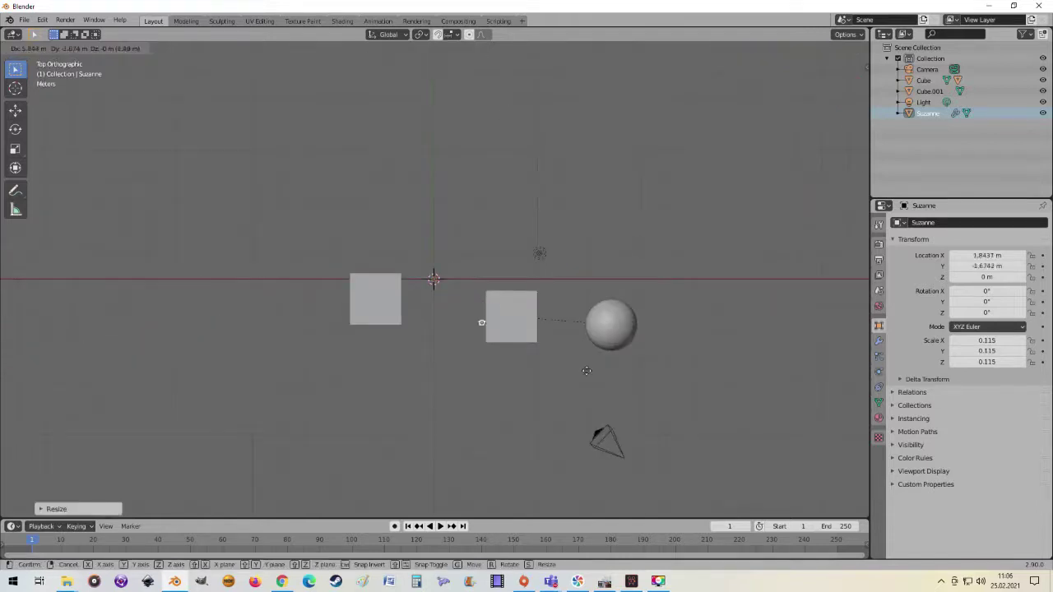
left_click(645, 454)
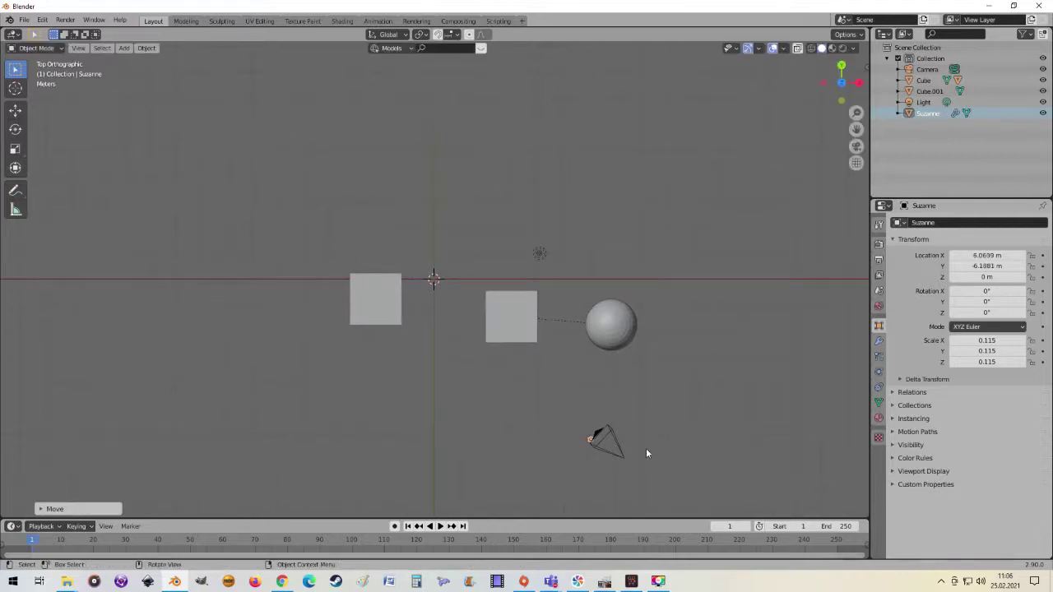
key("KP_Decimal")
scroll(640, 329, "down", 3)
middle_click_drag(638, 310, 582, 300)
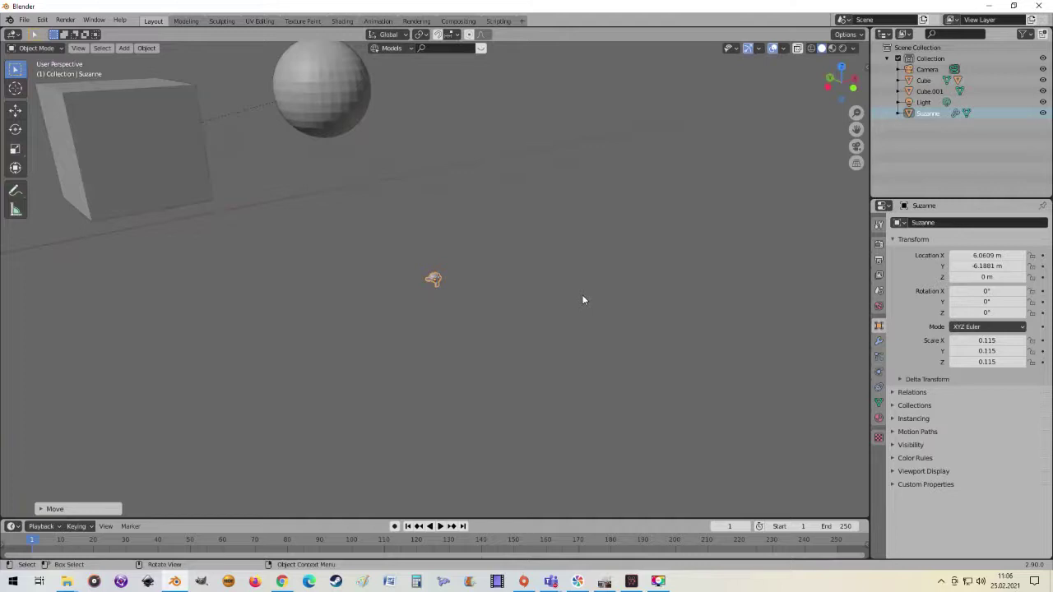
key("KP_1")
scroll(606, 309, "down", 4)
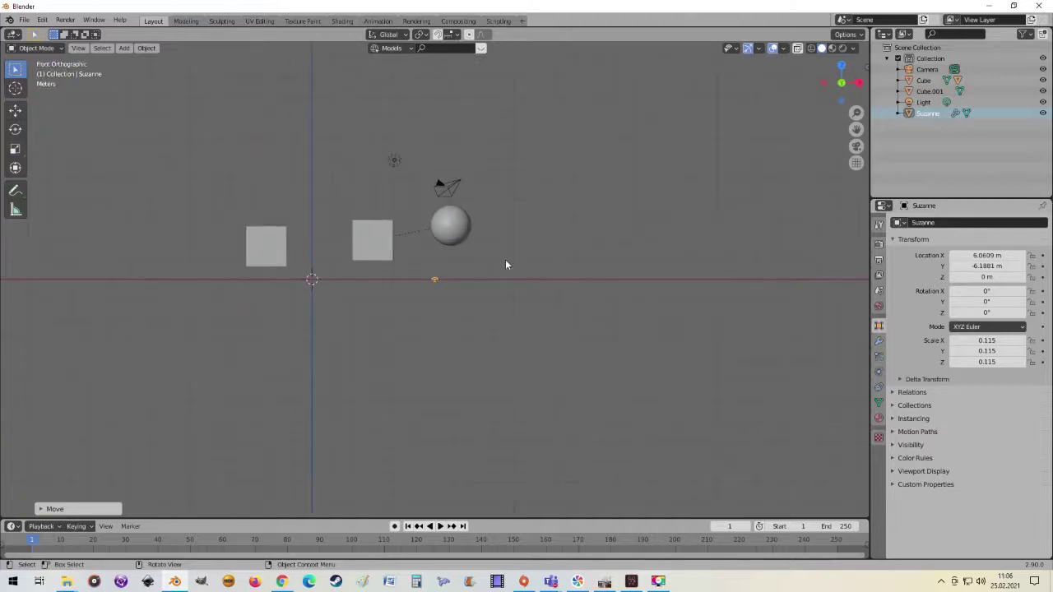
key("g")
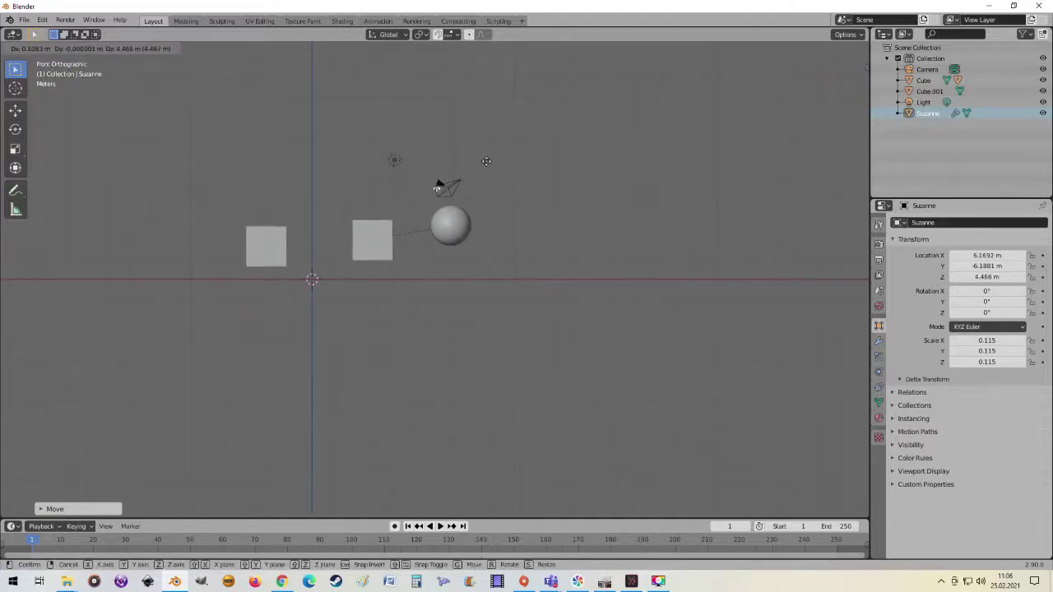
left_click(486, 166)
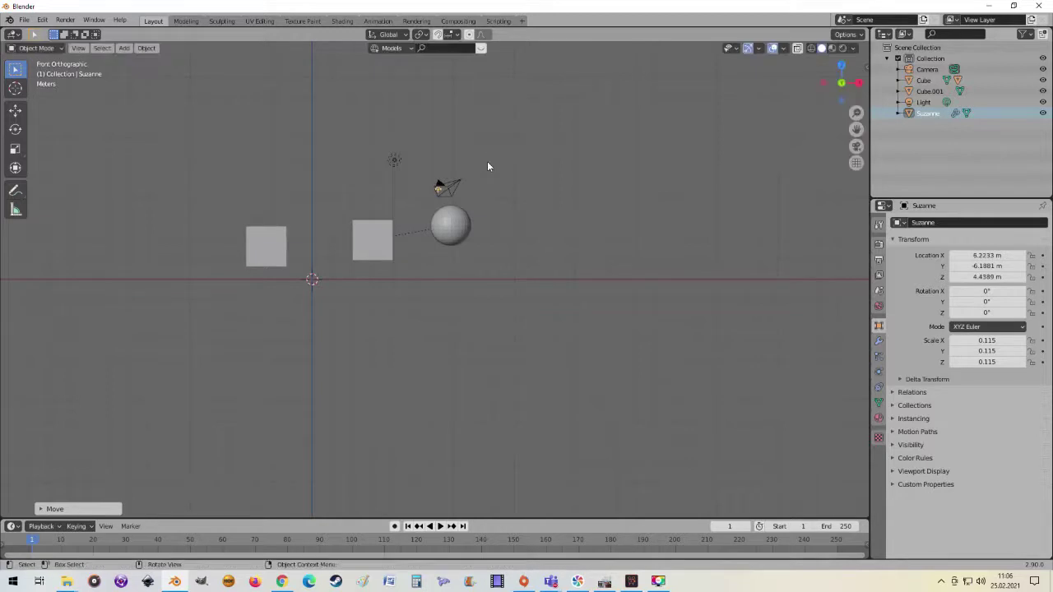
key("KP_0")
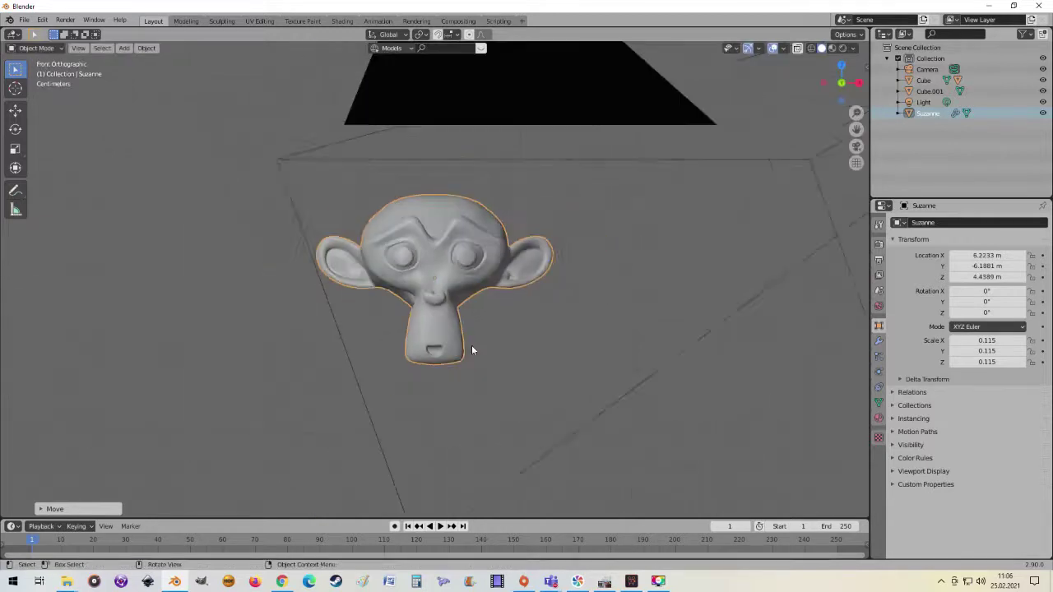
mouse_move(487, 162)
middle_mouse_down()
mouse_move(535, 334)
mouse_move(583, 356)
mouse_move(661, 442)
mouse_move(464, 313)
middle_mouse_up()
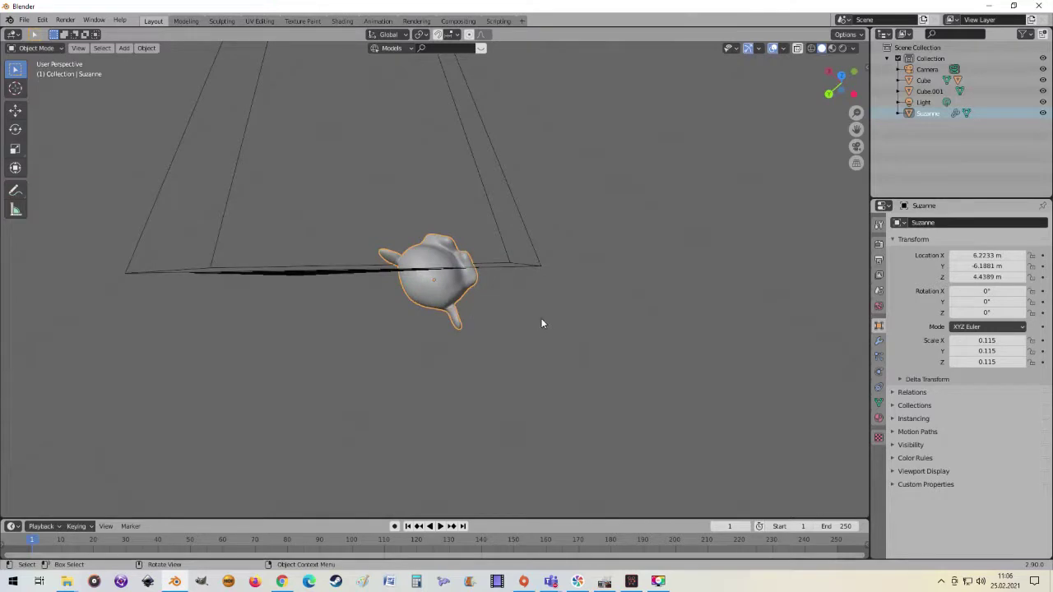
Rotate Suzanne to face the scene camera, checking it through the camera view.
key("r")
left_click(544, 219)
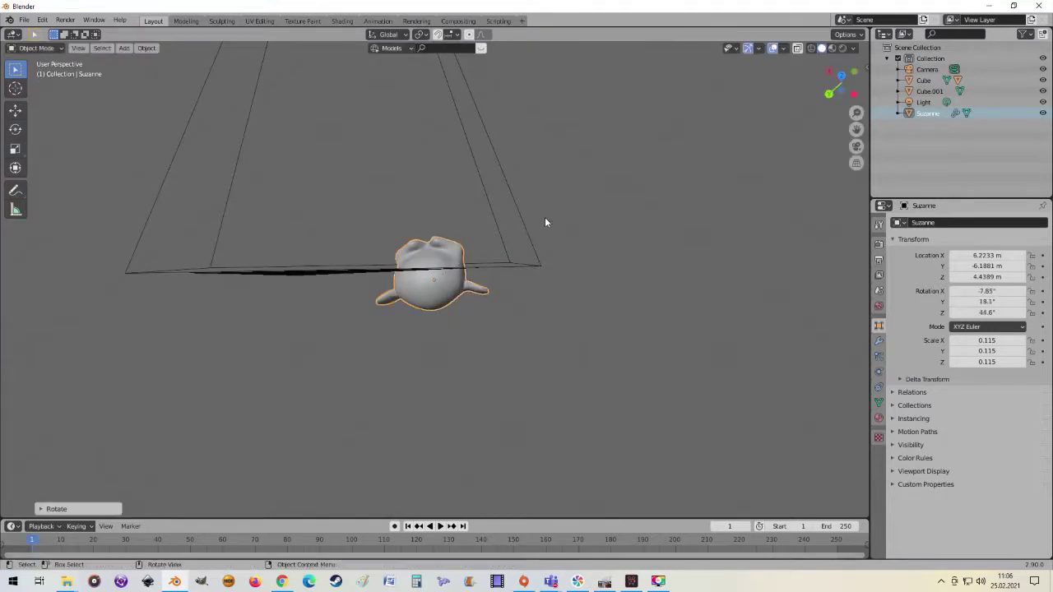
key("KP_0")
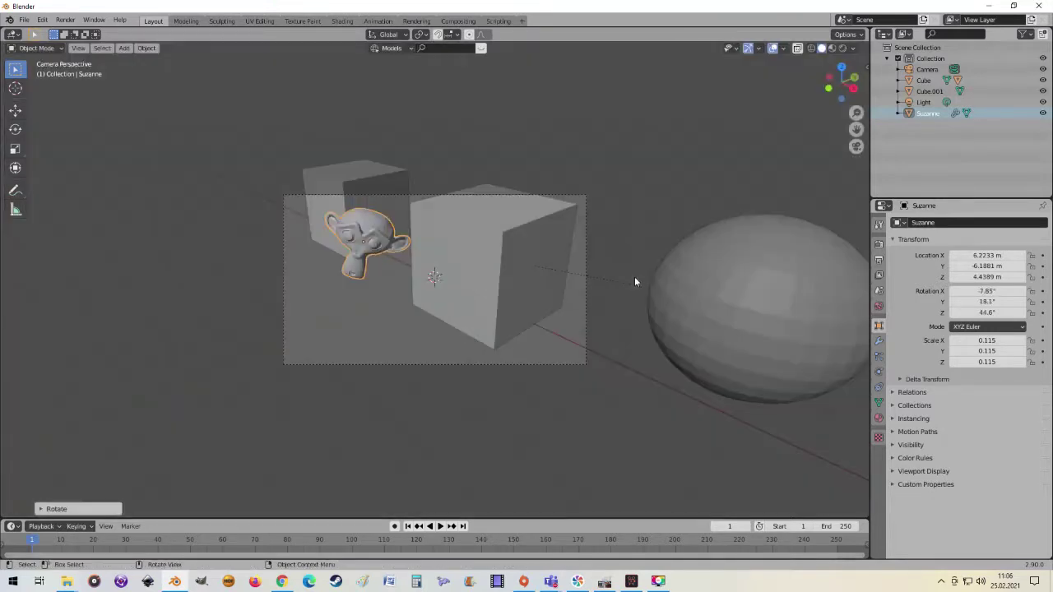
key("r")
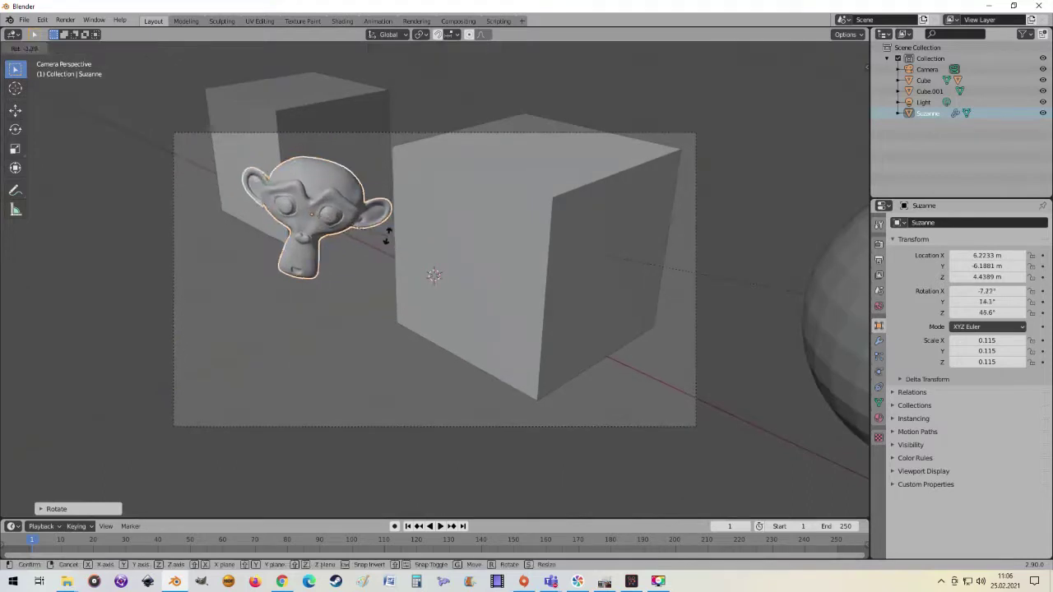
left_click(403, 241)
Shrink Suzanne to 0.030 scale and move it into the camera frame's top-left corner.
key("s")
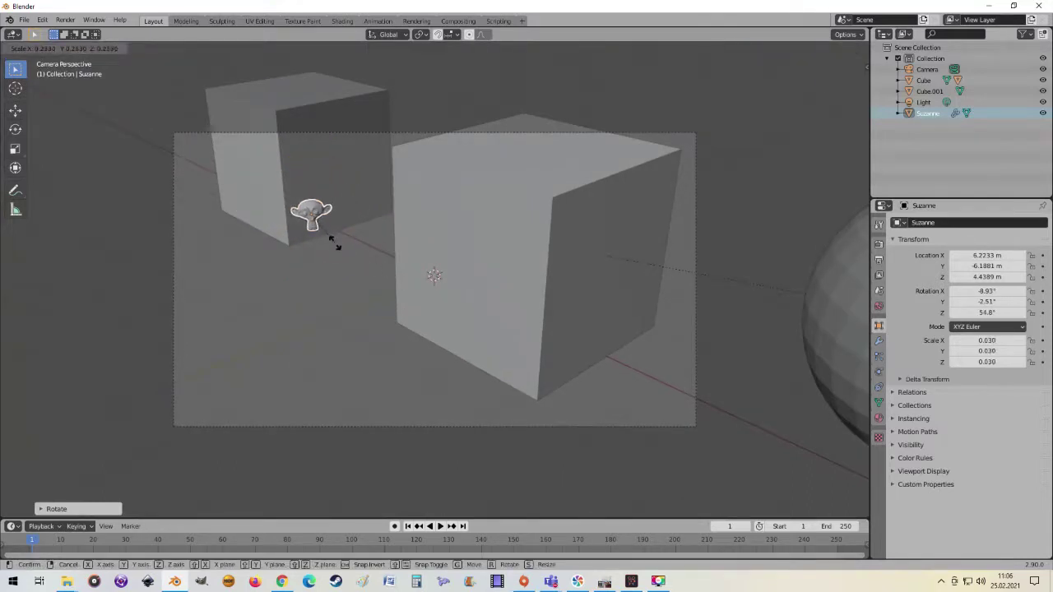
left_click(329, 238)
key("g")
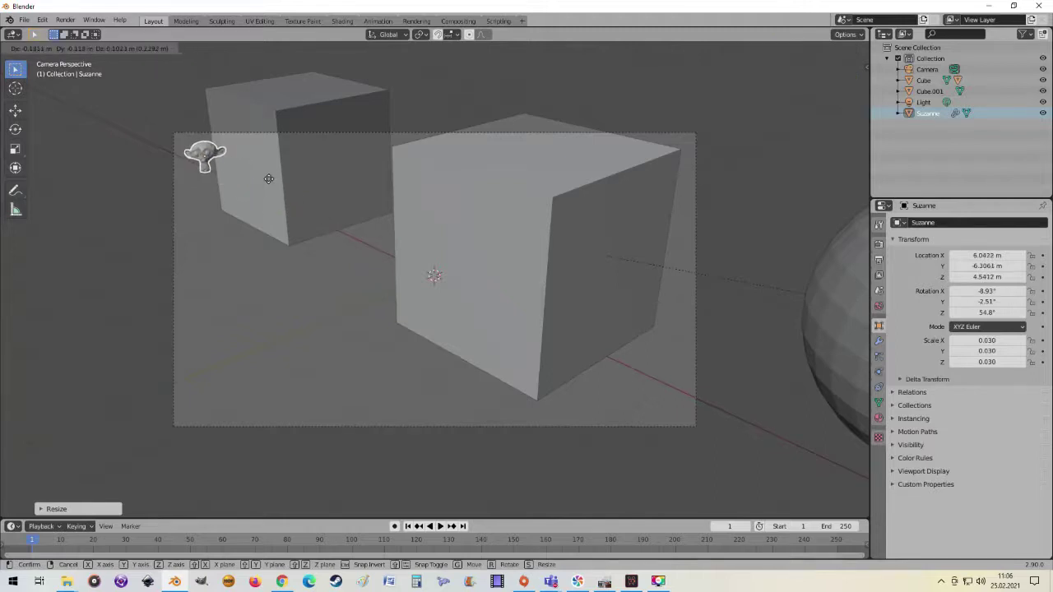
left_click(269, 178)
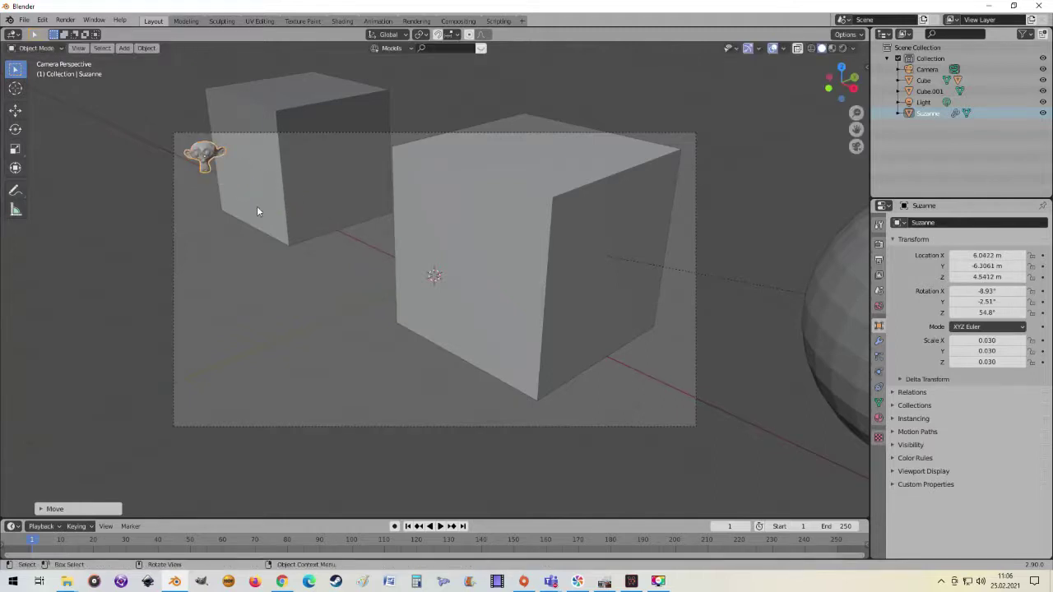
Tilt Suzanne to its final X -30°, Z 57.9° rotation and recheck it through the camera.
scroll(279, 238, "down", 3)
mouse_move(300, 261)
middle_mouse_down()
mouse_move(463, 313)
mouse_move(472, 299)
mouse_move(458, 286)
mouse_move(454, 294)
mouse_move(625, 265)
mouse_move(463, 232)
middle_mouse_up()
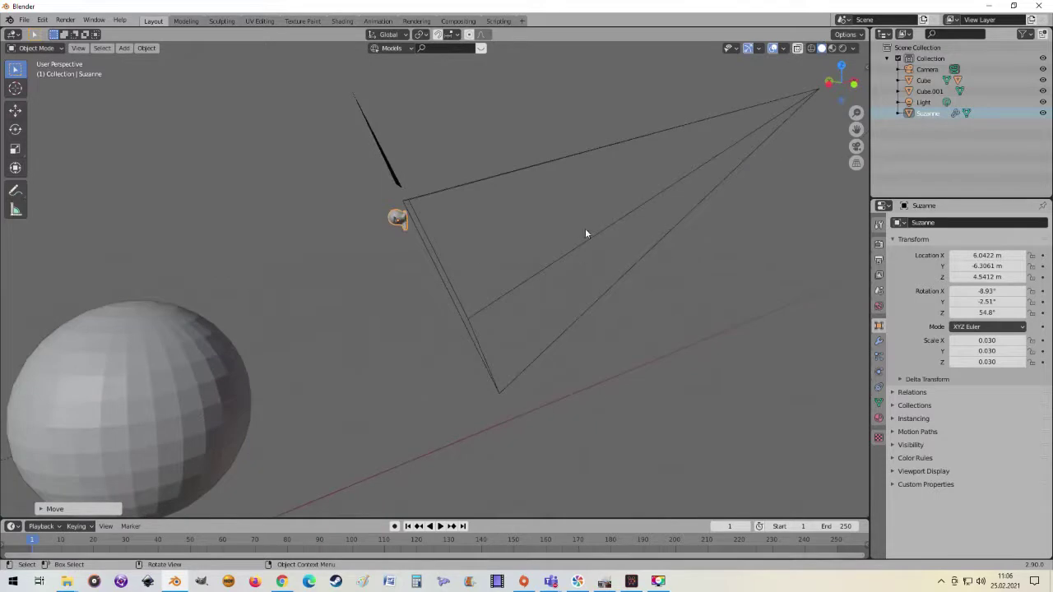
middle_click_drag(541, 265, 485, 232)
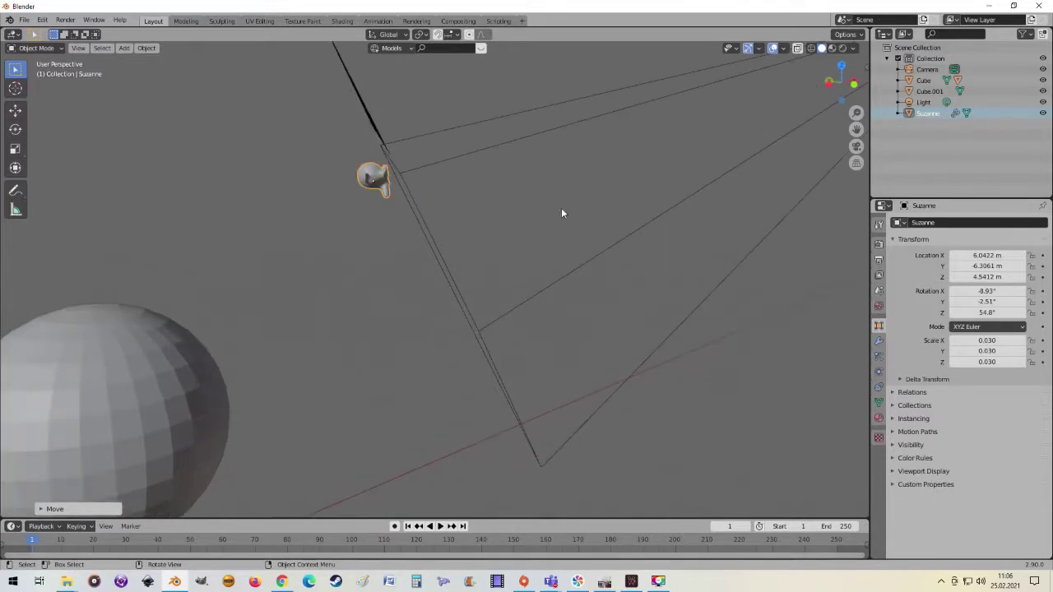
key("r")
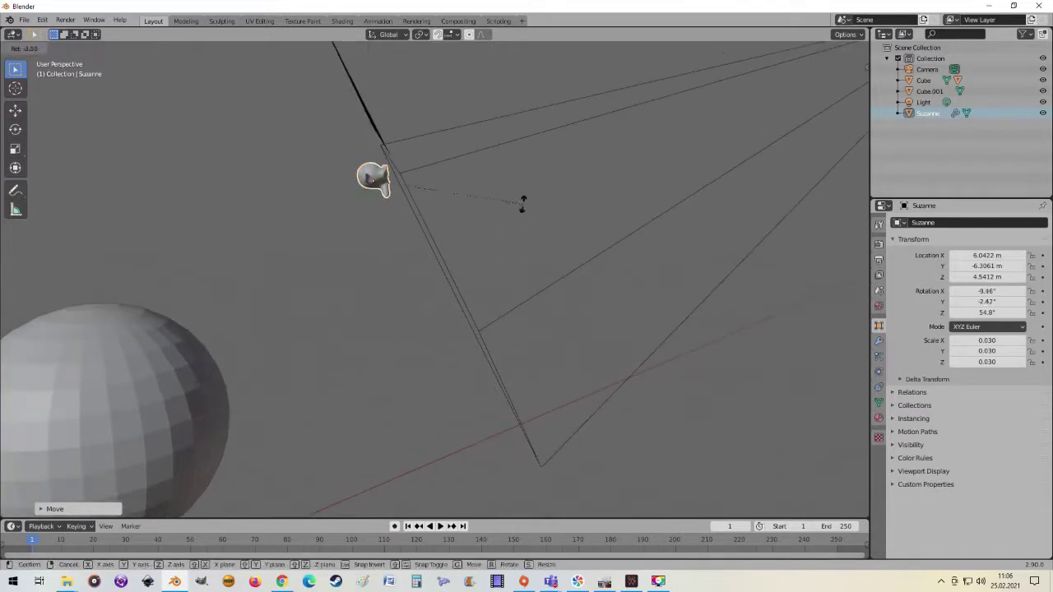
left_click(416, 160)
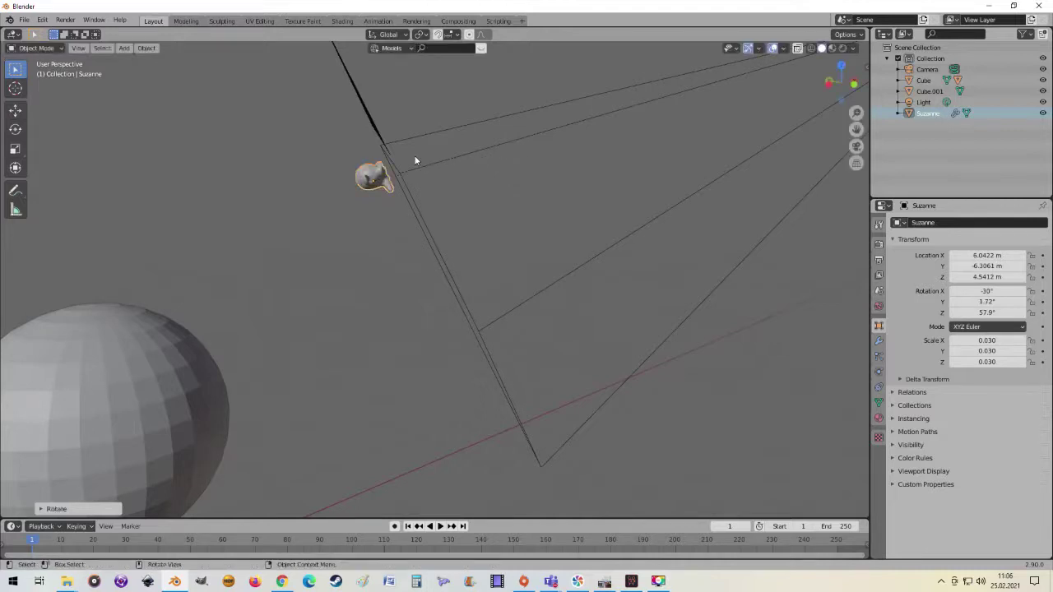
key("KP_0")
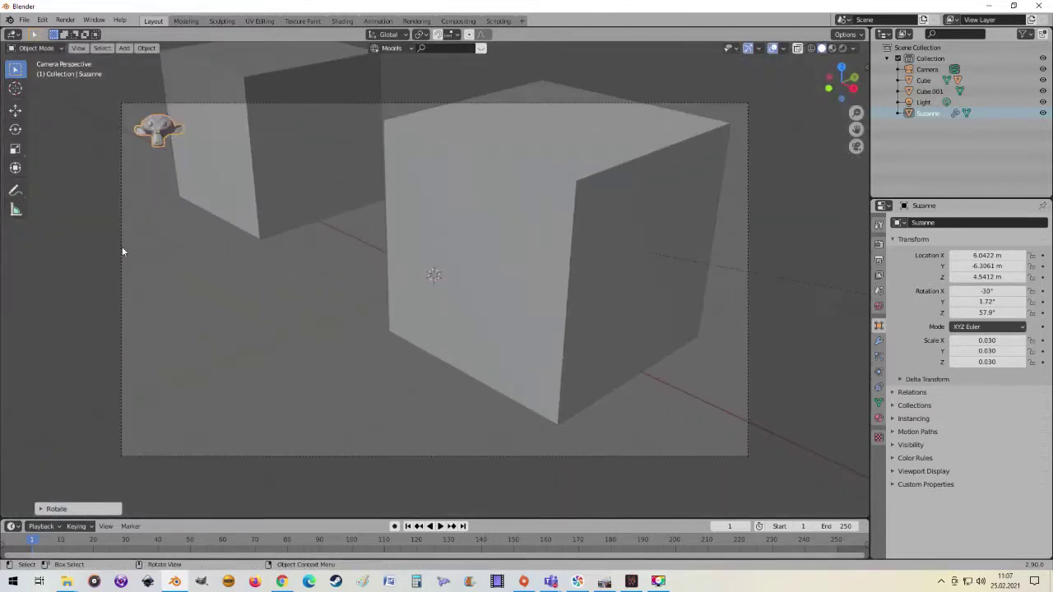
left_click(122, 252)
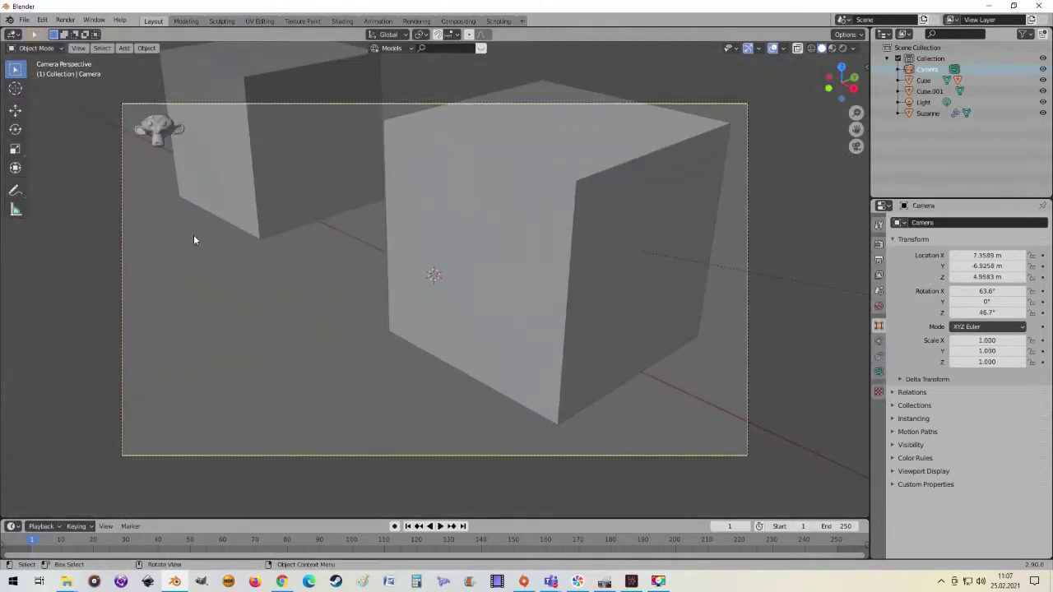
right_click(158, 130, "shift")
left_click(160, 140, "shift")
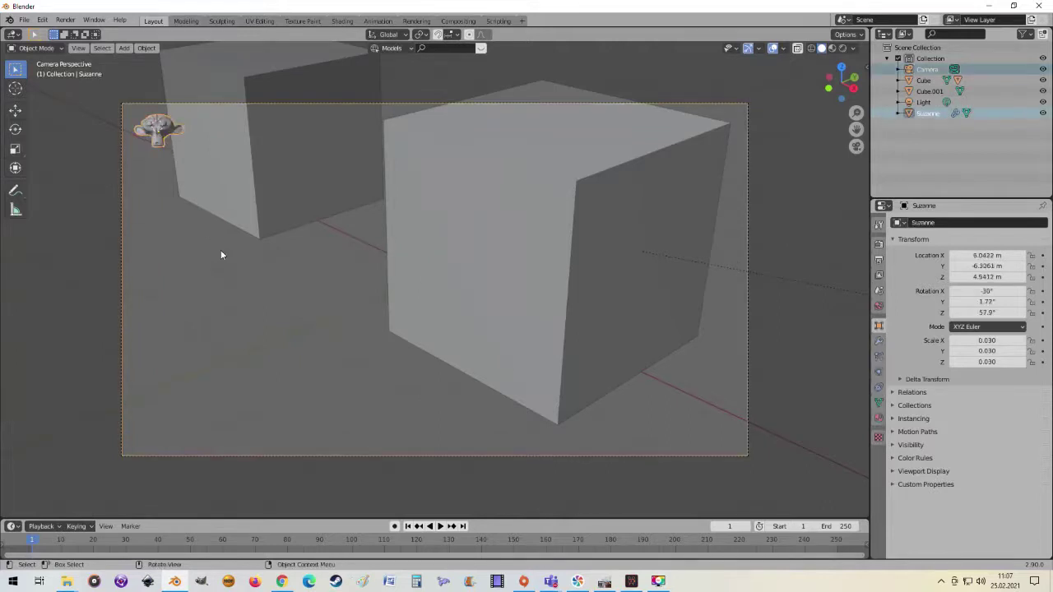
key("ctrl+p")
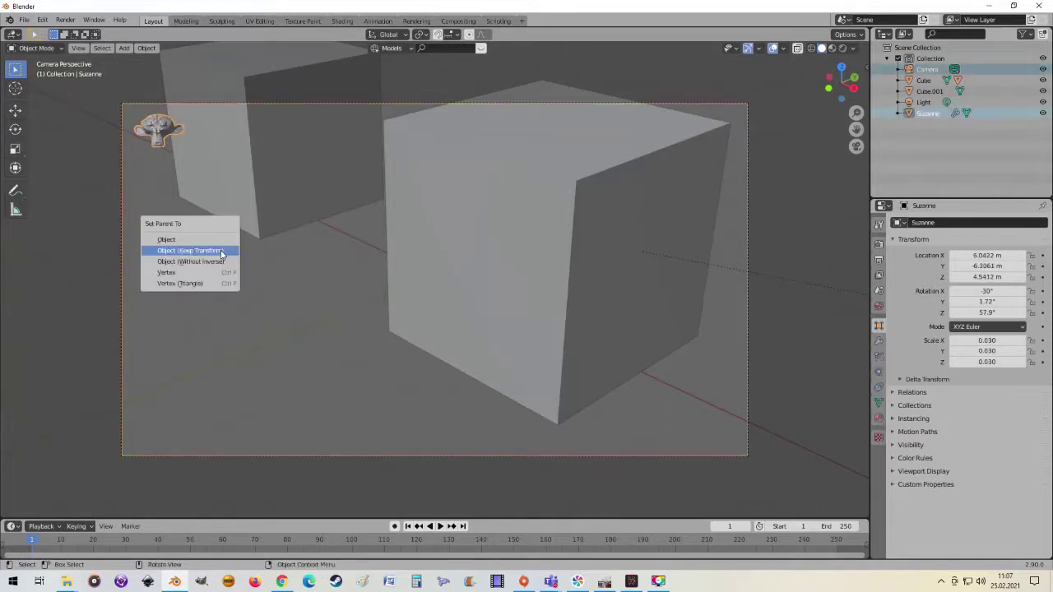
left_click(220, 251)
scroll(329, 288, "down", 1)
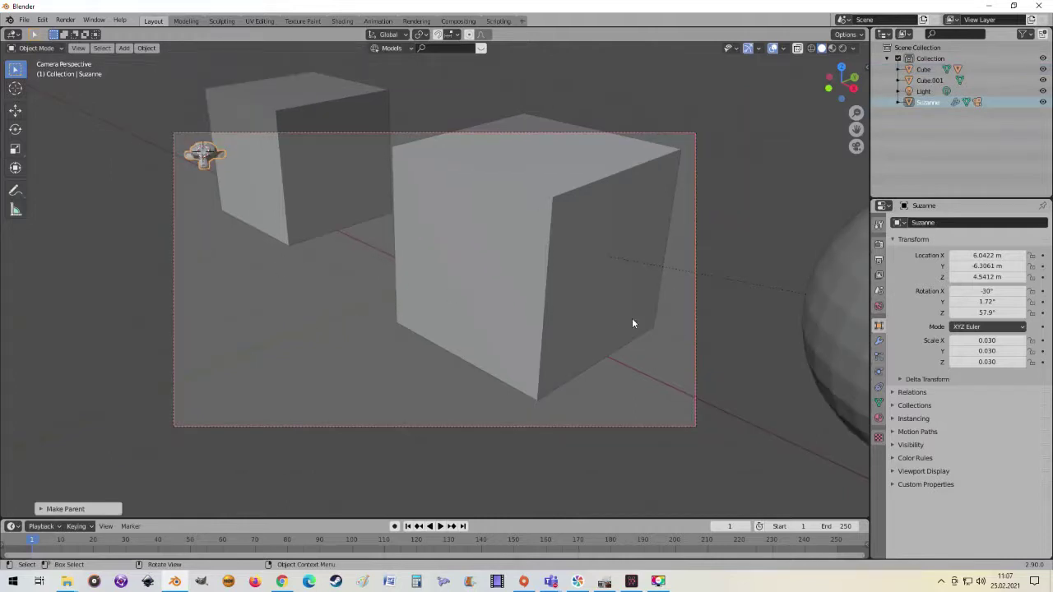
left_click(695, 308)
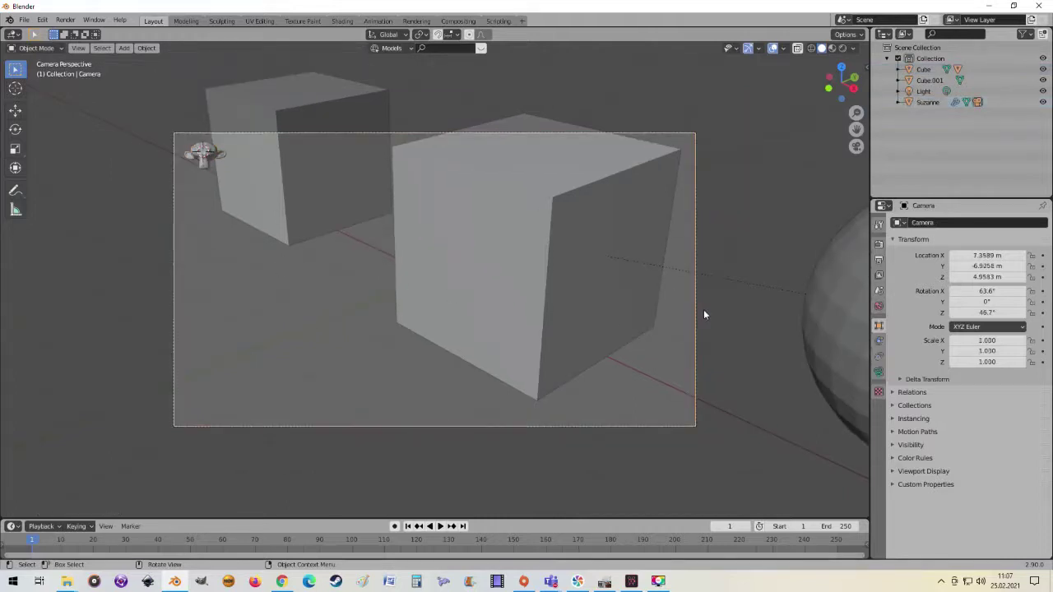
key("g")
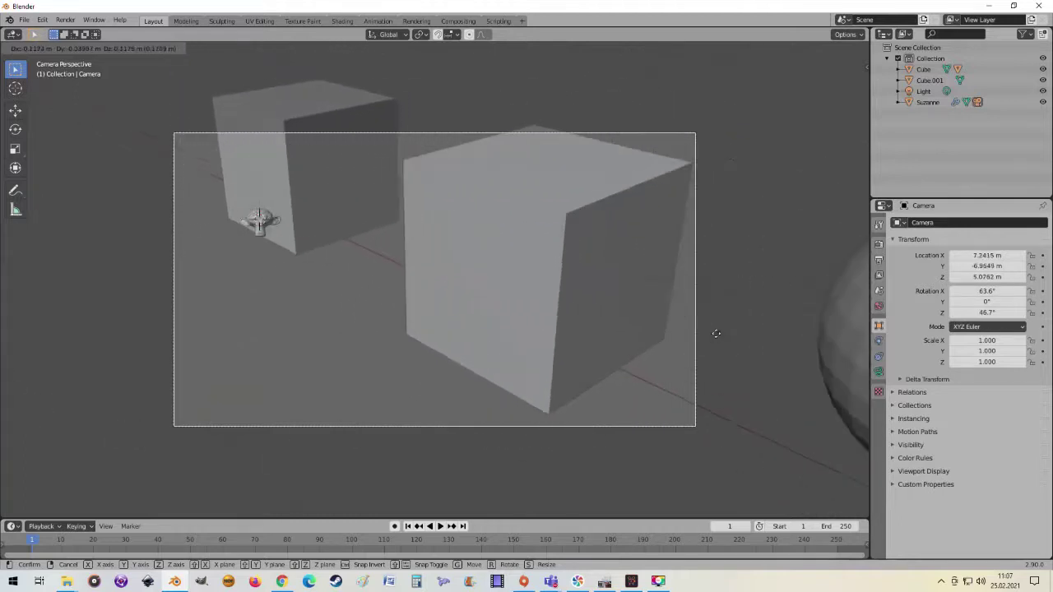
left_click(264, 238)
left_click(204, 154)
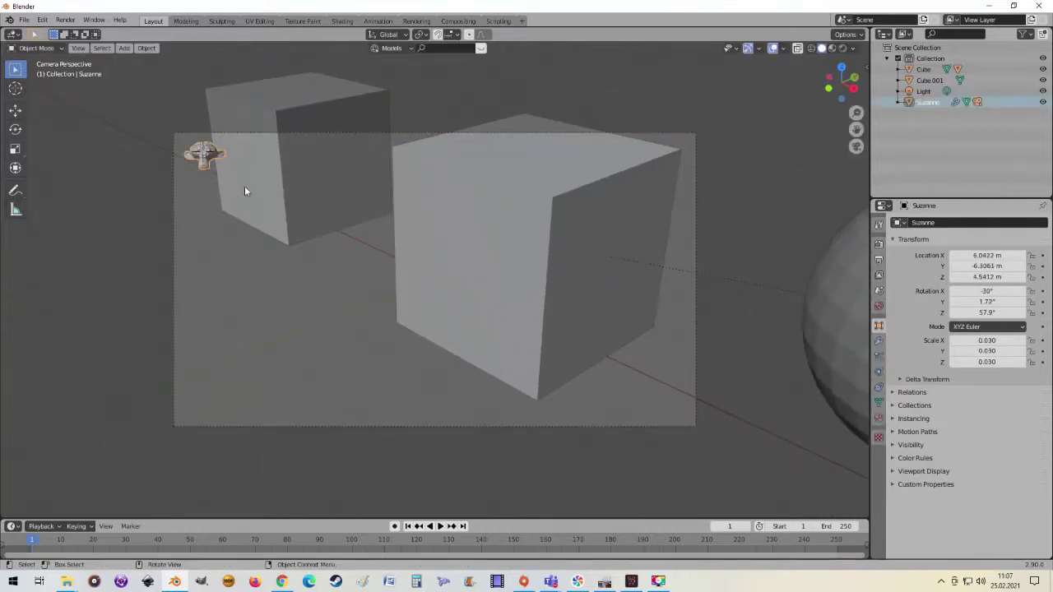
key("g")
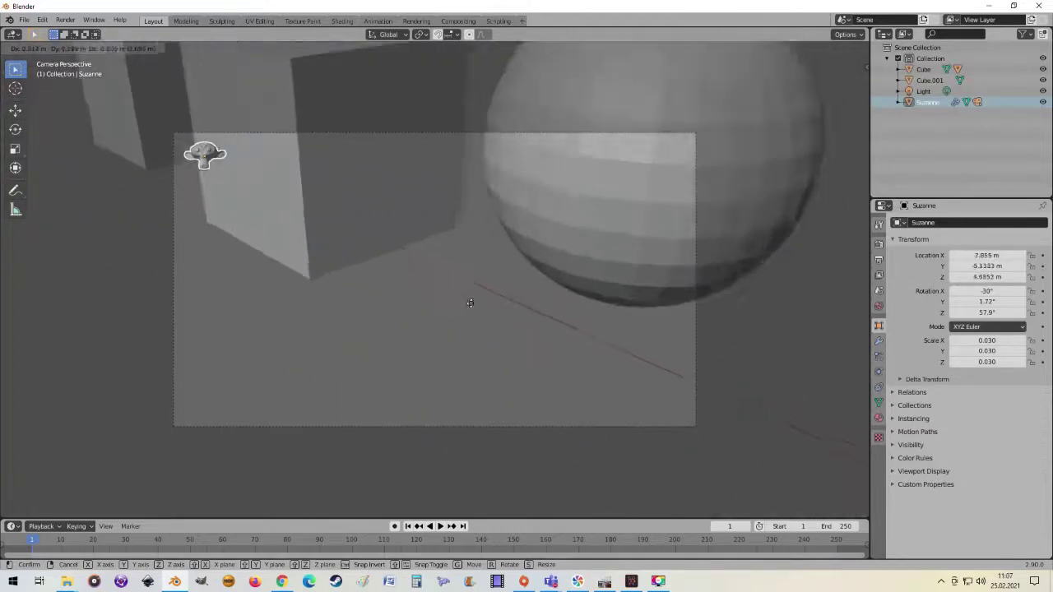
left_click(115, 133)
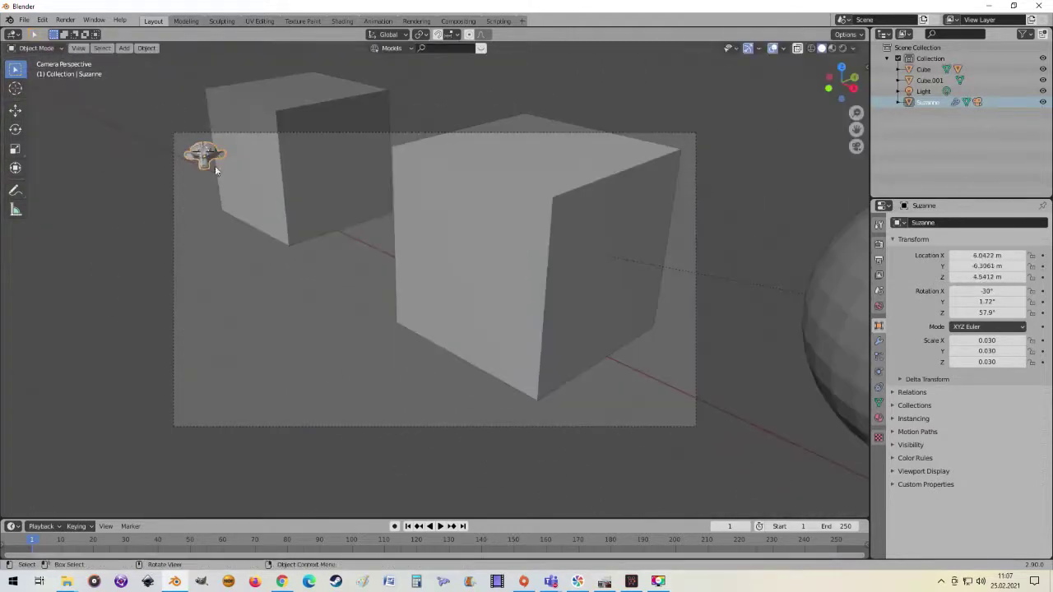
left_click(175, 156, "shift")
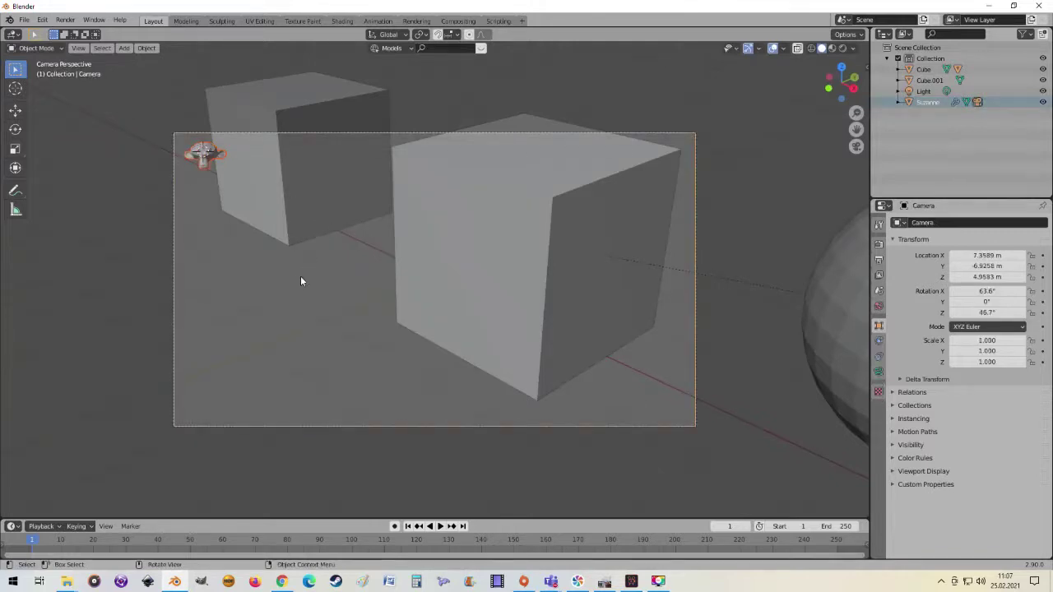
key("alt+p")
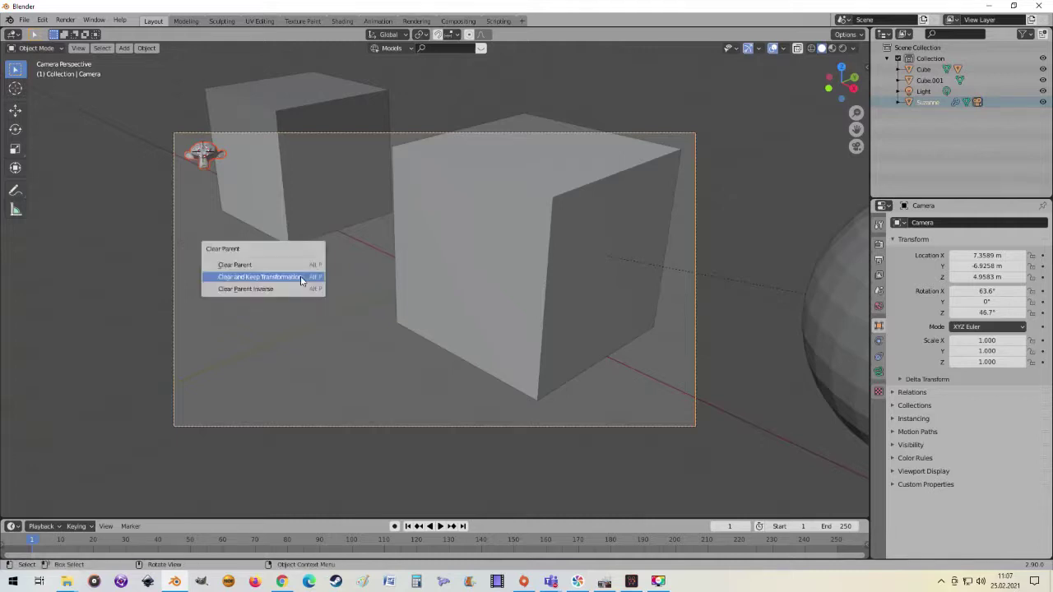
left_click(301, 278)
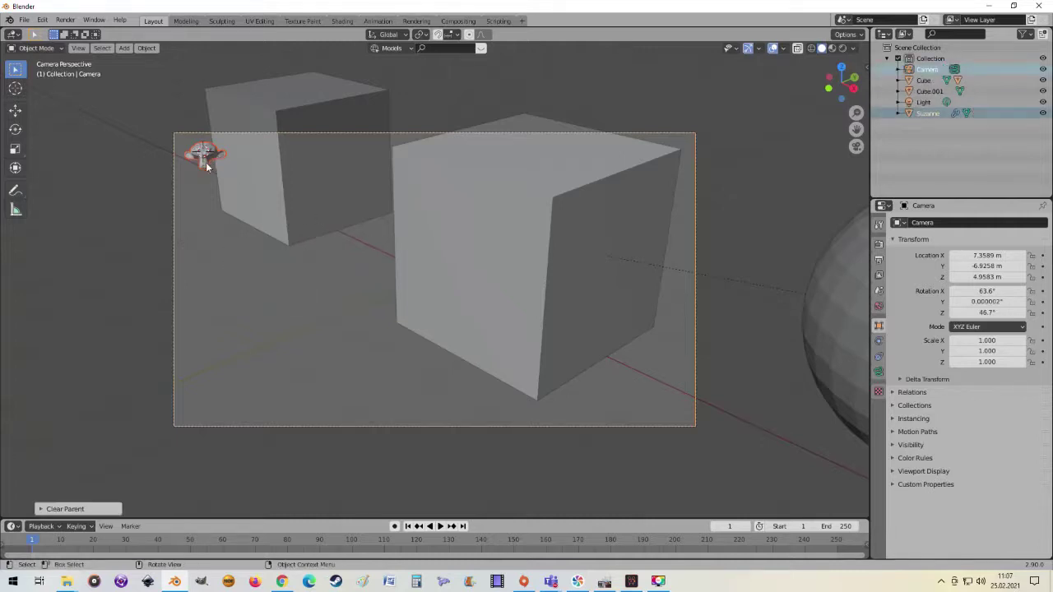
left_click(209, 169)
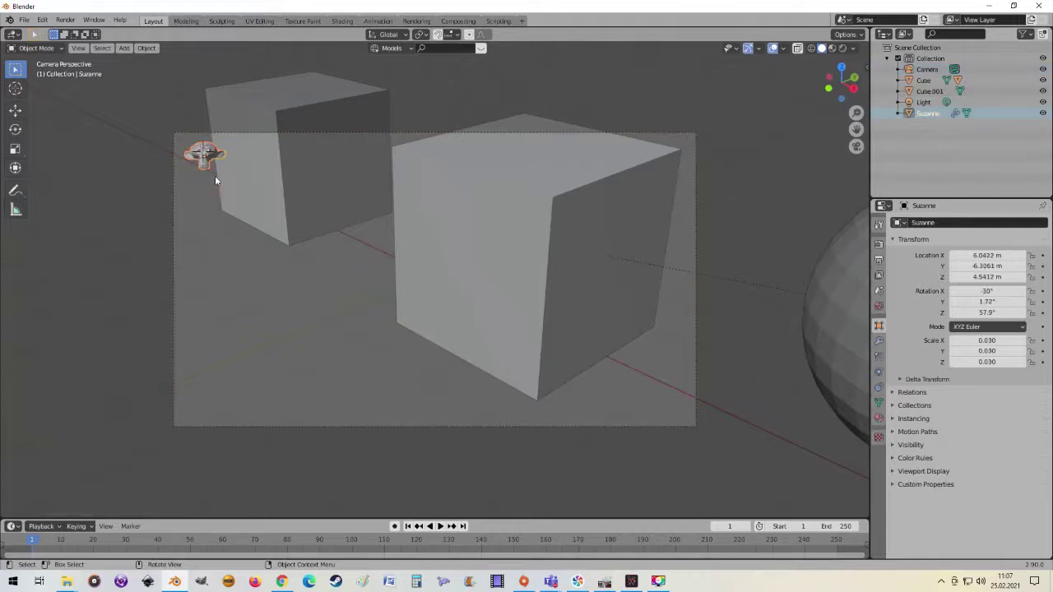
Parent Suzanne to the camera, keeping its current placement.
left_click(174, 166, "shift")
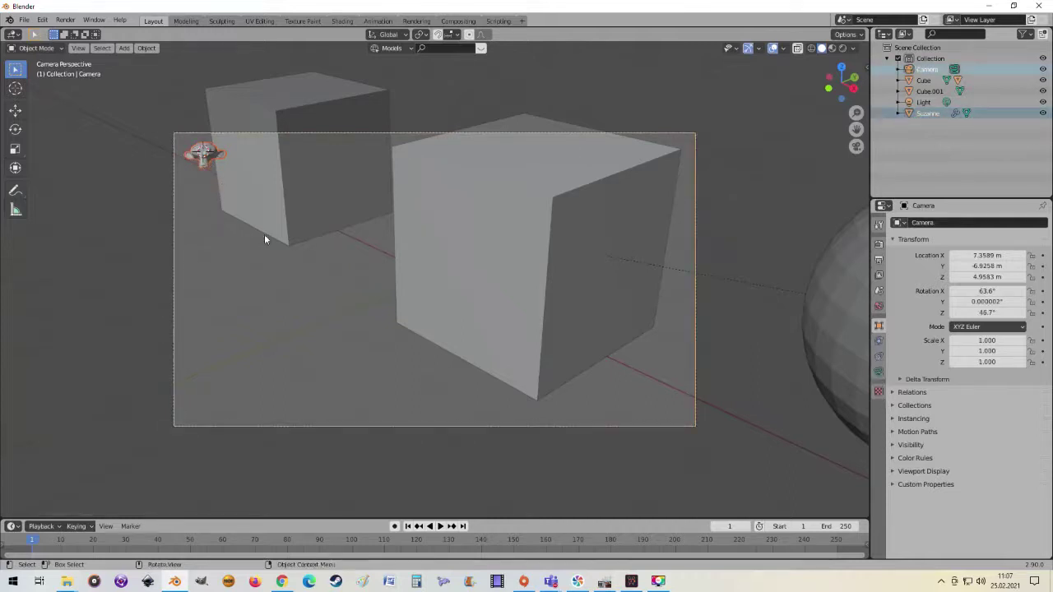
key("ctrl+p")
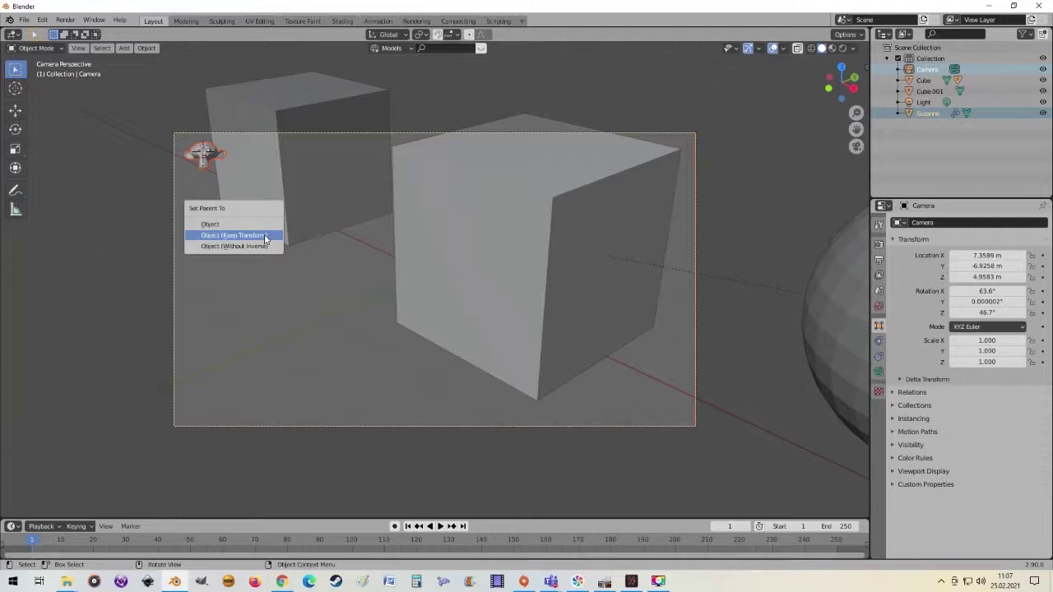
left_click(265, 237)
Select the camera, reposition it, and bring up the View menu's navigation options.
left_click(434, 139)
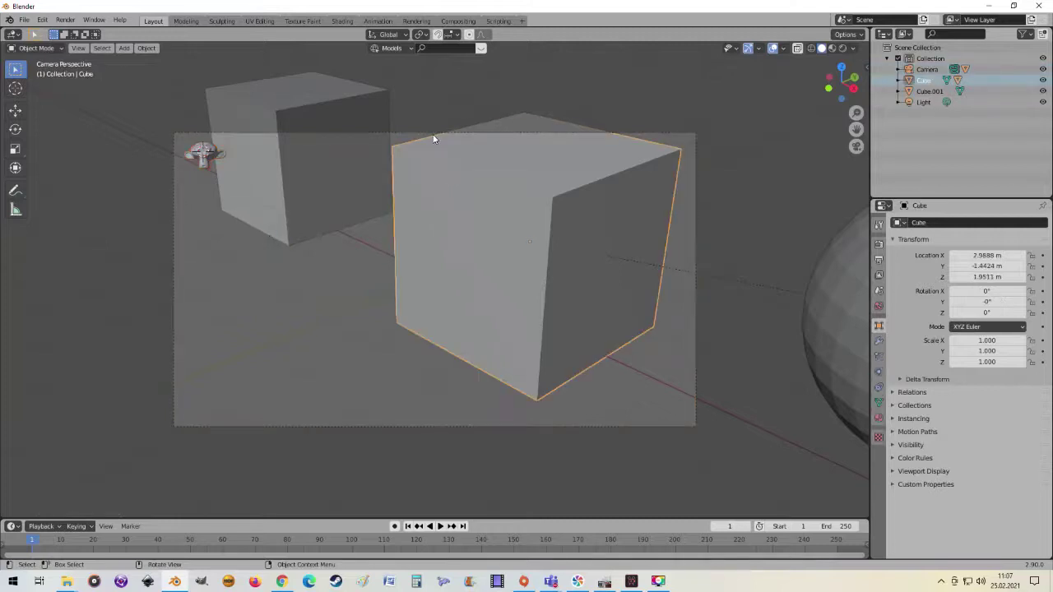
left_click(380, 155)
left_click(697, 299)
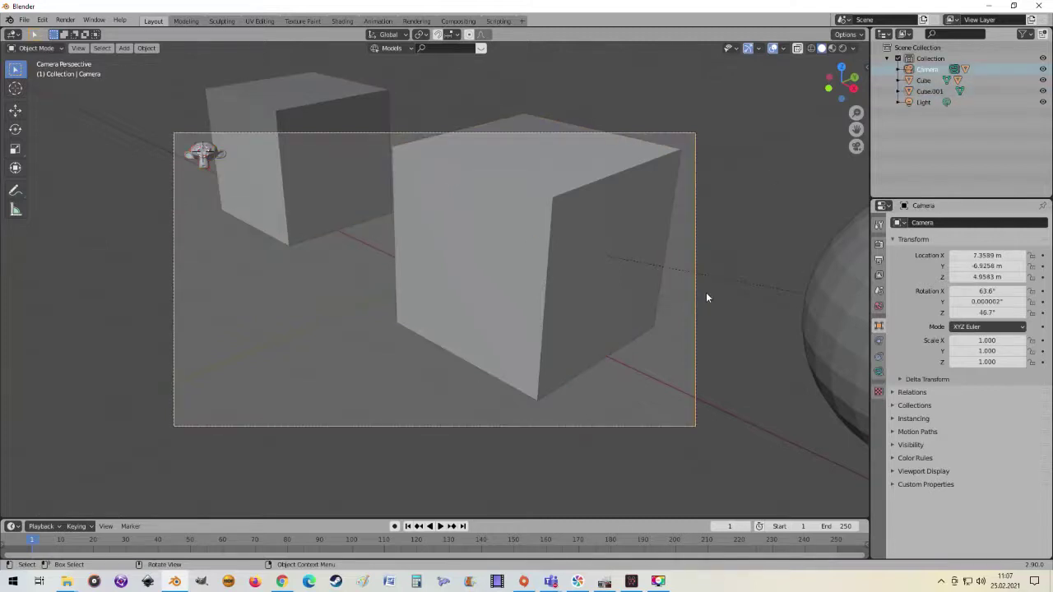
key("g")
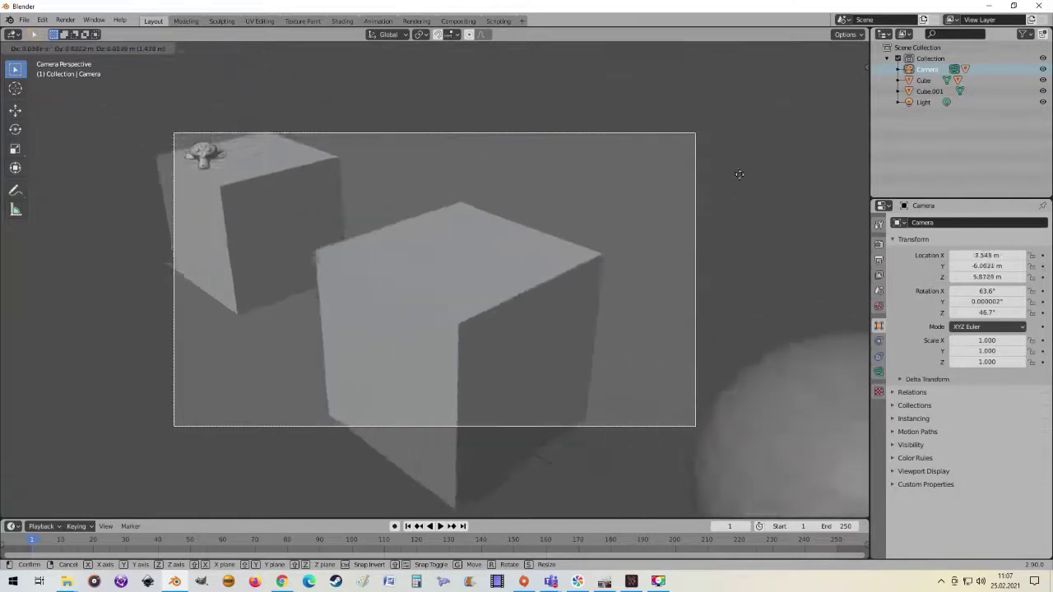
left_click(505, 198)
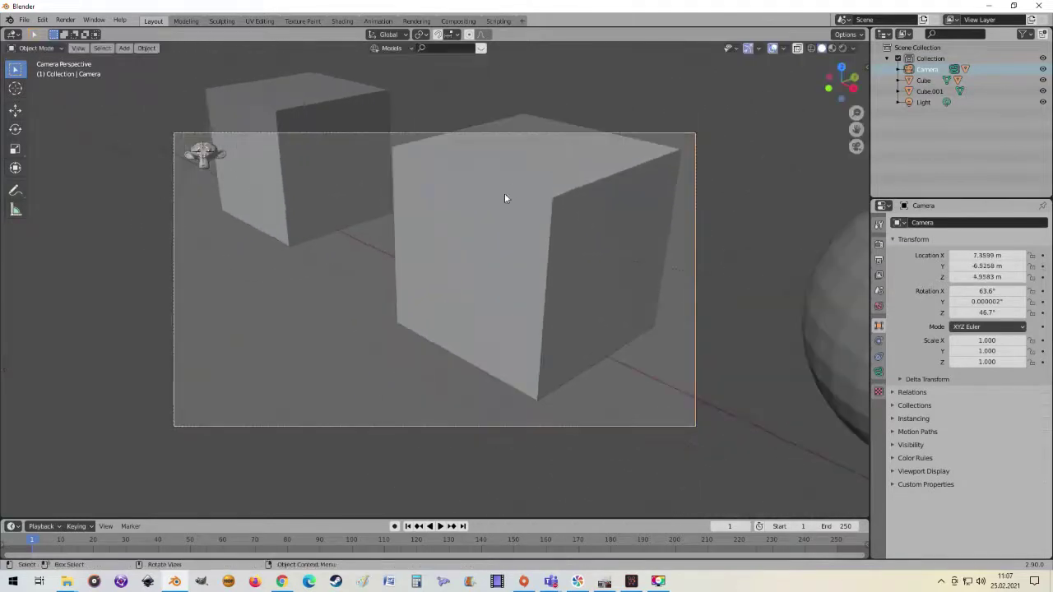
left_click(79, 48)
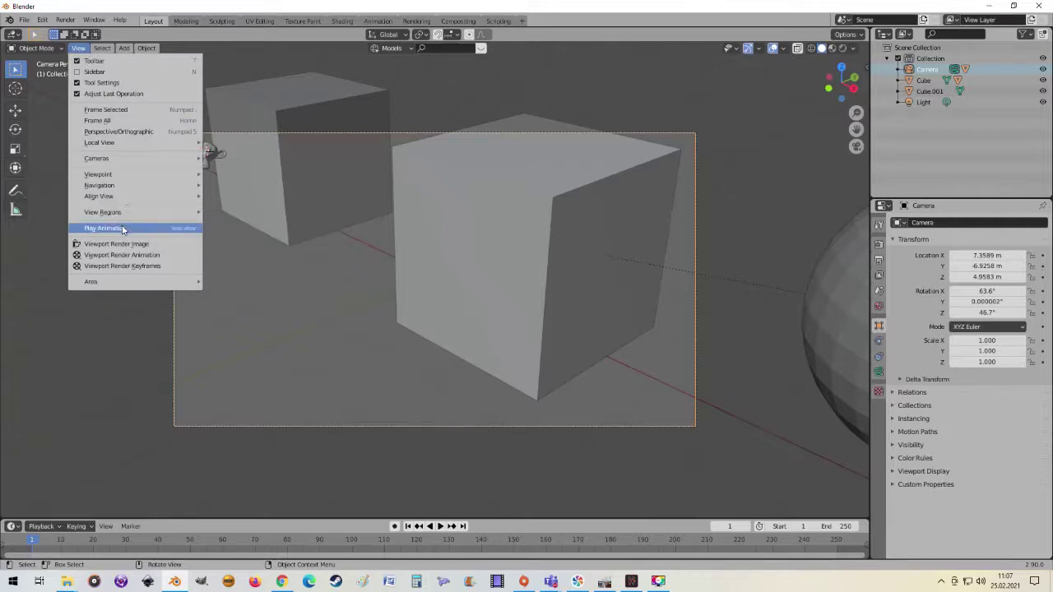
mouse_move(100, 185)
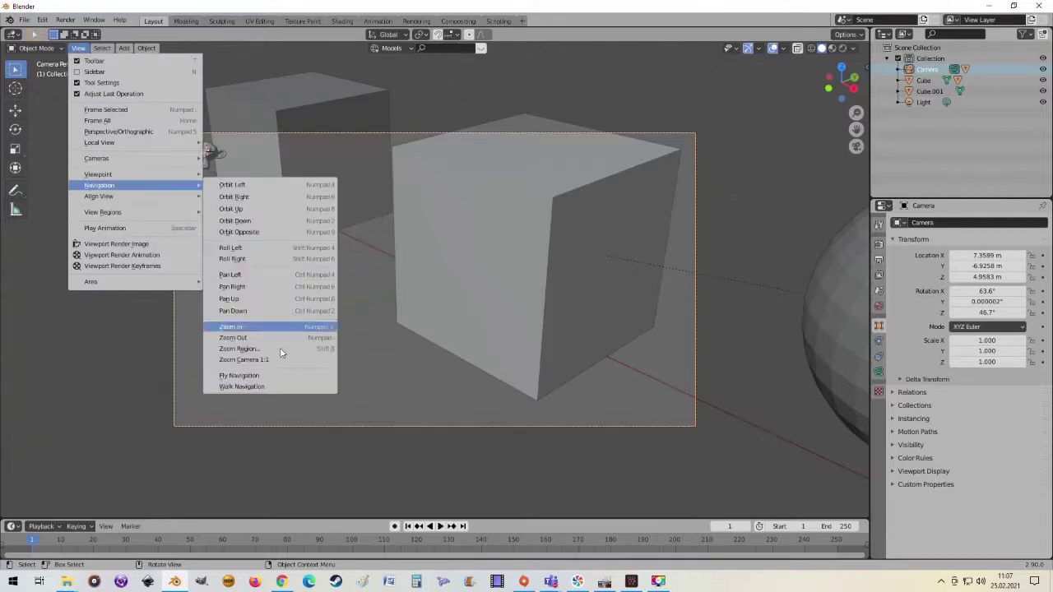
Fly the camera with W/A/S/D walk navigation, exit restoring its framing, then select Suzanne.
left_click(262, 387)
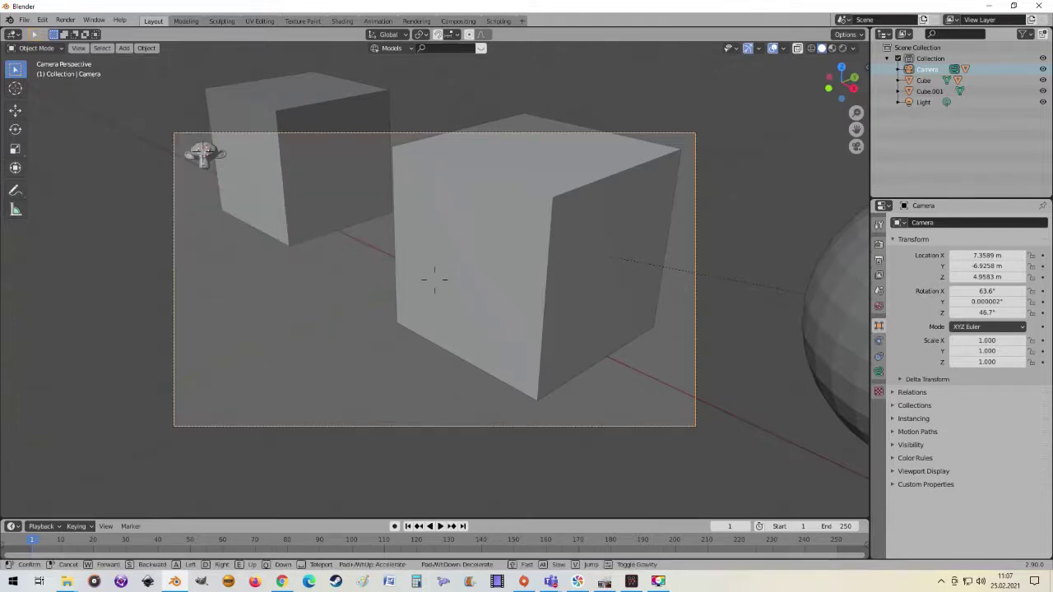
key("w")
key("d")
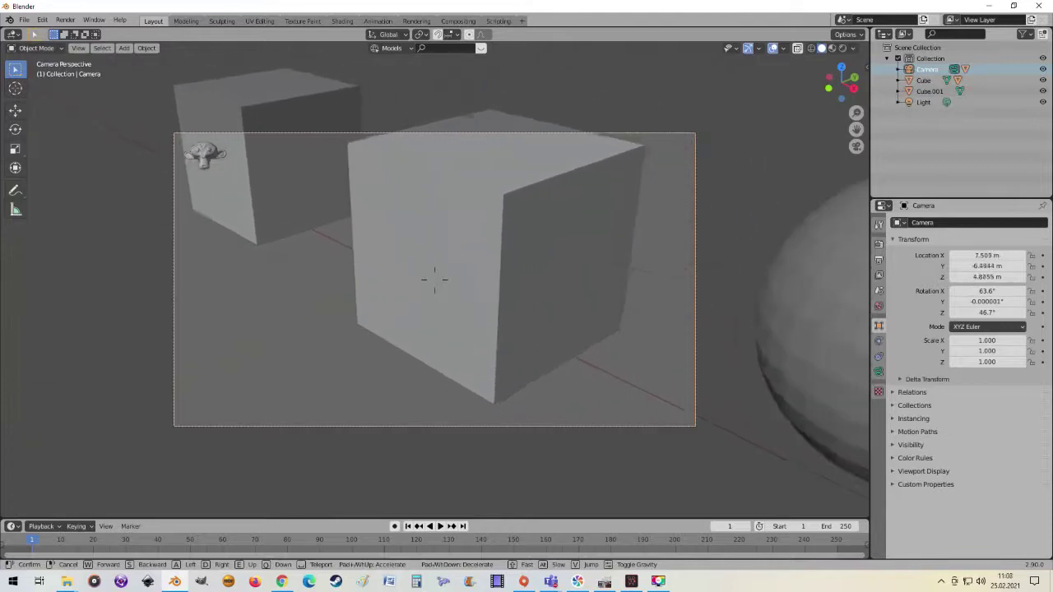
key("a")
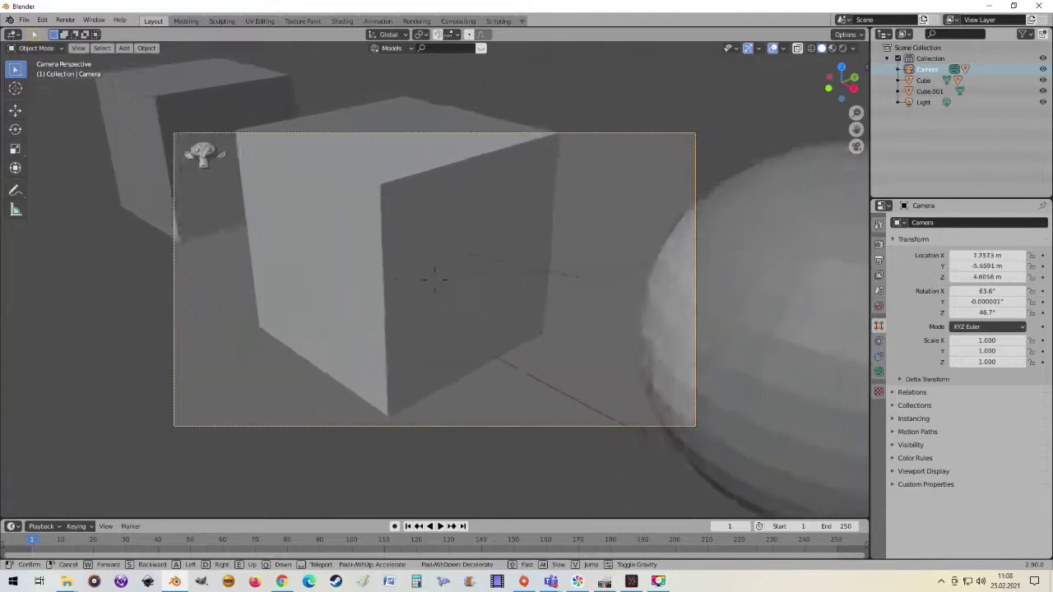
key("s")
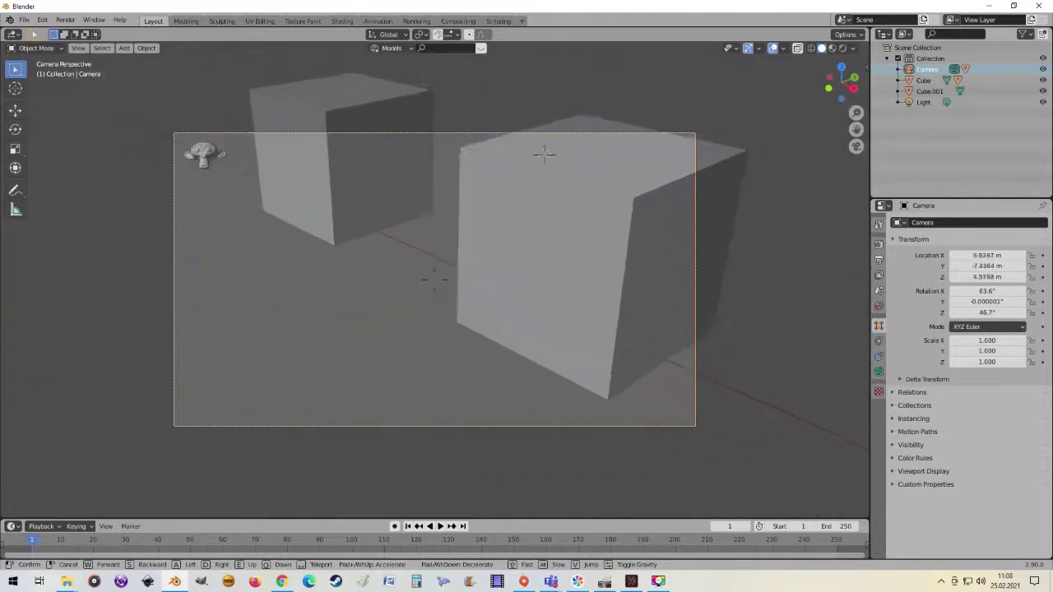
key("w")
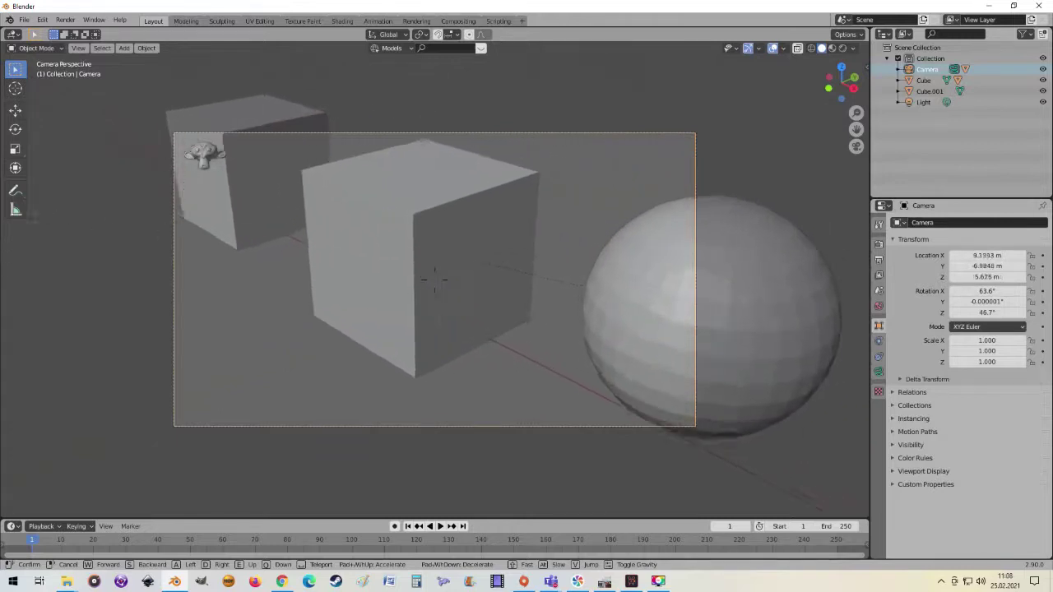
key("d")
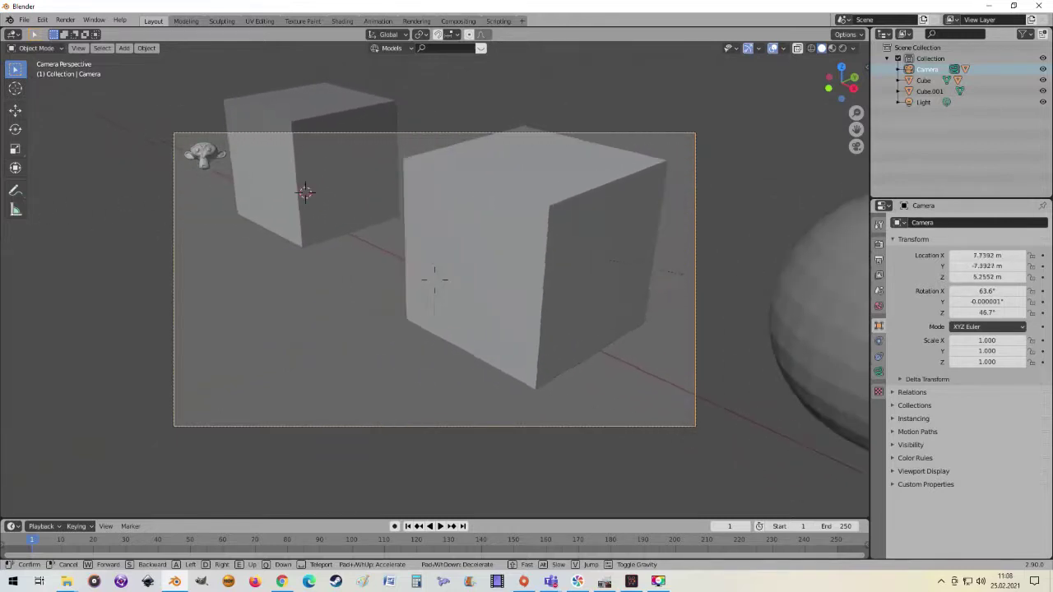
key("w")
left_click(434, 277)
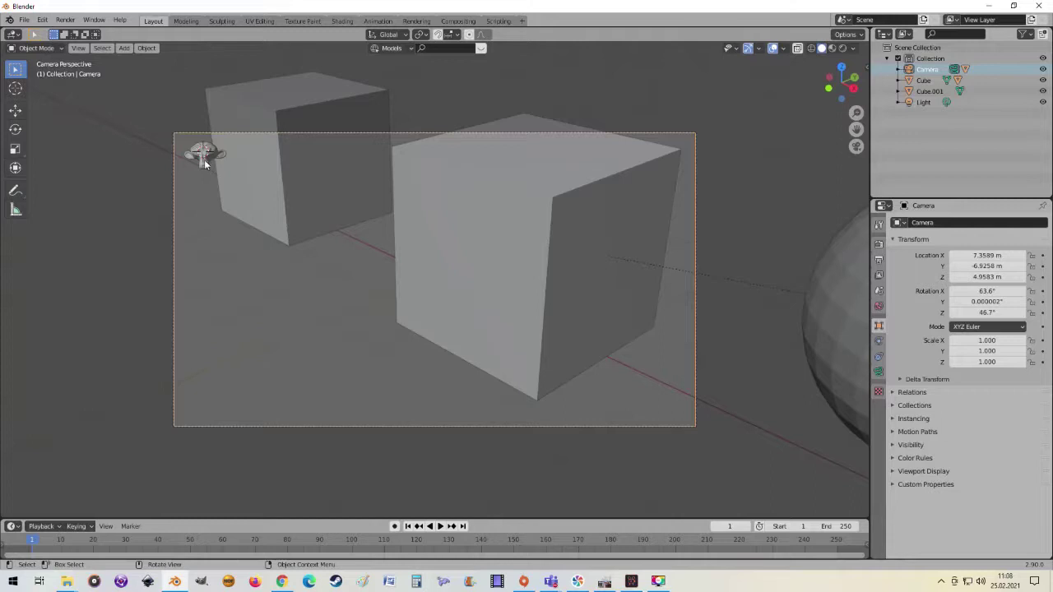
left_click(204, 161)
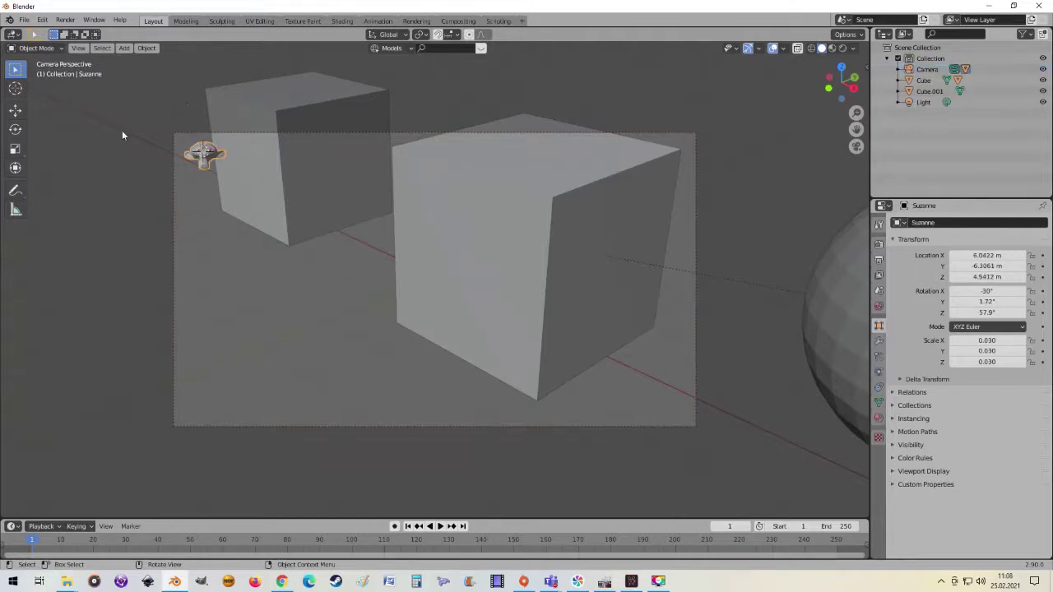
Set the transform orientation to Local and choose the Rotate tool.
left_click(399, 35)
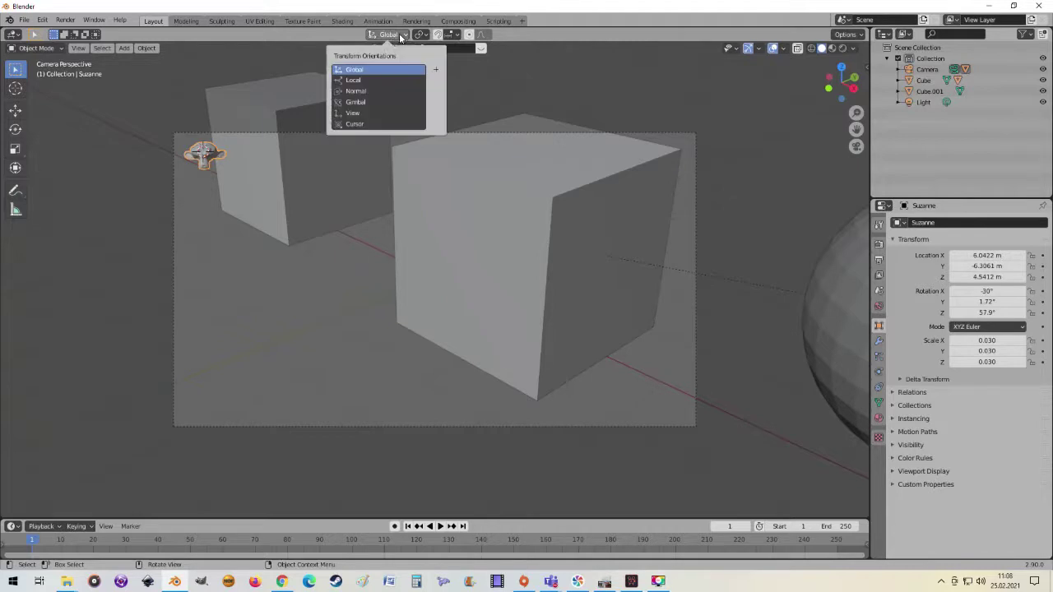
left_click(356, 81)
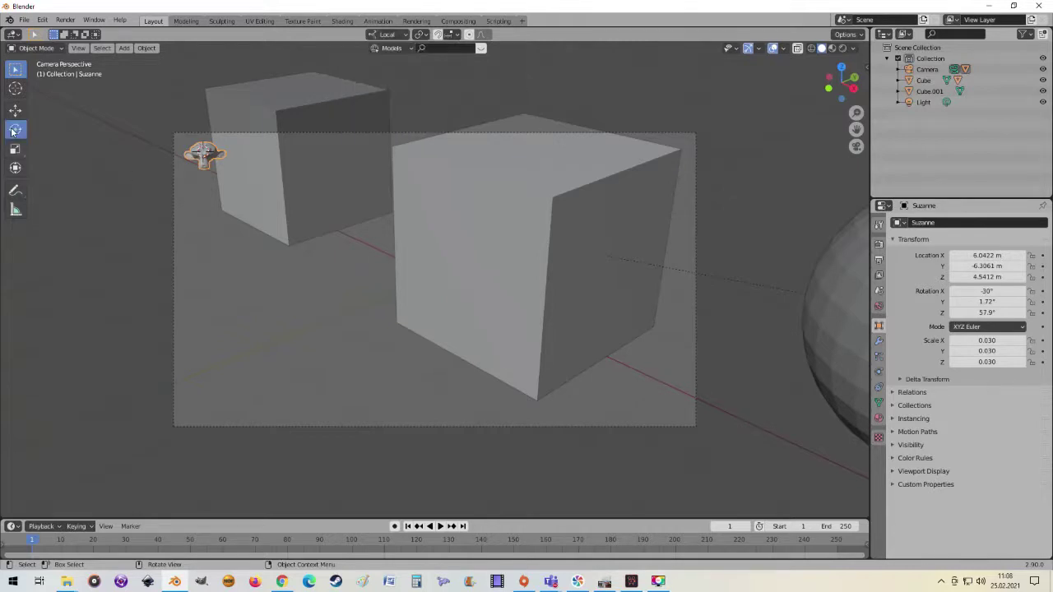
left_click(14, 131)
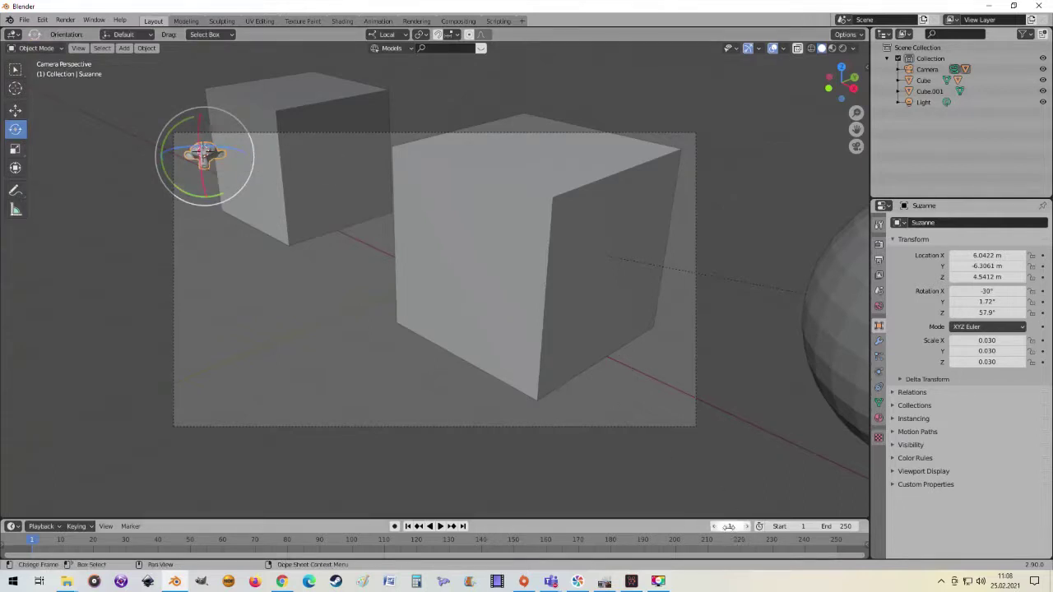
Set the current frame to 1 and open the sidebar to edit Suzanne's Z rotation.
left_click(728, 526)
key("Return")
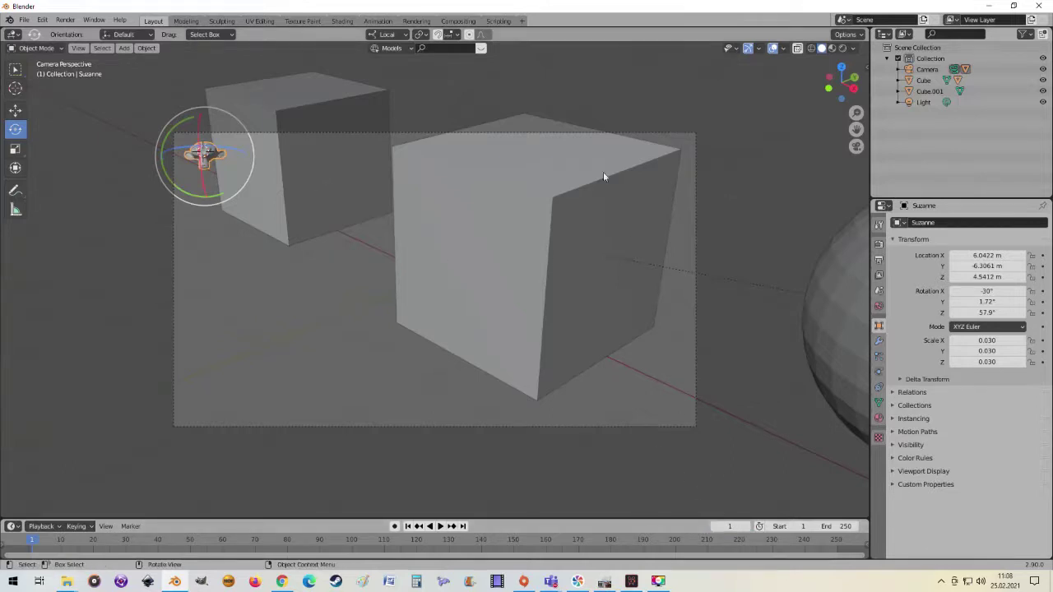
left_click(866, 68)
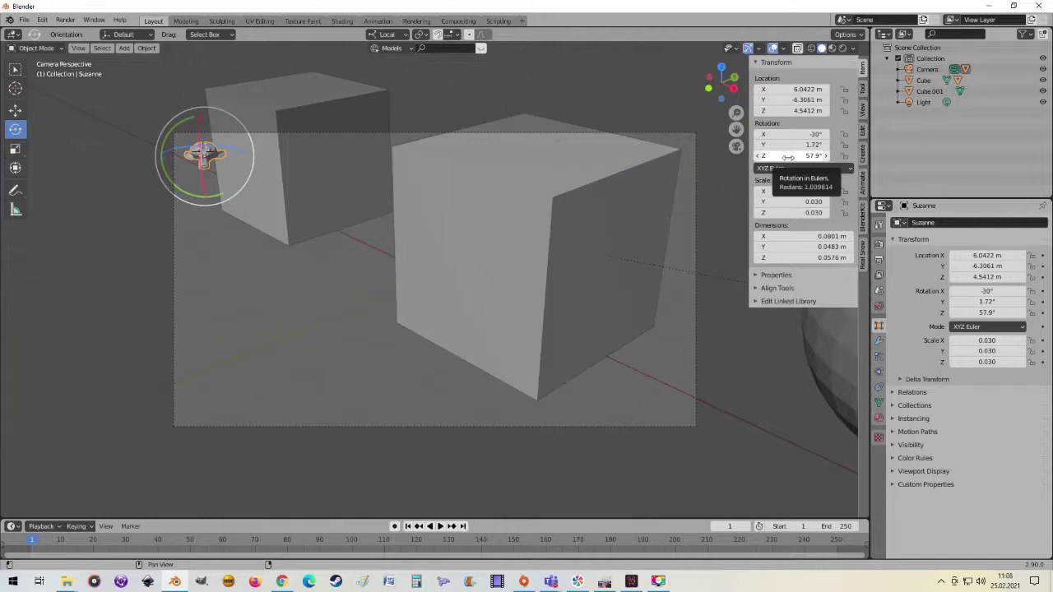
mouse_move(787, 156)
left_mouse_down()
mouse_move(823, 156)
mouse_move(787, 156)
left_mouse_up()
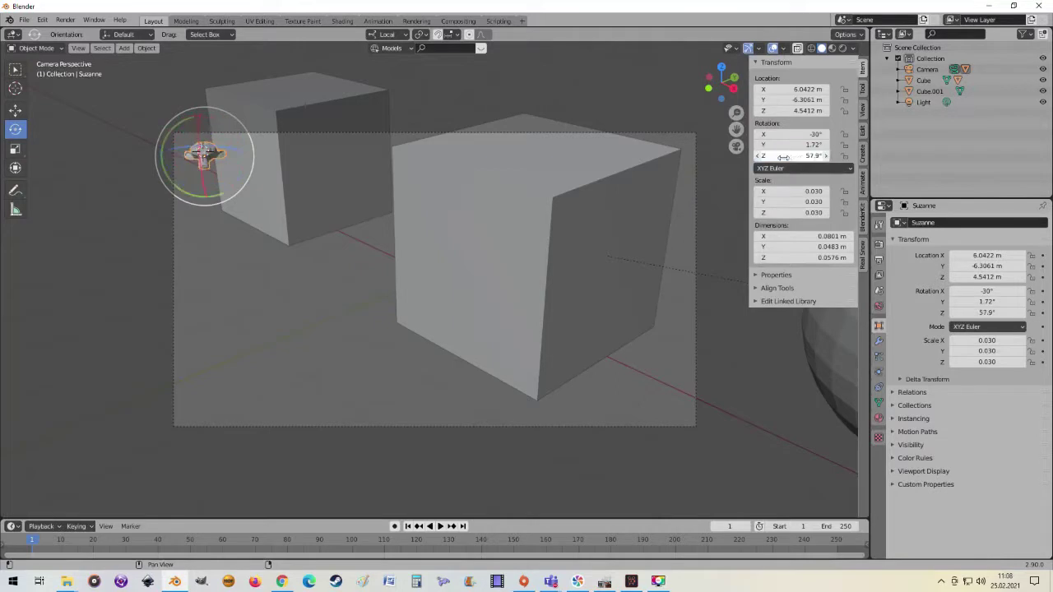
type("0")
Keyframe Suzanne's Z rotation at 0° on frame 1, then enter 360° at frame 250.
key("Return")
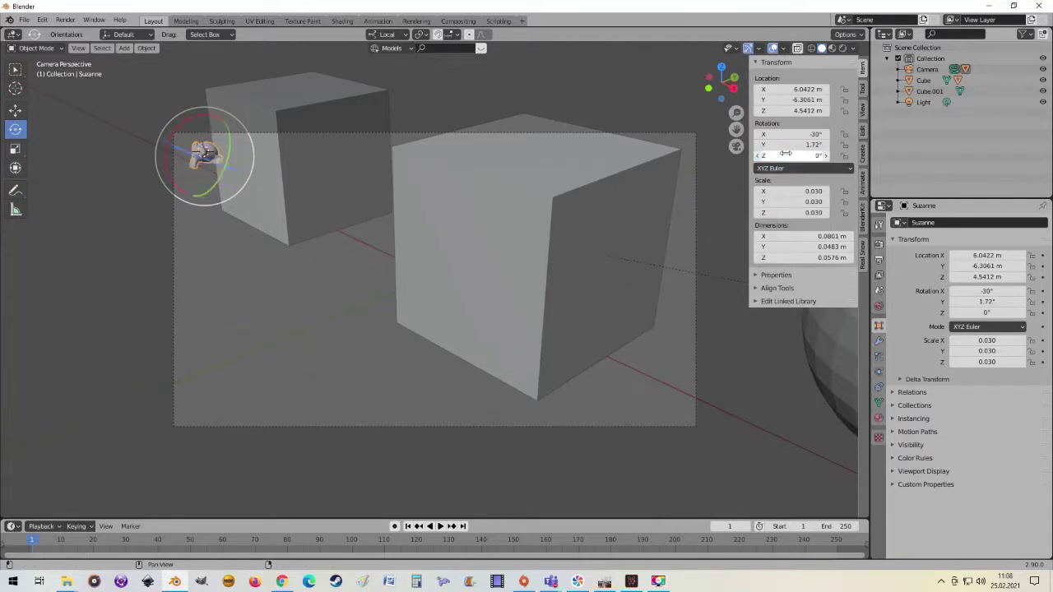
key("i")
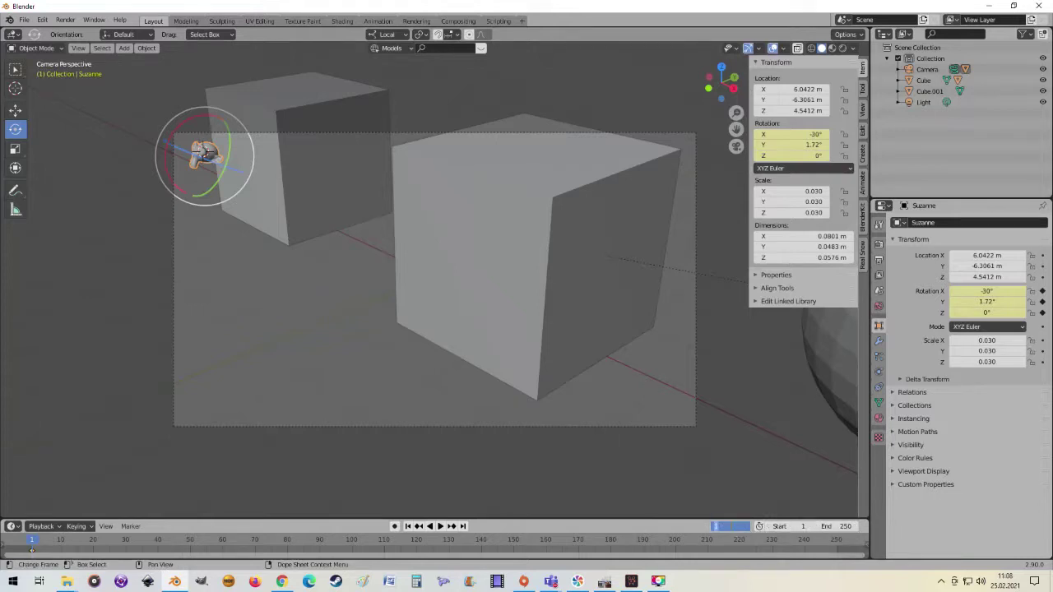
type("250")
key("Return")
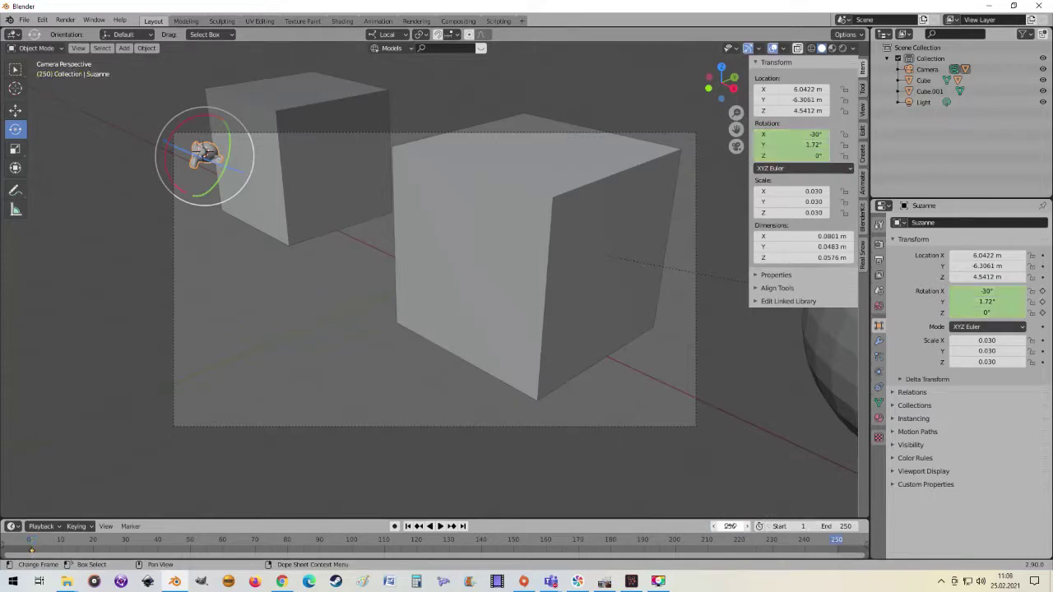
double_click(790, 156)
type("360")
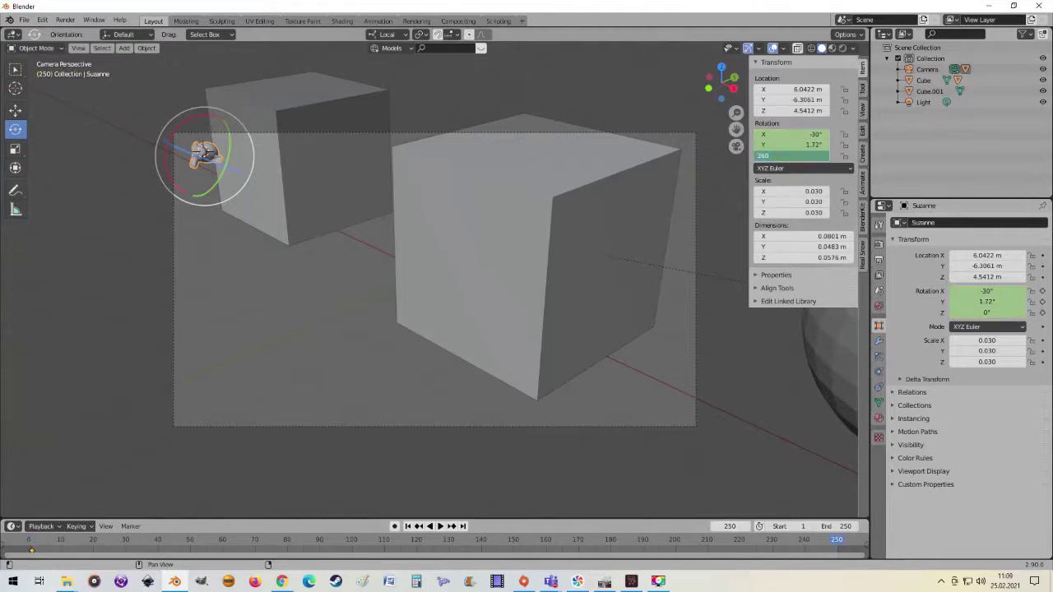
key("Return")
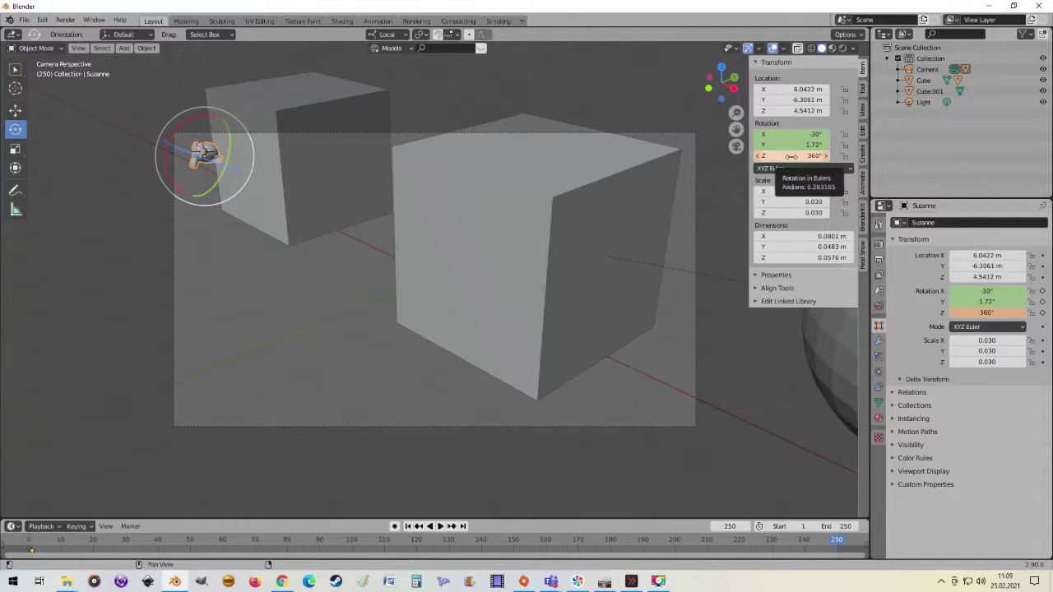
Keyframe the 360° rotation at frame 250, play the animation while moving the camera, then stop playback.
key("i")
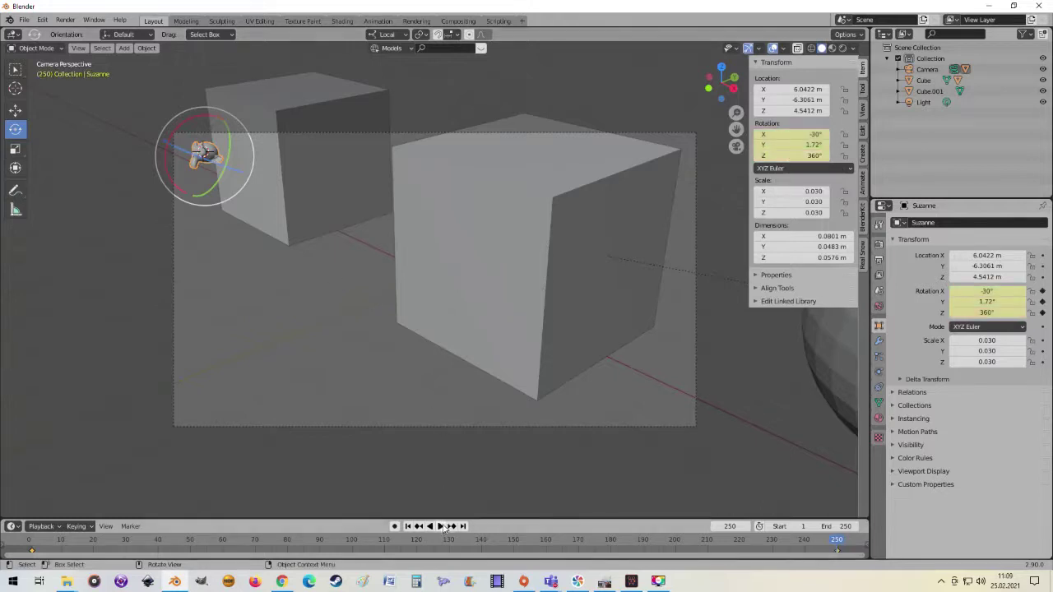
left_click(439, 526)
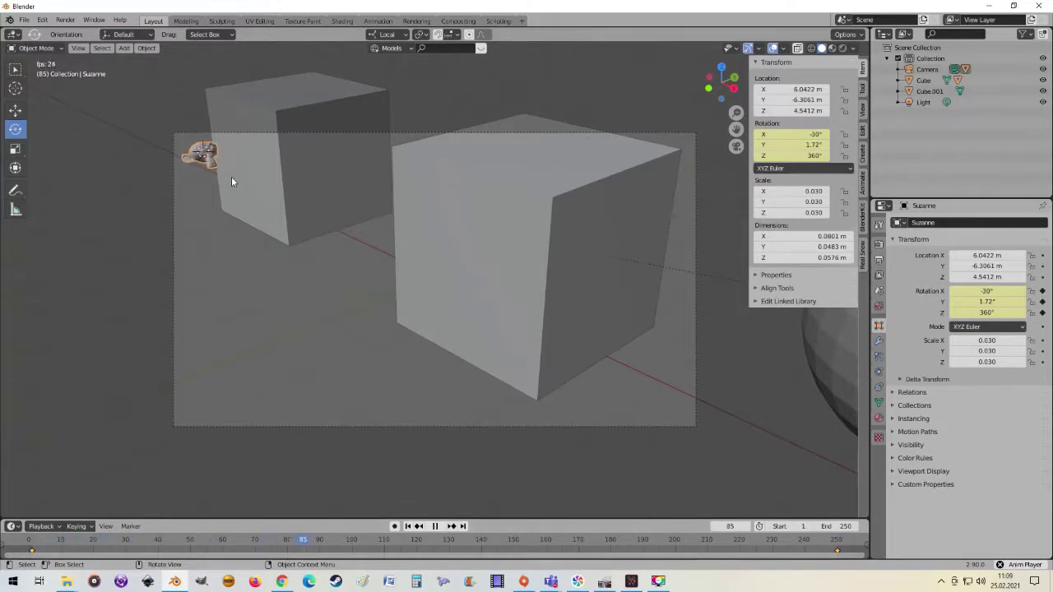
left_click(395, 134)
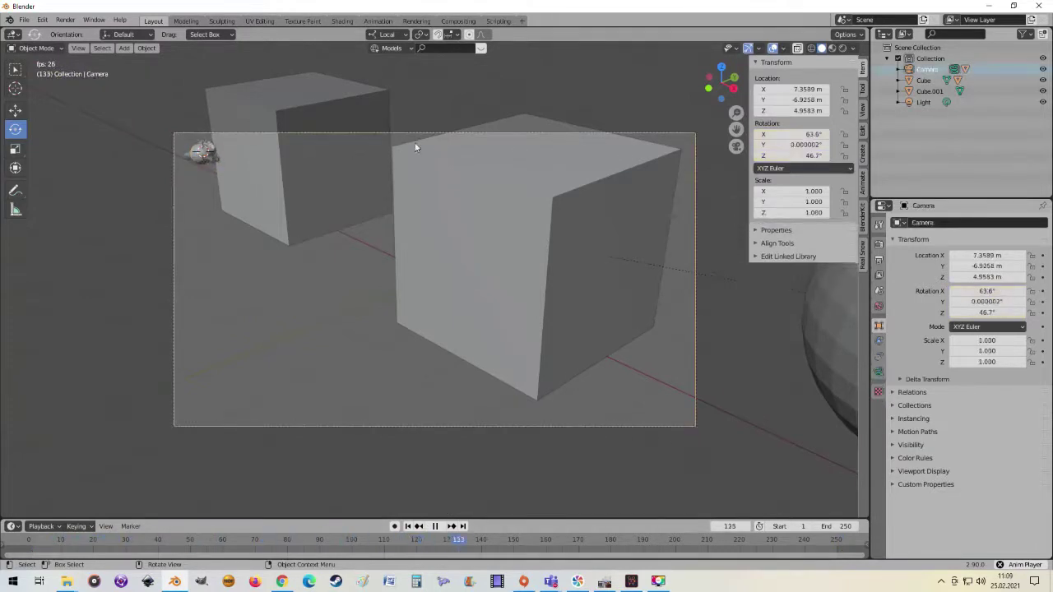
key("g")
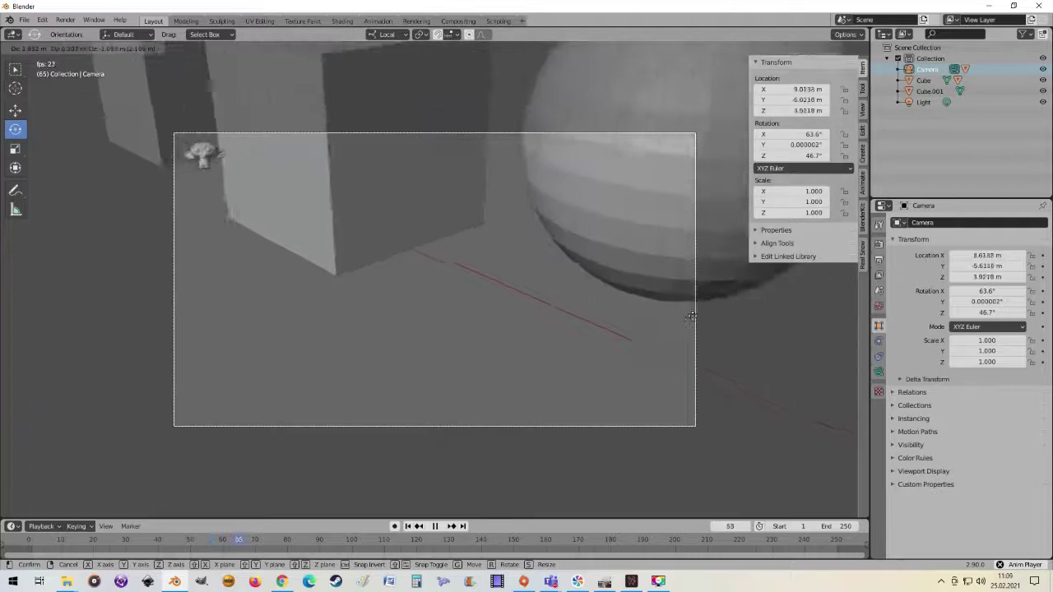
left_click(391, 251)
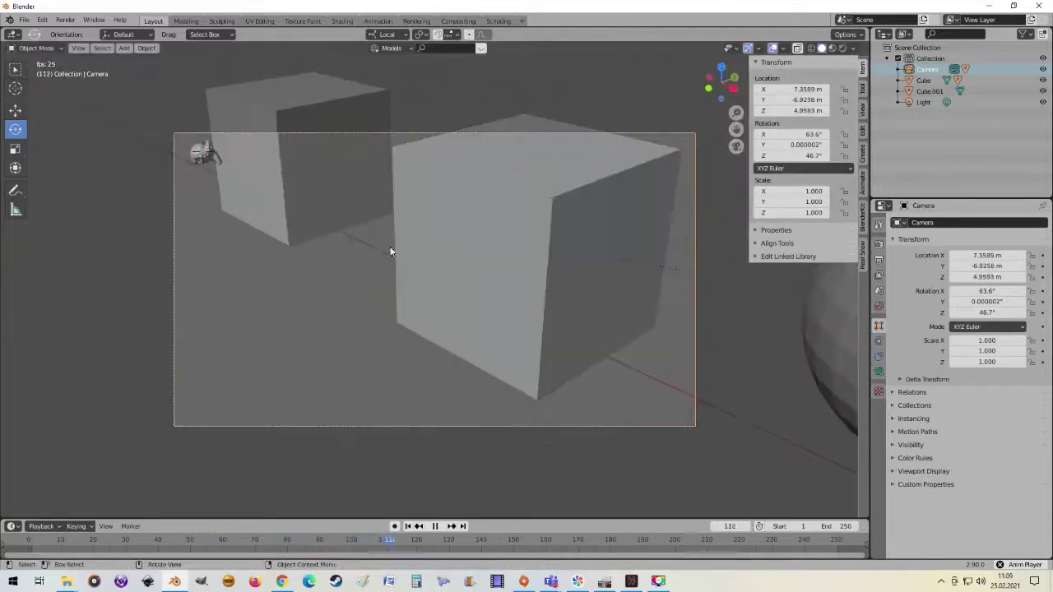
key("Escape")
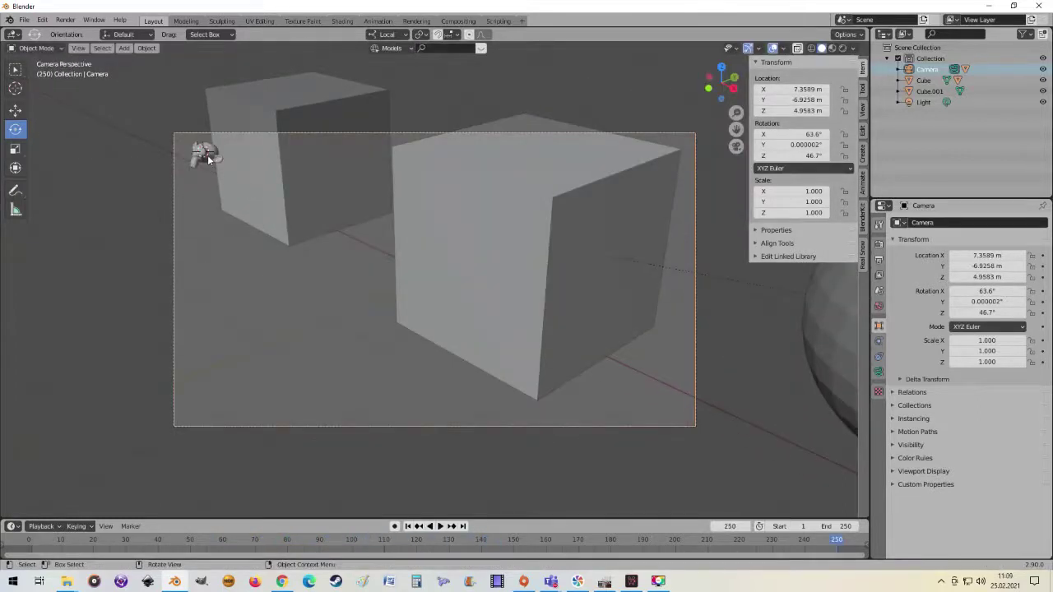
left_click(206, 158)
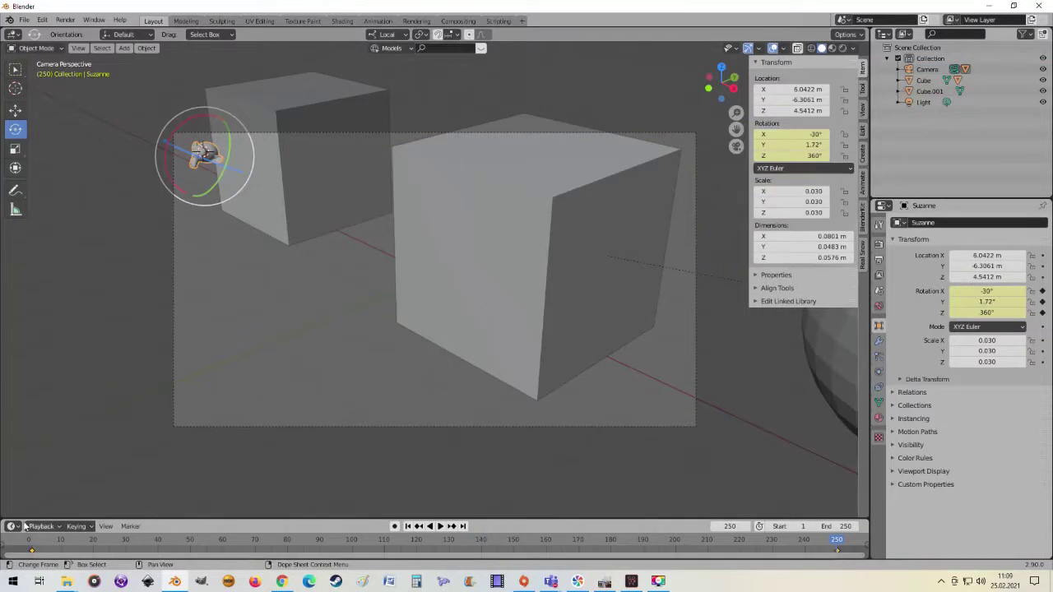
Open the Graph Editor and set Suzanne's channels to Linear Extrapolation.
left_click_drag(263, 520, 263, 459)
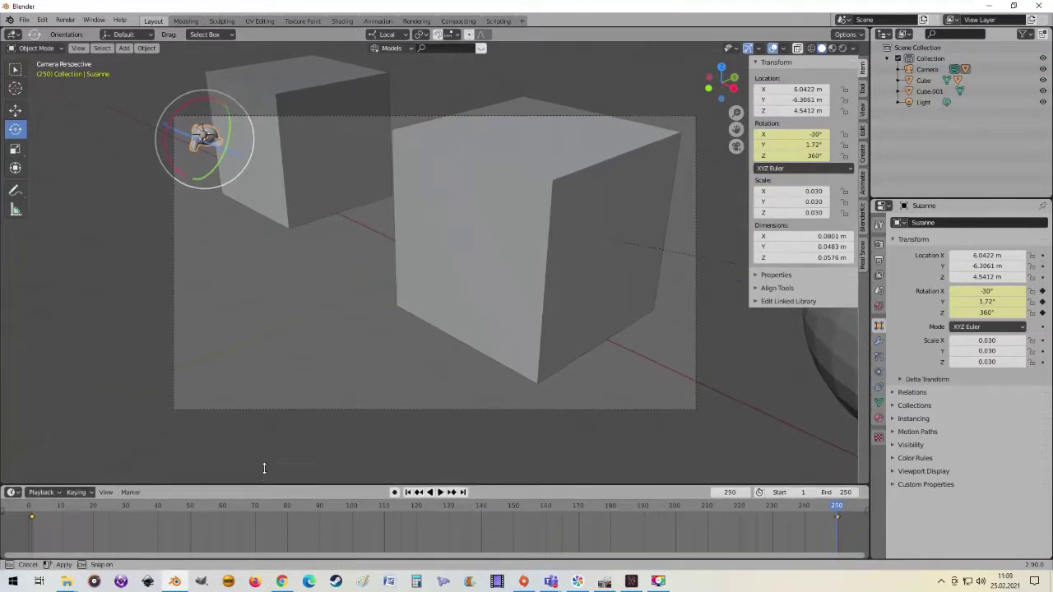
left_click(12, 466)
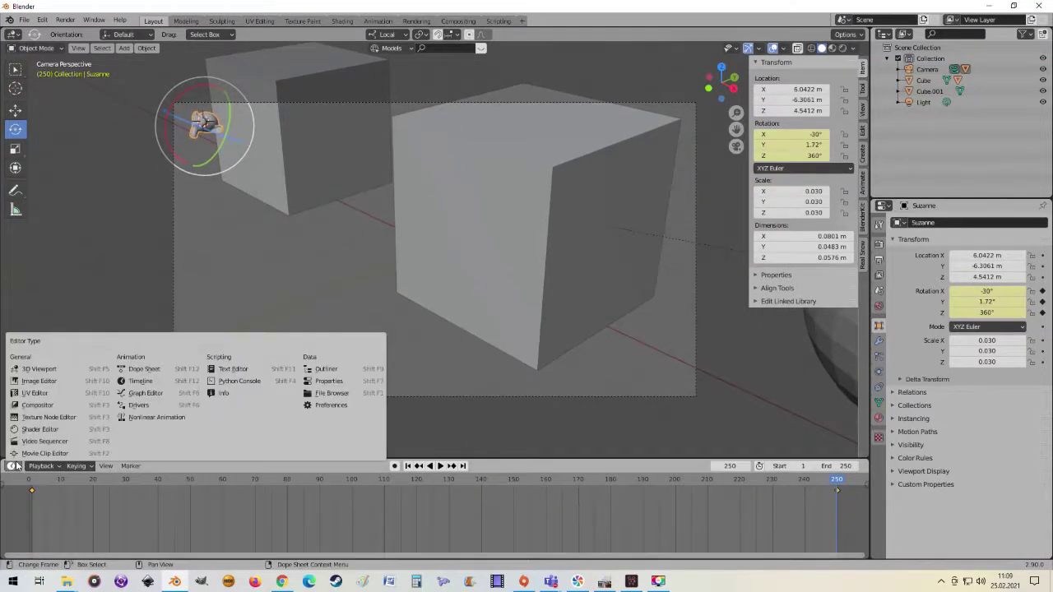
left_click(144, 393)
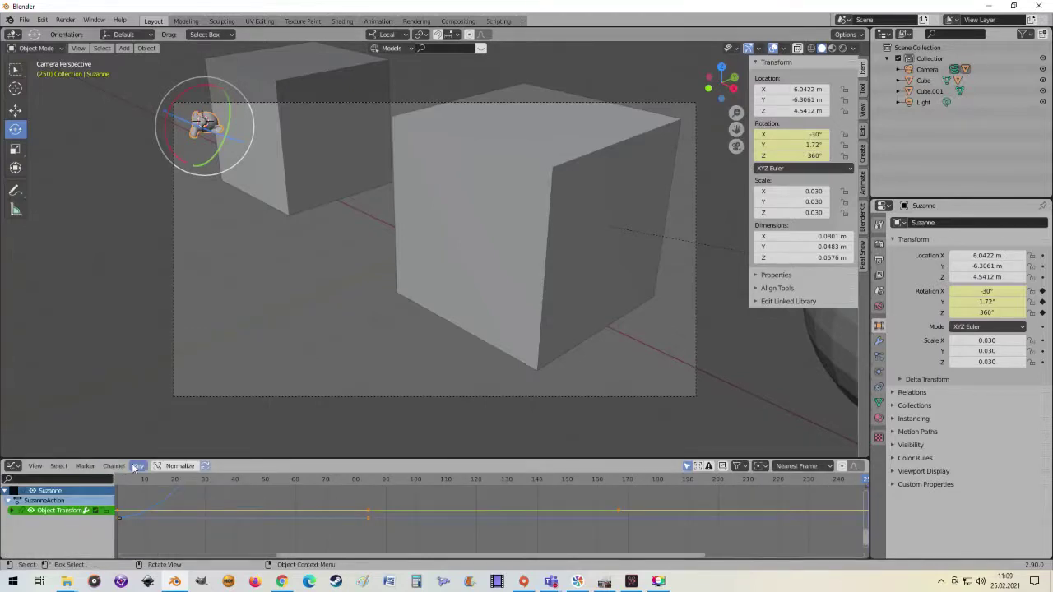
left_click(115, 466)
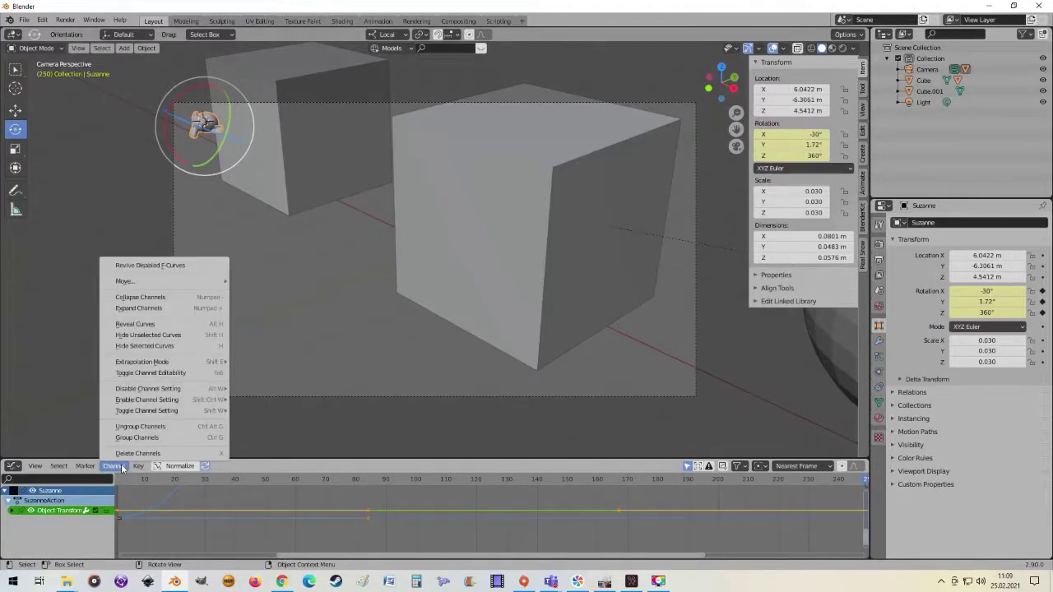
mouse_move(142, 362)
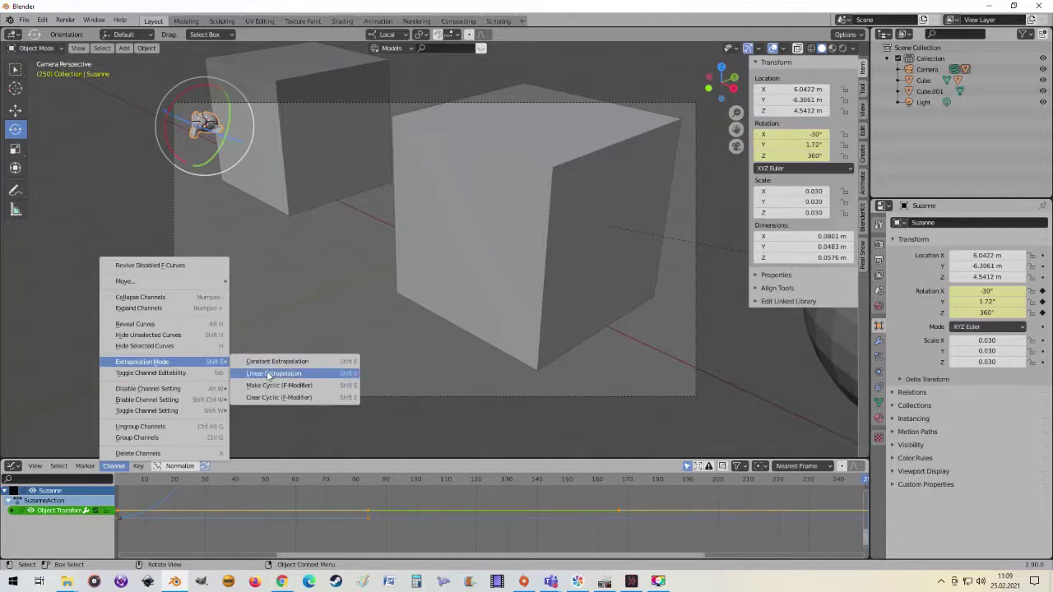
left_click(270, 375)
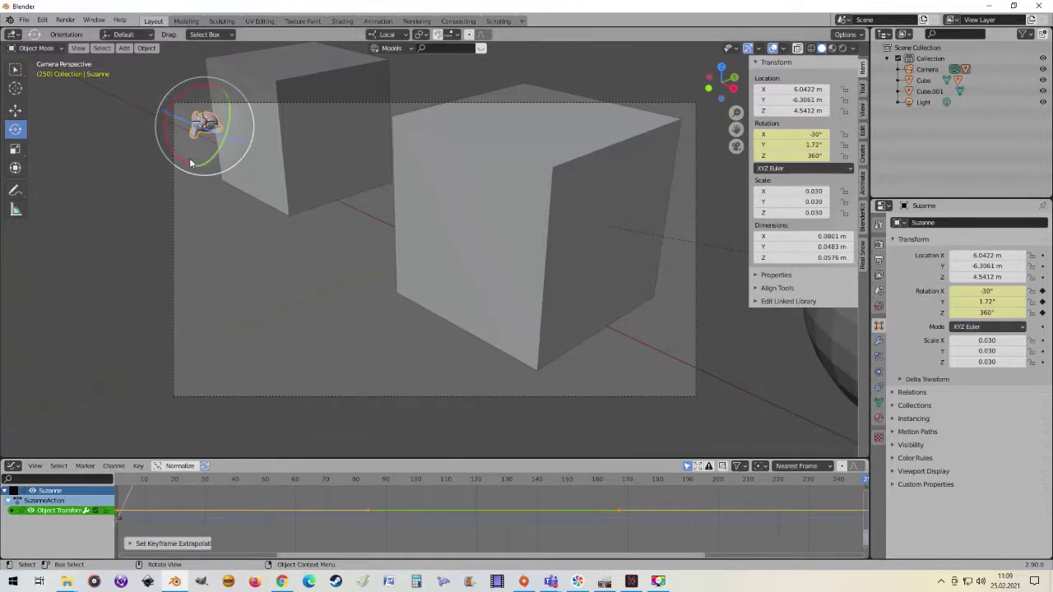
Switch the bottom editor back to the Timeline and enlarge the 3D view above it.
left_click(13, 466)
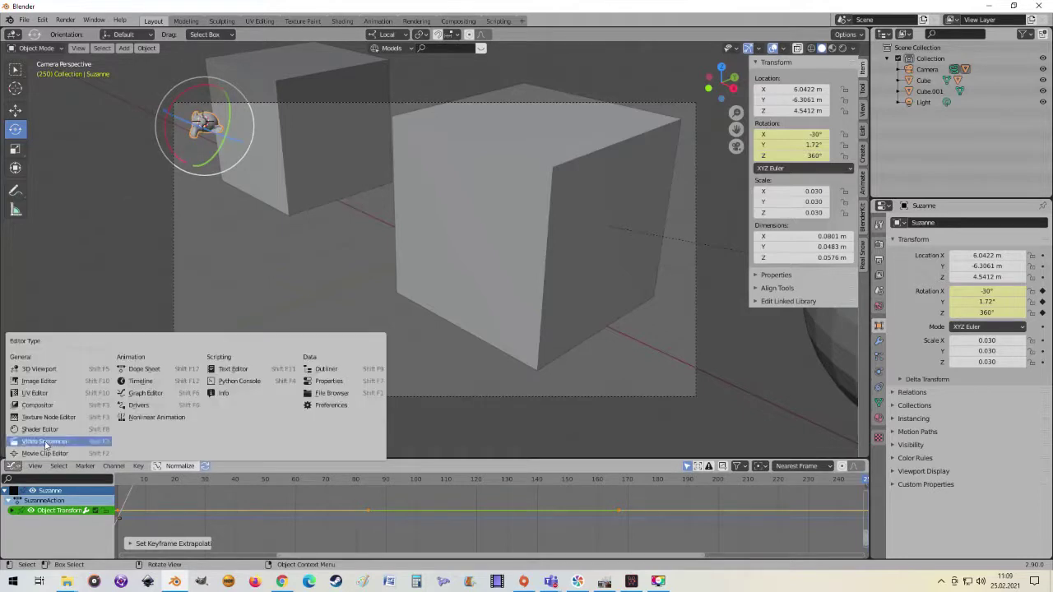
left_click(144, 382)
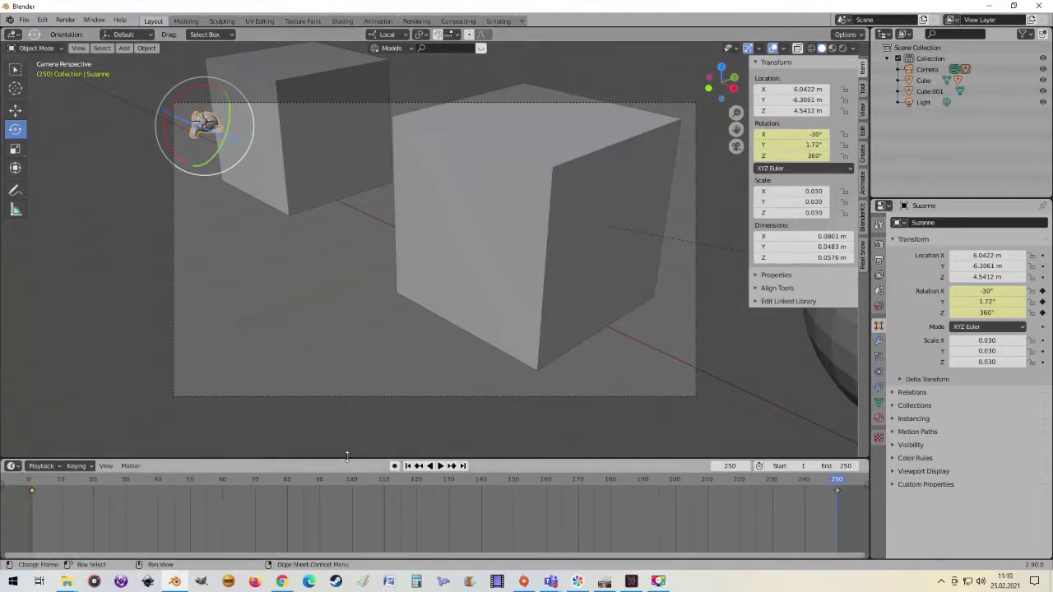
left_click_drag(345, 458, 374, 491)
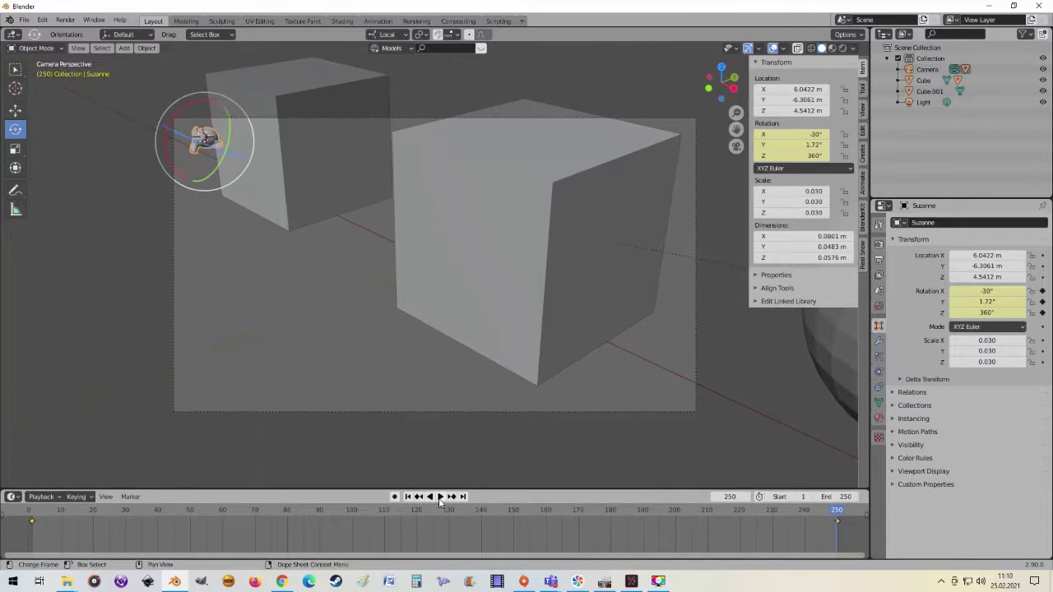
Move the camera to X 7.8453 m during playback, then stop and orbit out of camera view.
left_click(441, 498)
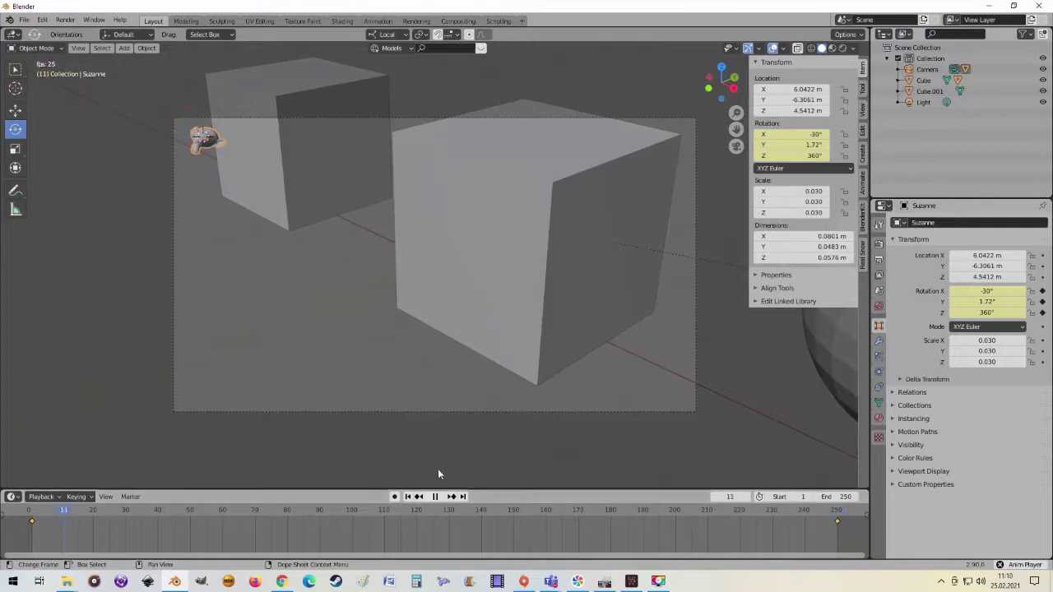
left_click(362, 117)
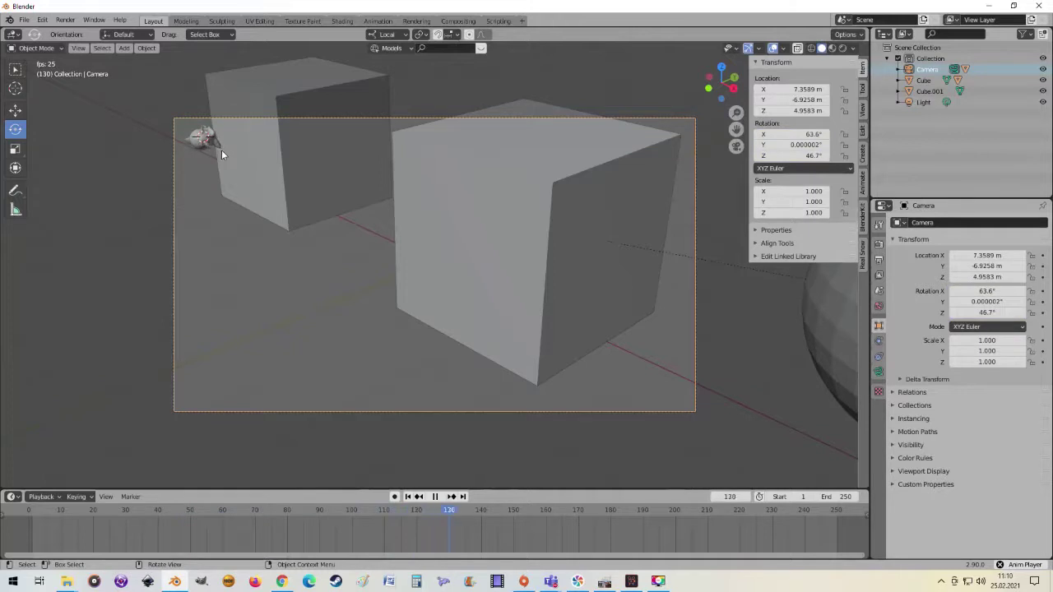
key("g")
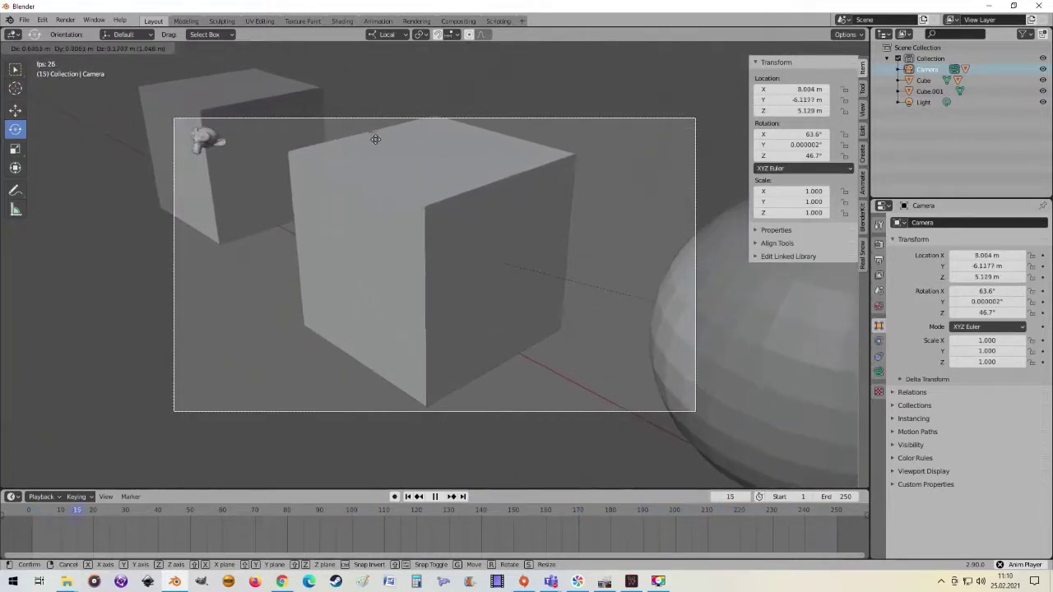
left_click(357, 123)
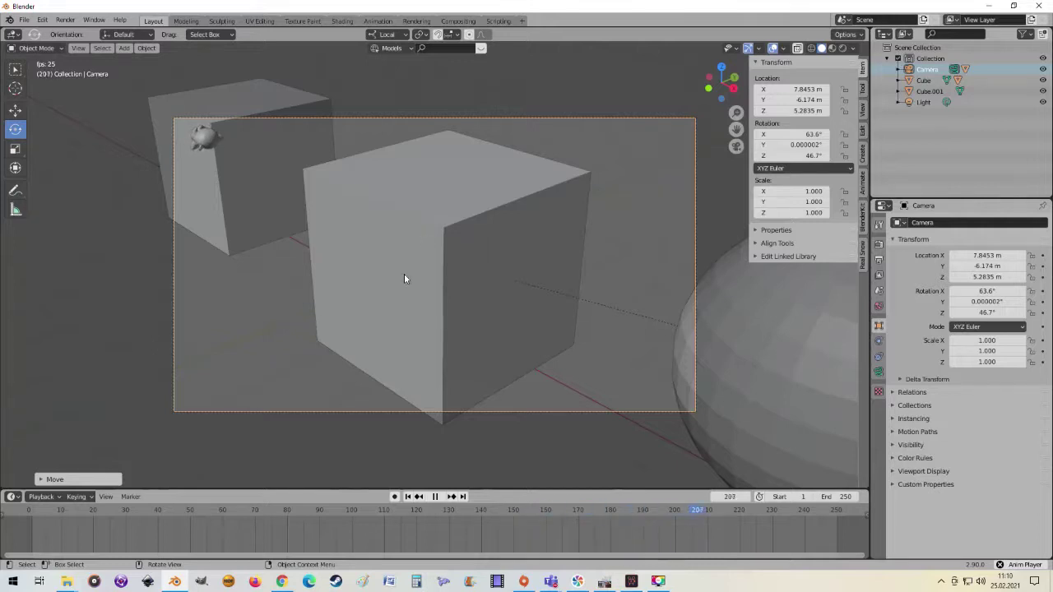
key("Escape")
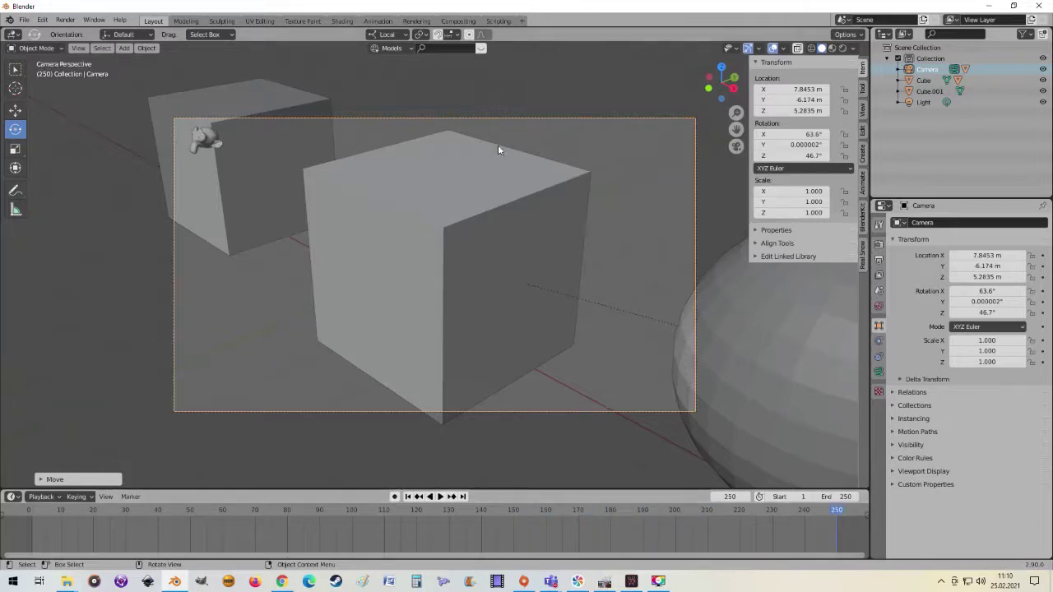
scroll(463, 191, "down", 2)
mouse_move(463, 191)
middle_mouse_down()
mouse_move(452, 188)
mouse_move(565, 223)
mouse_move(606, 193)
mouse_move(556, 195)
mouse_move(536, 211)
mouse_move(606, 225)
mouse_move(535, 207)
middle_mouse_up()
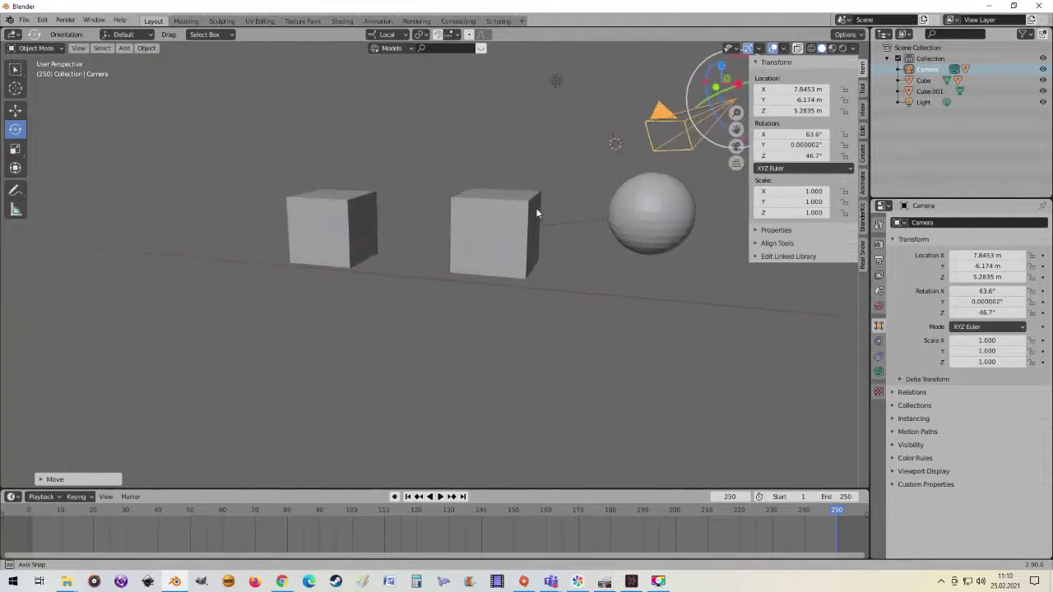
Add an Arrows empty and place it at about X 1.21, Y -6.72, Z 3.56.
left_click(123, 51)
mouse_move(141, 170)
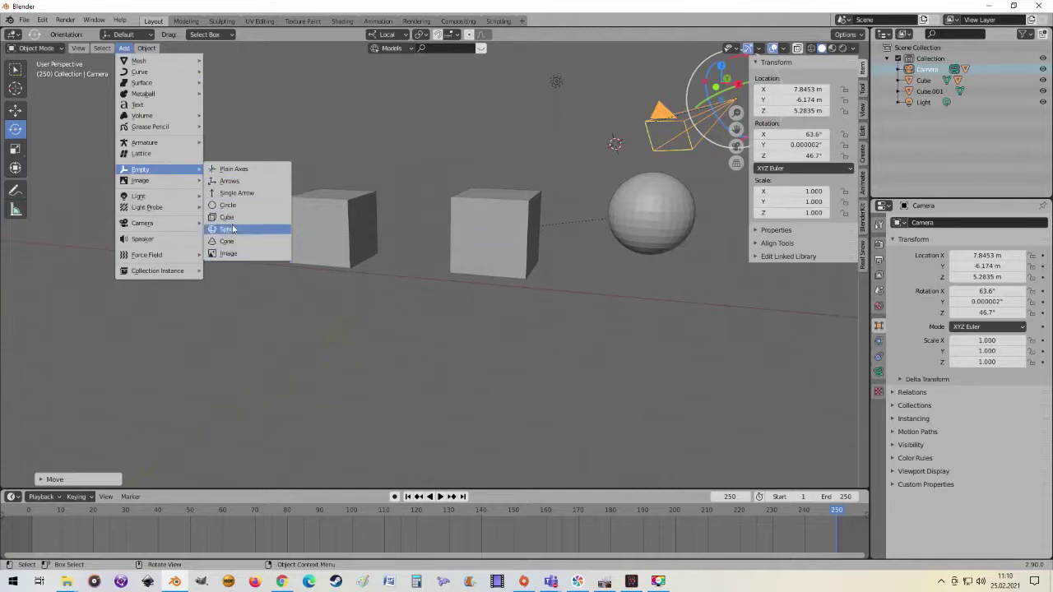
left_click(232, 180)
mouse_move(501, 211)
middle_mouse_down()
mouse_move(512, 228)
mouse_move(481, 240)
mouse_move(543, 245)
mouse_move(604, 225)
mouse_move(580, 239)
middle_mouse_up()
key("g")
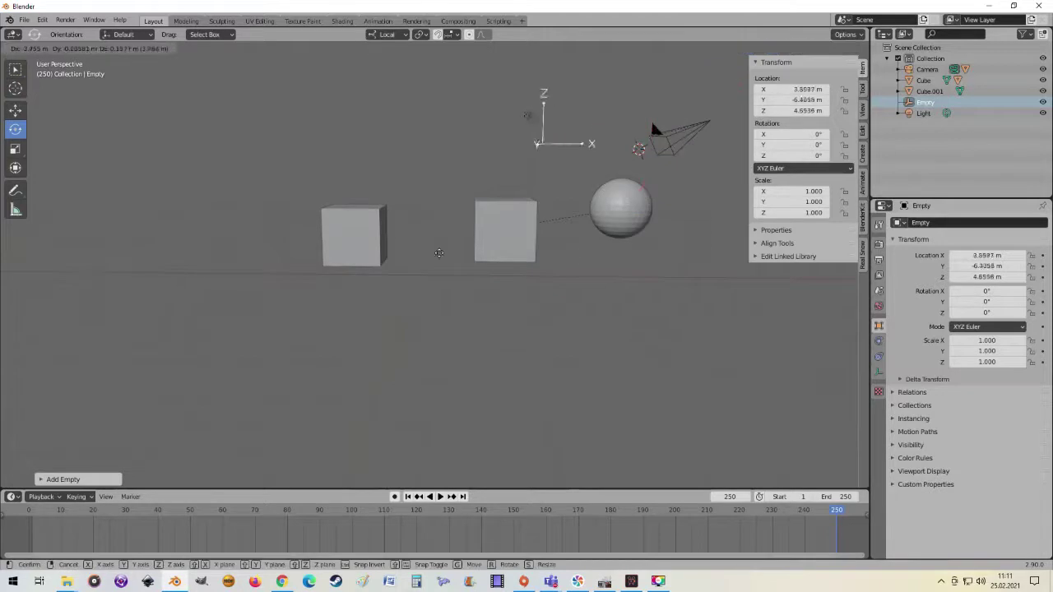
left_click(379, 288)
mouse_move(379, 288)
middle_mouse_down()
mouse_move(512, 233)
mouse_move(475, 252)
middle_mouse_up()
mouse_move(392, 254)
middle_mouse_down()
mouse_move(447, 223)
mouse_move(429, 223)
mouse_move(505, 216)
mouse_move(499, 220)
middle_mouse_up()
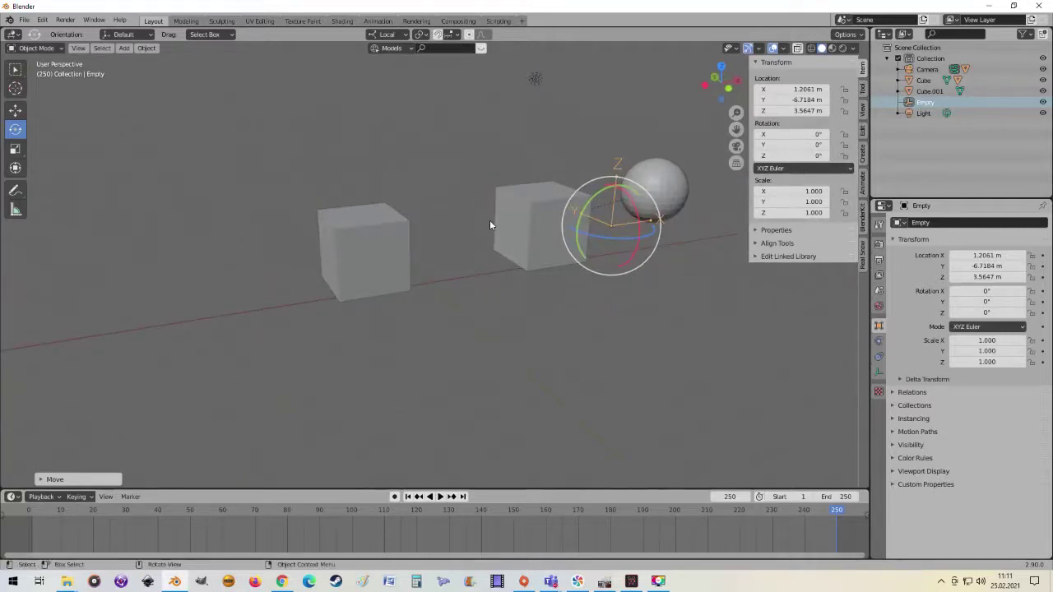
middle_click_drag(489, 222, 415, 224)
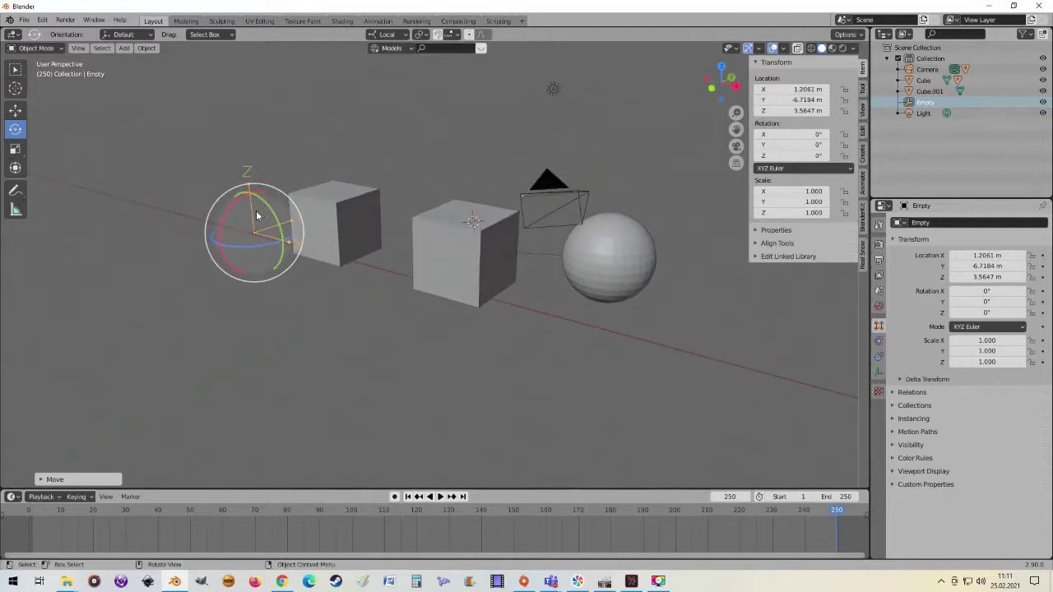
middle_click_drag(372, 231, 412, 209)
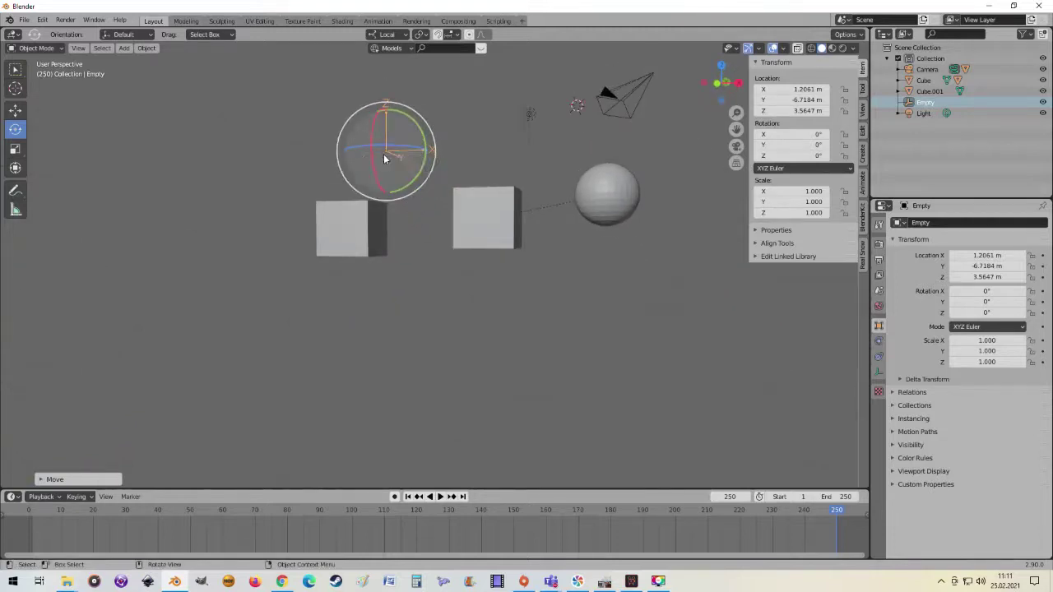
mouse_move(474, 243)
middle_mouse_down()
mouse_move(493, 304)
mouse_move(516, 310)
middle_mouse_up()
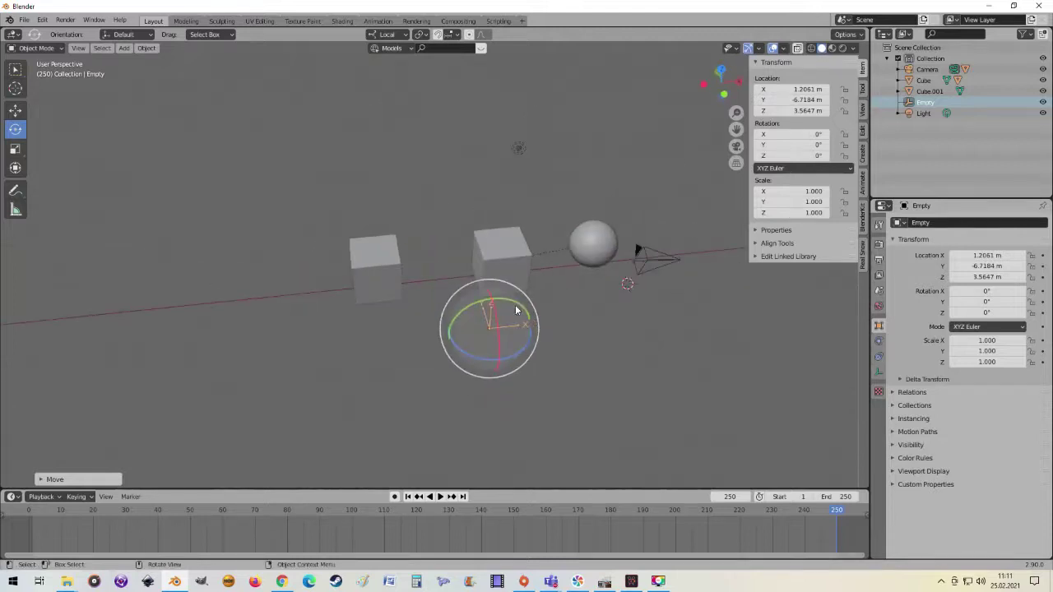
Switch to top orthographic view, pick the Select Box tool, and centre on the empty.
key("KP_7")
scroll(536, 288, "down", 4)
scroll(534, 291, "up", 2)
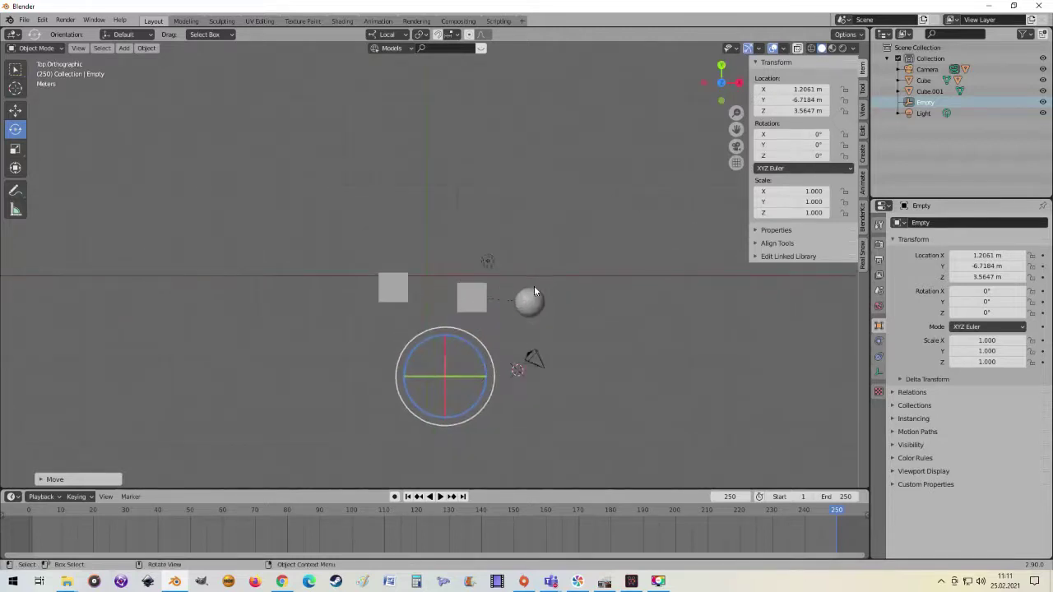
left_click(21, 73)
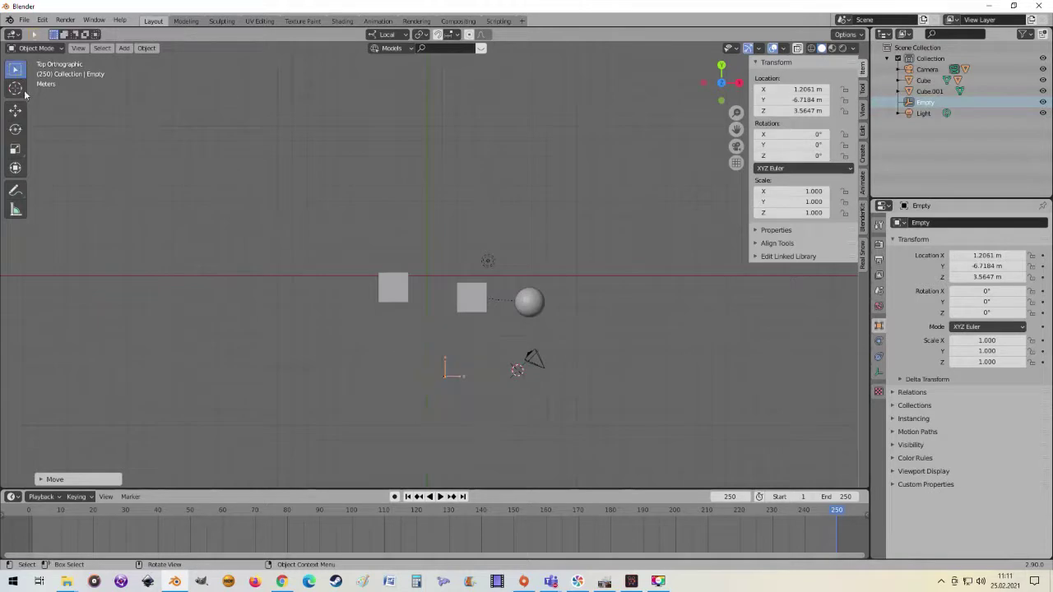
scroll(461, 416, "up", 3)
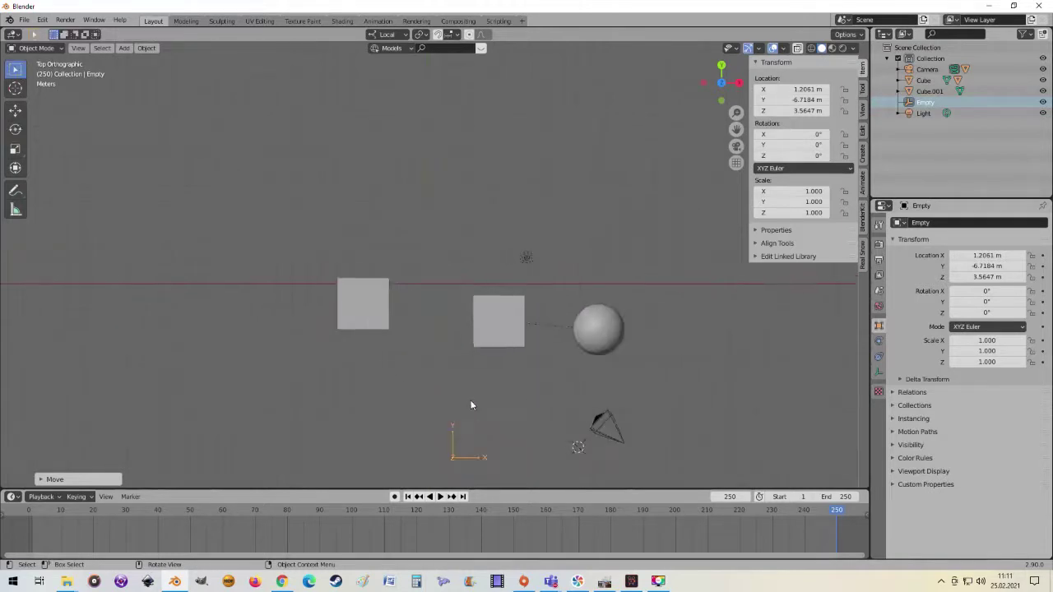
scroll(485, 419, "down", 1)
key("KP_Decimal")
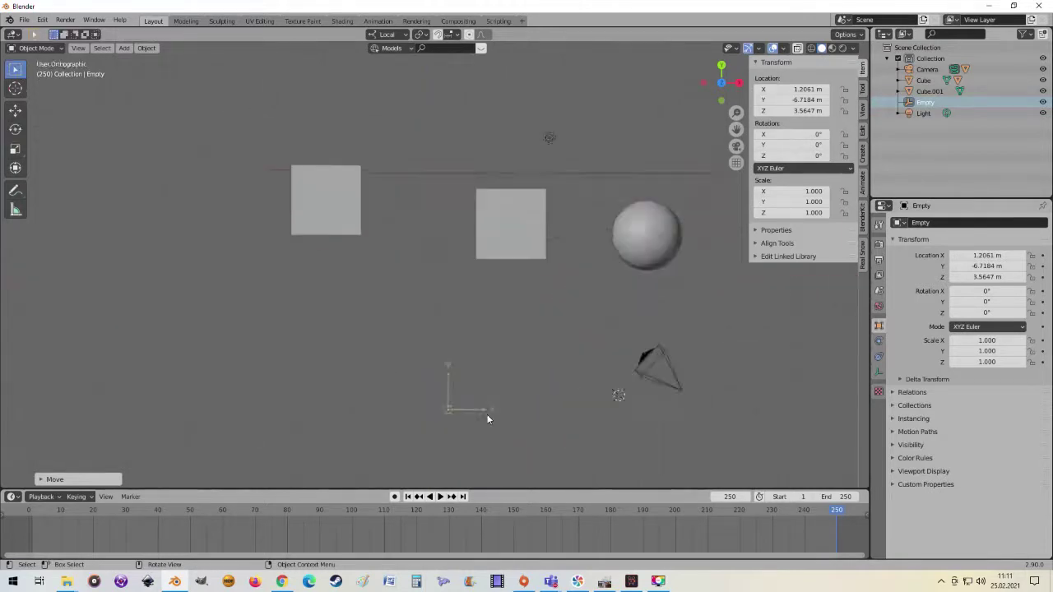
scroll(538, 368, "down", 6)
scroll(522, 347, "down", 5)
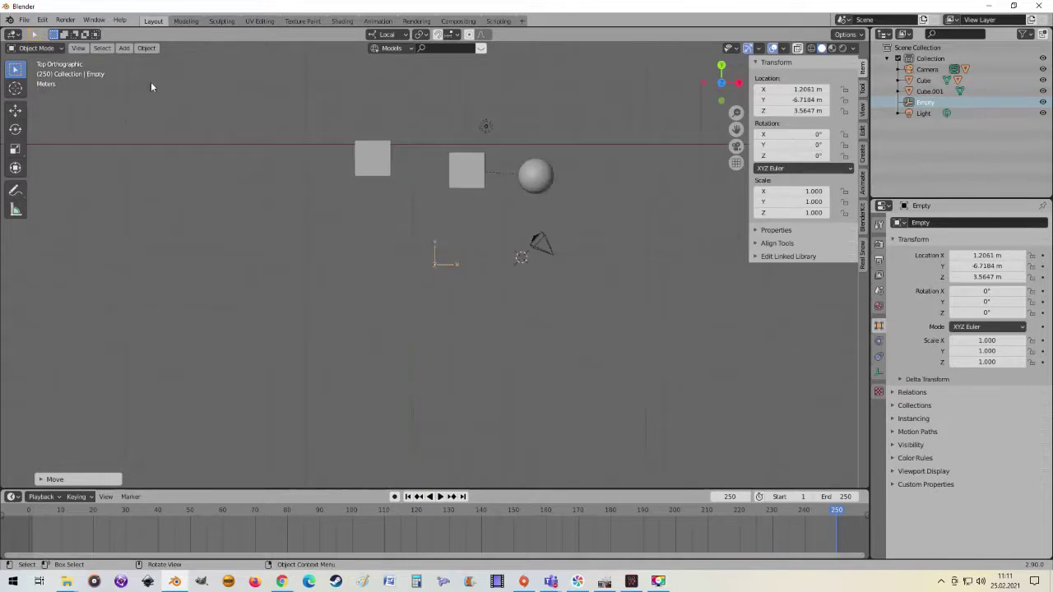
Add a cylinder left of the empty and scale it to 0.535.
left_click(124, 48)
mouse_move(138, 60)
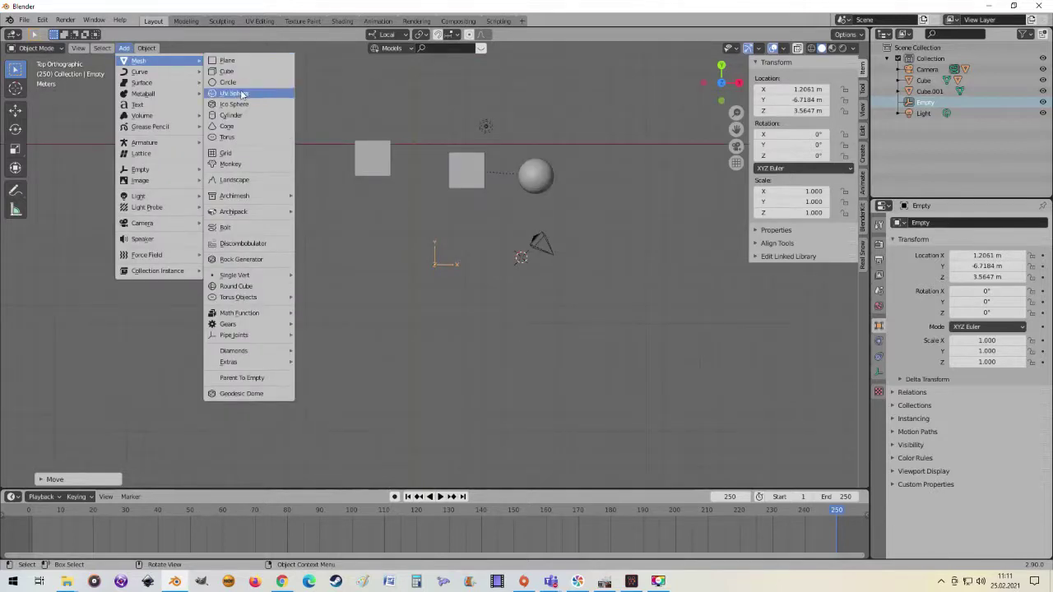
left_click(237, 115)
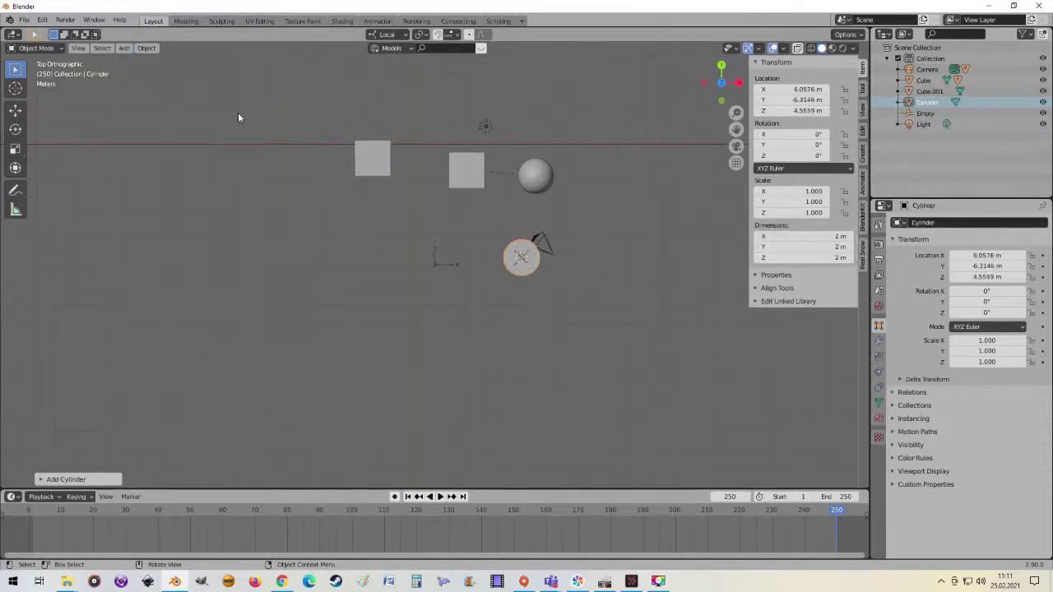
key("g")
left_click(301, 247)
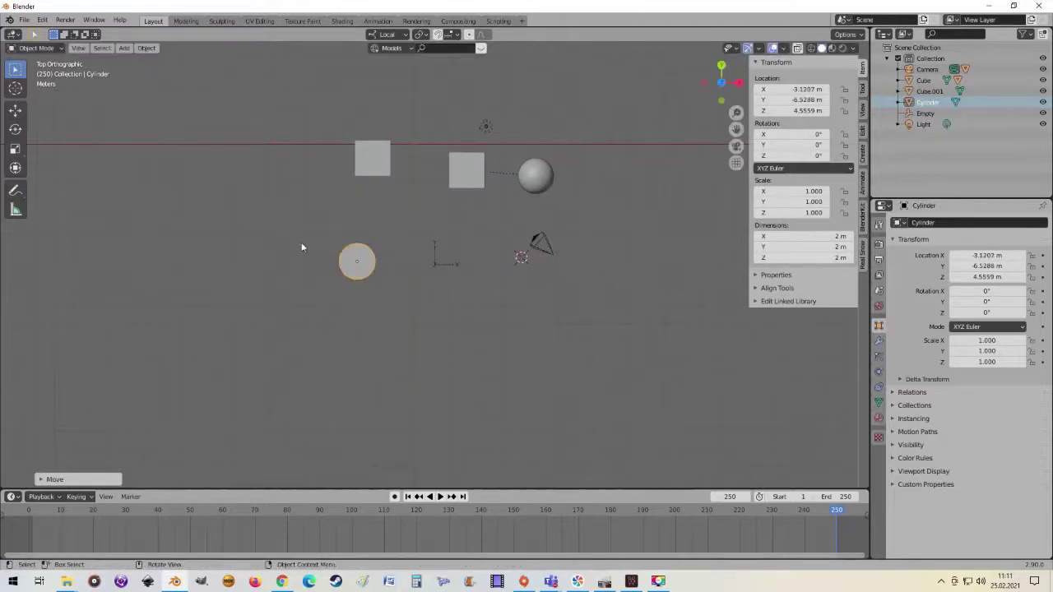
key("s")
left_click(411, 295)
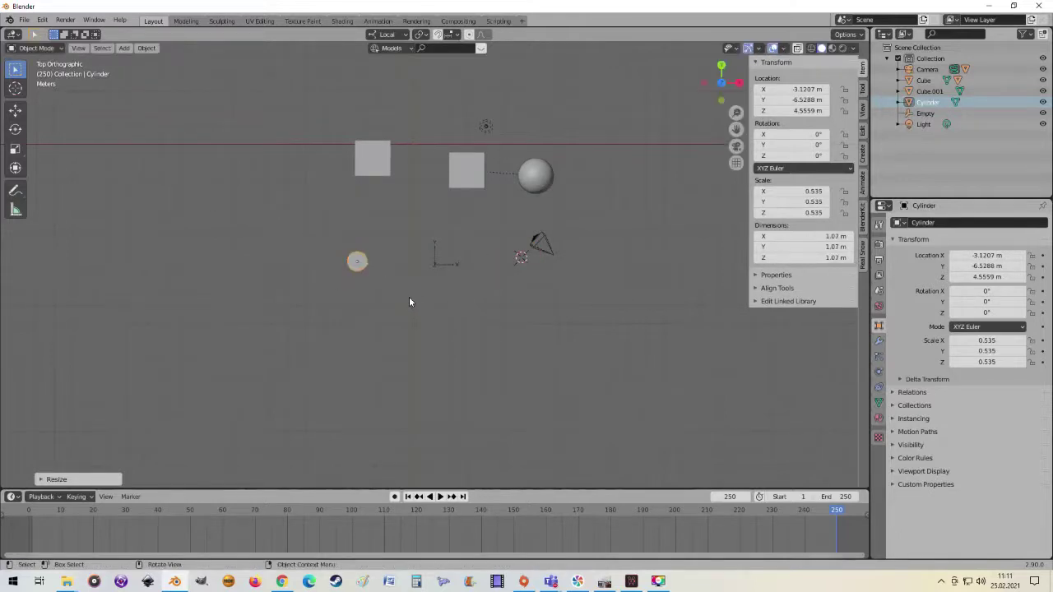
scroll(409, 296, "up", 2)
Duplicate the cylinder five times, placing the copies in a ring around the empty.
key("shift+d")
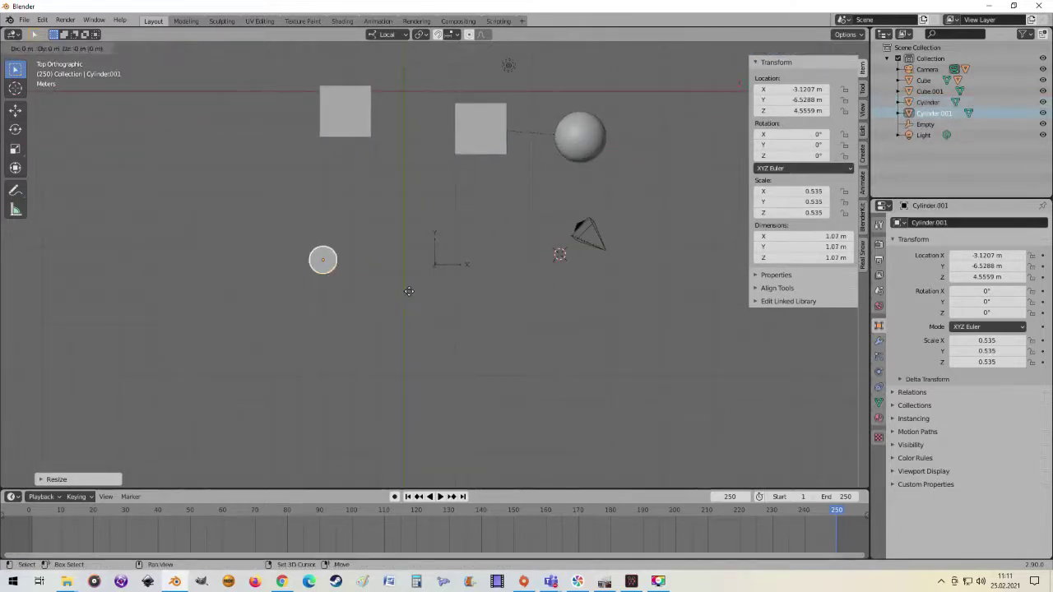
left_click(474, 253)
key("shift+d")
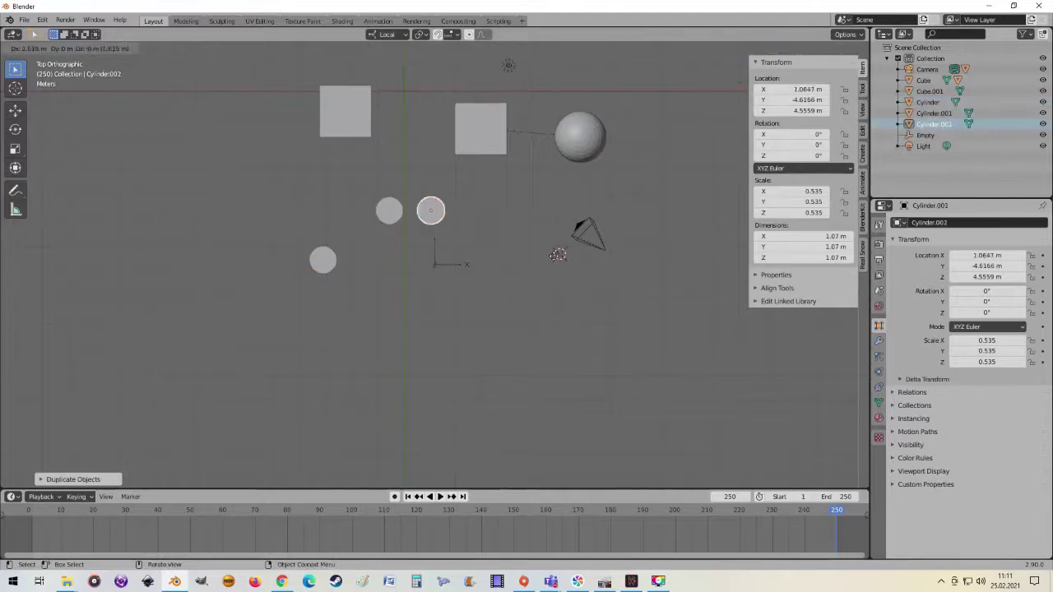
left_click(587, 263)
key("shift+d")
left_click(627, 371)
key("shift+d")
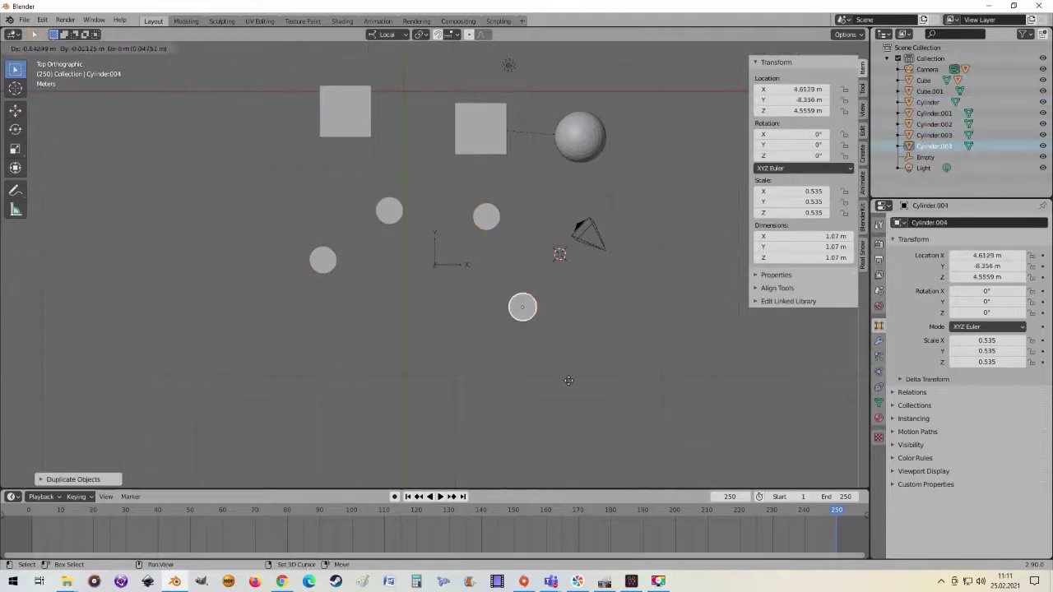
left_click(552, 405)
key("shift+d")
left_click(415, 390)
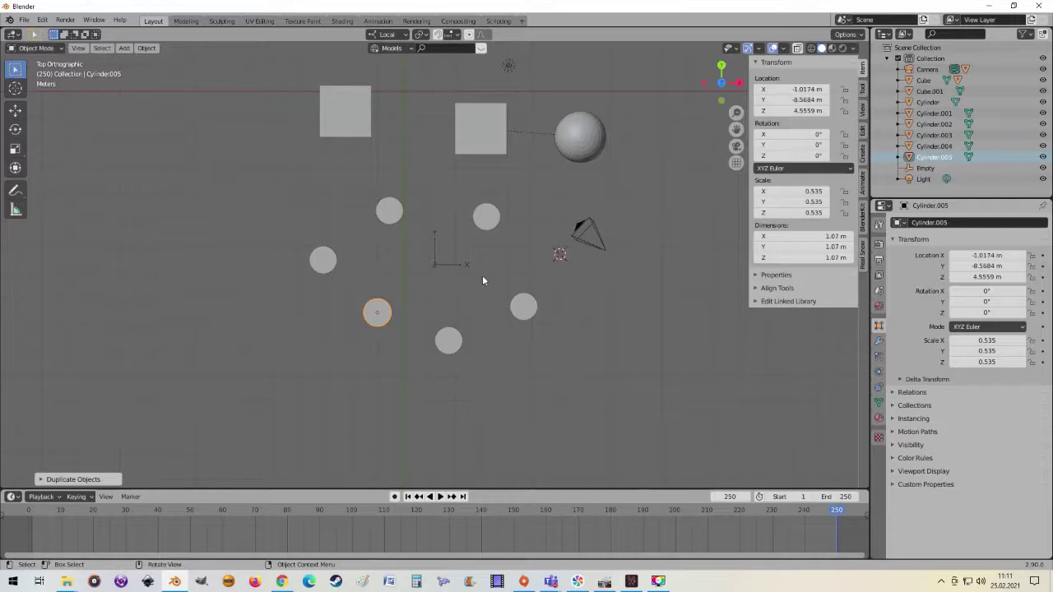
Select all six cylinders, with the Empty as the active object.
scroll(436, 282, "up", 2)
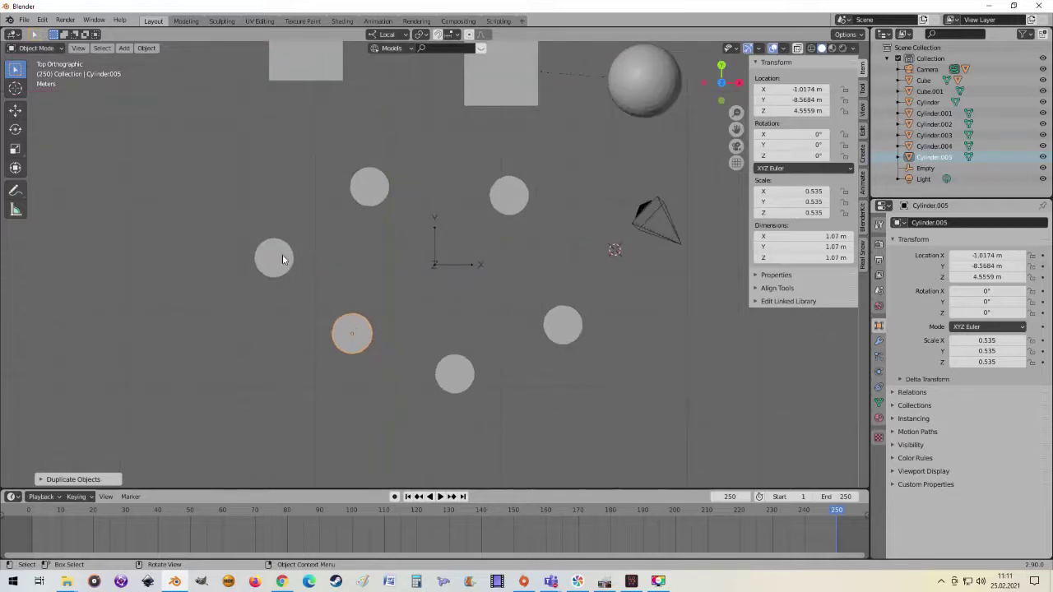
left_click(282, 256, "shift")
left_click(451, 268, "shift")
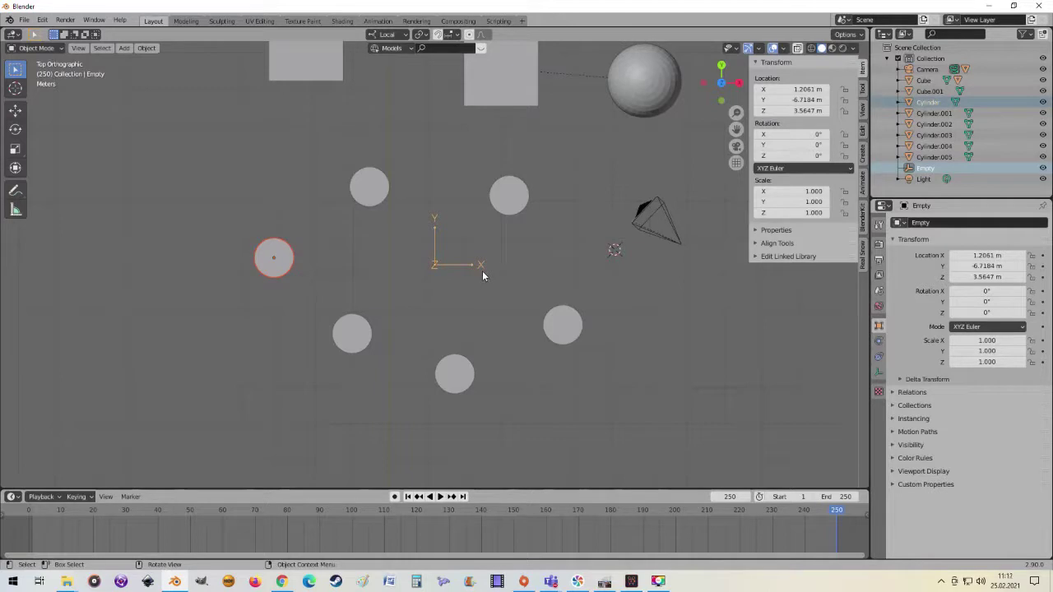
left_click(362, 329, "shift")
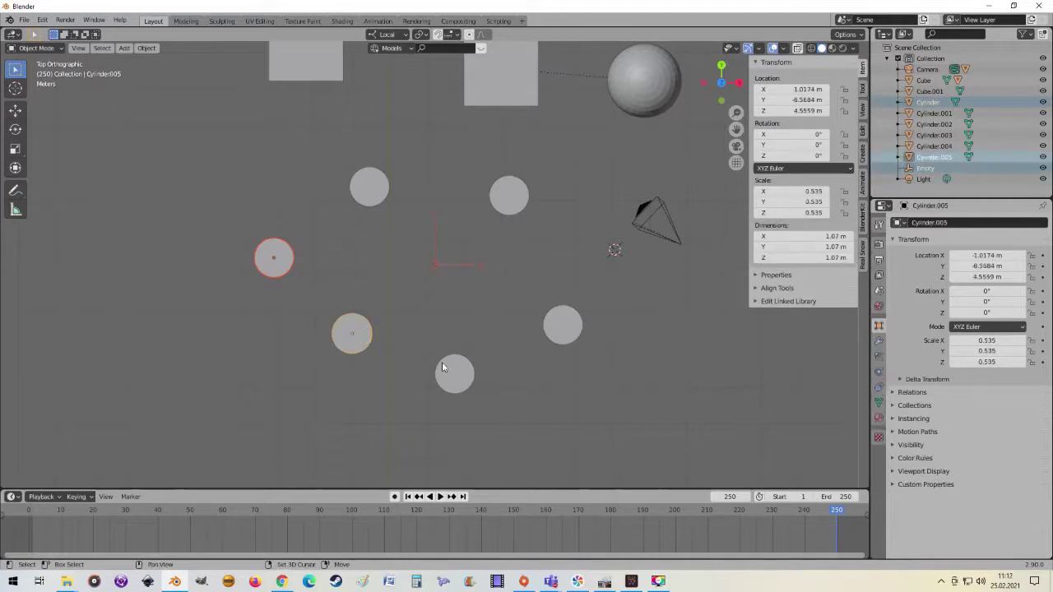
left_click(377, 189, "shift")
left_click(510, 202, "shift")
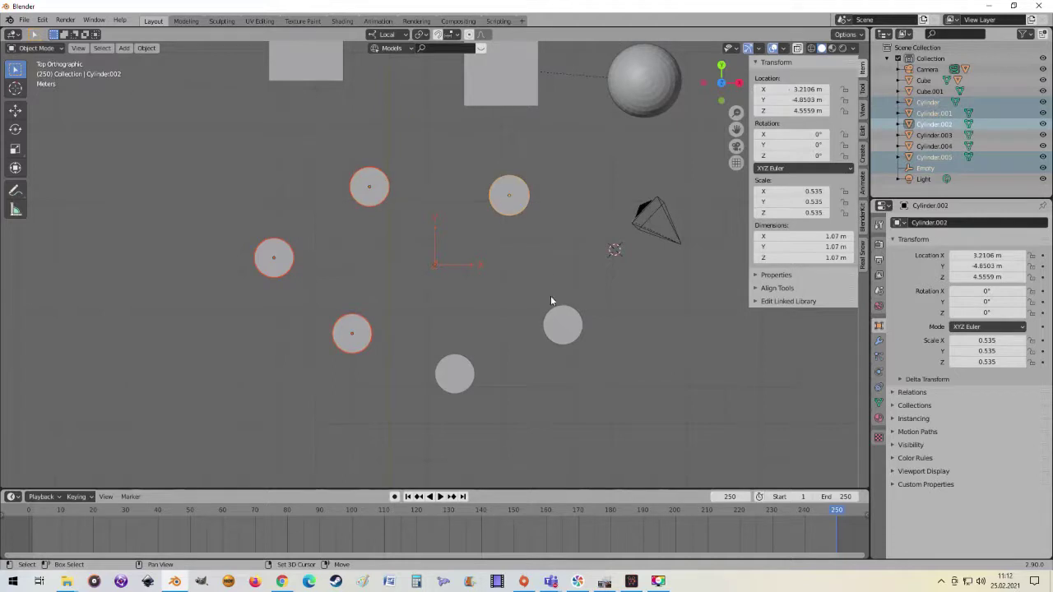
left_click(448, 375, "shift")
left_click(560, 325, "shift")
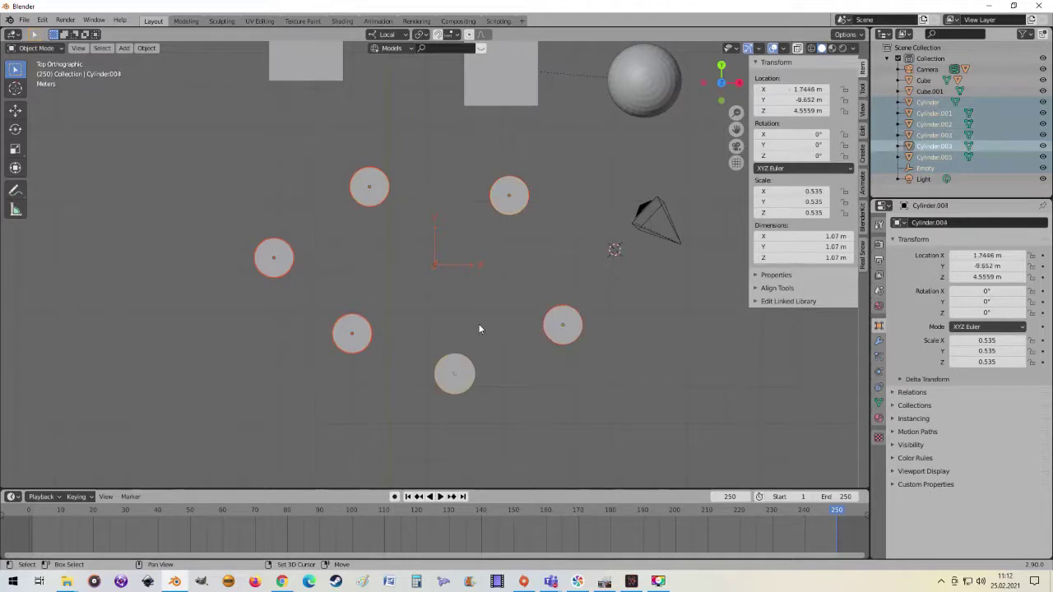
left_click(450, 267, "shift")
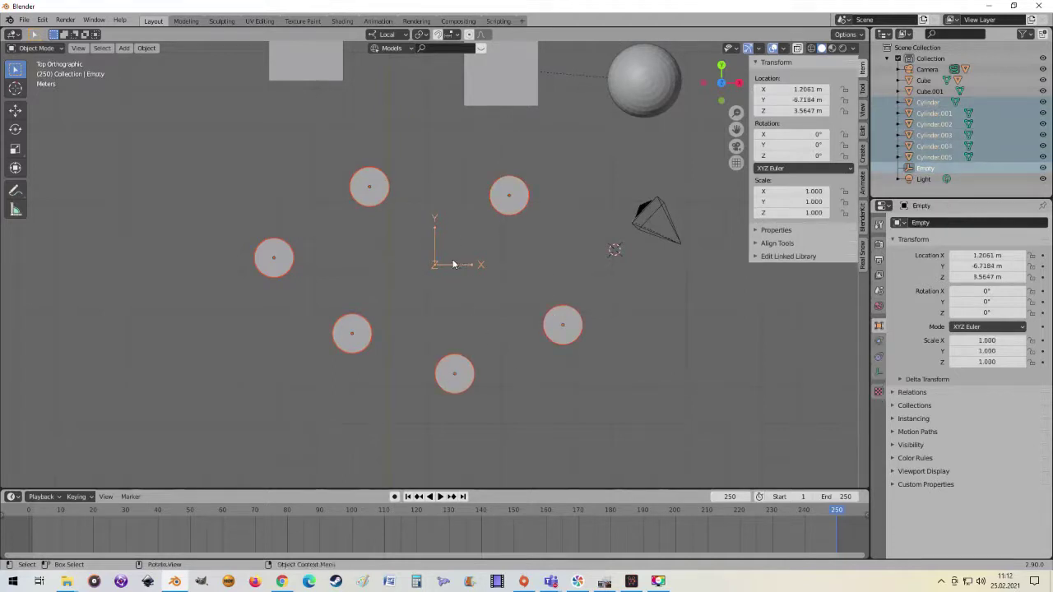
Parent the cylinders to the Empty using Object (Keep Transform).
key("ctrl+p")
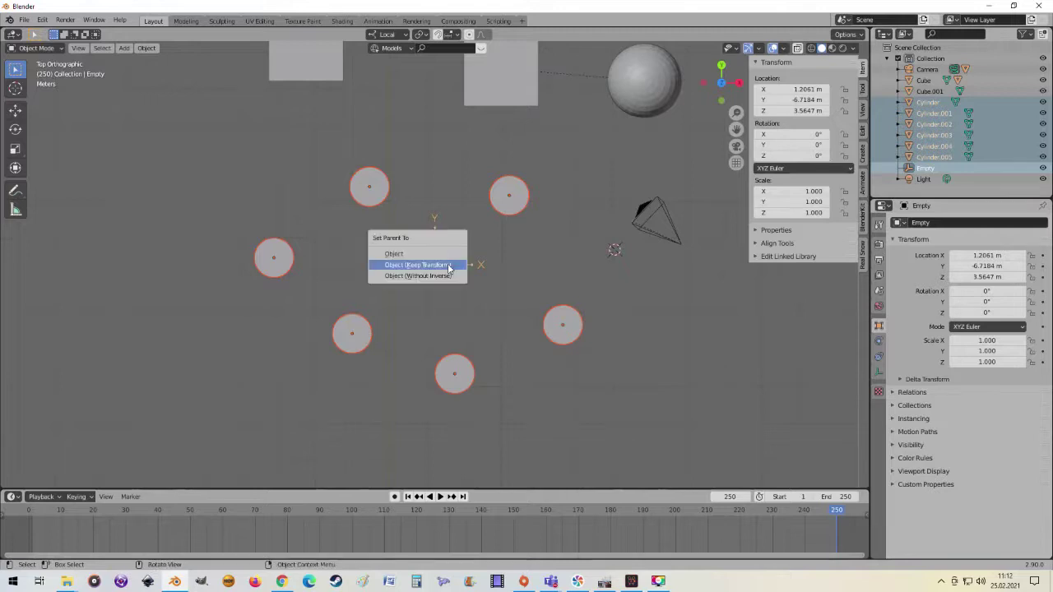
left_click(445, 266)
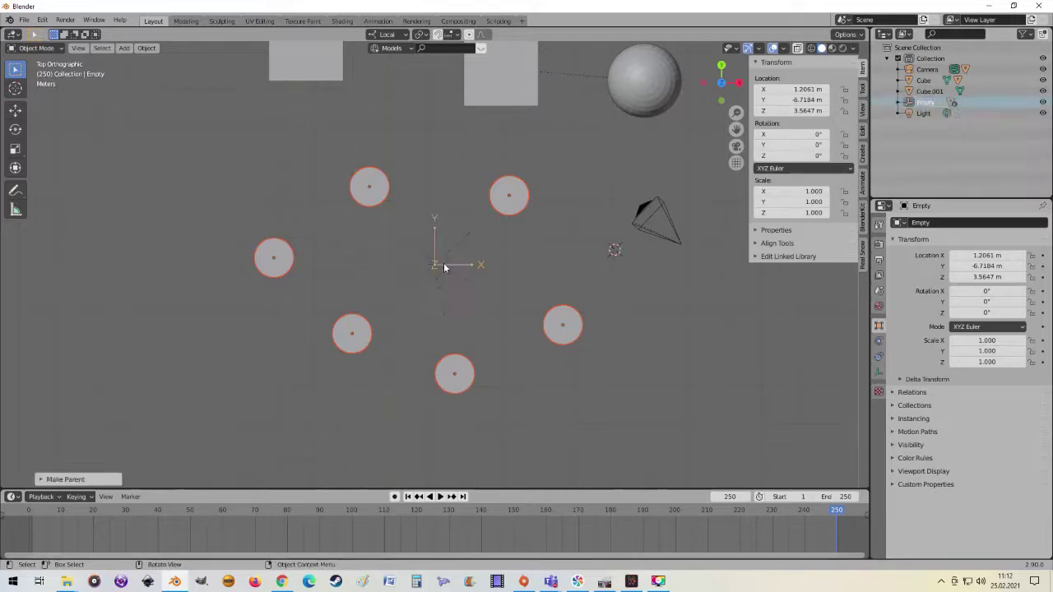
scroll(516, 323, "up", 3)
scroll(516, 337, "down", 2)
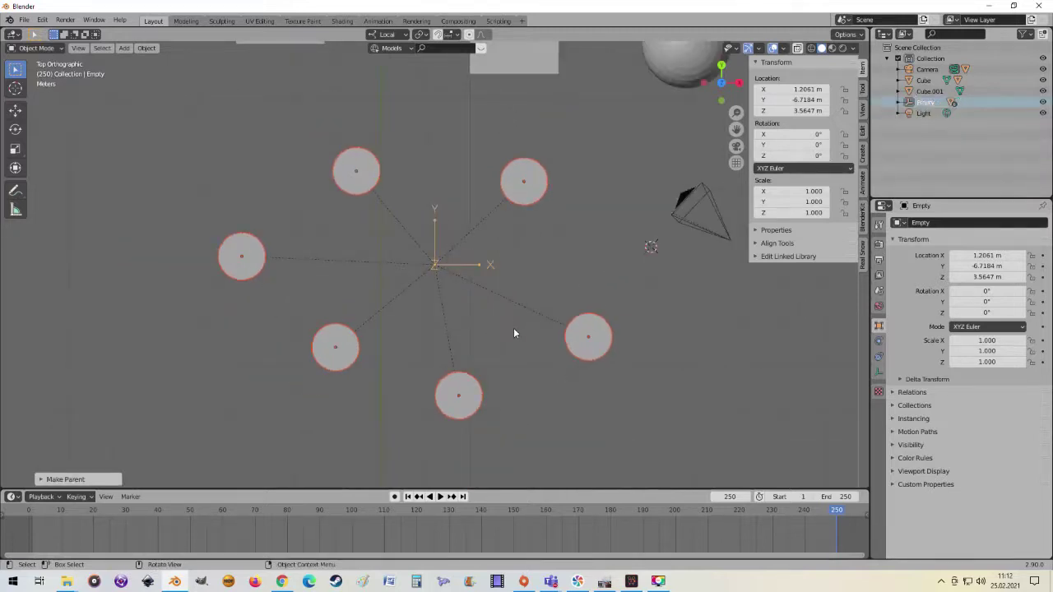
Scale the Empty down to 0.777 so the cylinders pull inward.
mouse_move(513, 327)
middle_mouse_down()
mouse_move(510, 248)
mouse_move(463, 272)
middle_mouse_up()
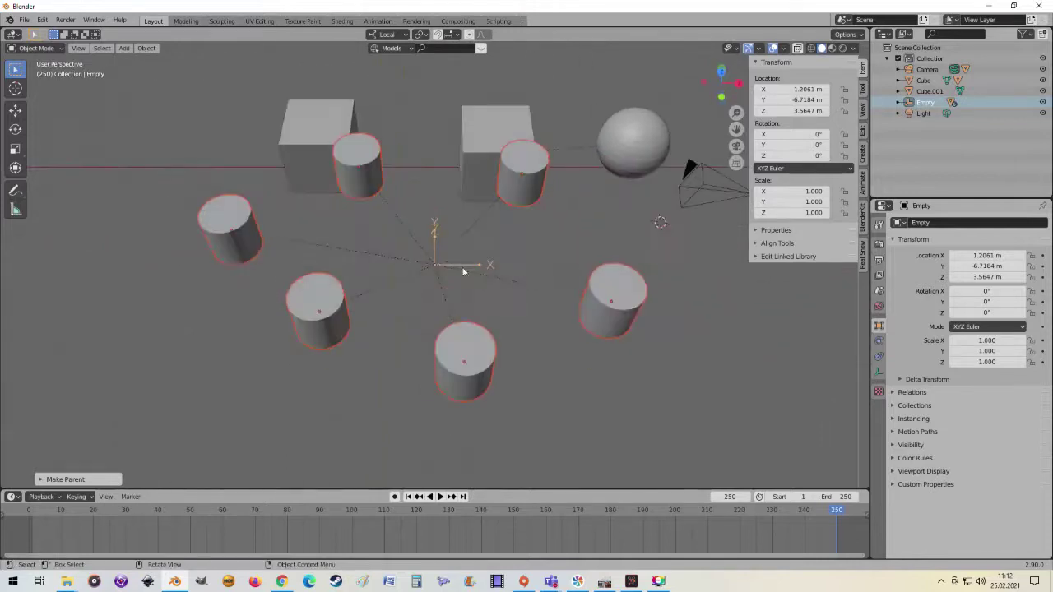
left_click(450, 269)
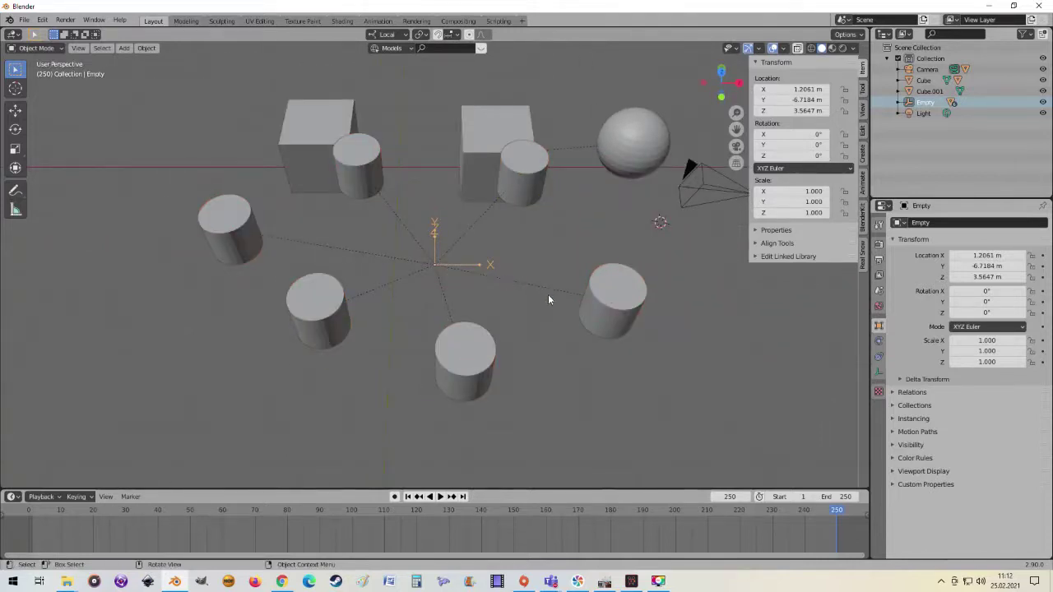
key("s")
left_click(520, 293)
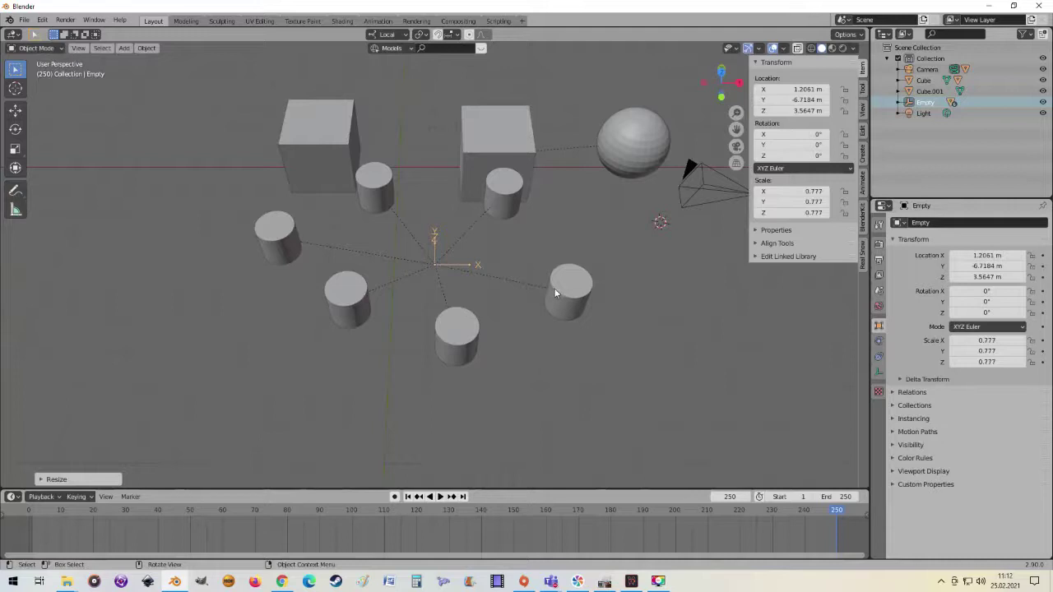
Test-rotate the Empty and its cylinders, cancel, then rotate again from top view.
key("r")
right_click(524, 265)
key("KP_7")
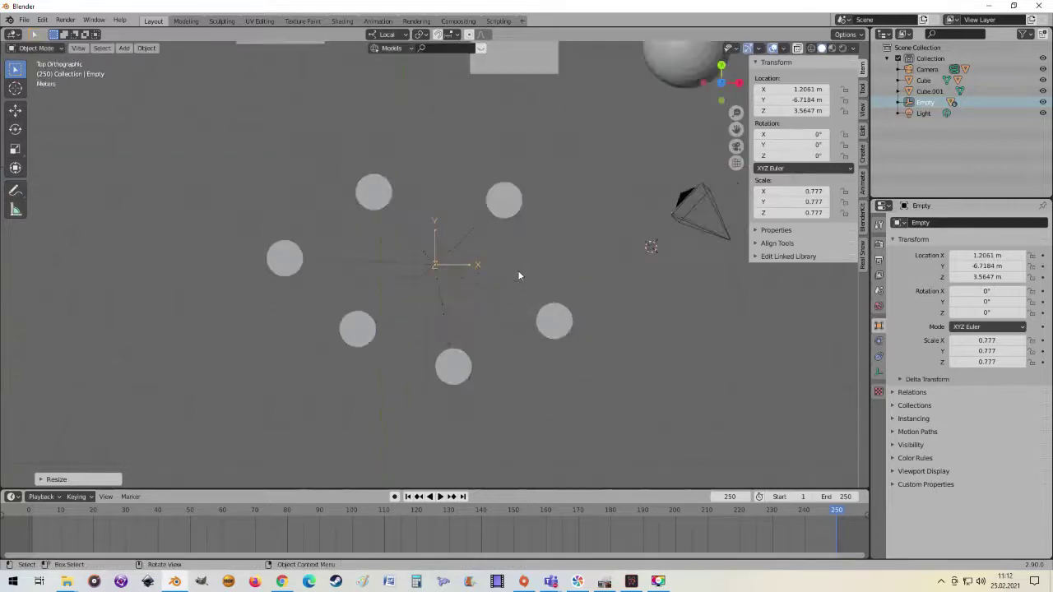
scroll(477, 292, "down", 1)
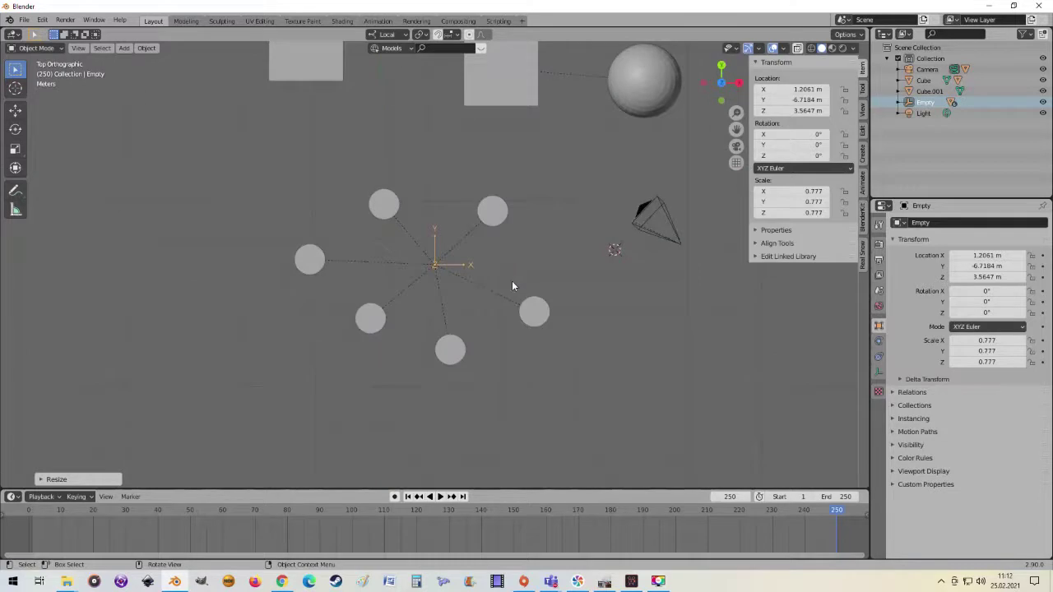
key("r")
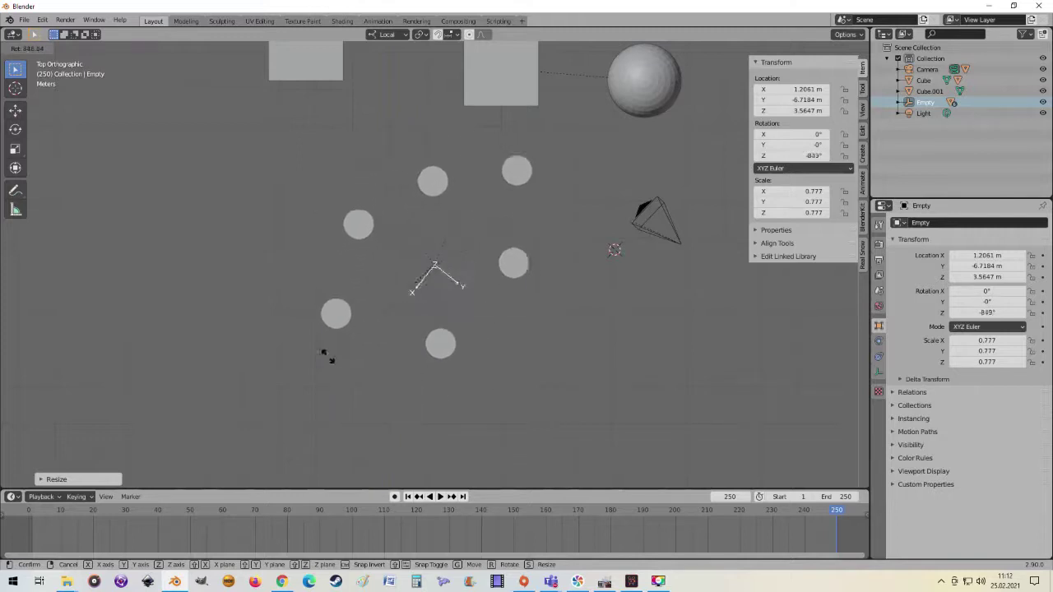
Cancel the rotation, leaving the Empty at 0°, and orbit around the ring.
key("Escape")
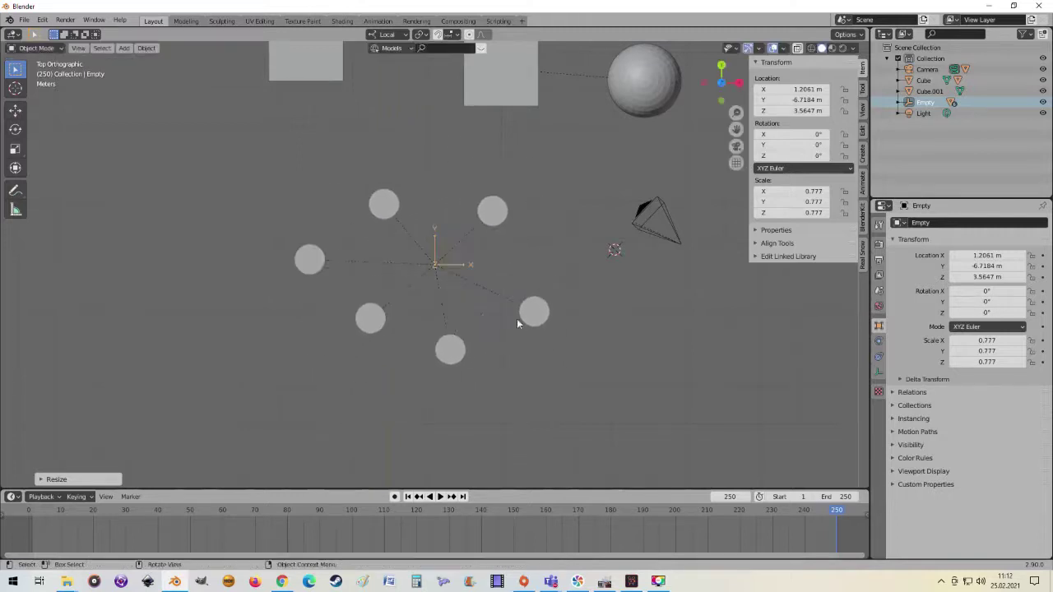
scroll(460, 312, "up", 2)
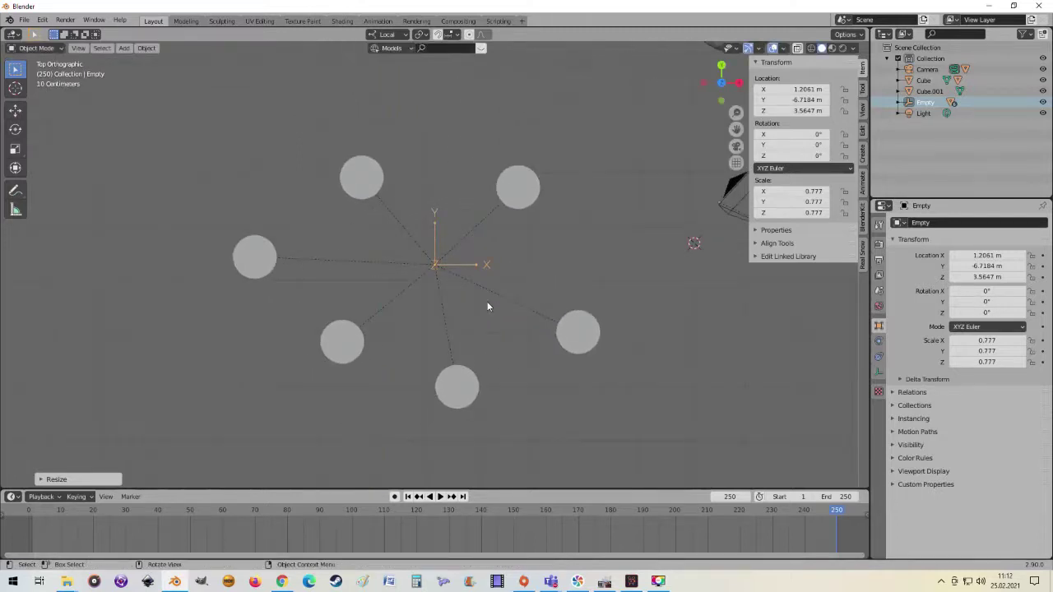
scroll(539, 347, "down", 4)
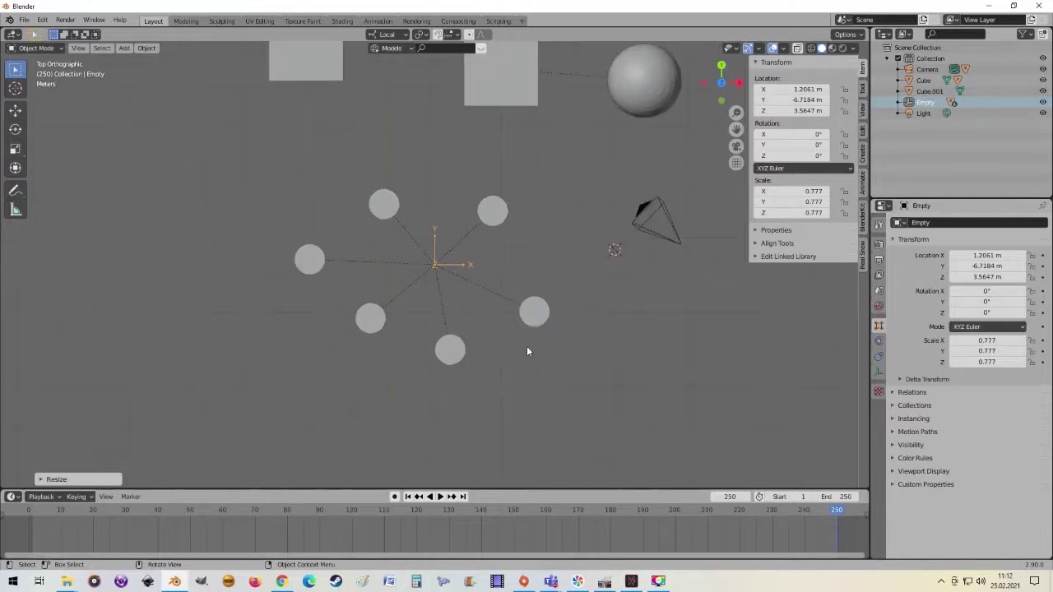
middle_click_drag(527, 346, 449, 218)
scroll(497, 275, "up", 2)
scroll(497, 275, "up", 2)
mouse_move(454, 345)
middle_mouse_down()
mouse_move(529, 393)
mouse_move(460, 372)
middle_mouse_up()
mouse_move(456, 316)
middle_mouse_down()
mouse_move(390, 328)
mouse_move(400, 353)
middle_mouse_up()
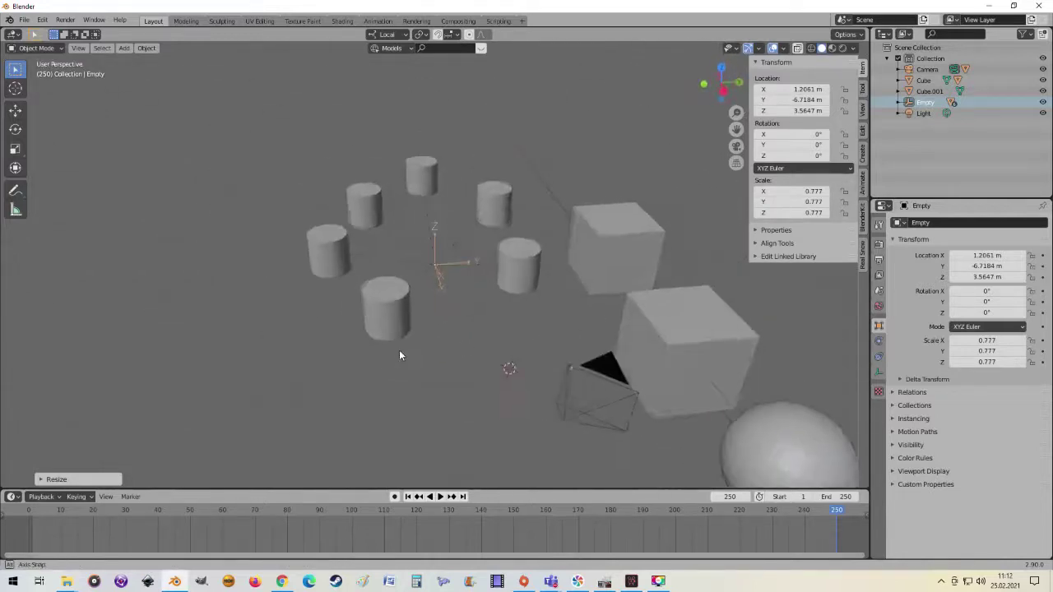
middle_click_drag(507, 286, 616, 282)
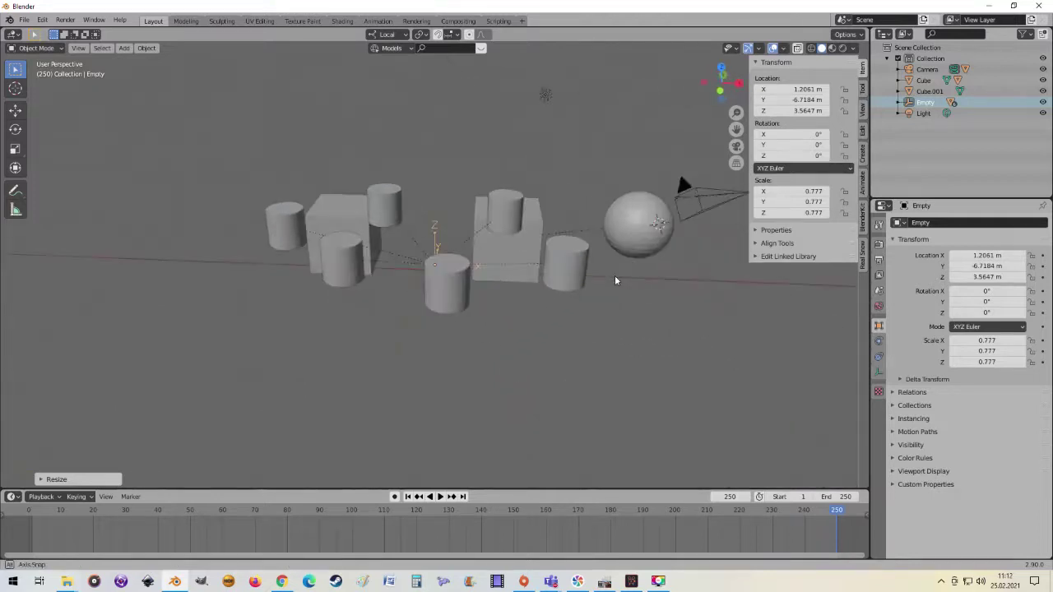
mouse_move(515, 297)
middle_mouse_down()
mouse_move(540, 299)
mouse_move(532, 296)
middle_mouse_up()
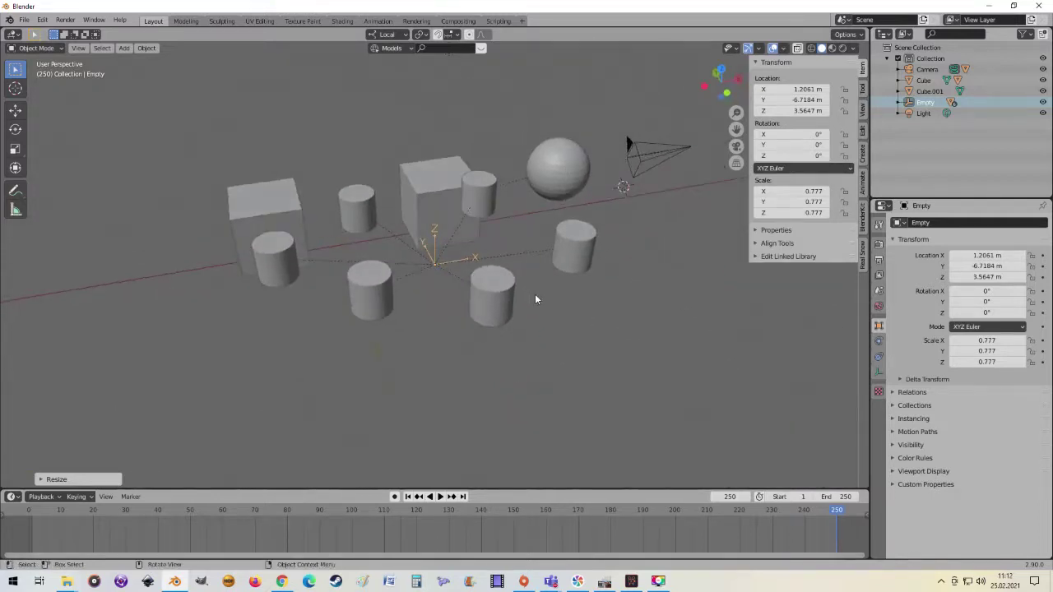
Reposition the Empty with its cylinders, then bring up the Add mesh list.
key("g")
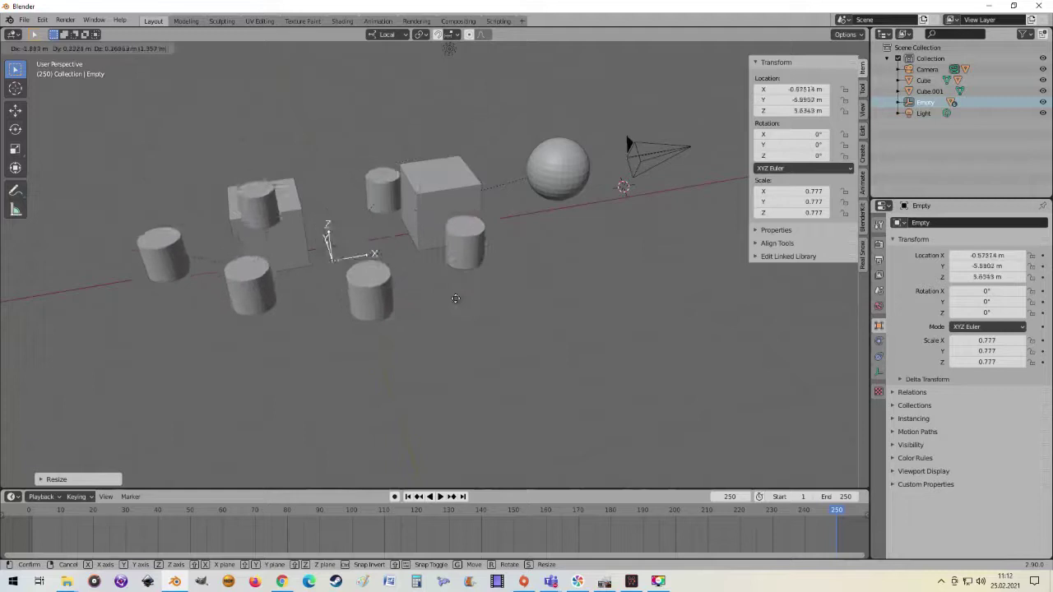
left_click(539, 253)
middle_click_drag(542, 250, 503, 251)
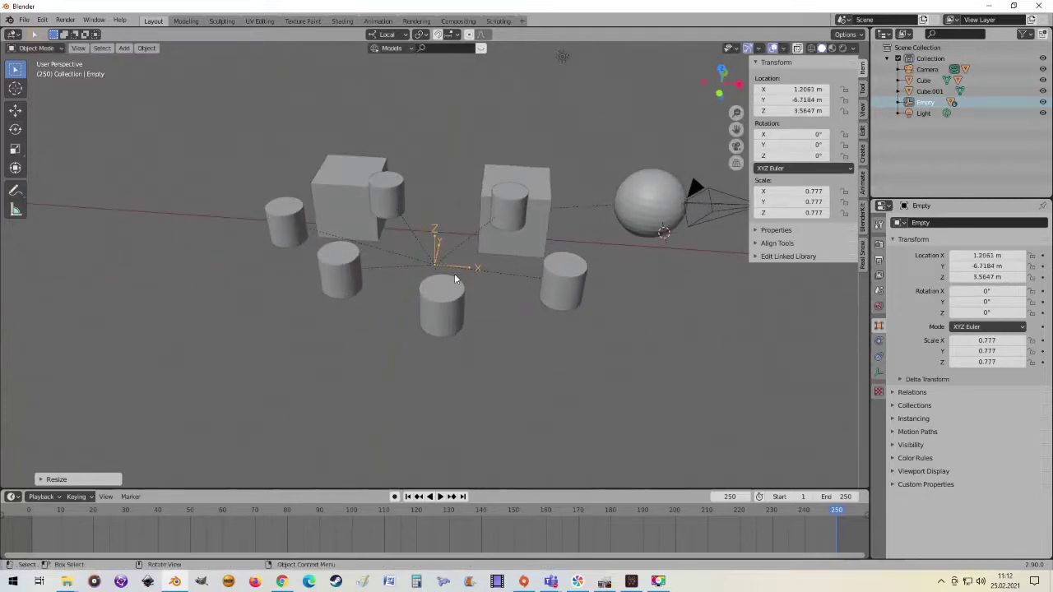
mouse_move(455, 280)
middle_mouse_down()
mouse_move(569, 243)
mouse_move(524, 265)
mouse_move(521, 294)
mouse_move(528, 289)
mouse_move(504, 300)
middle_mouse_up()
scroll(527, 287, "down", 4)
scroll(529, 289, "up", 2)
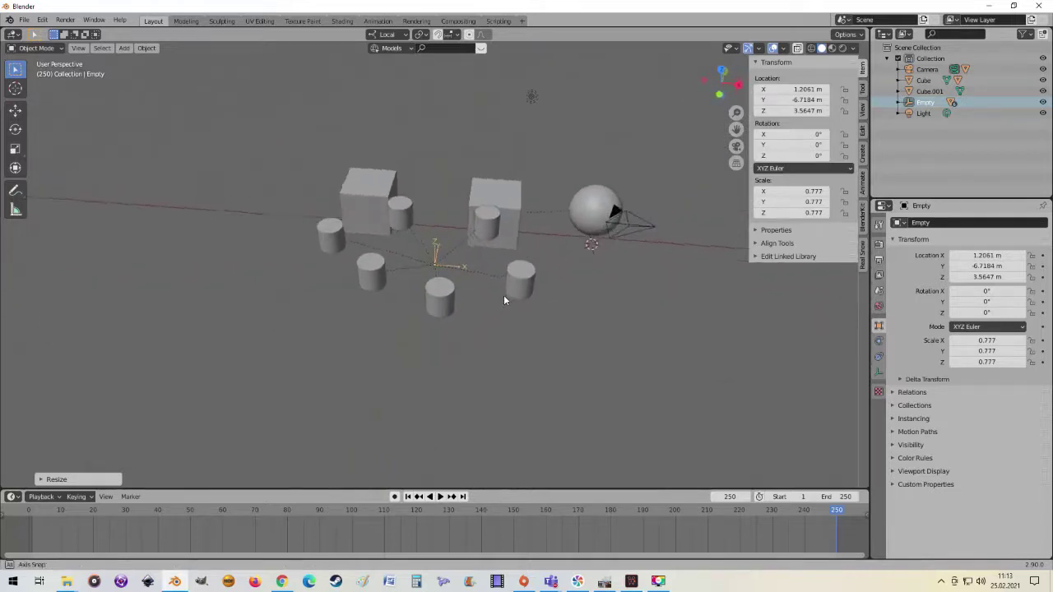
middle_click_drag(557, 295, 557, 291)
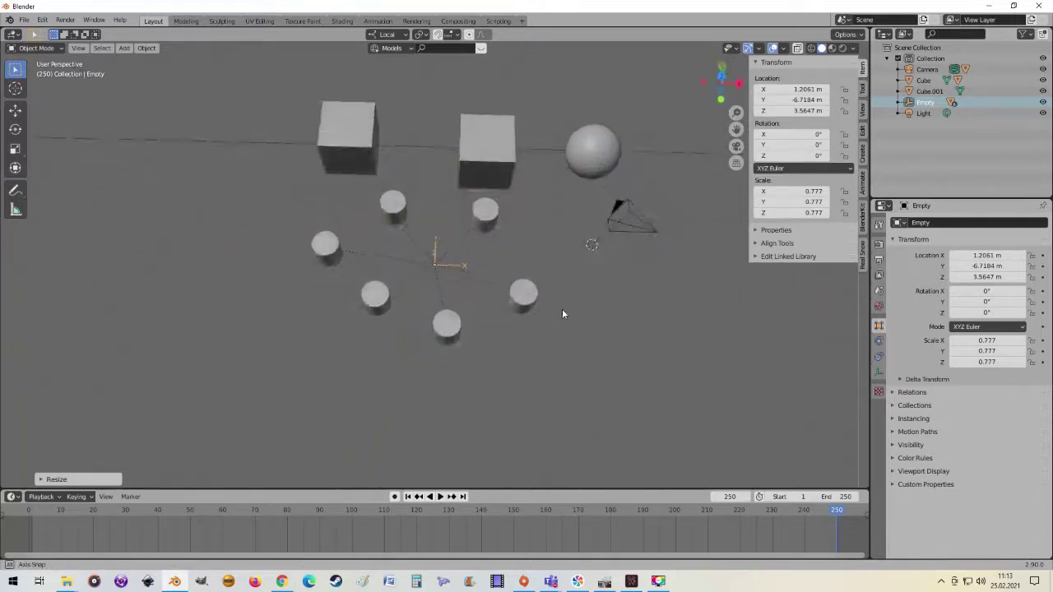
left_click(123, 49)
mouse_move(138, 61)
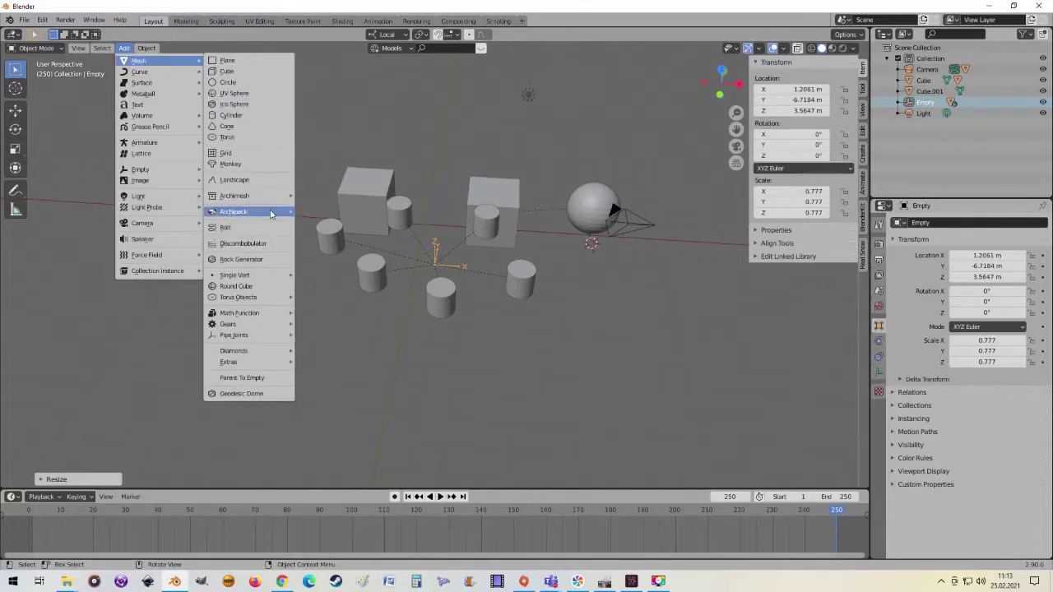
mouse_move(234, 195)
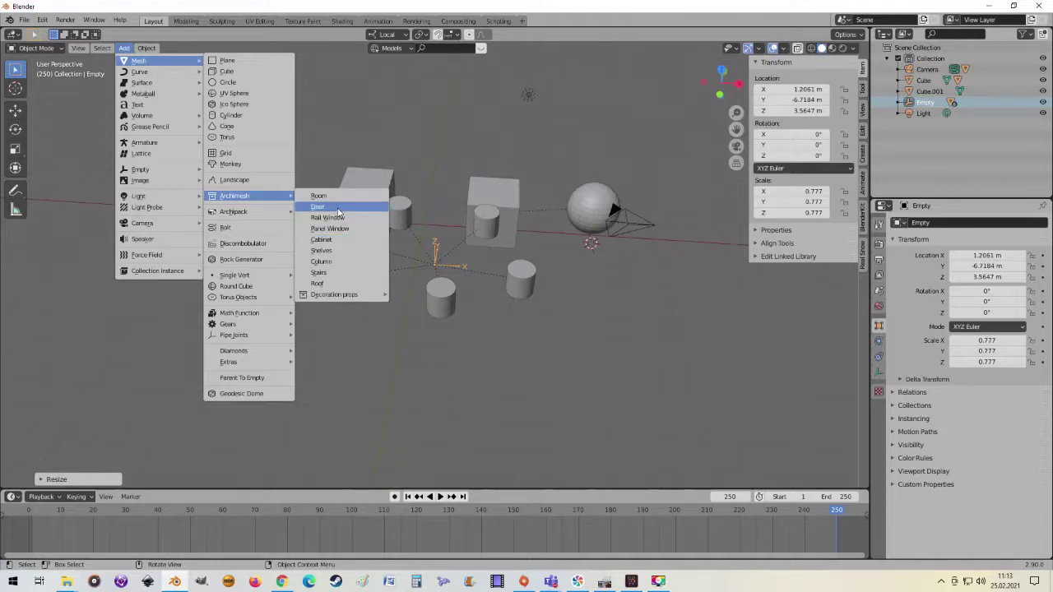
Add an Archimesh door and frame it in the view.
left_click(337, 212)
scroll(658, 309, "up", 1)
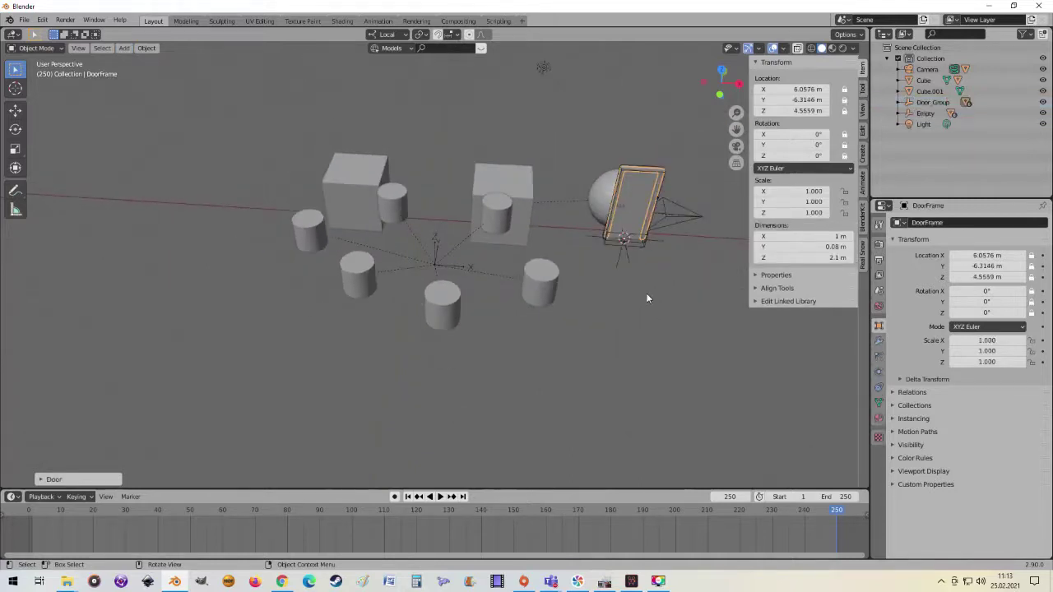
key("KP_Decimal")
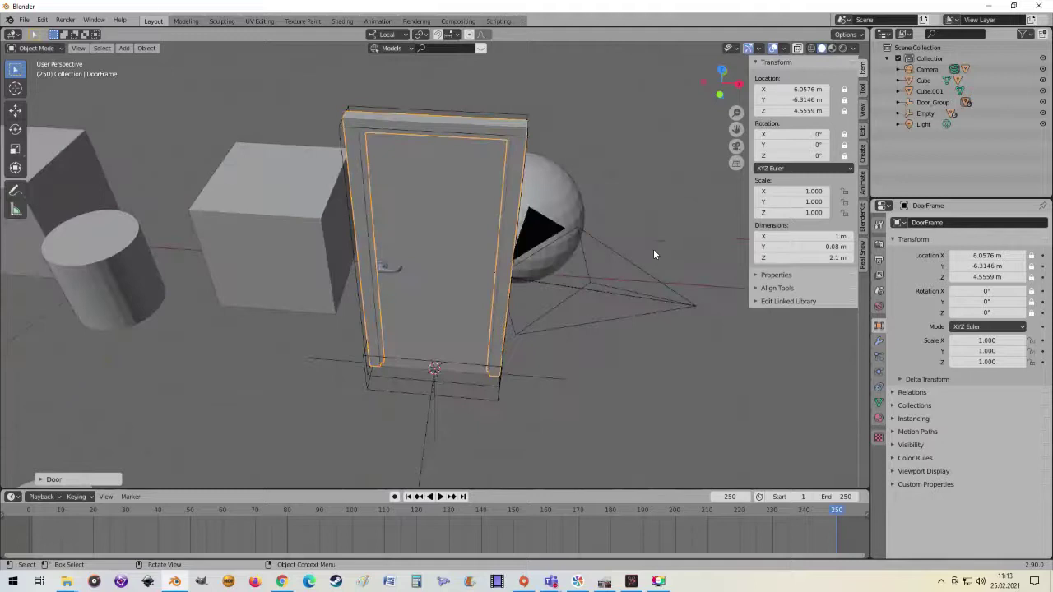
mouse_move(548, 286)
middle_mouse_down()
mouse_move(515, 204)
mouse_move(554, 228)
mouse_move(556, 297)
mouse_move(524, 292)
mouse_move(476, 229)
mouse_move(502, 249)
middle_mouse_up()
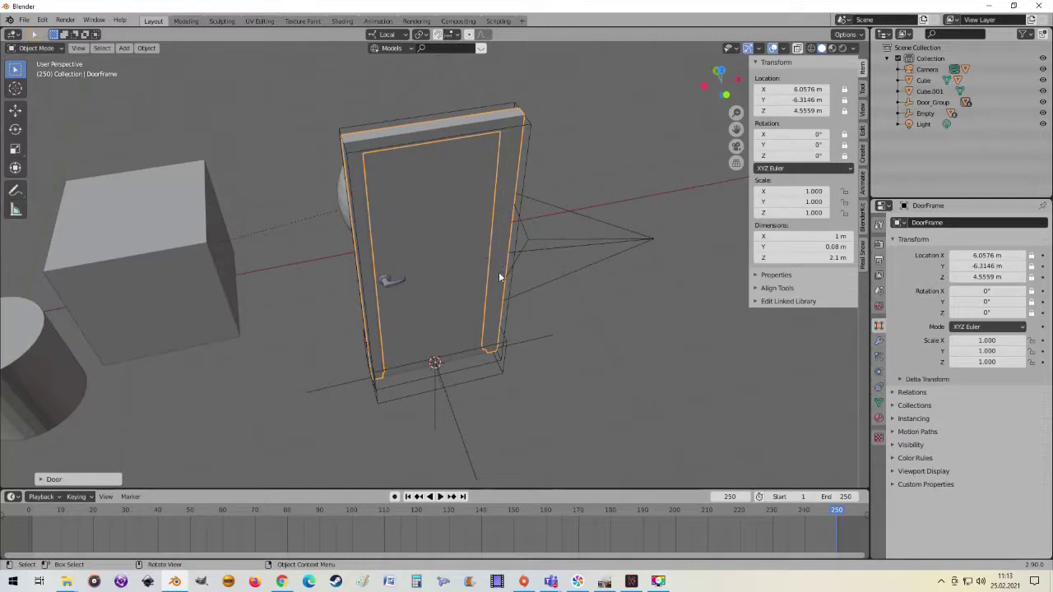
Reposition the door frame, then select Door_Group and view the door head-on.
key("g")
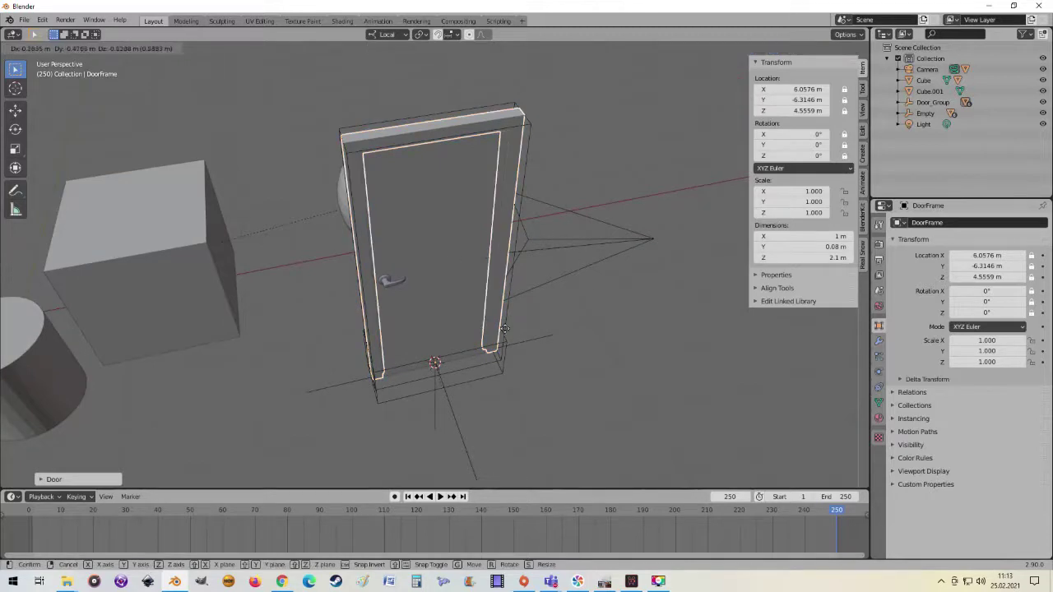
left_click(607, 274)
mouse_move(588, 270)
middle_mouse_down()
mouse_move(584, 296)
mouse_move(577, 268)
mouse_move(601, 257)
middle_mouse_up()
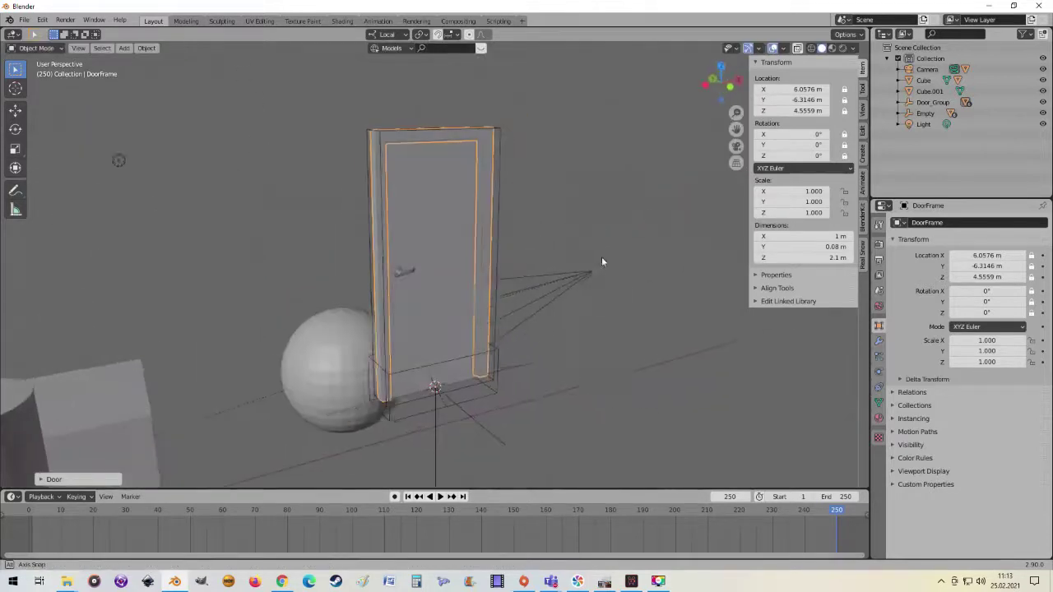
left_click(436, 467)
mouse_move(519, 458)
middle_mouse_down()
mouse_move(552, 400)
mouse_move(540, 373)
mouse_move(501, 354)
mouse_move(504, 369)
middle_mouse_up()
Inspect the door's back handle, panel and frame by selecting each.
scroll(503, 369, "up", 2)
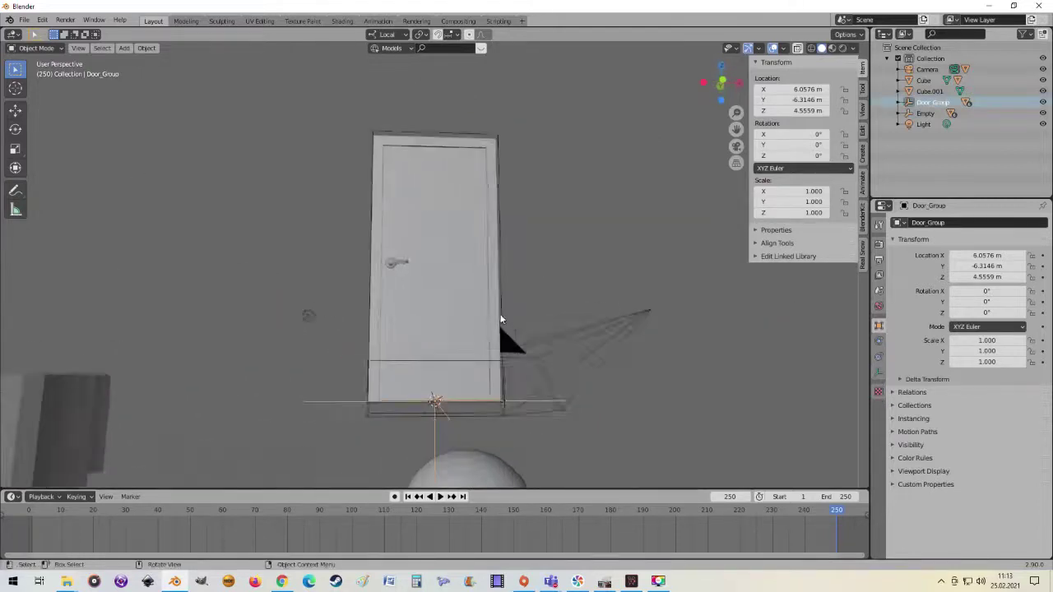
scroll(500, 322, "up", 3)
mouse_move(458, 289)
middle_mouse_down()
mouse_move(529, 357)
mouse_move(444, 334)
middle_mouse_up()
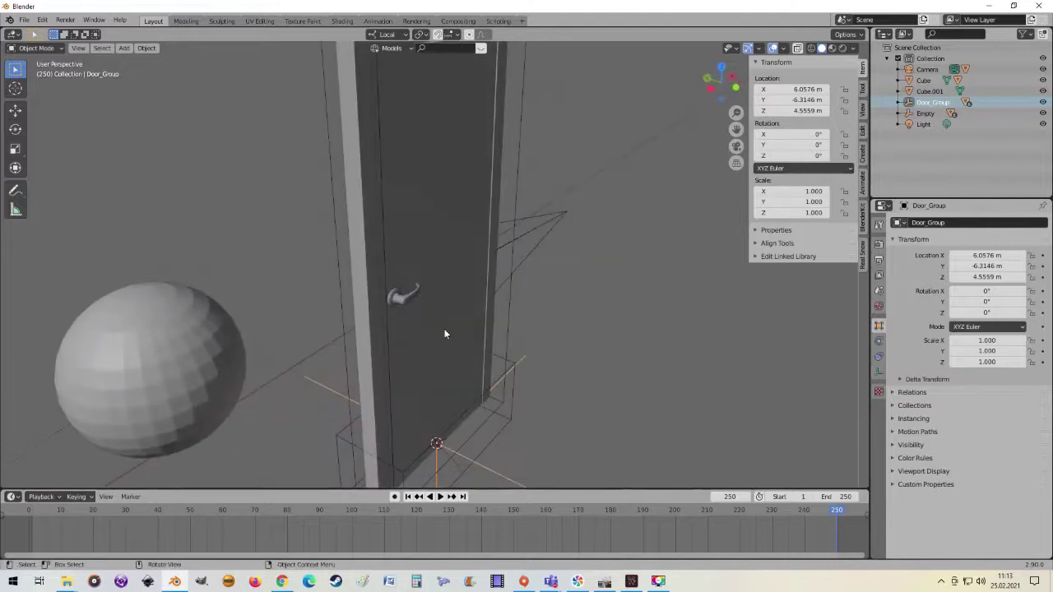
left_click(409, 296)
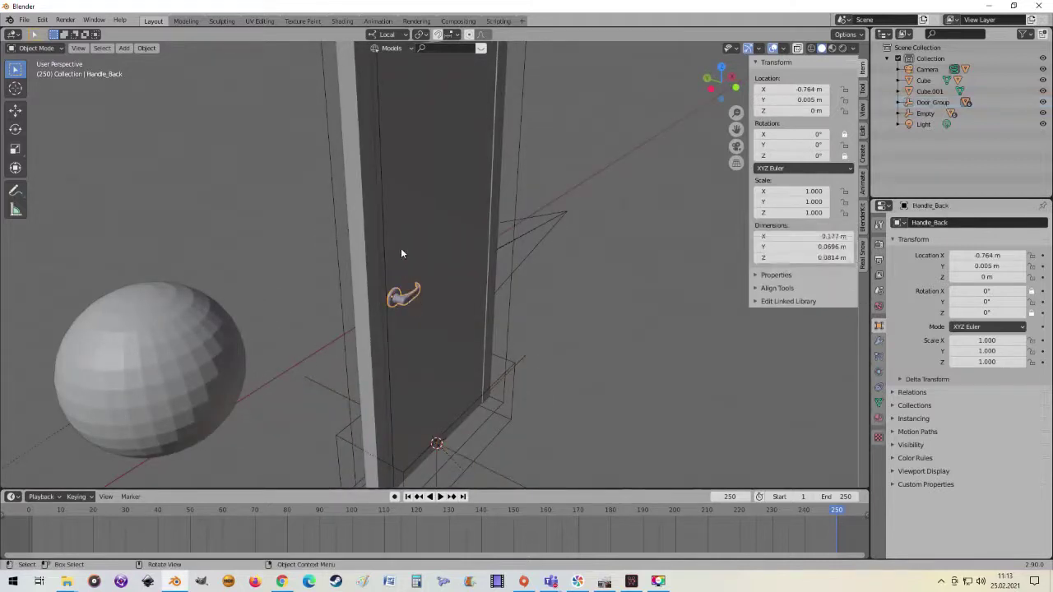
mouse_move(401, 248)
middle_mouse_down()
mouse_move(434, 277)
mouse_move(385, 274)
mouse_move(460, 328)
middle_mouse_up()
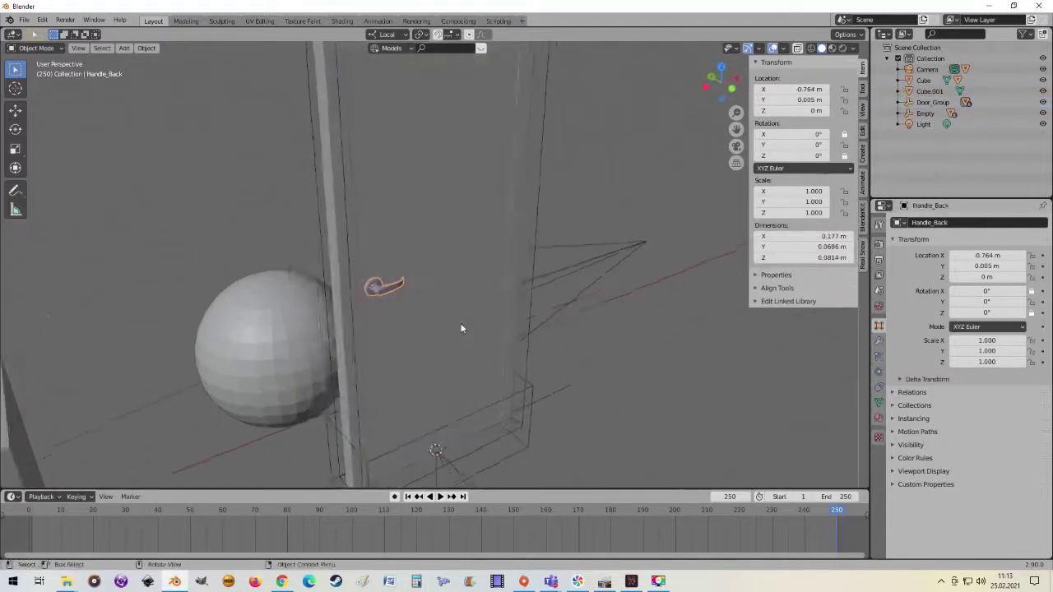
left_click(461, 327)
middle_click_drag(472, 273, 498, 335)
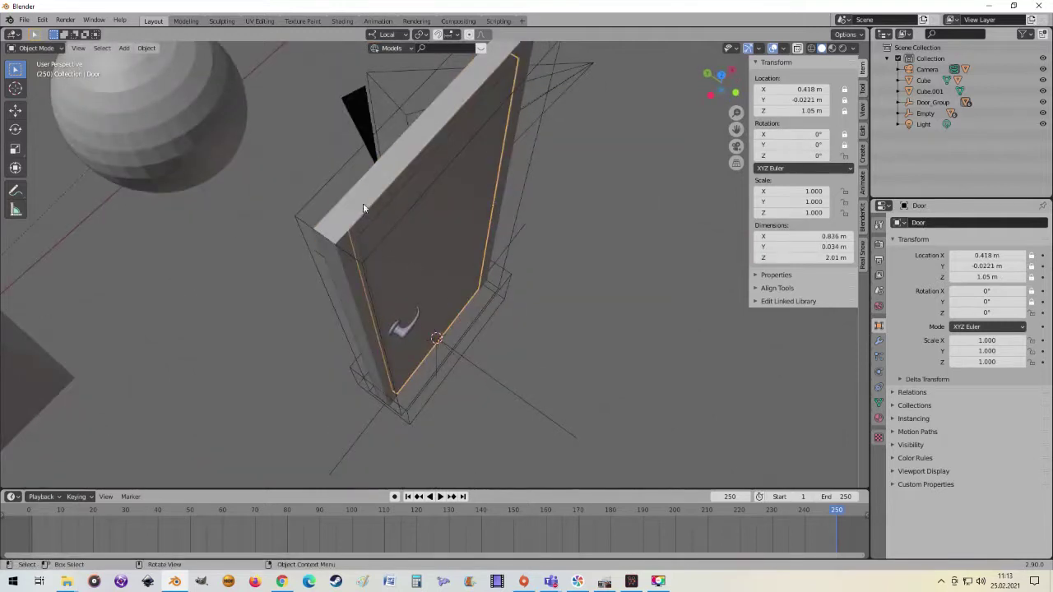
mouse_move(362, 207)
middle_mouse_down()
mouse_move(540, 296)
mouse_move(458, 206)
mouse_move(527, 230)
mouse_move(528, 331)
middle_mouse_up()
left_click(540, 296)
Test-move the baseboard box and the CTRL_Hole box, cancelling each move.
scroll(475, 427, "down", 3)
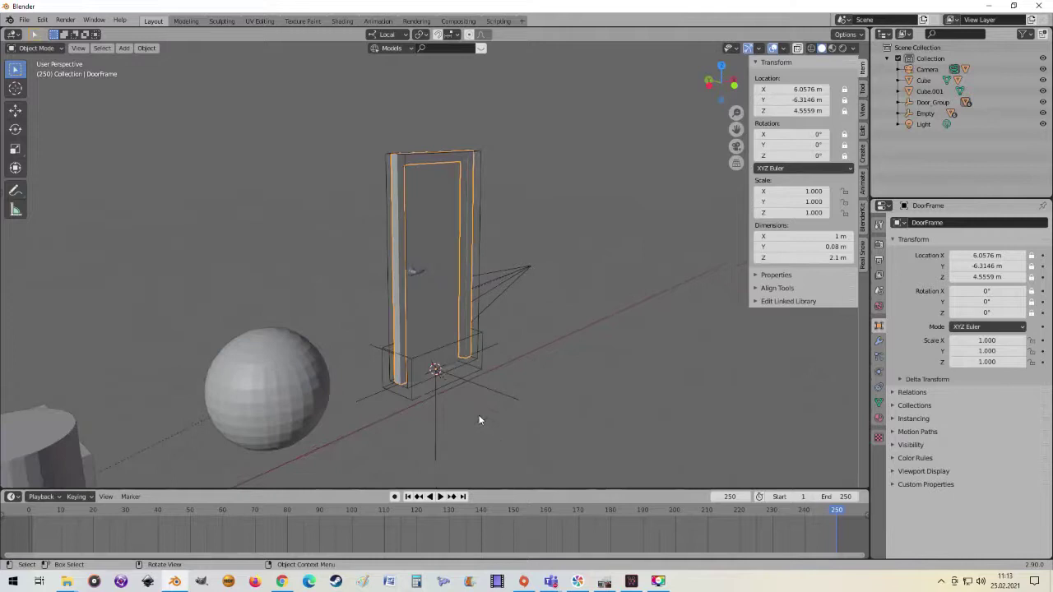
left_click(466, 347)
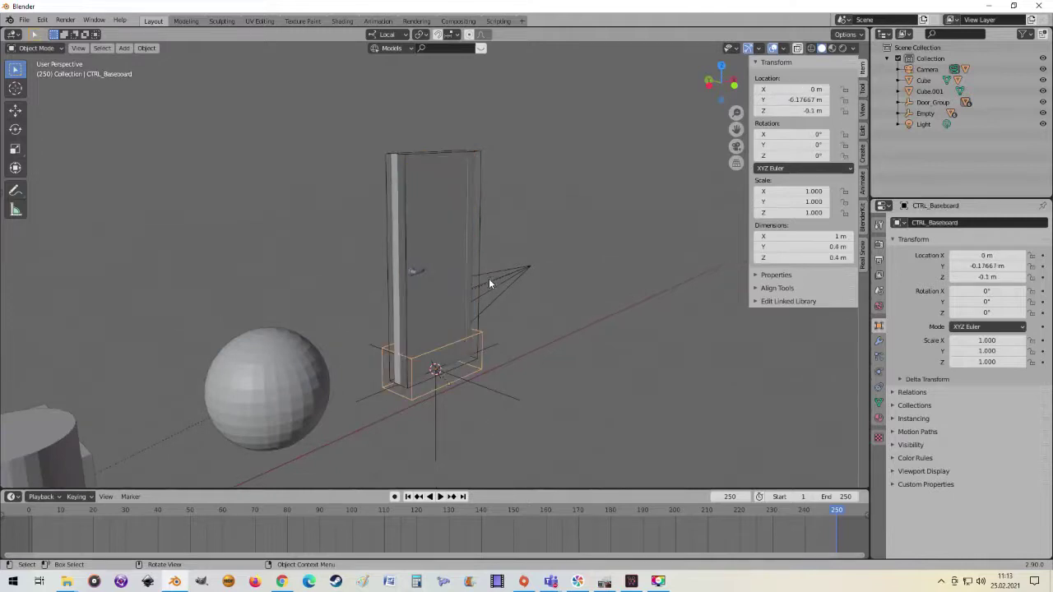
left_click(478, 267)
scroll(501, 280, "up", 2)
mouse_move(561, 309)
middle_mouse_down()
mouse_move(586, 327)
mouse_move(510, 394)
middle_mouse_up()
left_click(504, 392)
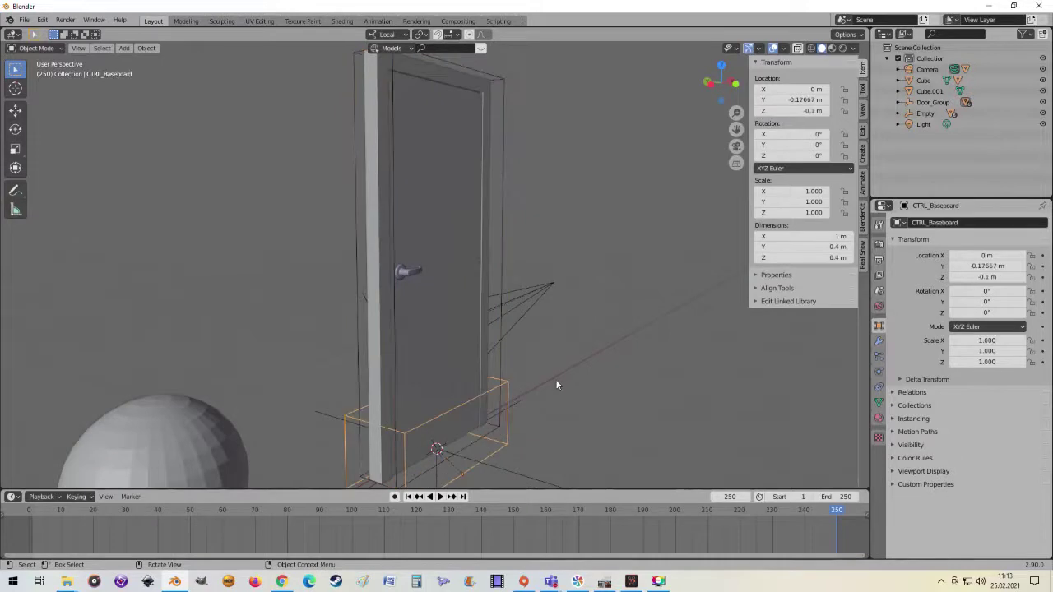
key("g")
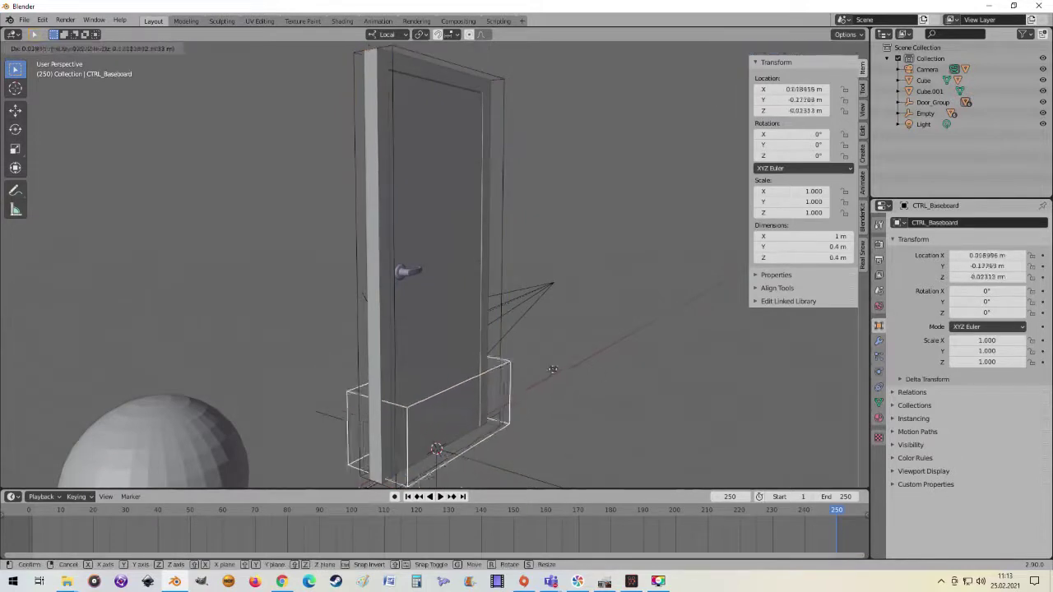
key("Escape")
left_click(504, 337)
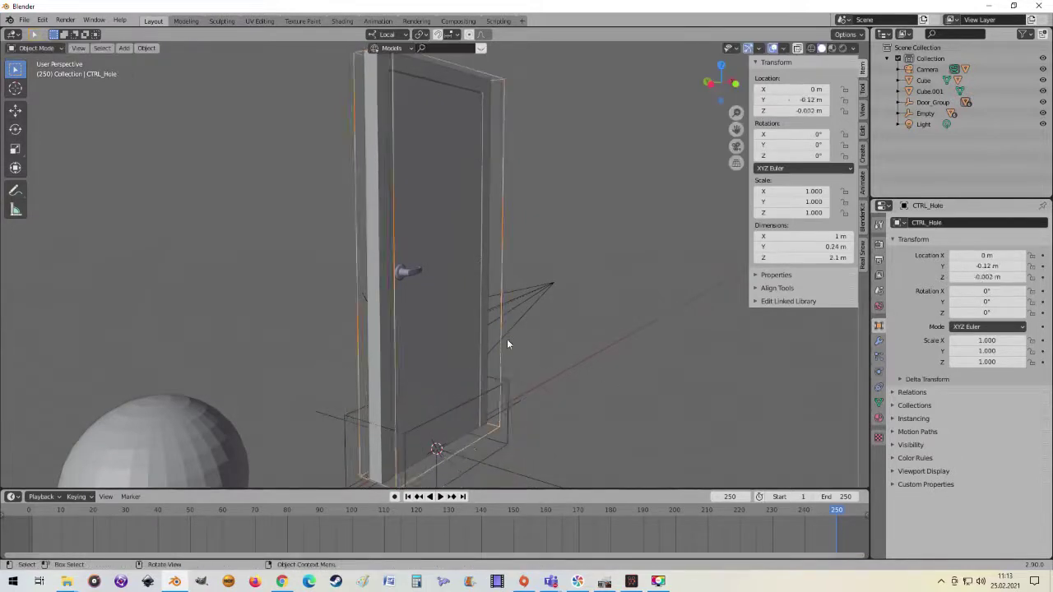
key("g")
key("Escape")
scroll(534, 337, "down", 3)
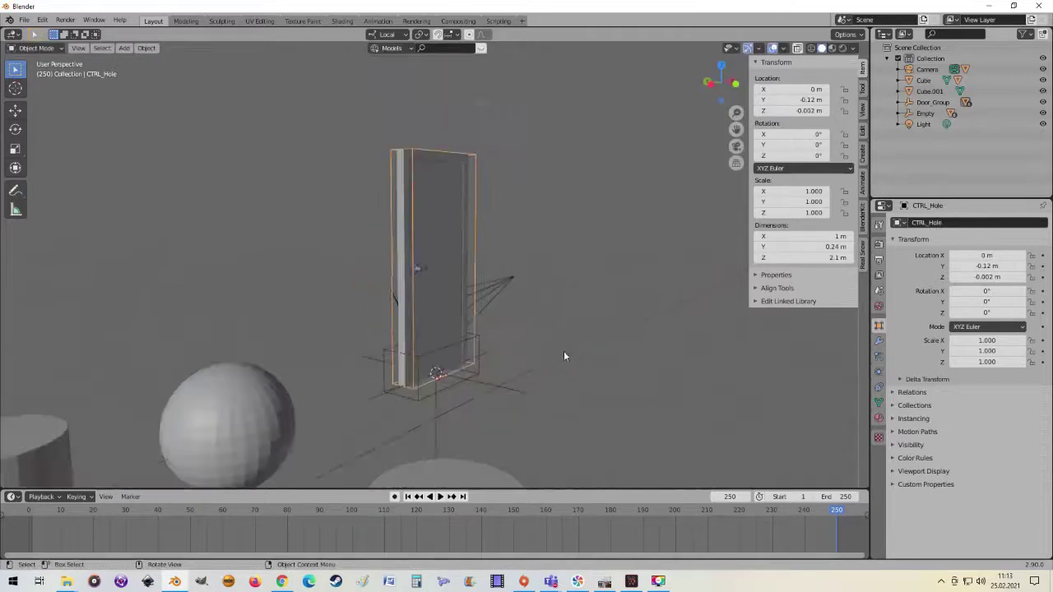
mouse_move(563, 350)
middle_mouse_down()
mouse_move(596, 393)
mouse_move(538, 392)
mouse_move(557, 384)
middle_mouse_up()
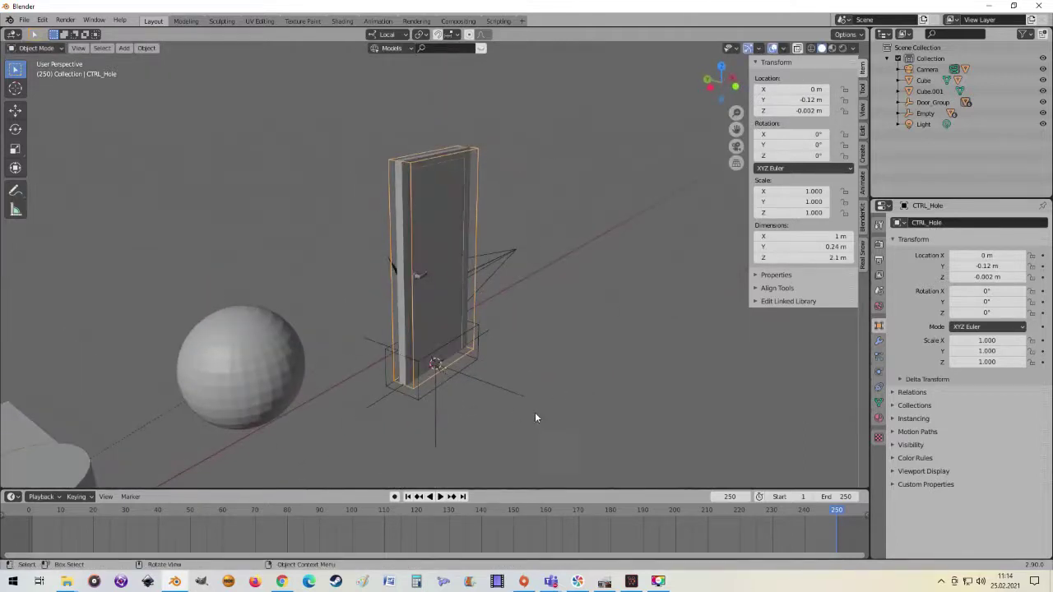
Hide the baseboard box and the CTRL_Hole wire box around the door.
left_click(476, 362)
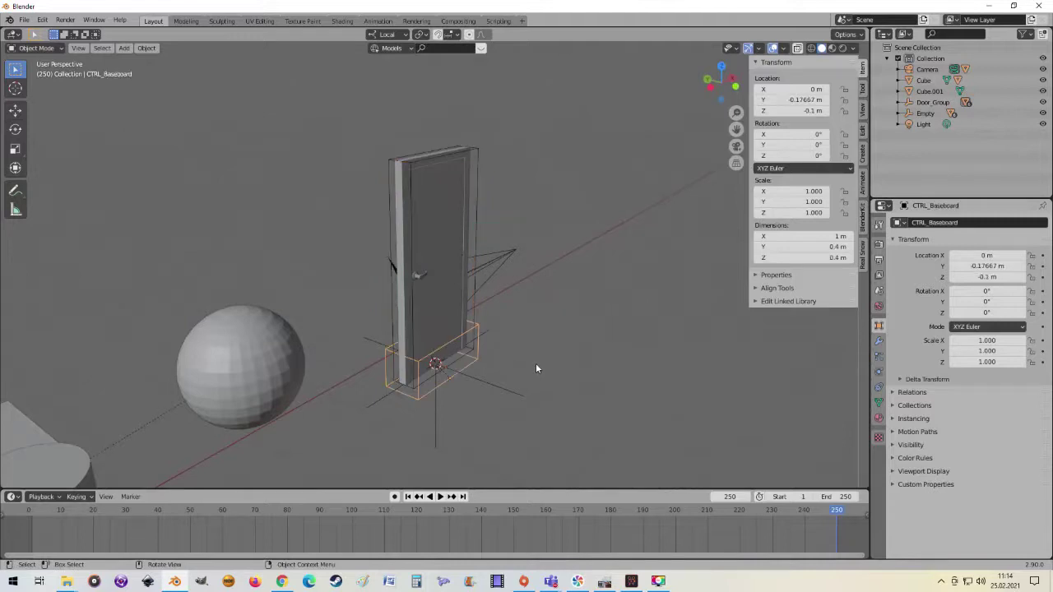
key("Delete")
left_click(476, 149)
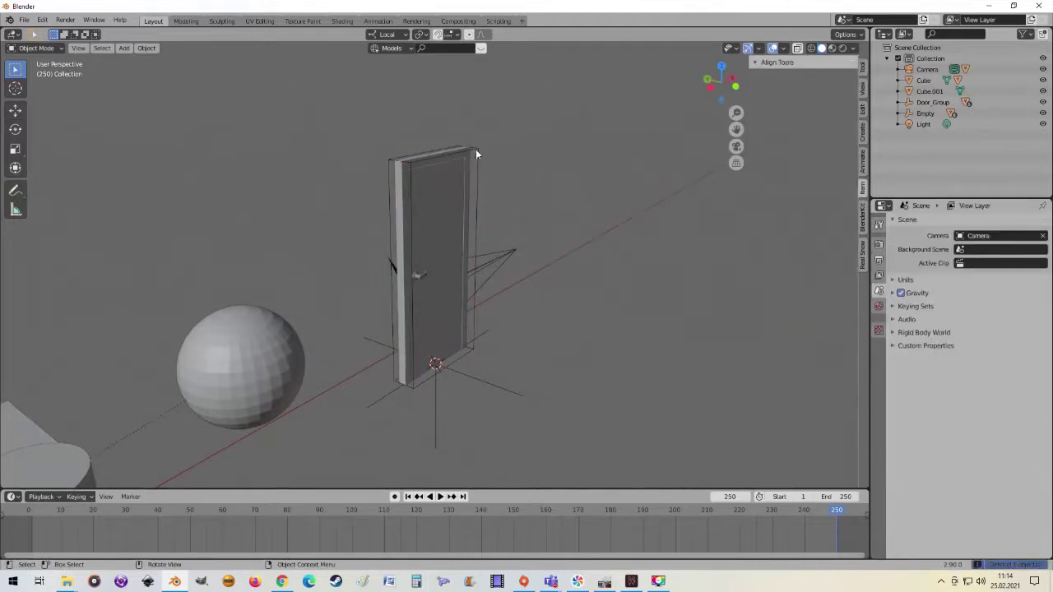
key("Delete")
left_click(450, 335)
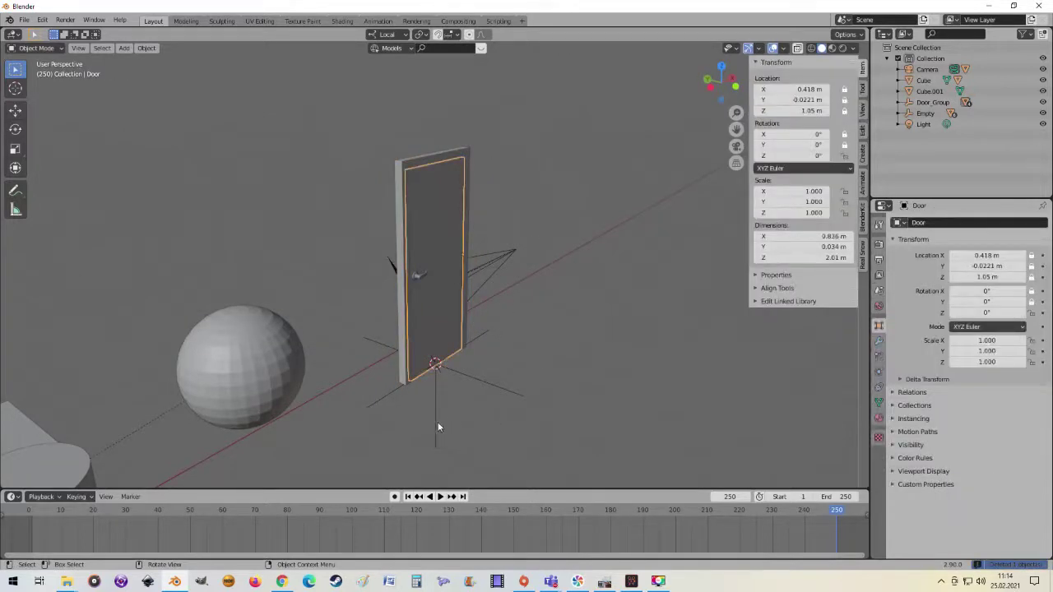
key("ctrl+z")
key("ctrl+shift+z")
Test-swing the door panel around Z, leaving it closed at 0°.
key("r")
key("z")
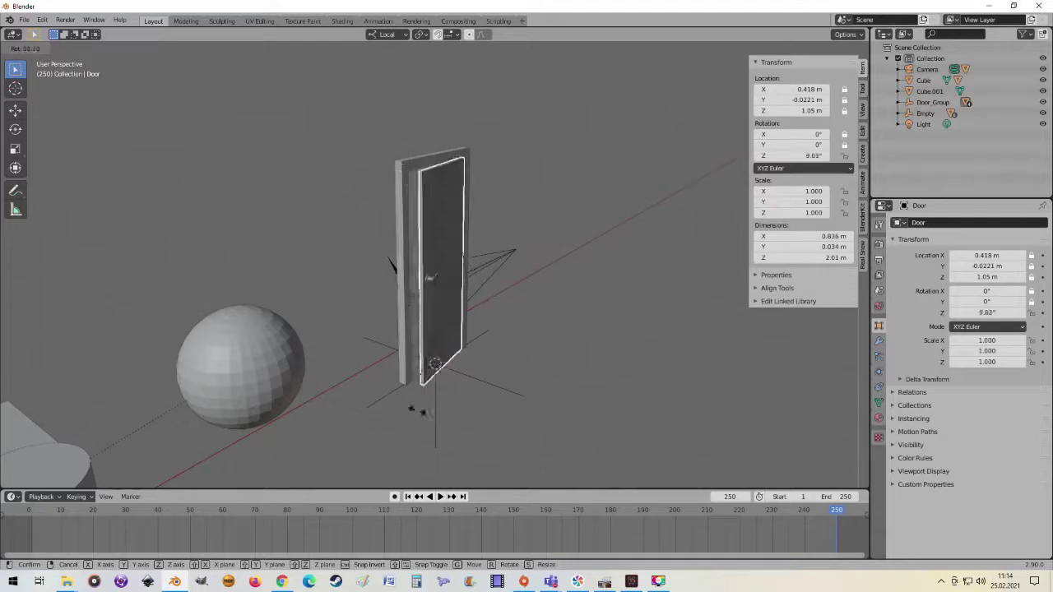
right_click(528, 347)
mouse_move(590, 307)
middle_mouse_down()
mouse_move(574, 373)
mouse_move(618, 383)
mouse_move(590, 377)
middle_mouse_up()
middle_click_drag(524, 391, 555, 405)
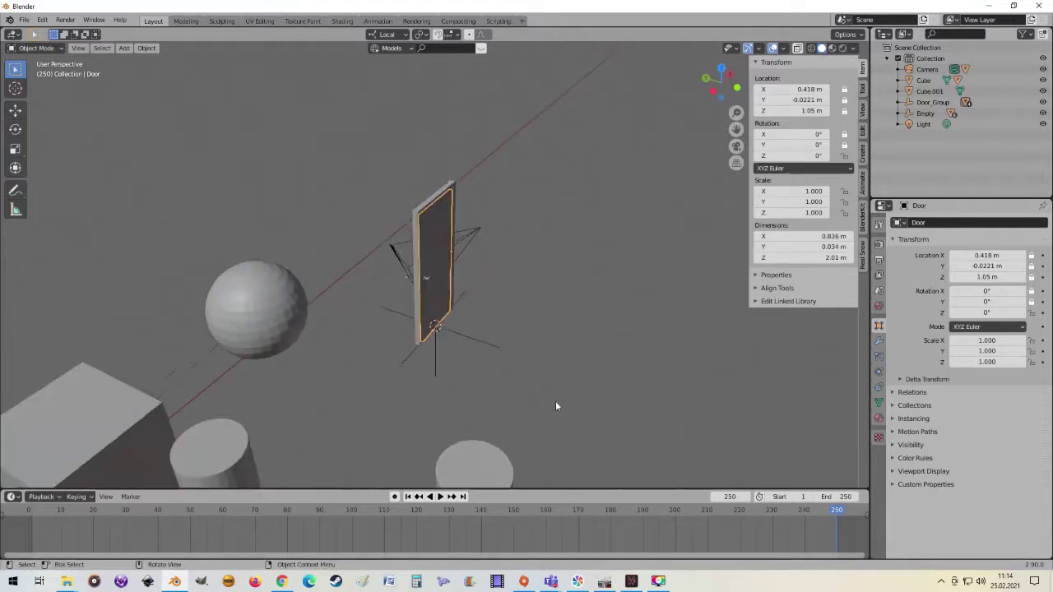
Move the Door_Group near the camera and orbit to check its placement.
left_click(489, 356)
middle_click_drag(522, 348, 529, 349)
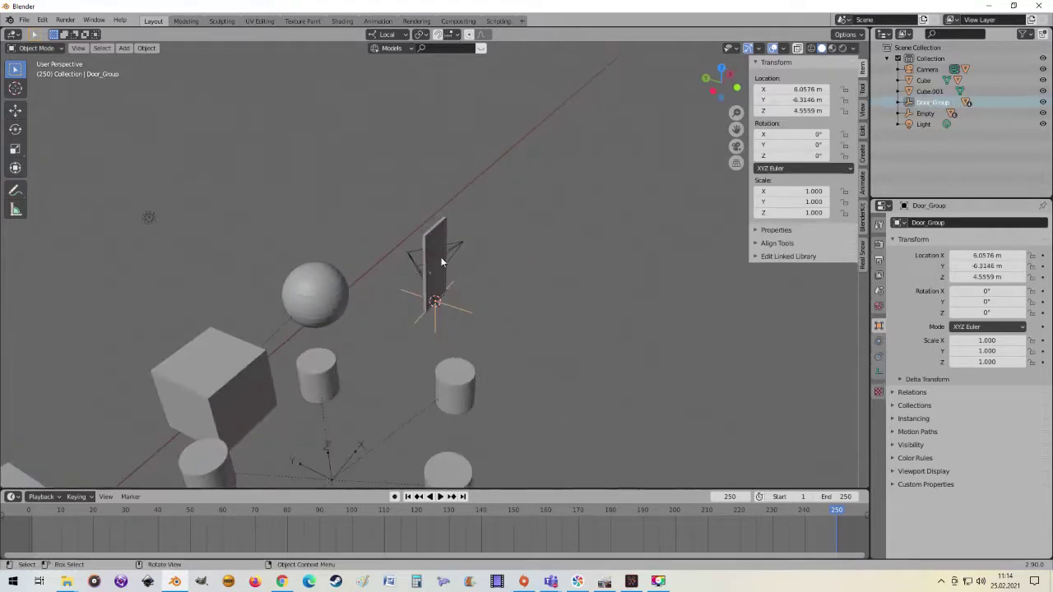
mouse_move(431, 285)
middle_mouse_down()
mouse_move(571, 301)
mouse_move(387, 242)
mouse_move(417, 320)
mouse_move(436, 317)
middle_mouse_up()
key("g")
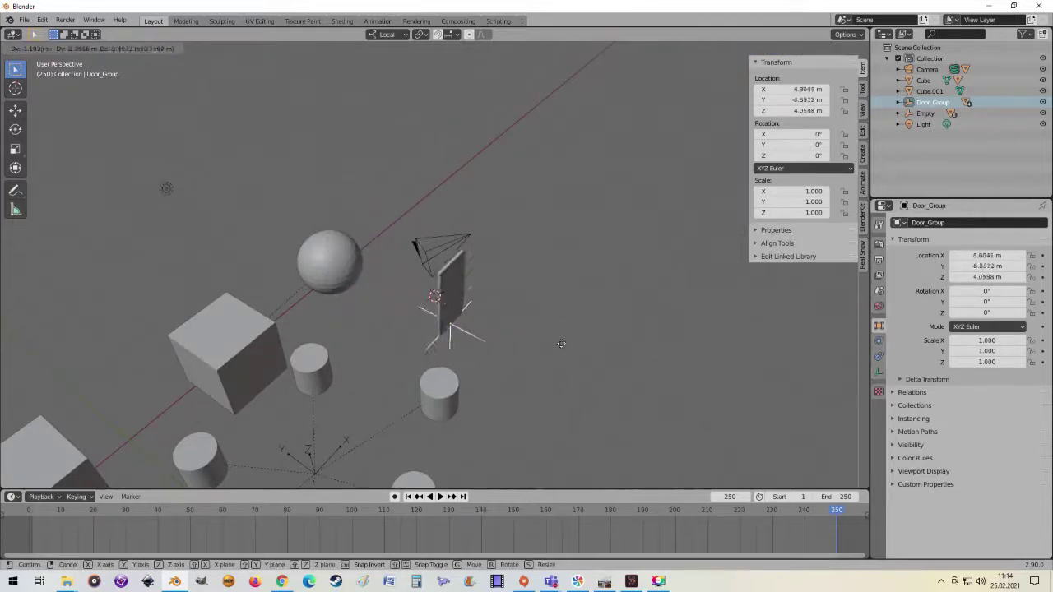
left_click(445, 319)
mouse_move(516, 319)
middle_mouse_down()
mouse_move(648, 358)
mouse_move(500, 395)
middle_mouse_up()
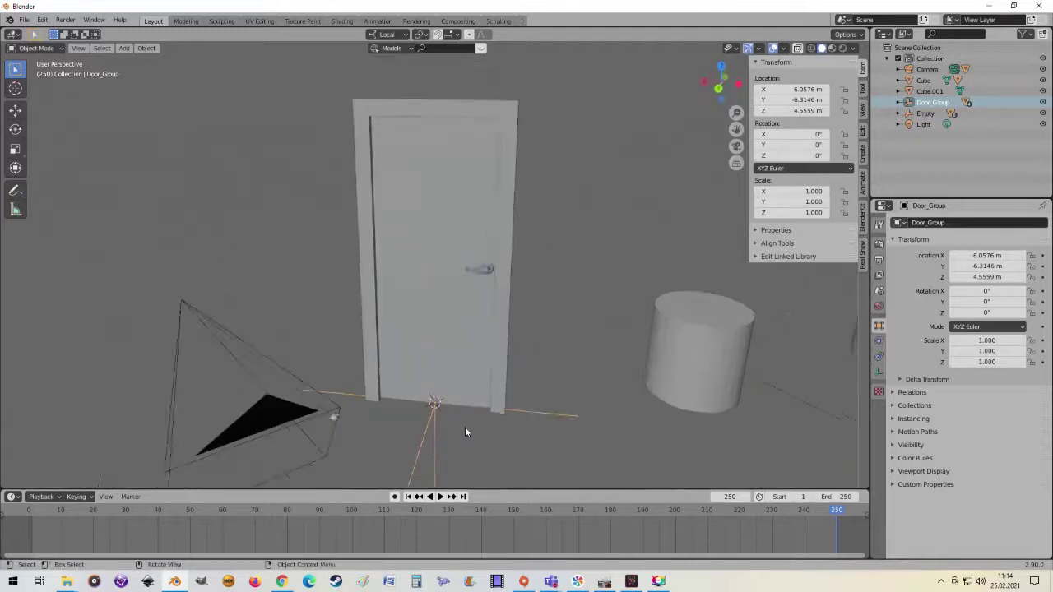
scroll(439, 435, "down", 2)
mouse_move(401, 379)
middle_mouse_down()
mouse_move(457, 327)
mouse_move(510, 359)
mouse_move(365, 343)
mouse_move(329, 421)
mouse_move(426, 329)
mouse_move(440, 387)
mouse_move(434, 416)
mouse_move(453, 351)
middle_mouse_up()
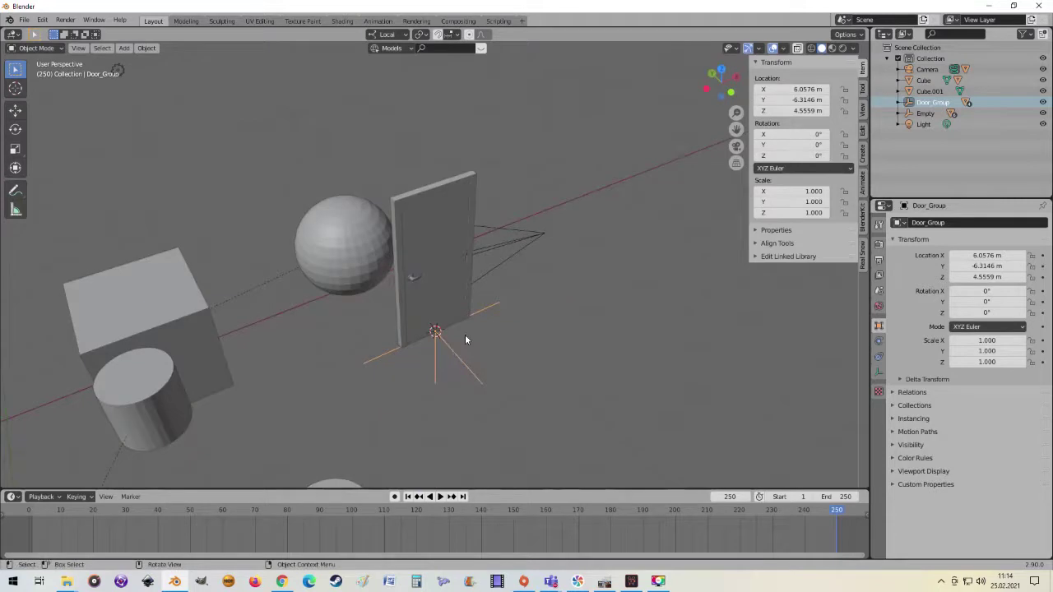
scroll(464, 339, "down", 2)
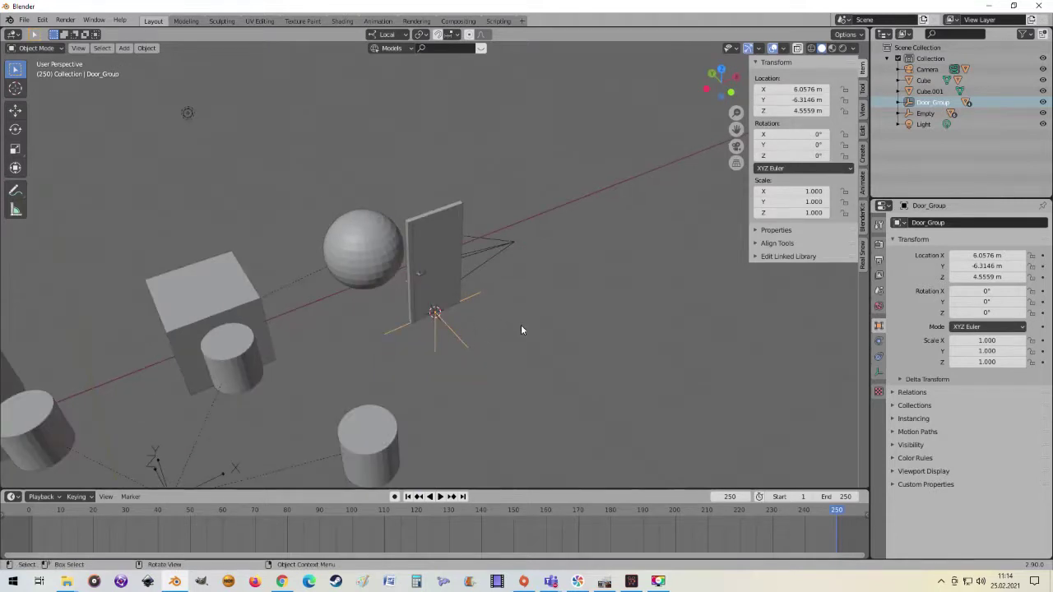
mouse_move(520, 330)
middle_mouse_down()
mouse_move(460, 360)
mouse_move(444, 337)
mouse_move(464, 360)
mouse_move(424, 357)
middle_mouse_up()
middle_click_drag(470, 327, 491, 320)
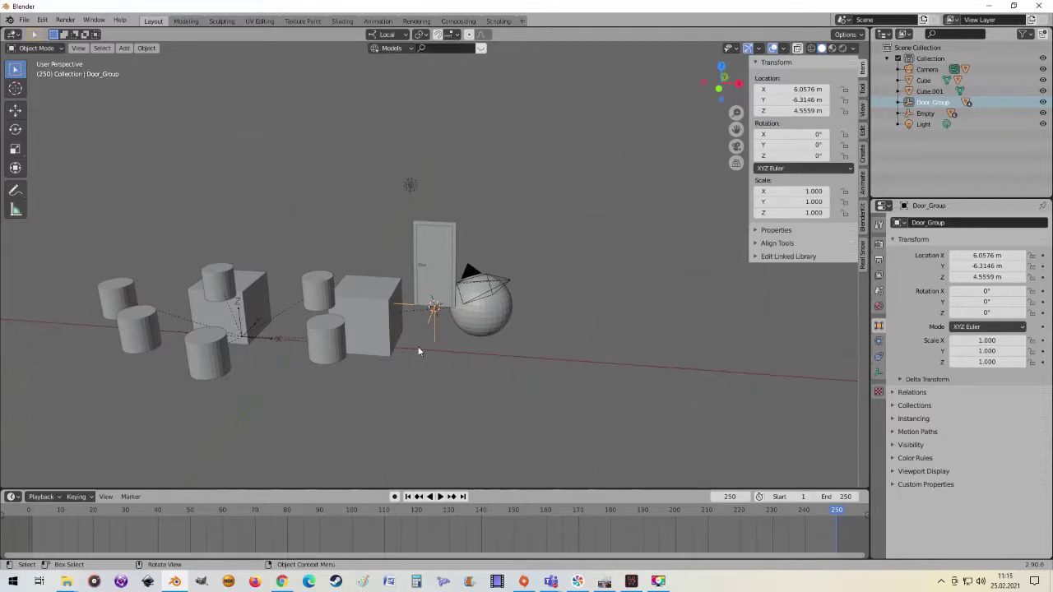
scroll(443, 363, "up", 3)
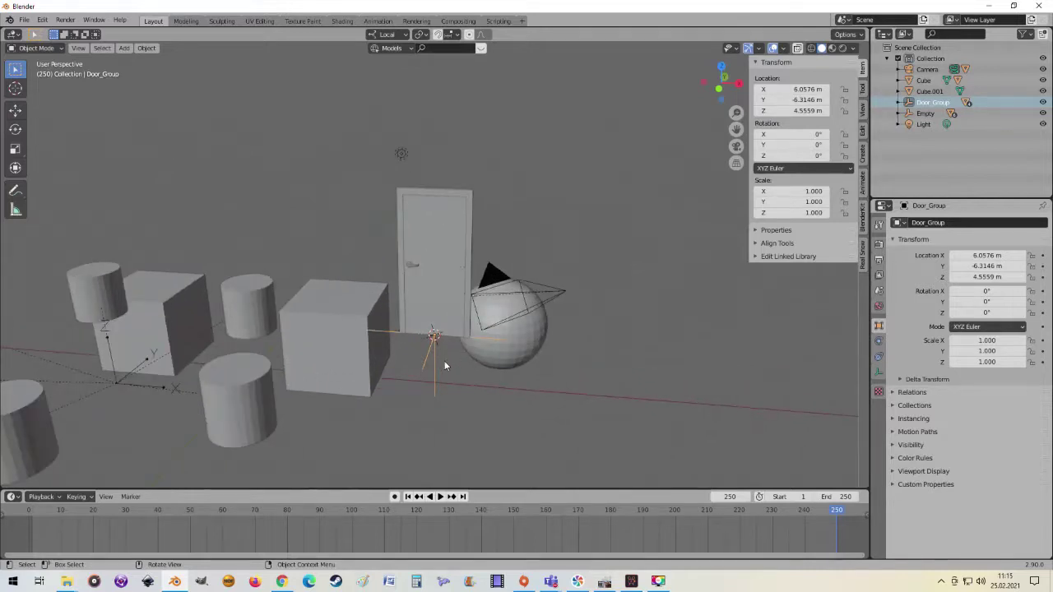
scroll(445, 362, "down", 1)
scroll(444, 362, "down", 1)
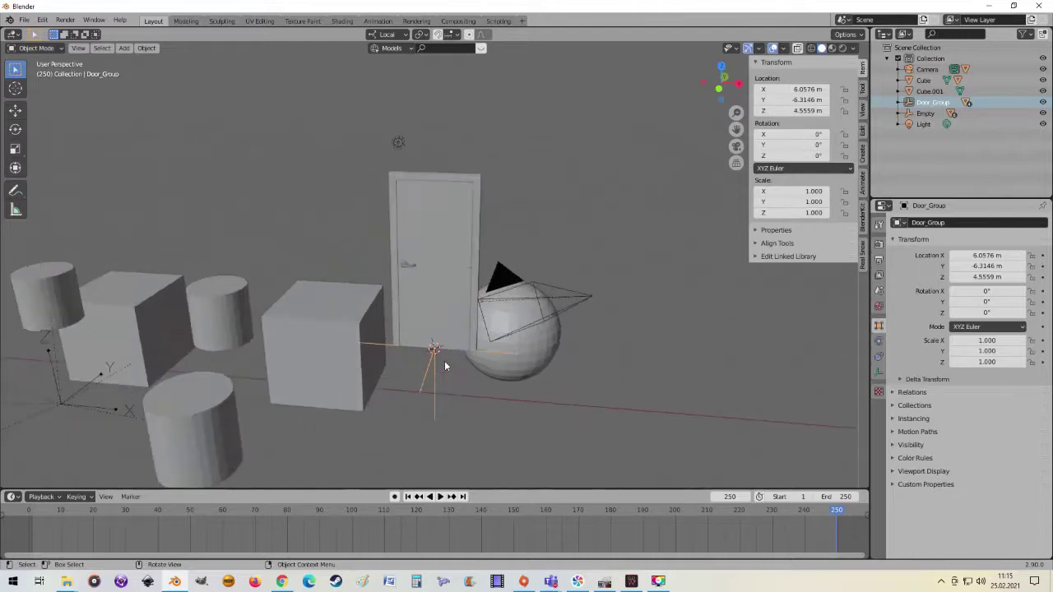
scroll(453, 395, "down", 1)
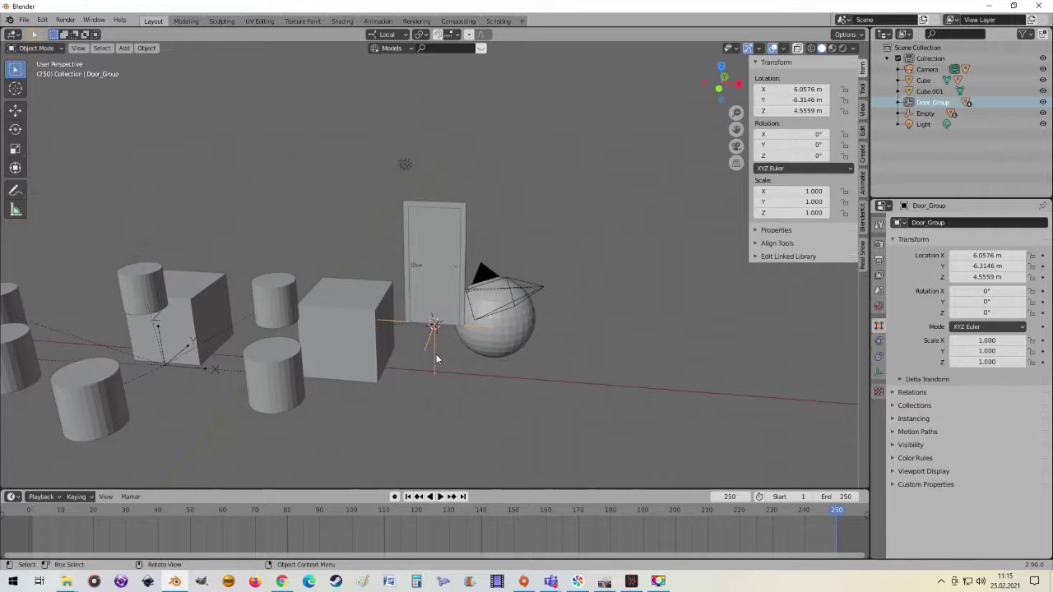
Move the door assembly right of the sphere, to X 9.2606, Y -5.6677, Z 4.9753.
key("g")
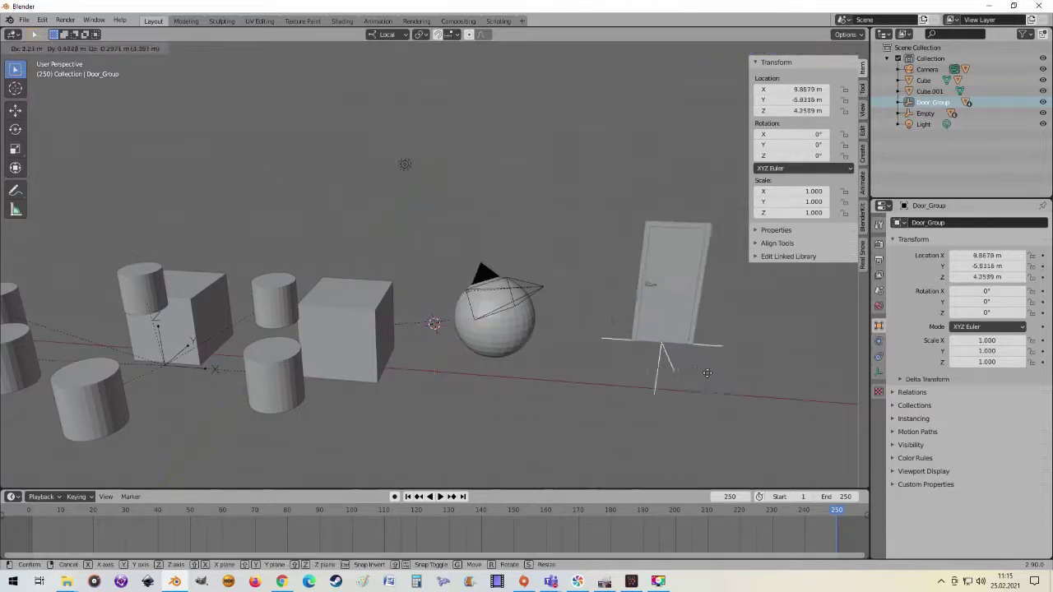
left_click(645, 300)
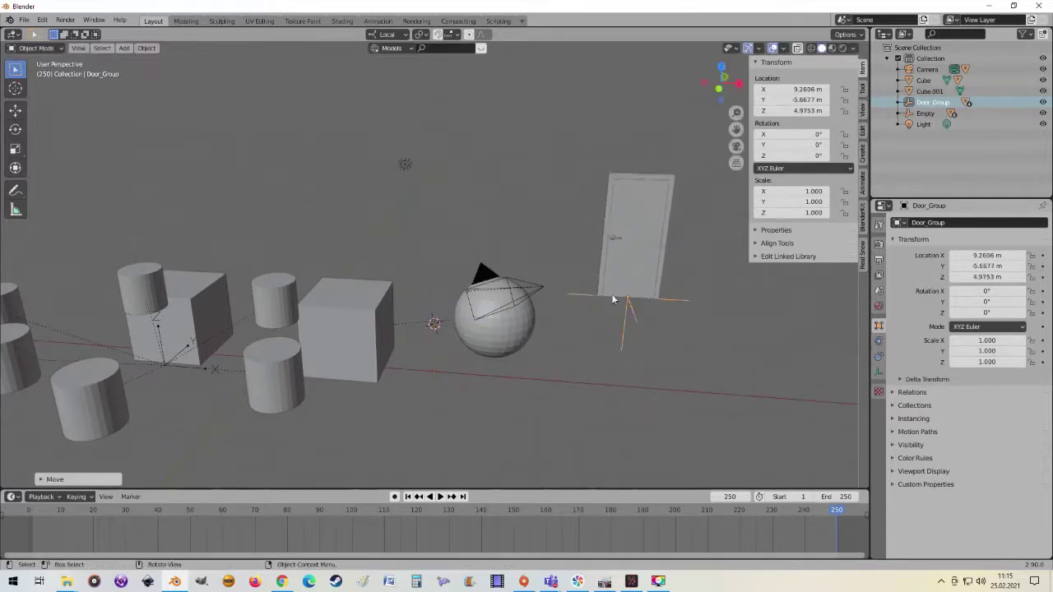
mouse_move(645, 299)
middle_mouse_down()
mouse_move(638, 377)
mouse_move(567, 359)
mouse_move(468, 379)
mouse_move(498, 367)
mouse_move(471, 352)
mouse_move(489, 357)
middle_mouse_up()
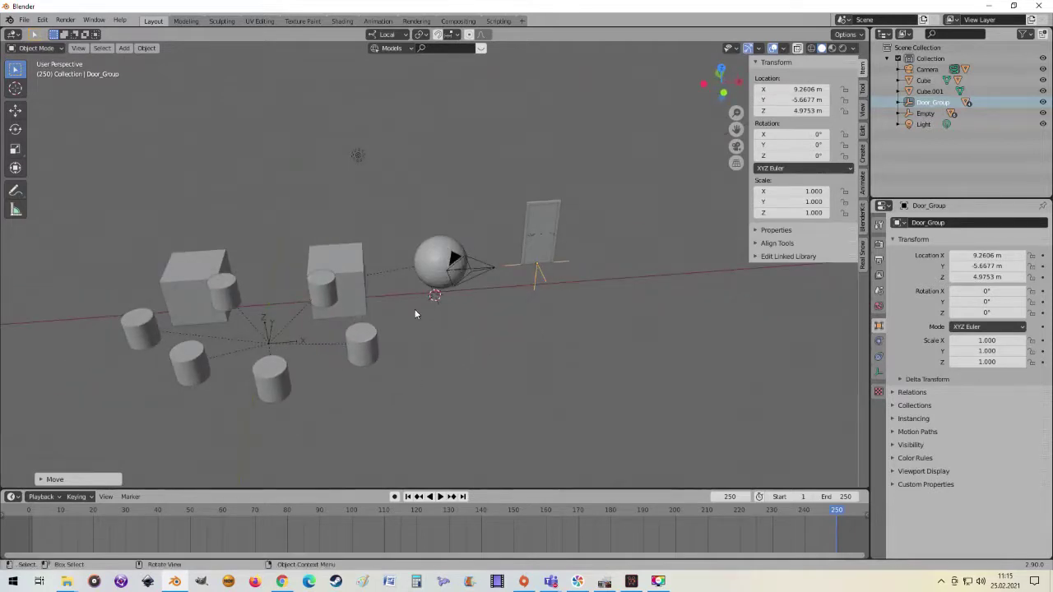
mouse_move(354, 330)
middle_mouse_down()
mouse_move(388, 329)
mouse_move(340, 318)
mouse_move(374, 319)
mouse_move(425, 353)
middle_mouse_up()
scroll(374, 314, "down", 2)
scroll(411, 324, "down", 2)
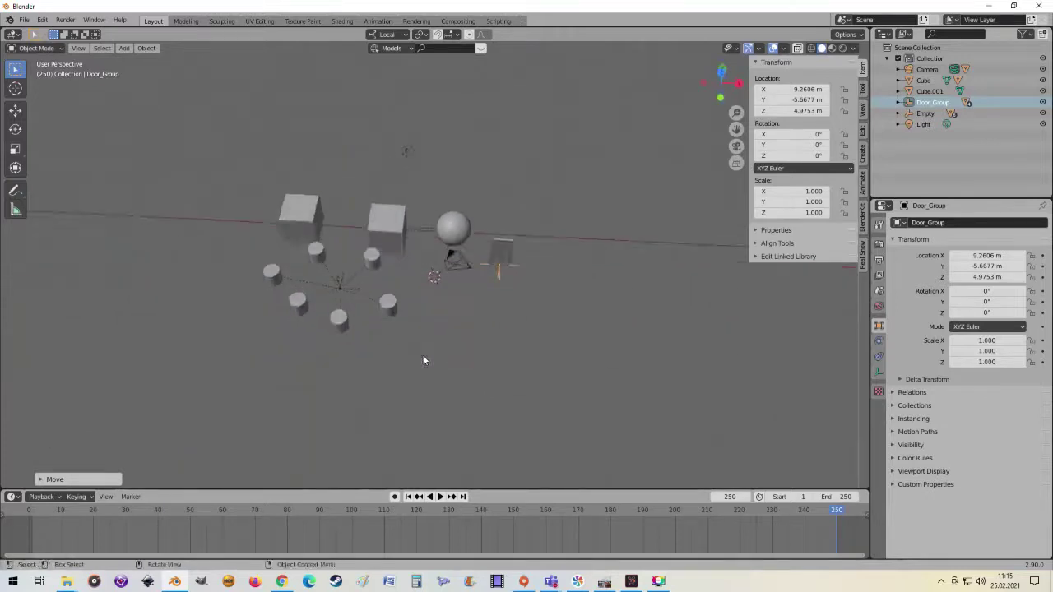
scroll(427, 352, "up", 4)
scroll(428, 352, "down", 1)
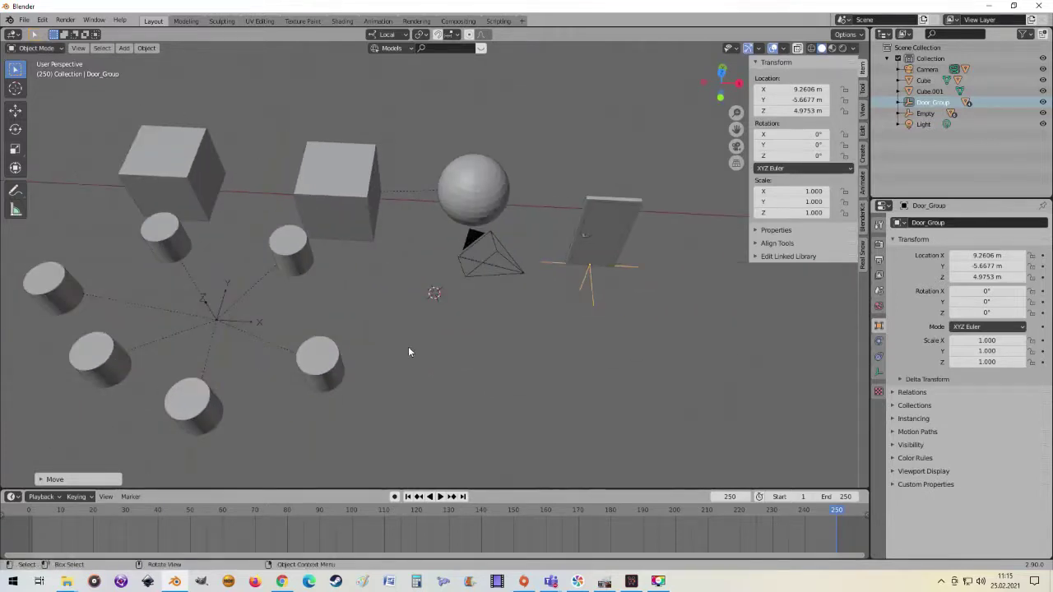
scroll(404, 352, "down", 2)
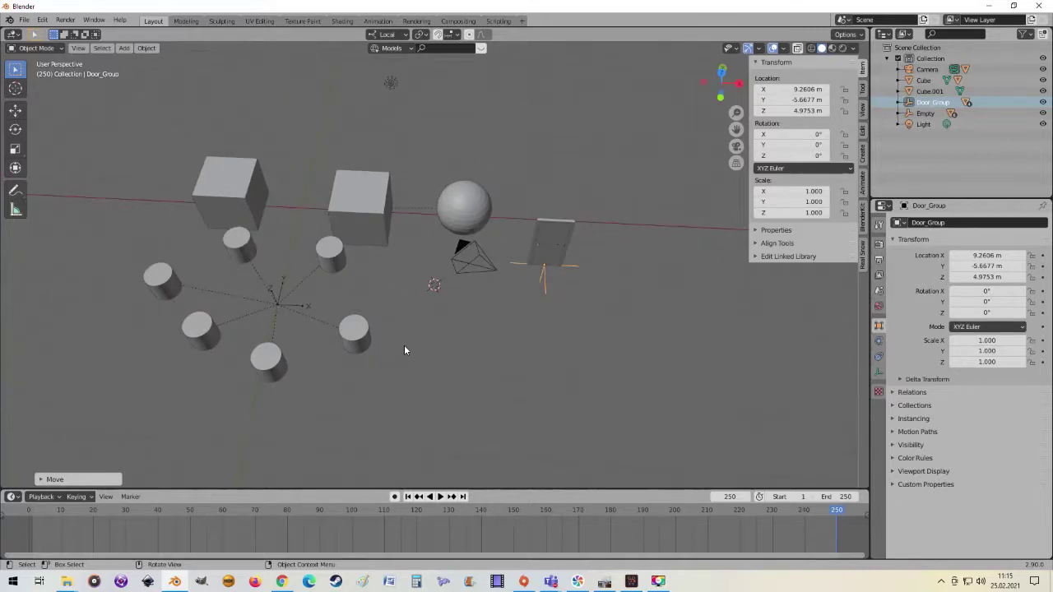
middle_click_drag(357, 346, 373, 302)
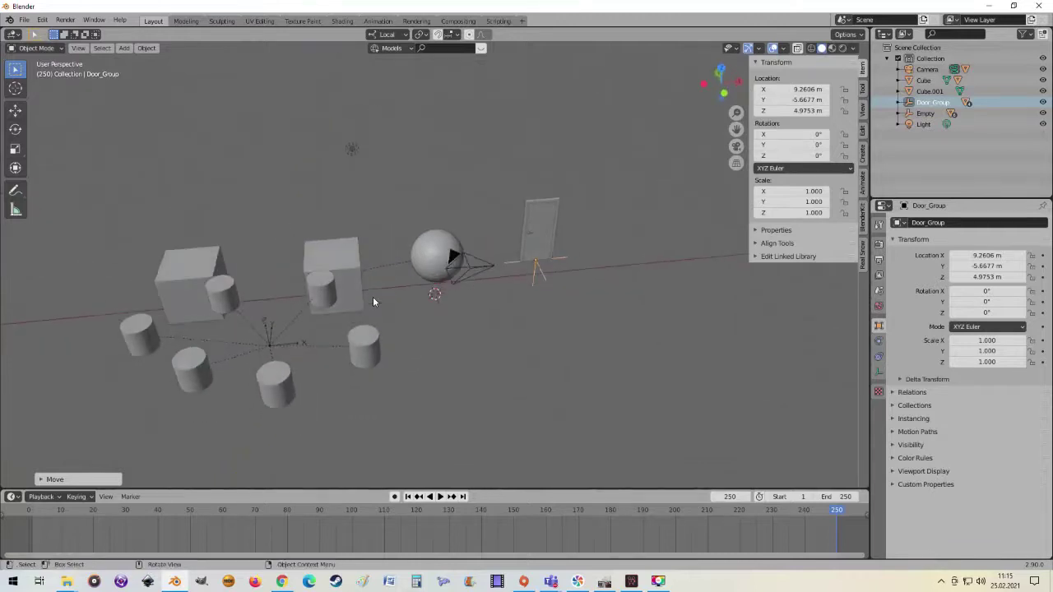
Add a Suzanne monkey mesh and orbit around it.
left_click(123, 48)
mouse_move(157, 61)
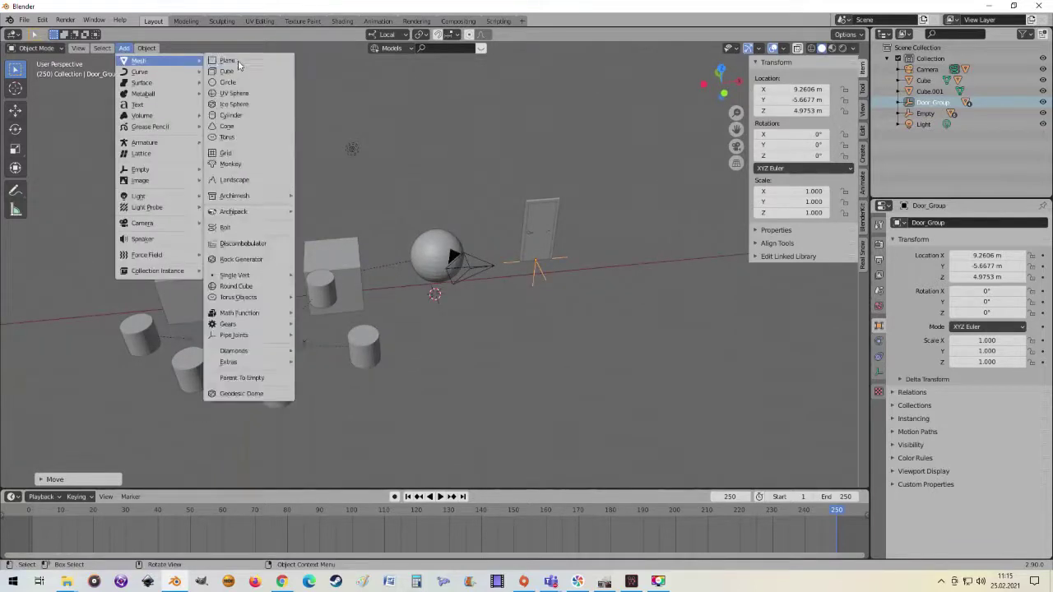
left_click(230, 164)
scroll(429, 354, "up", 2)
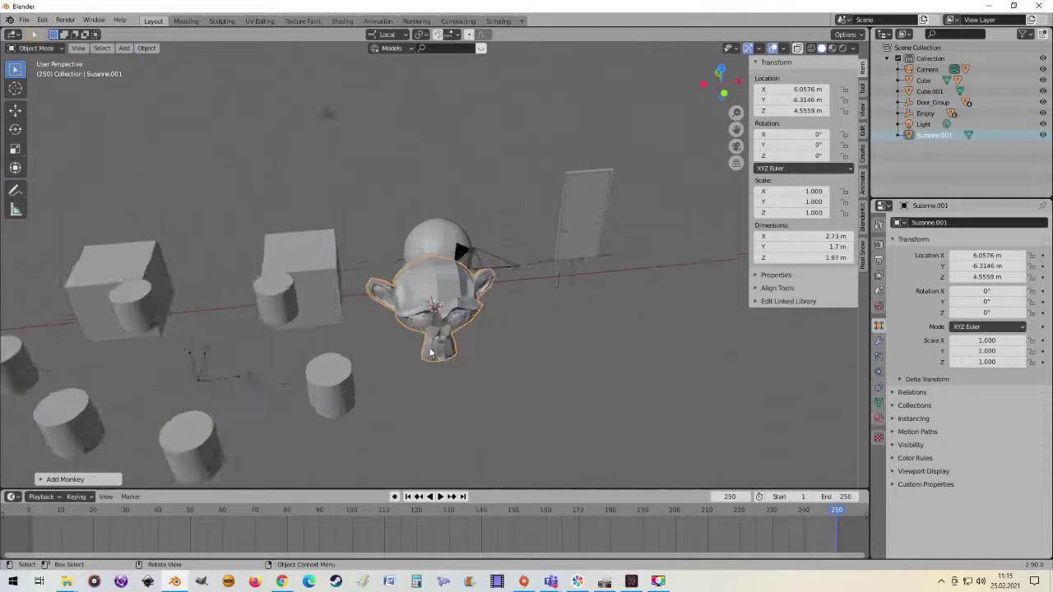
scroll(429, 354, "down", 3)
mouse_move(429, 354)
middle_mouse_down()
mouse_move(448, 390)
mouse_move(426, 368)
mouse_move(441, 357)
mouse_move(458, 369)
middle_mouse_up()
scroll(473, 374, "up", 2)
scroll(510, 366, "up", 2)
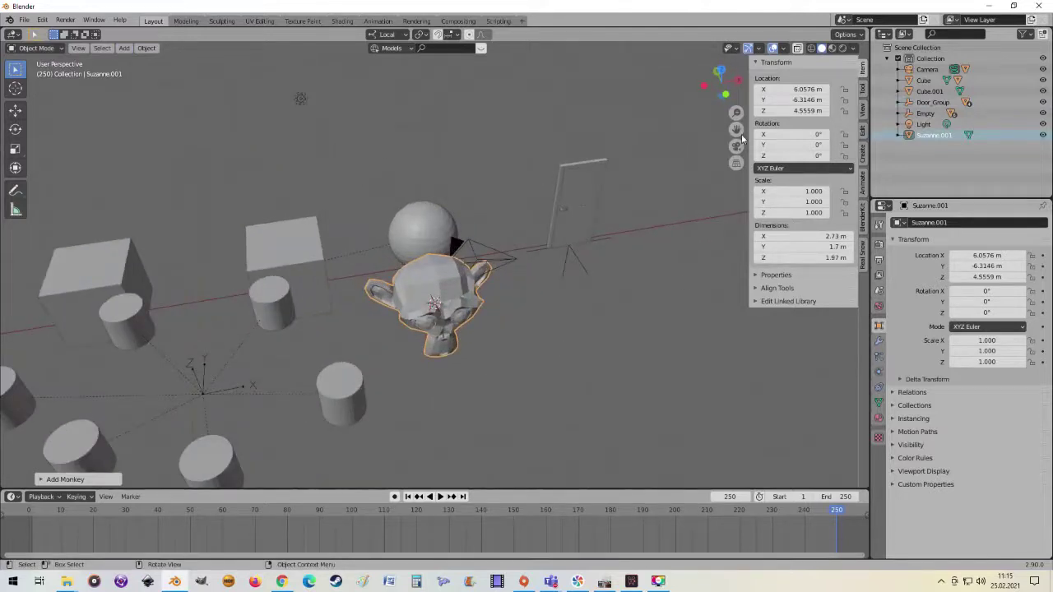
left_click_drag(736, 129, 567, 25)
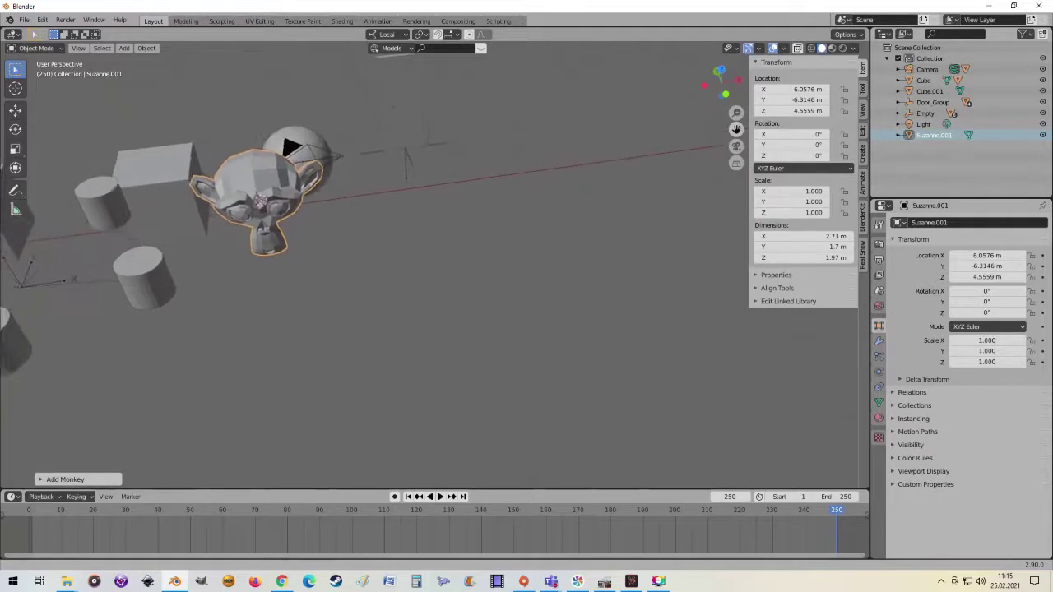
left_click_drag(736, 129, 606, 298)
mouse_move(606, 298)
middle_mouse_down()
mouse_move(650, 357)
mouse_move(581, 327)
mouse_move(539, 332)
middle_mouse_up()
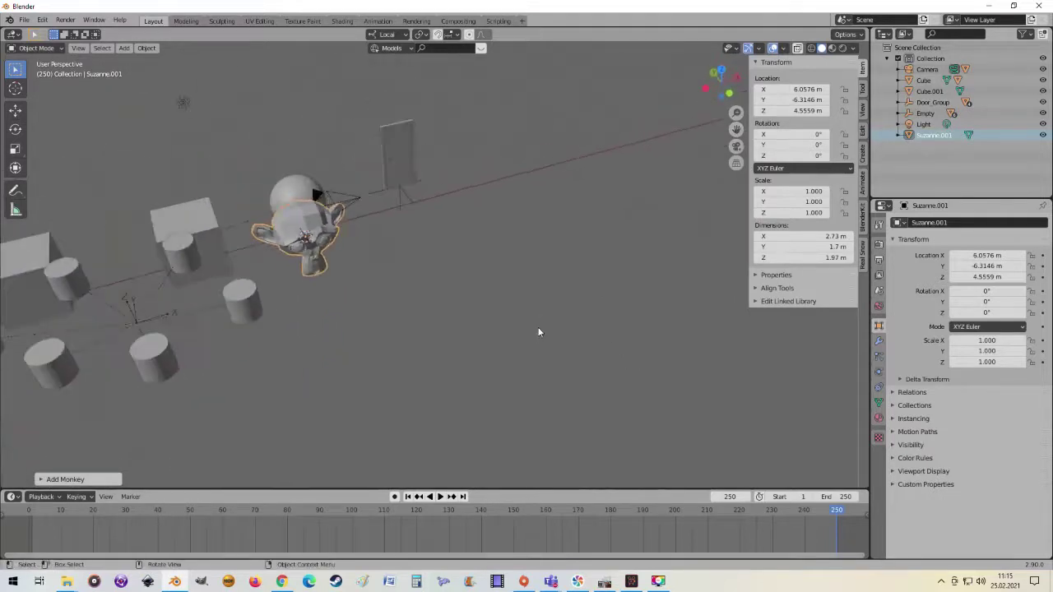
Add a Bezier circle scaled to 3.69 and move it to X 10.969, Y -11.241.
left_click(123, 48)
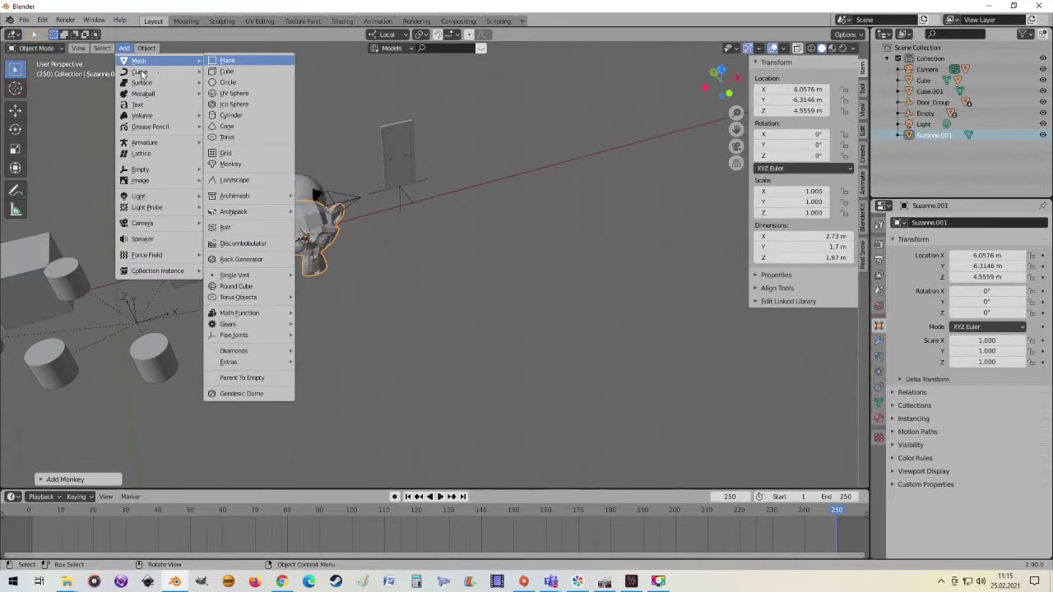
mouse_move(139, 71)
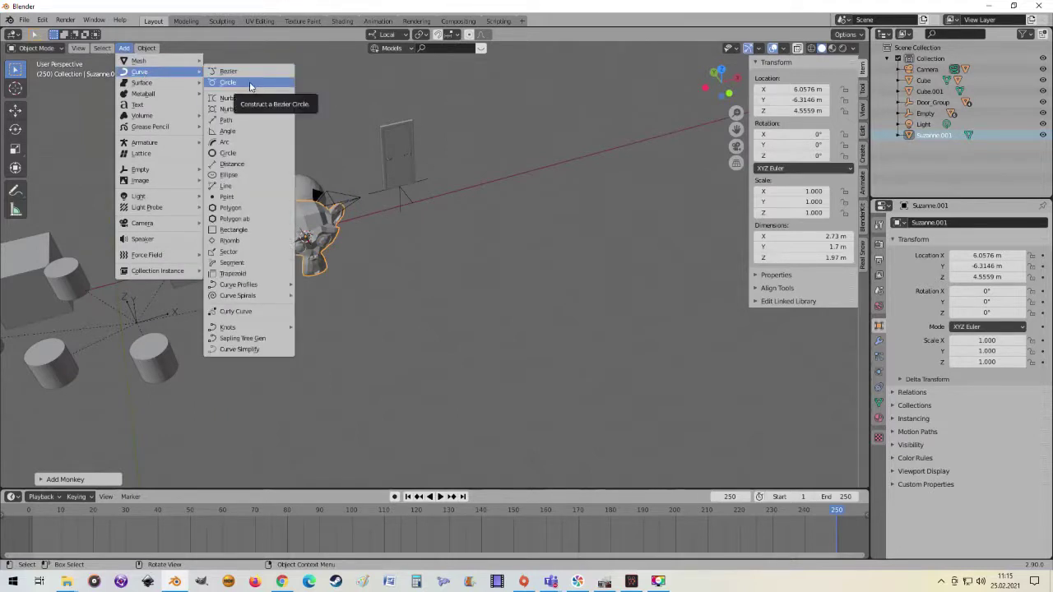
left_click(250, 84)
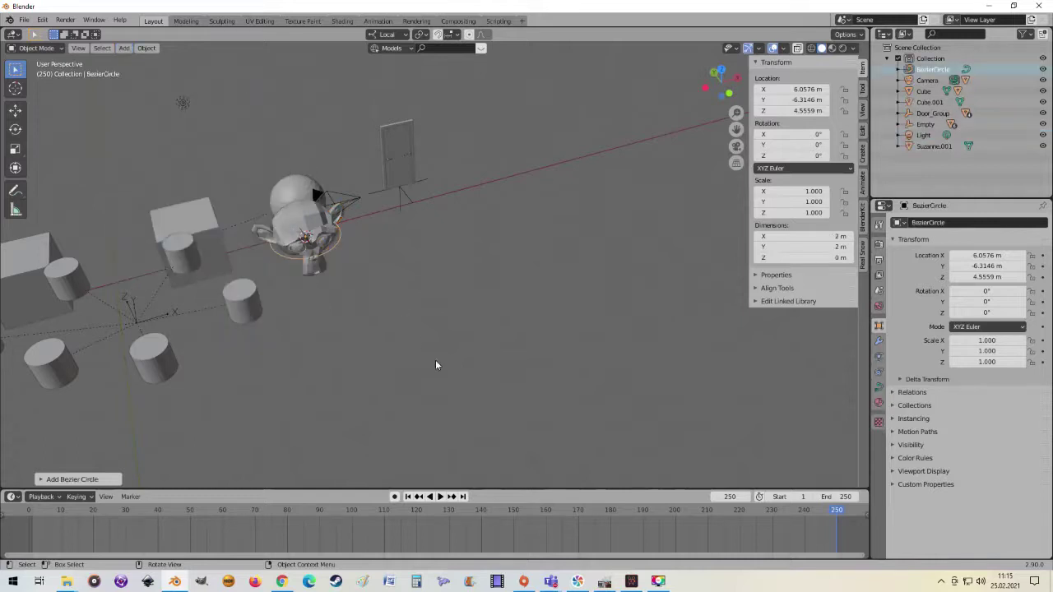
key("s")
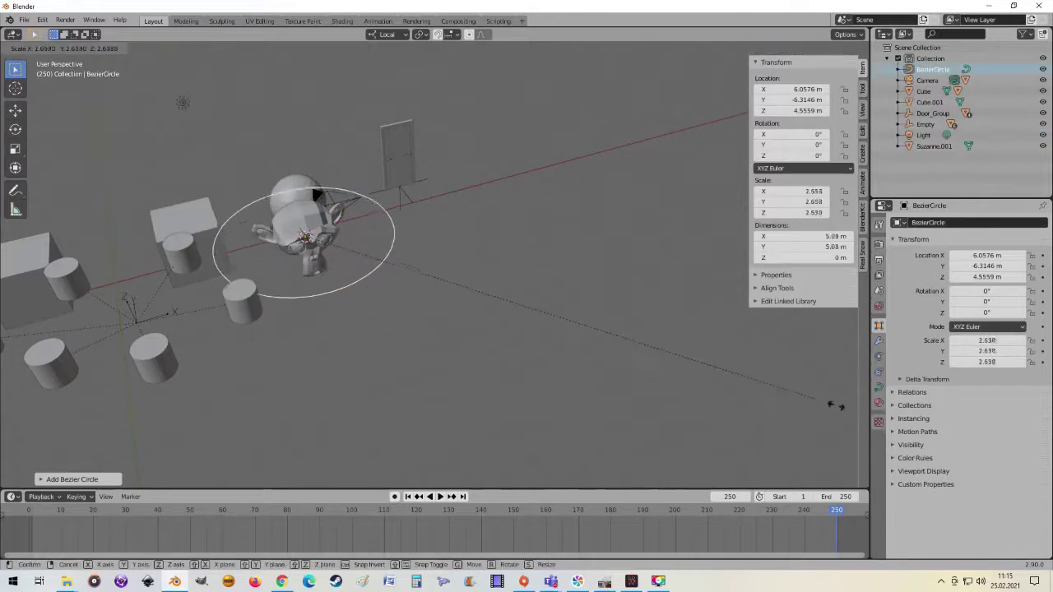
left_click(221, 409)
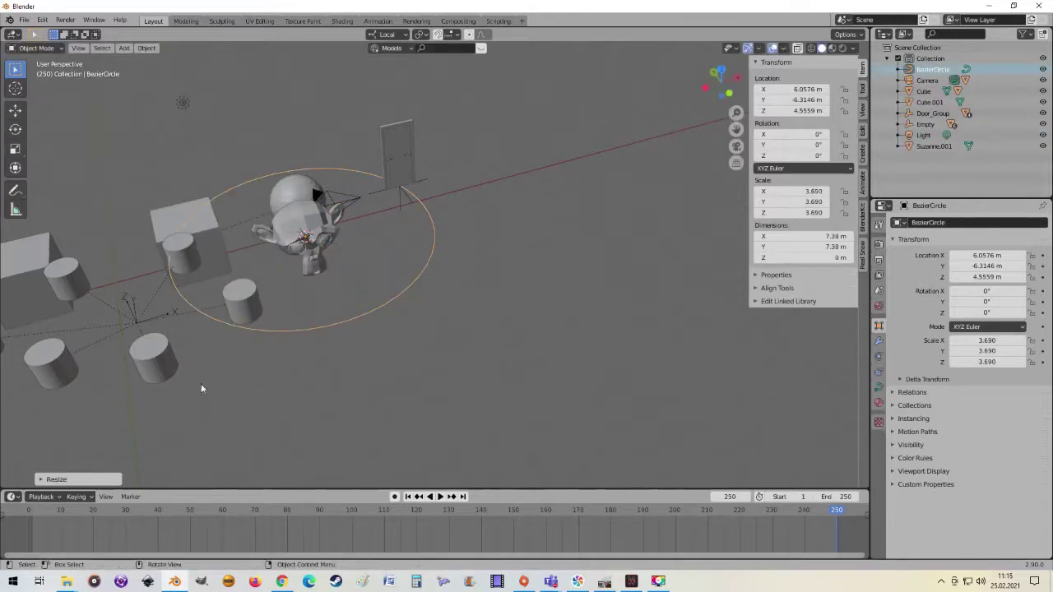
key("KP_7")
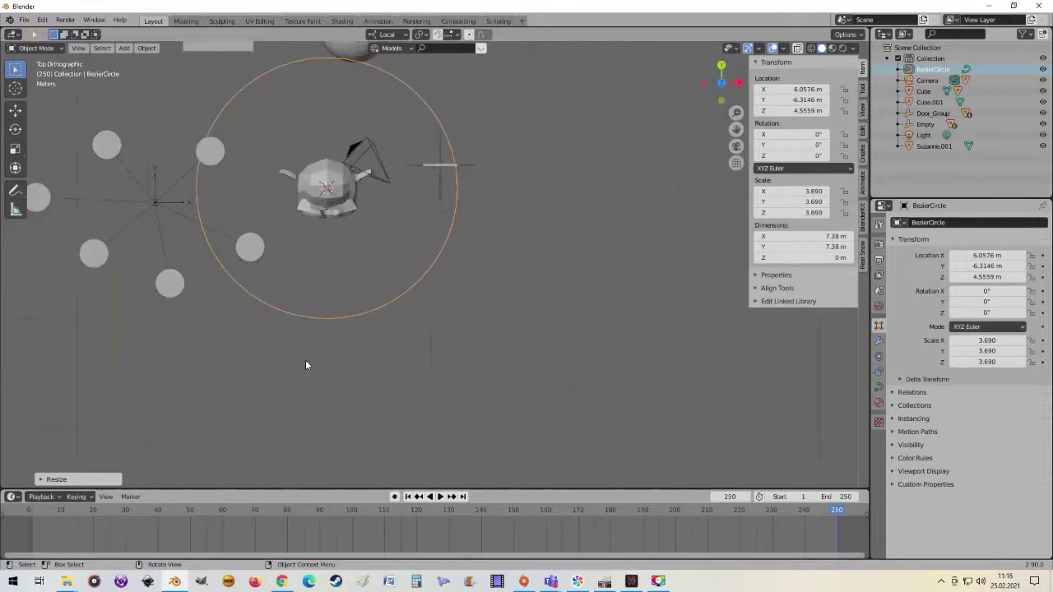
key("g")
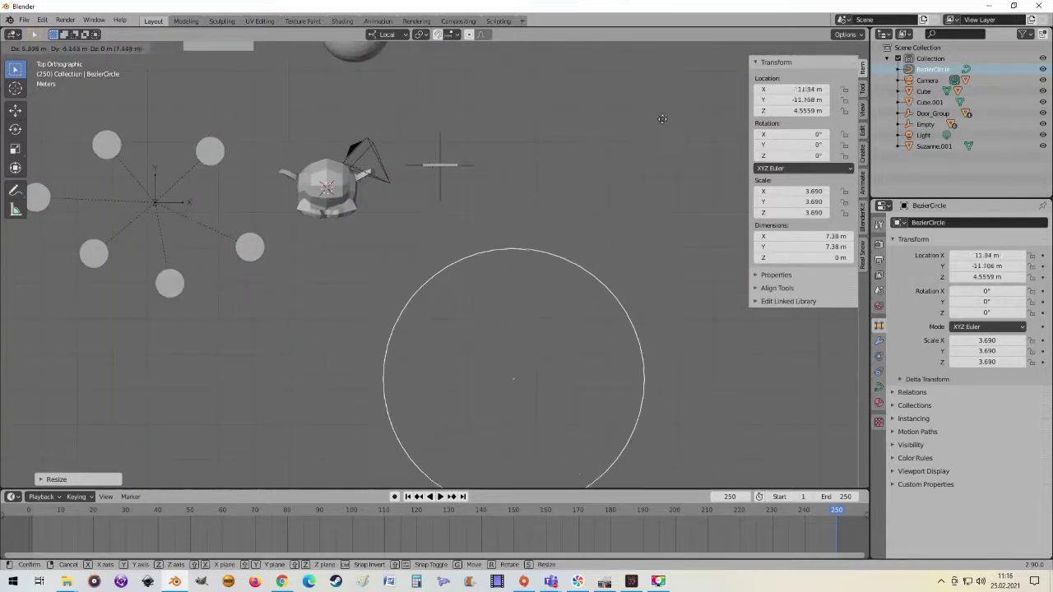
left_click(639, 141)
left_click_drag(729, 134, 685, 217)
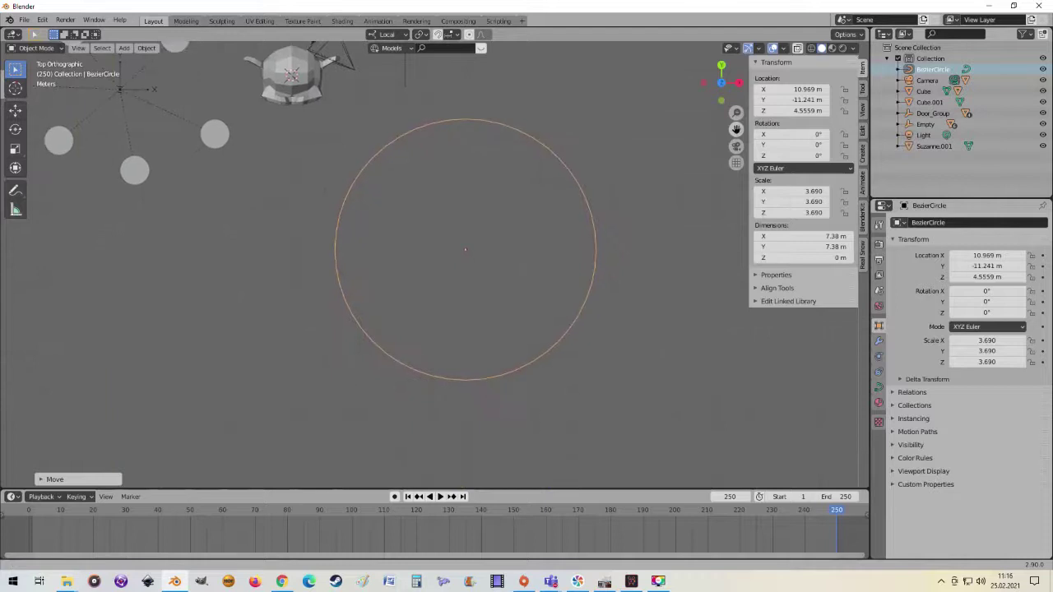
middle_click_drag(685, 217, 642, 179)
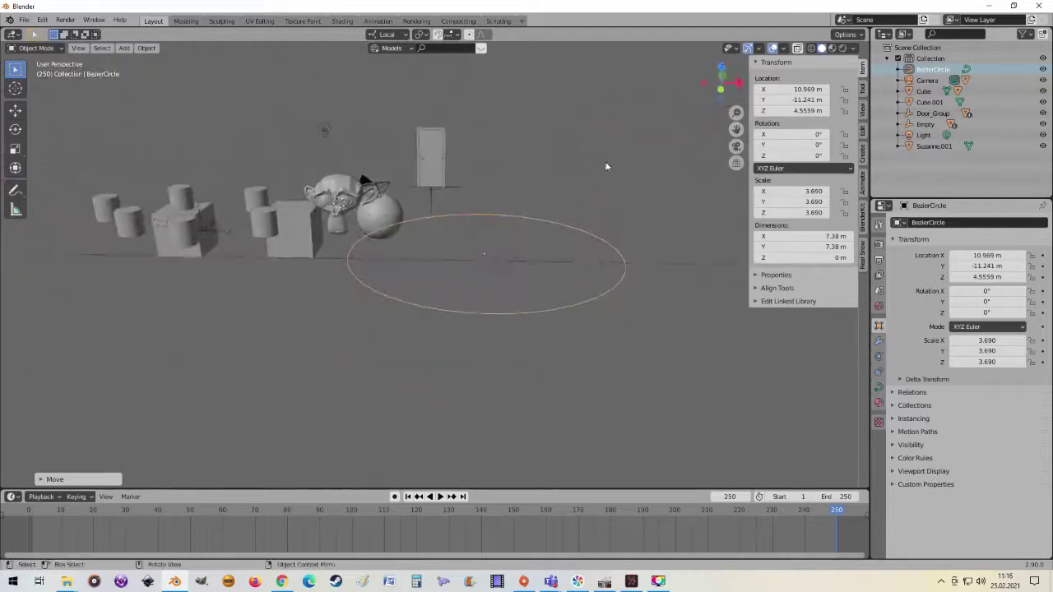
scroll(298, 237, "up", 3)
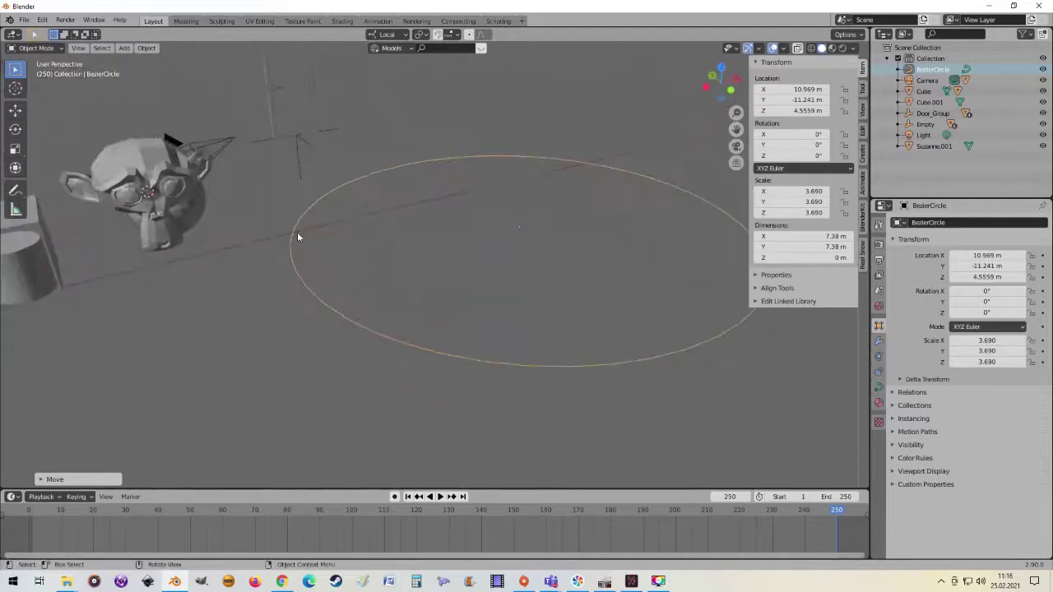
Parent Suzanne to the Bezier circle with Follow Path.
left_click(156, 173)
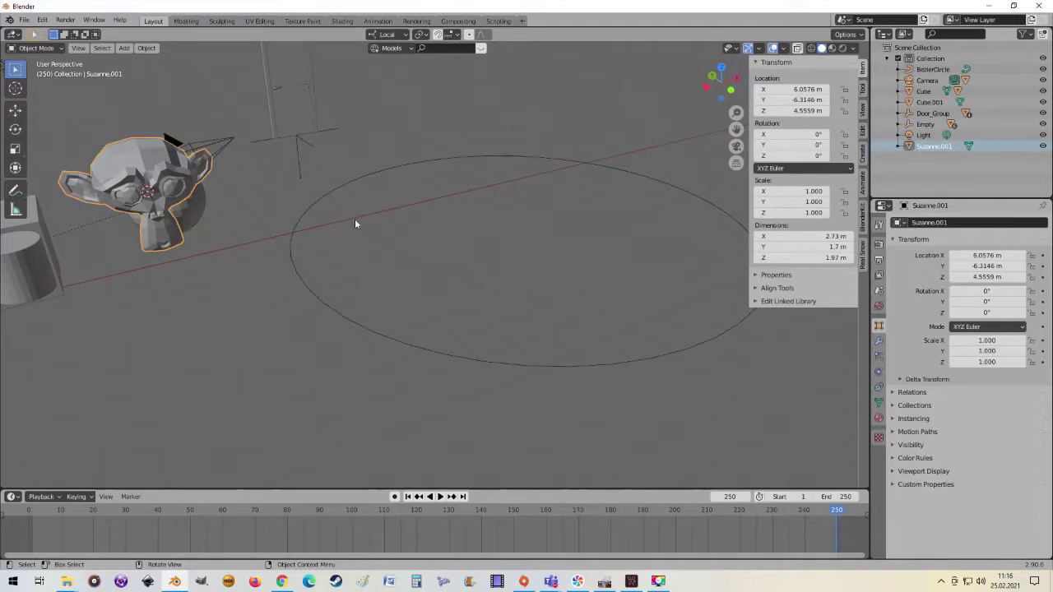
left_click(341, 188, "shift")
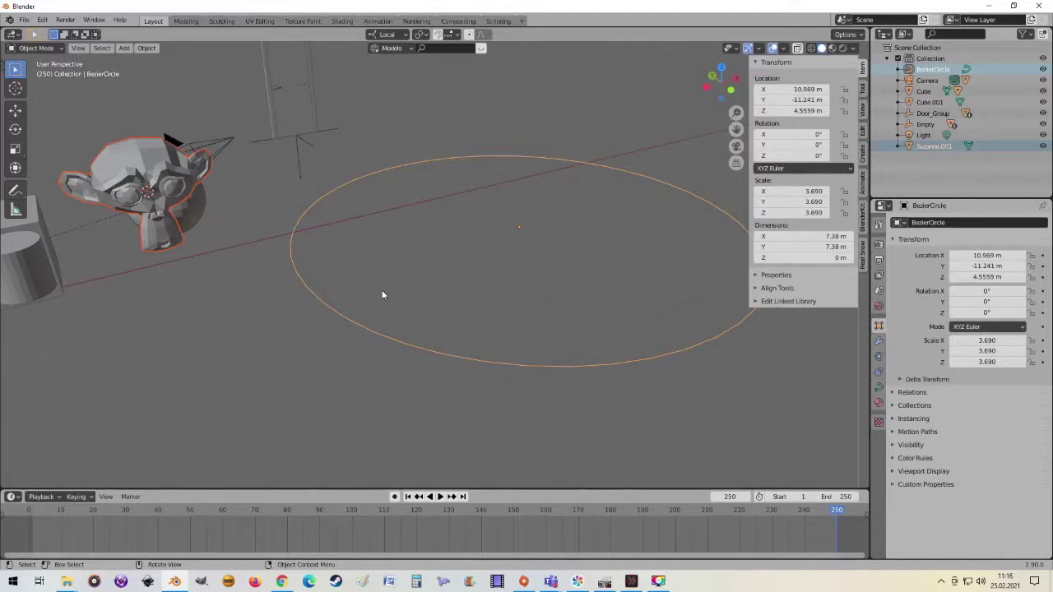
key("ctrl+p")
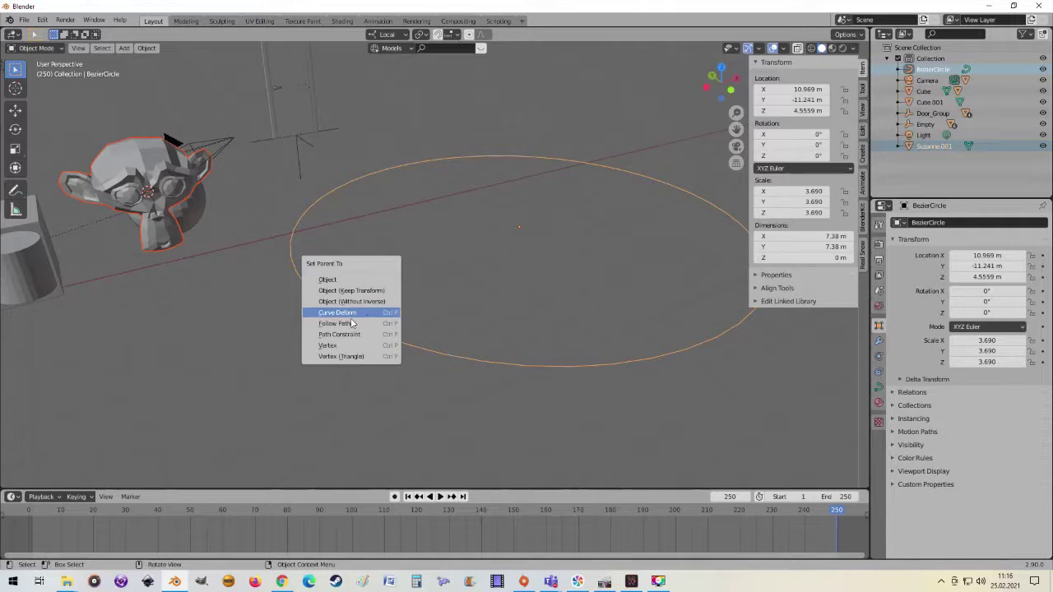
left_click(333, 325)
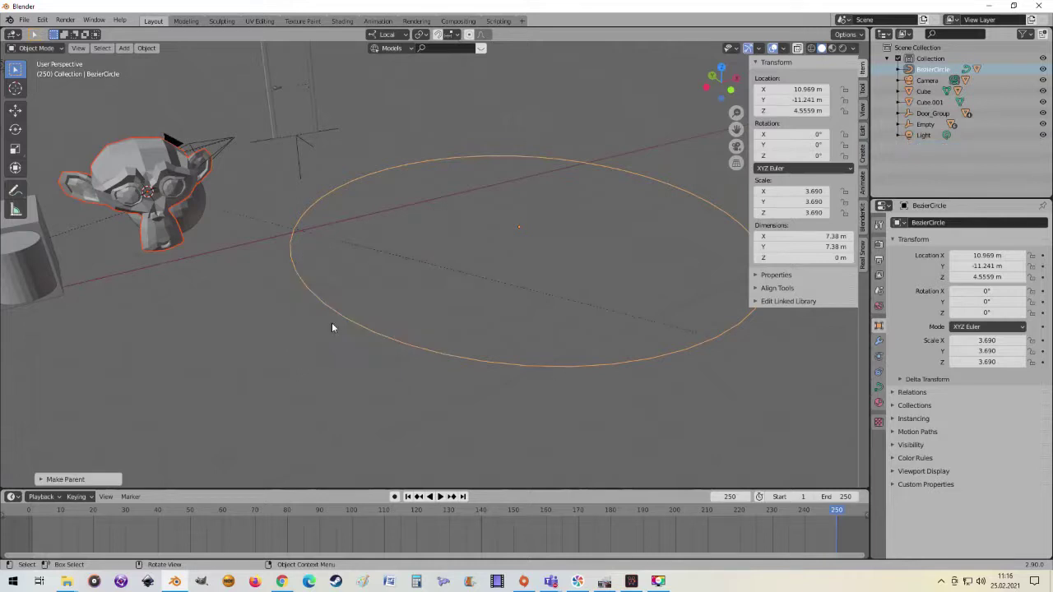
Play the animation to watch the monkey travel along the circle.
scroll(481, 329, "down", 3)
scroll(493, 339, "up", 2)
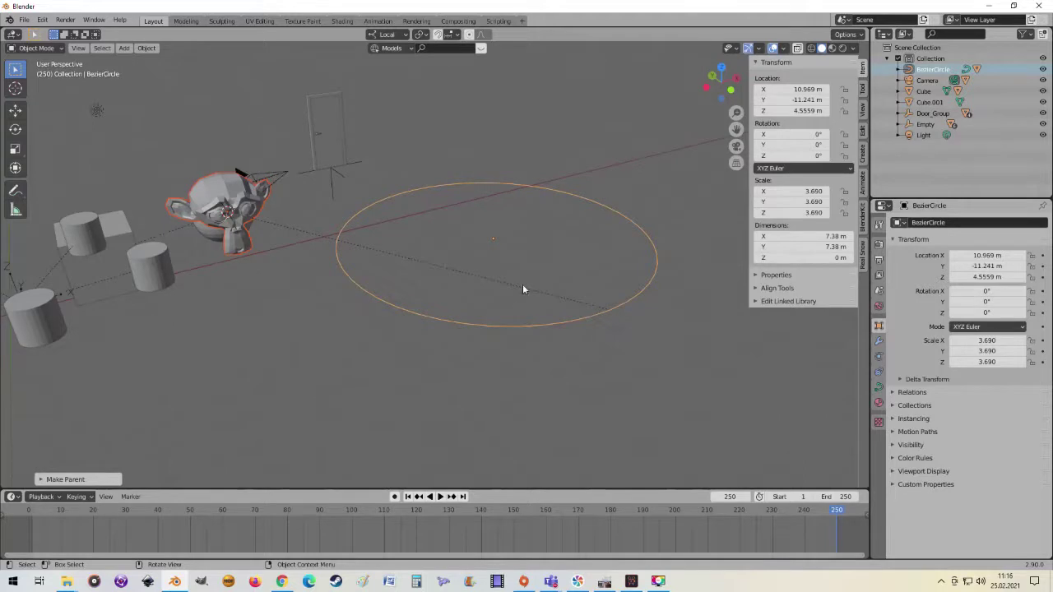
middle_click_drag(522, 290, 478, 329)
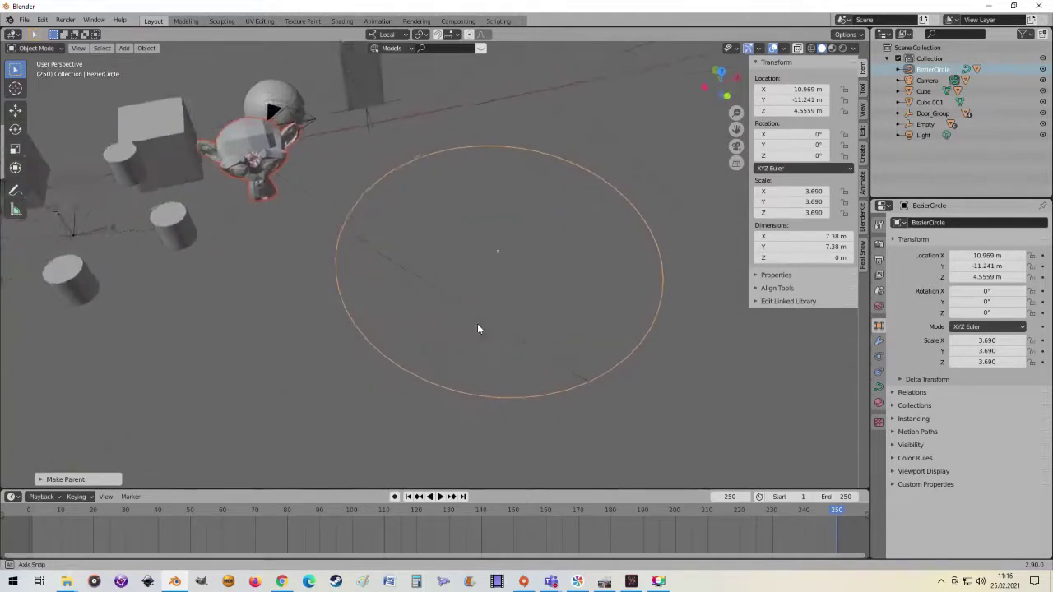
left_click(440, 497)
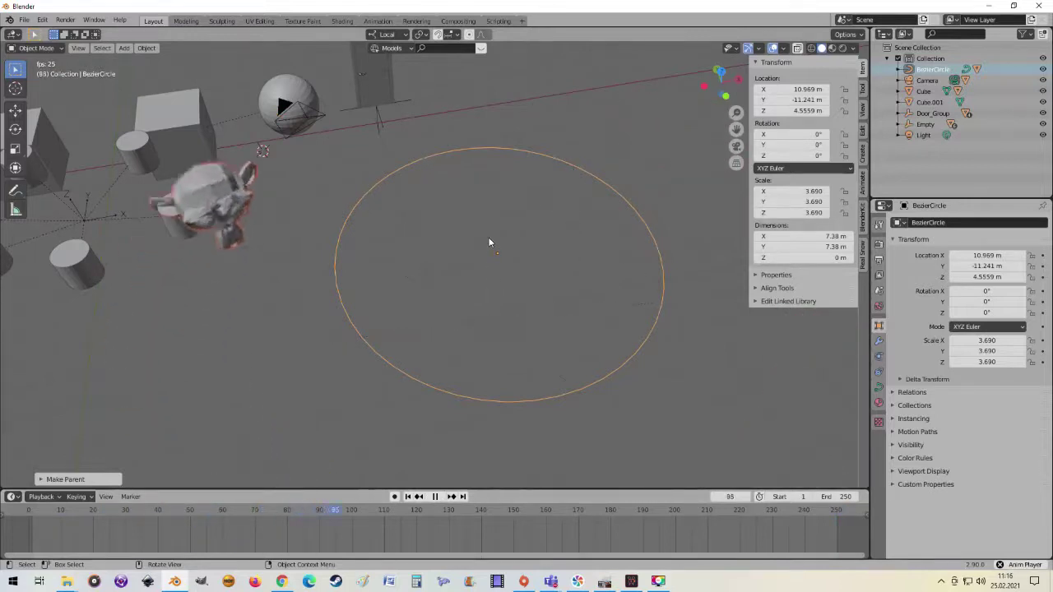
mouse_move(489, 243)
middle_mouse_down()
mouse_move(512, 288)
mouse_move(493, 334)
middle_mouse_up()
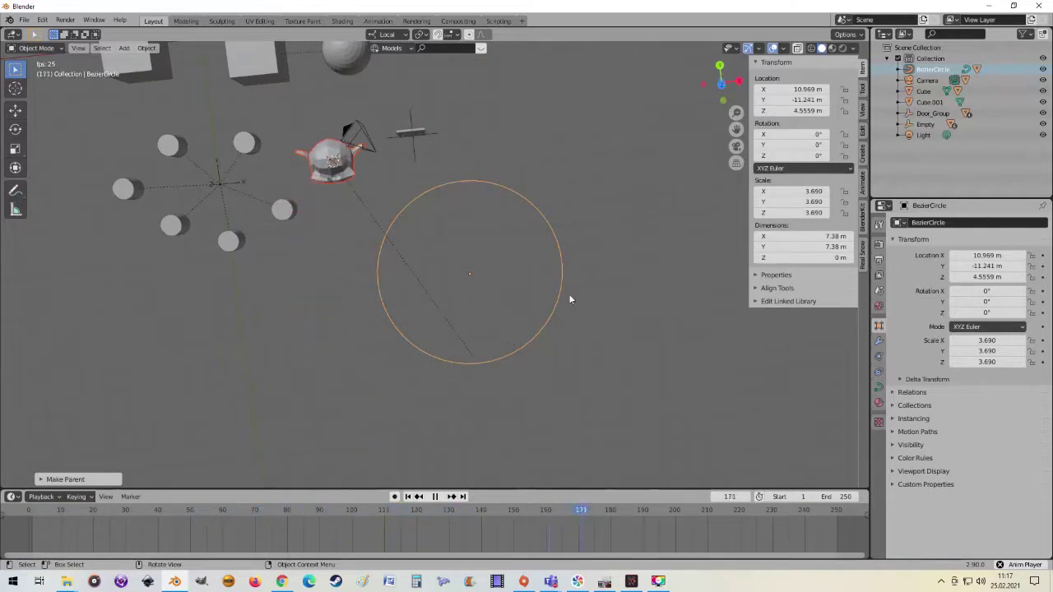
Stop playback, keep only the BezierCircle selected and tilt the view into perspective.
key("space")
key("shift+Right")
left_click(550, 316)
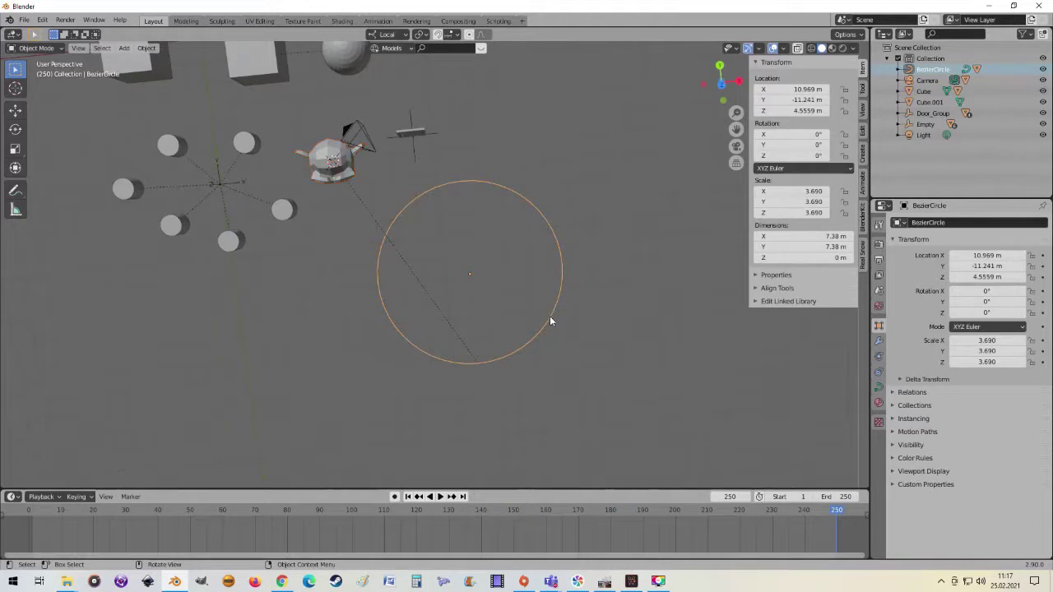
middle_click_drag(492, 311, 514, 237)
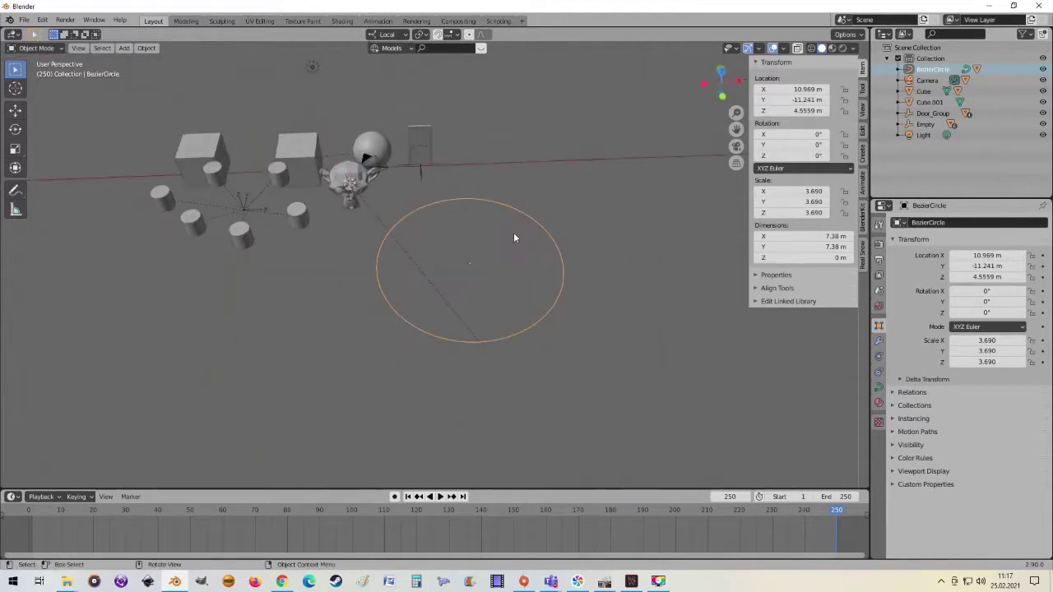
Set the circle's Path Animation Frames to 250 and play the animation.
left_click(877, 391)
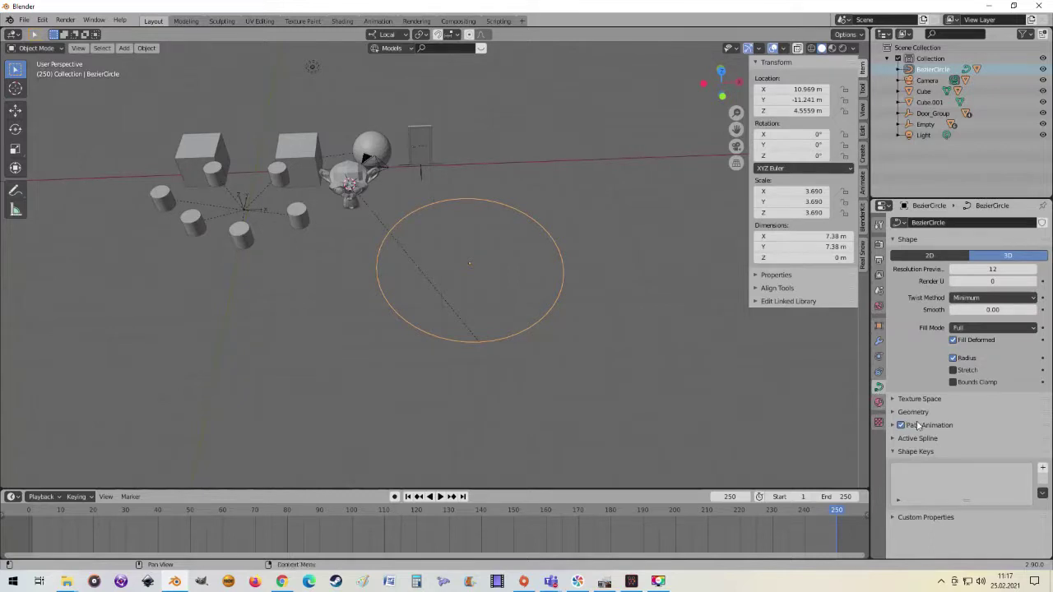
left_click(892, 425)
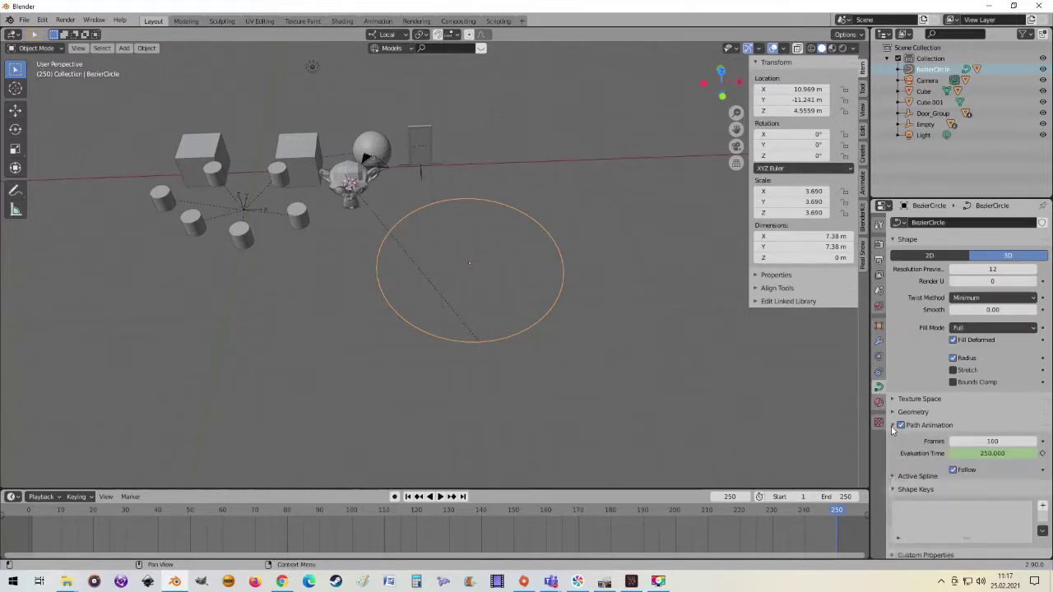
scroll(913, 457, "down", 1)
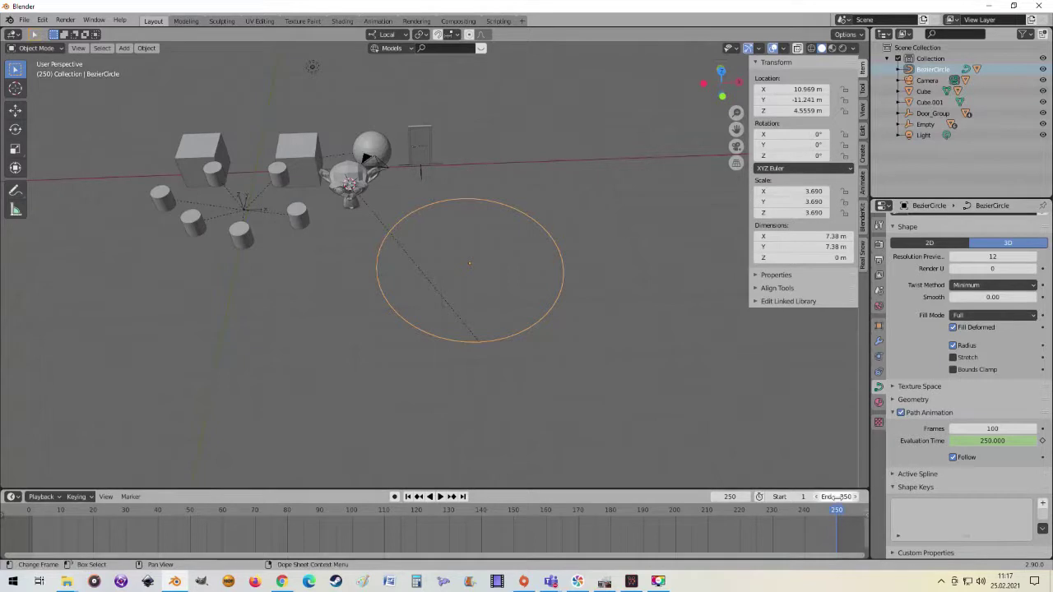
left_click(992, 428)
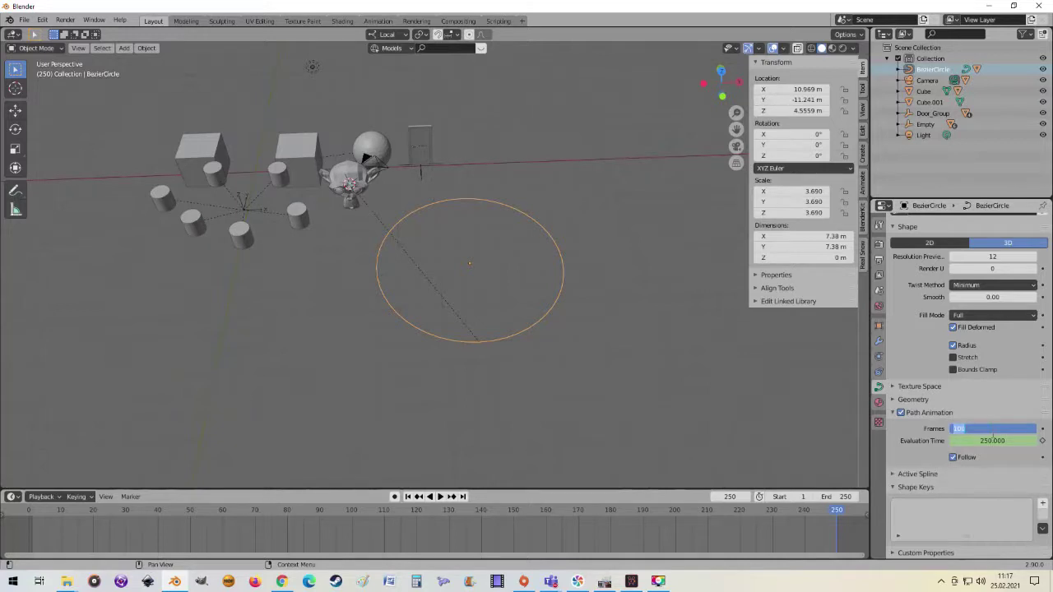
type("250")
key("Return")
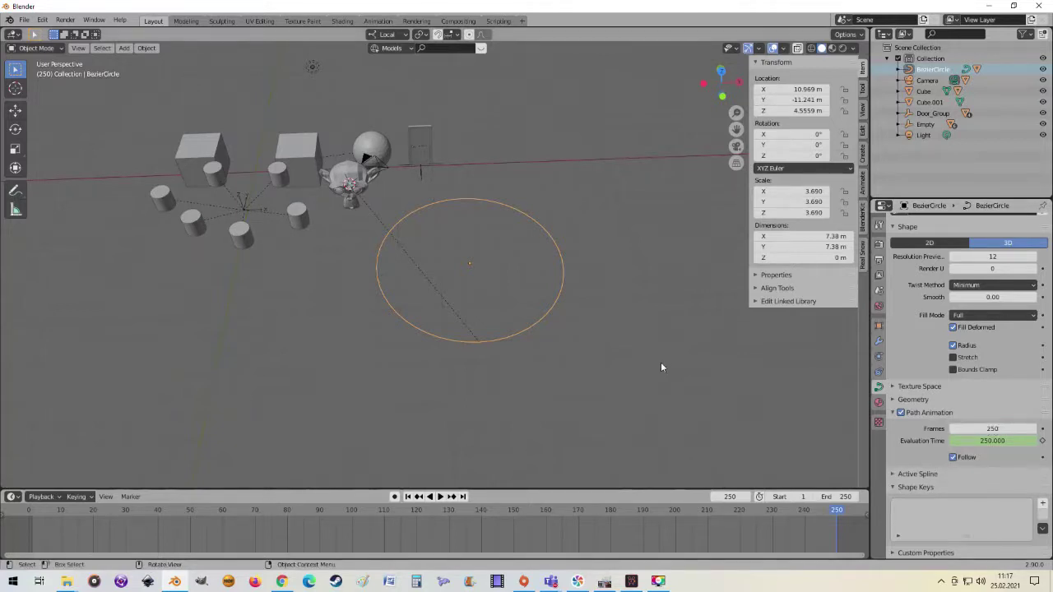
left_click(440, 496)
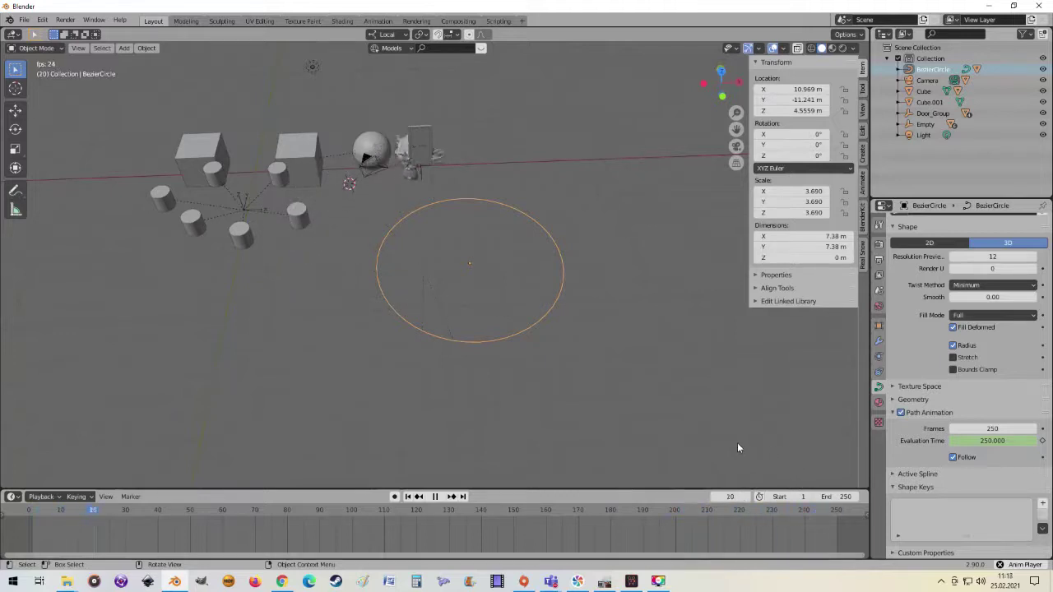
Set the path's Evaluation Time to 50 and play the animation.
key("Escape")
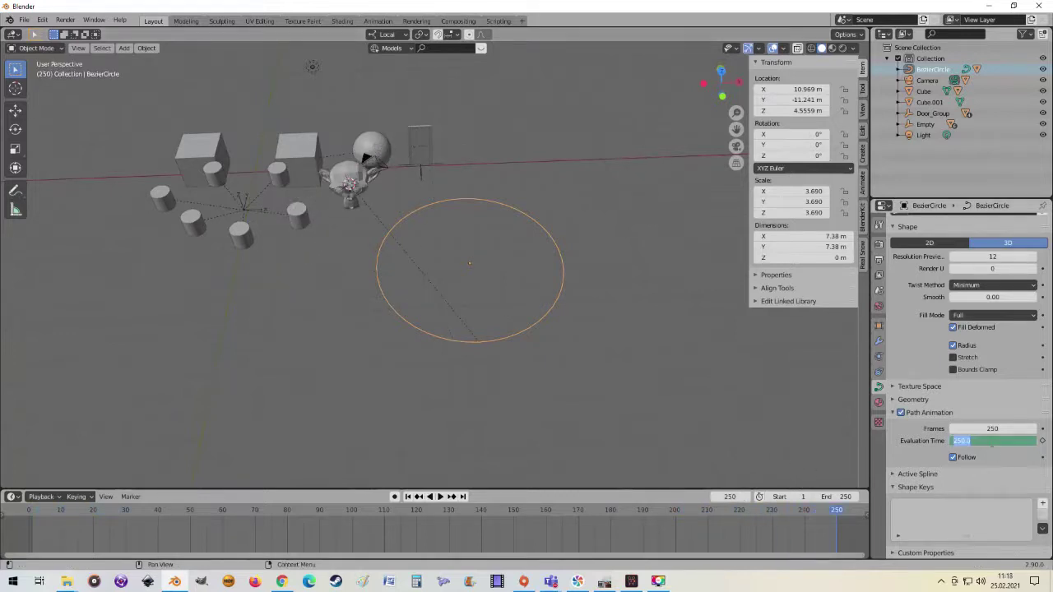
type("30")
type("50.000")
key("Return")
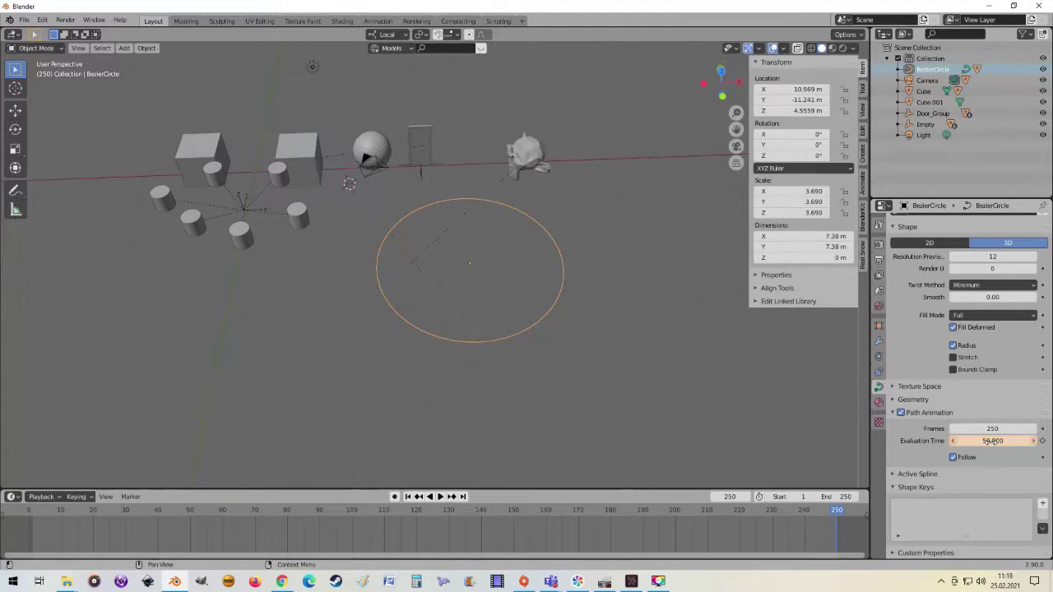
left_click(442, 497)
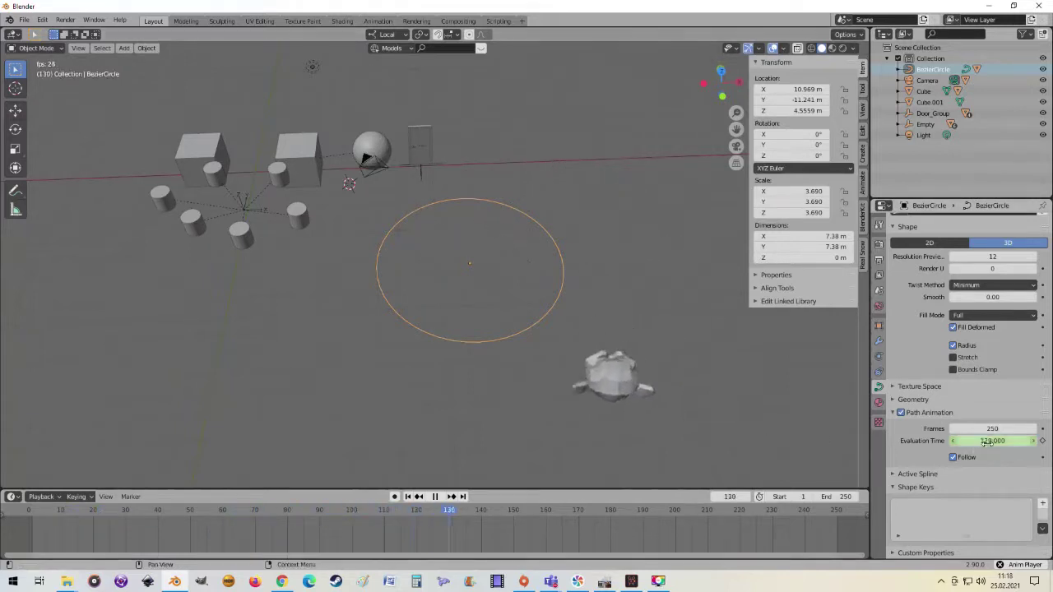
Replay with Frames at 50, then restore Frames to 250 and scrub to frame 151.
key("space")
key("shift+Right")
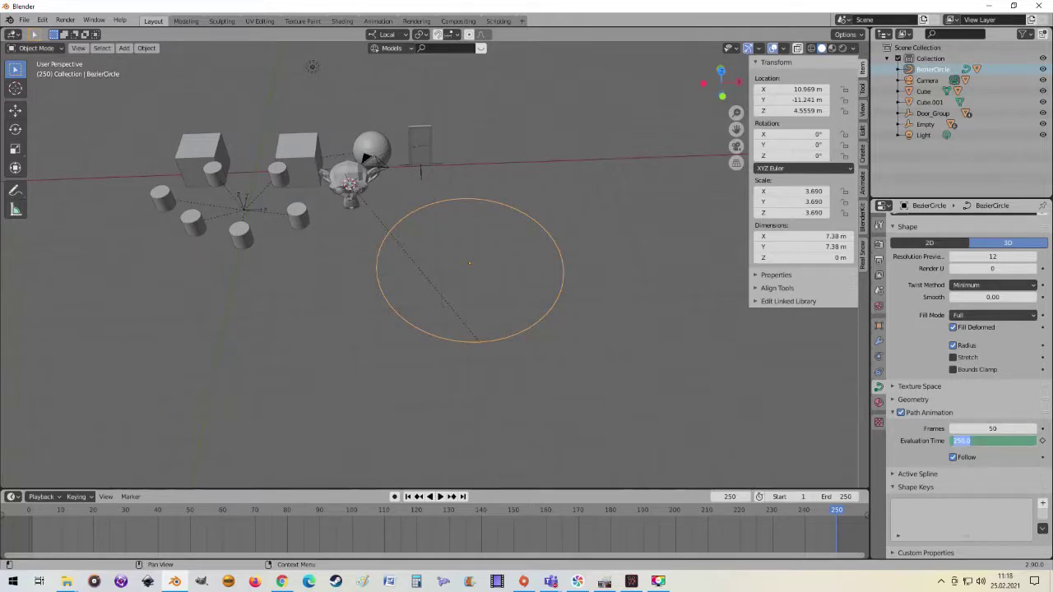
left_click(440, 496)
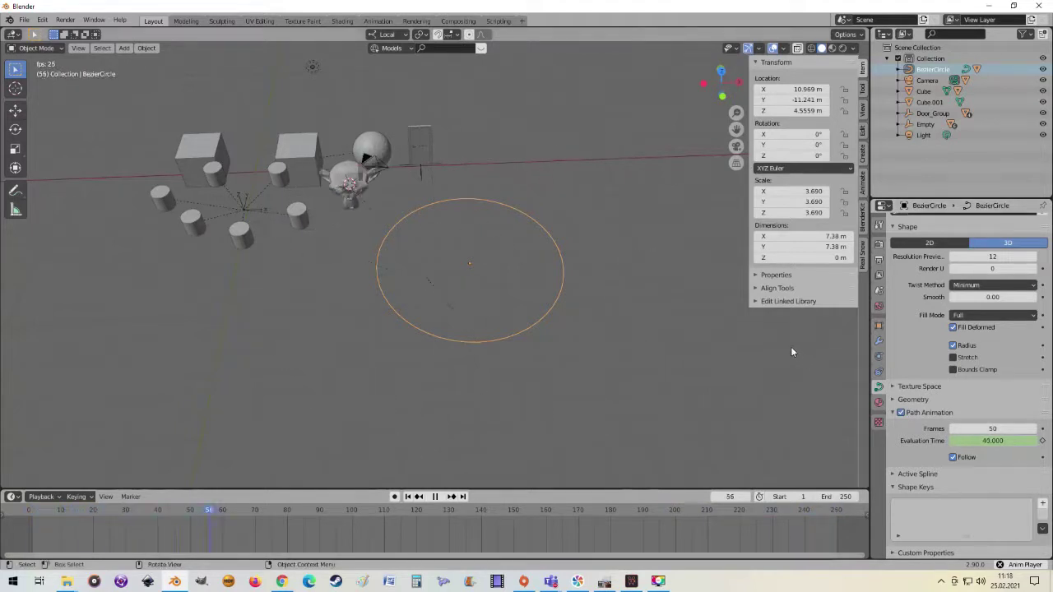
key("Escape")
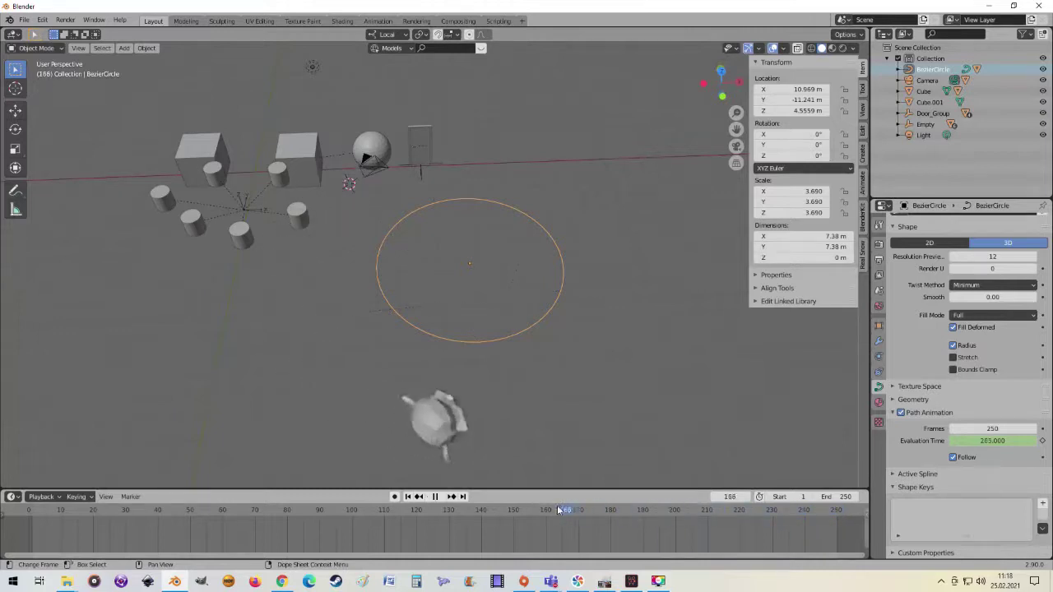
left_click_drag(819, 513, 516, 510)
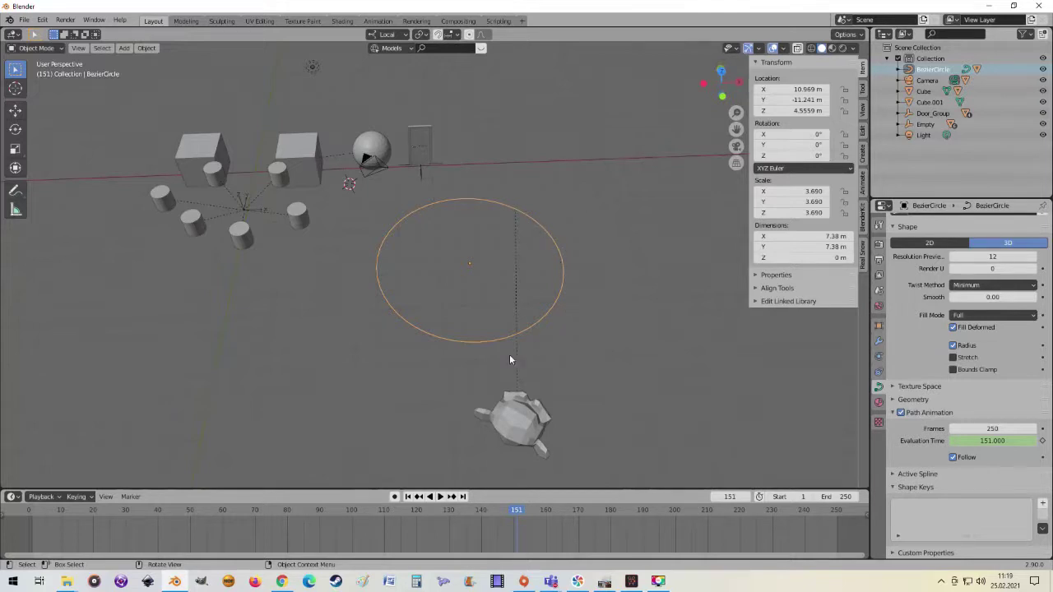
From top view, move Suzanne onto the circle's edge and play to watch it follow.
key("KP_7")
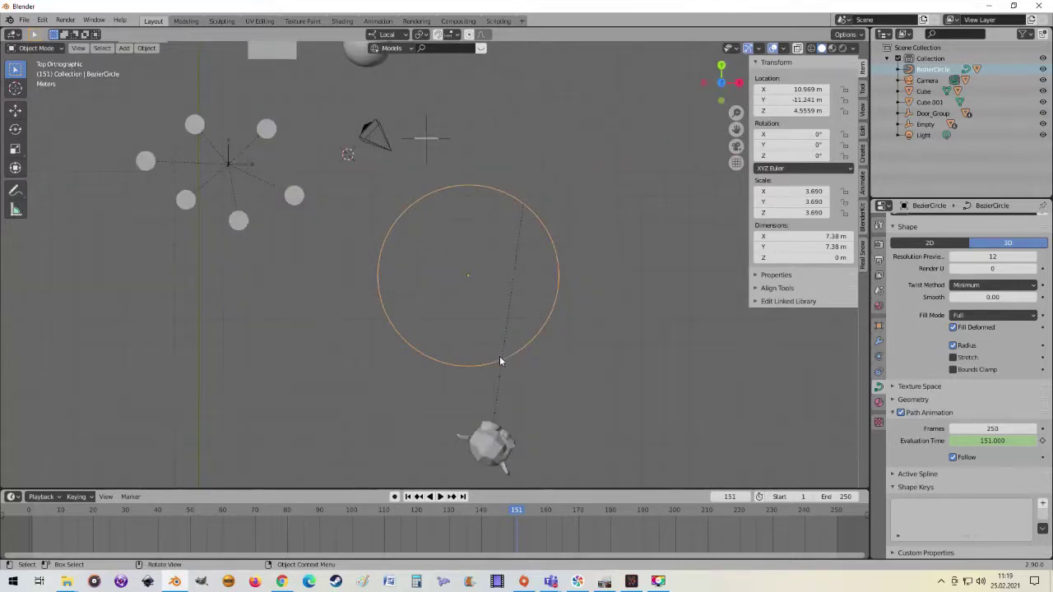
left_click(504, 450)
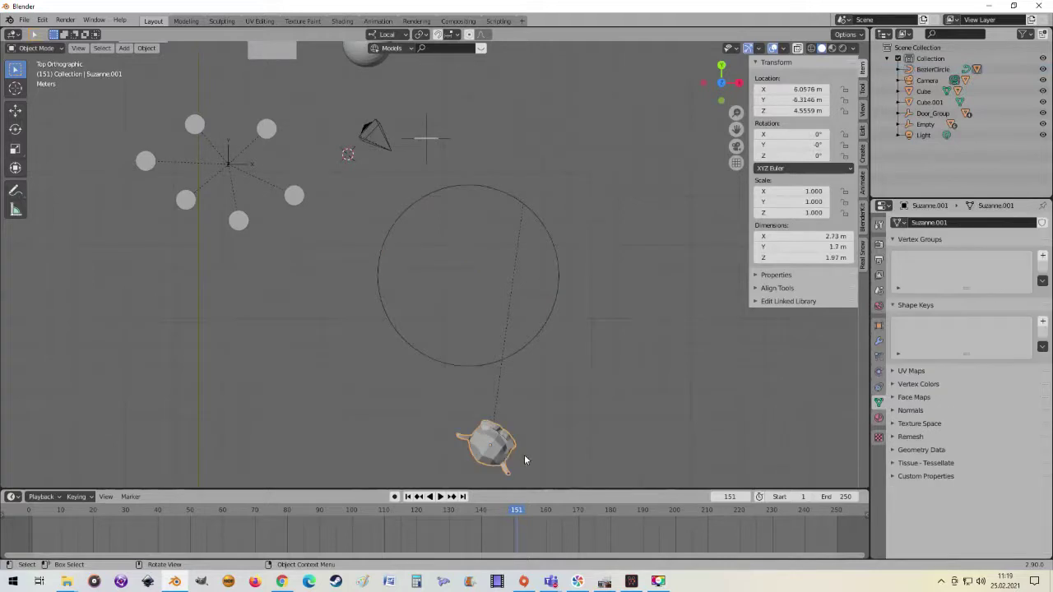
key("g")
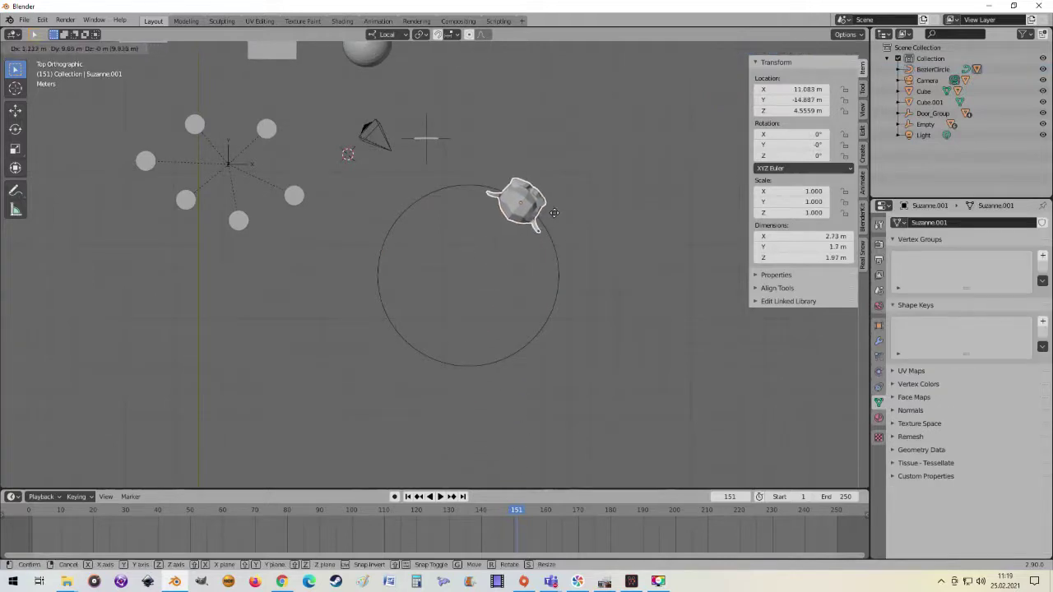
left_click(553, 213)
mouse_move(592, 309)
middle_mouse_down()
mouse_move(490, 170)
mouse_move(534, 303)
mouse_move(476, 323)
middle_mouse_up()
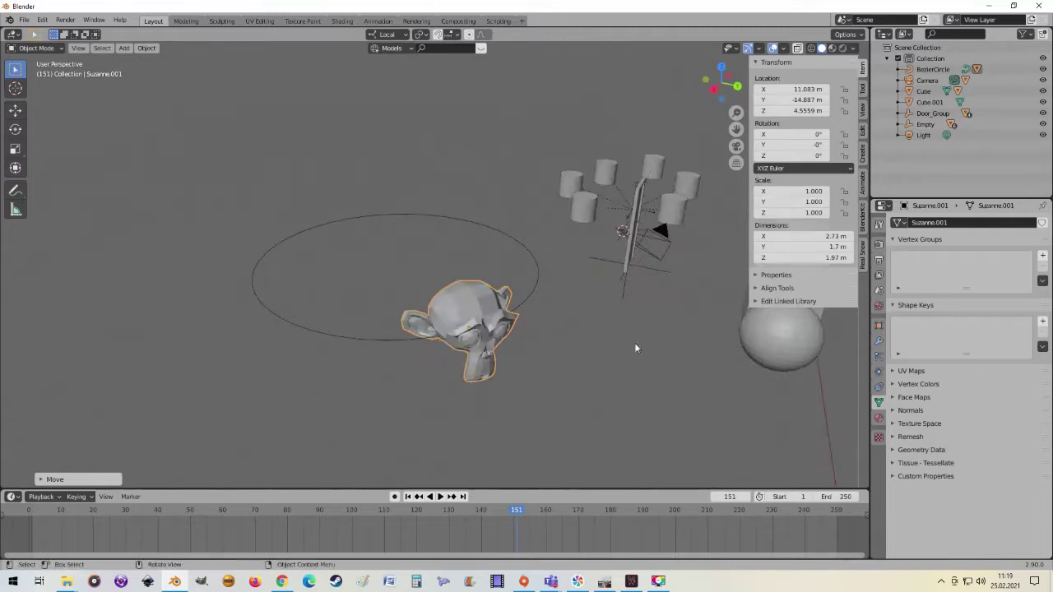
left_click(441, 497)
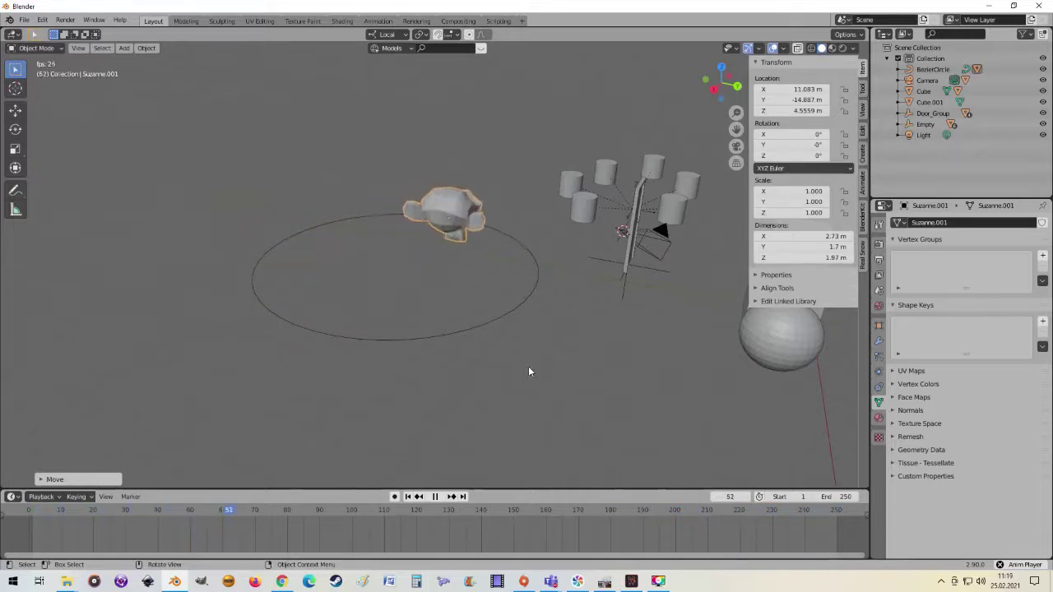
In Edit Mode, drag the BezierCircle's control points outward to stretch the loop.
left_click(261, 260)
key("Tab")
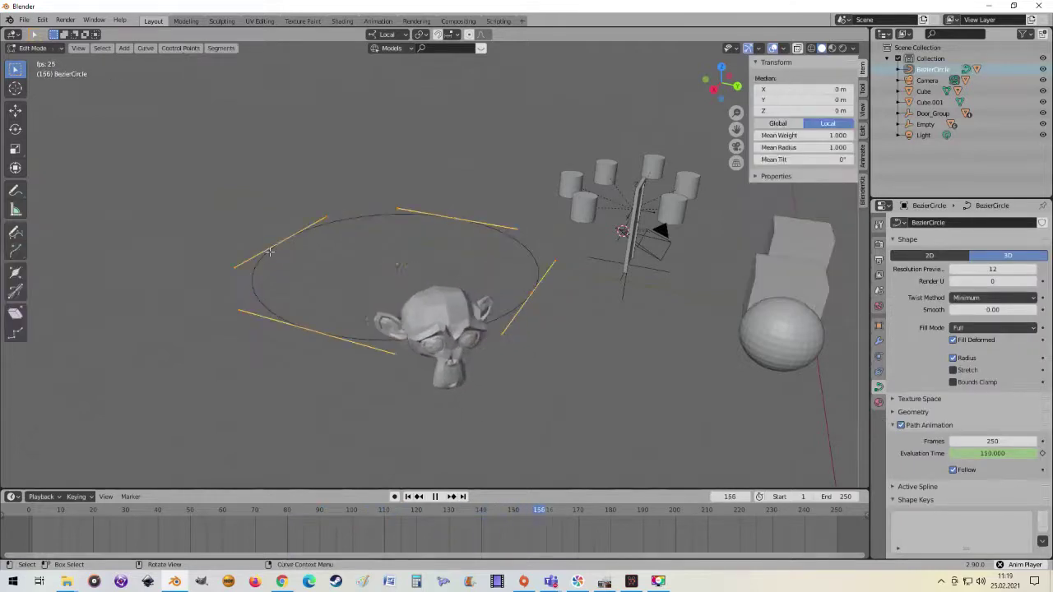
left_click(285, 240)
key("g")
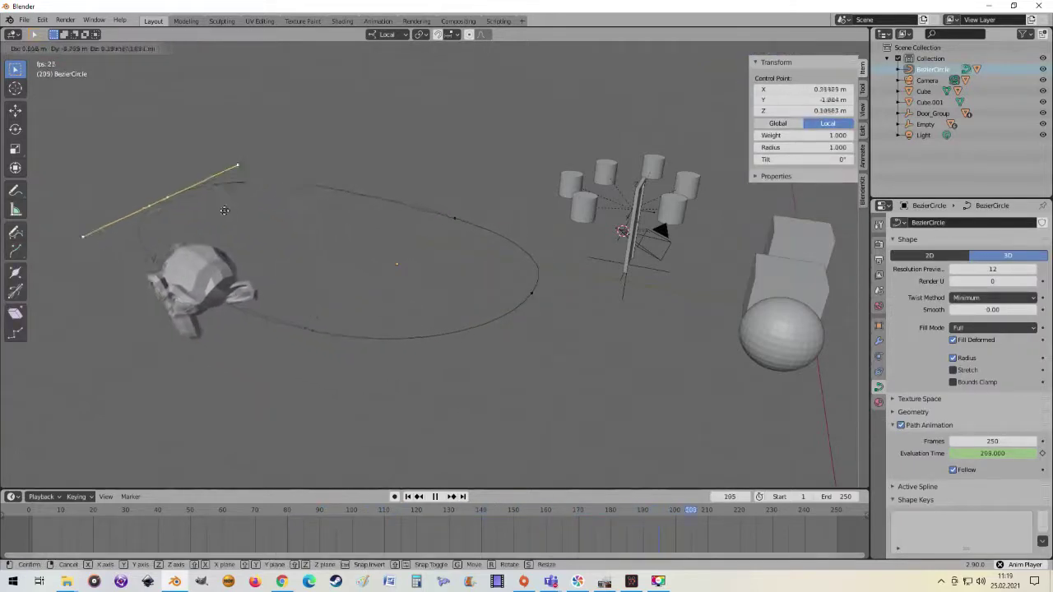
left_click(381, 220)
left_click(455, 218)
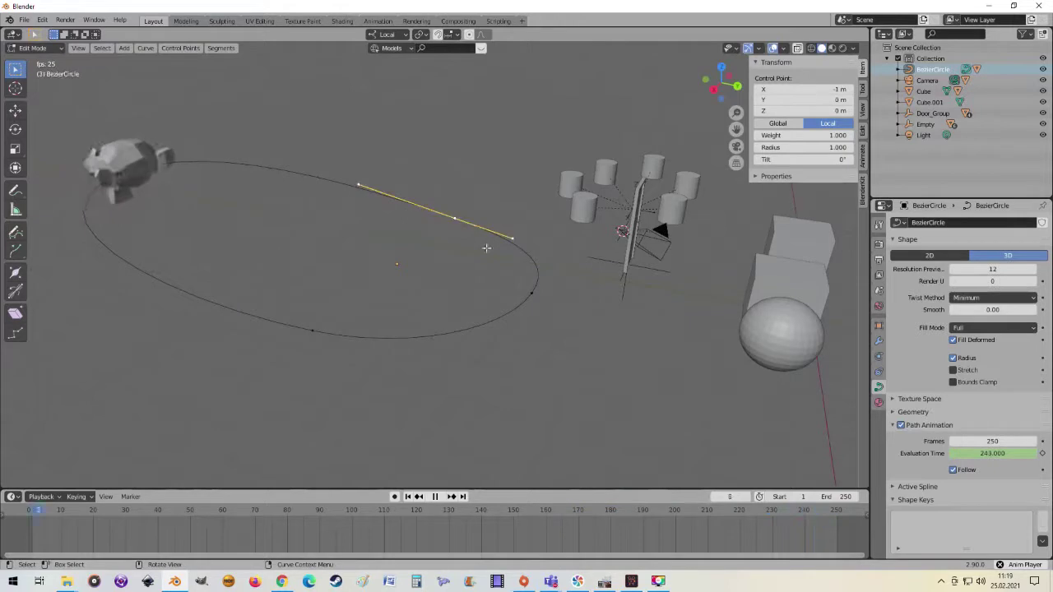
key("g")
right_click(536, 294)
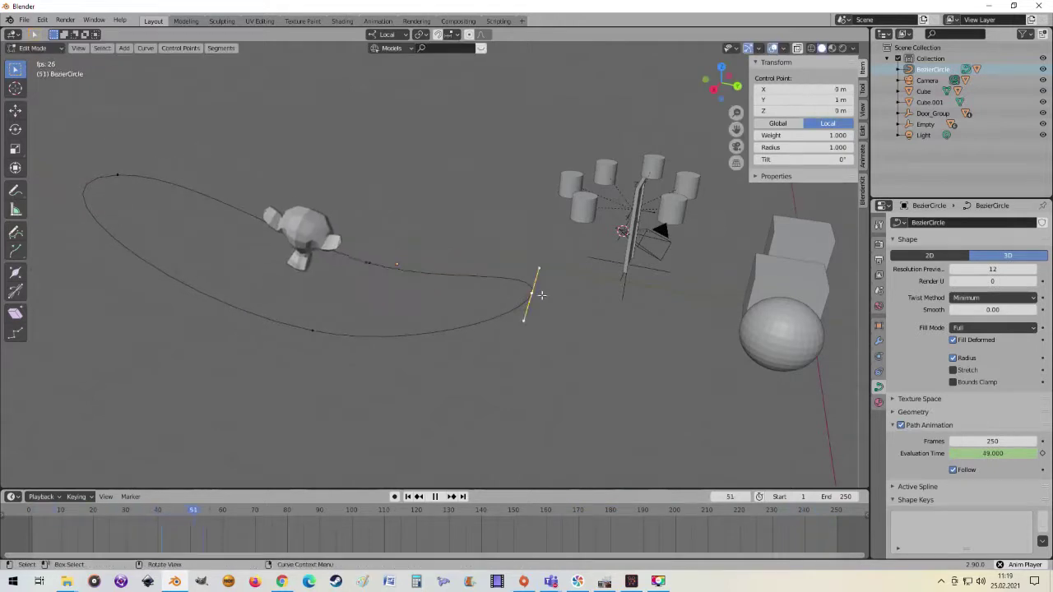
key("b")
key("g")
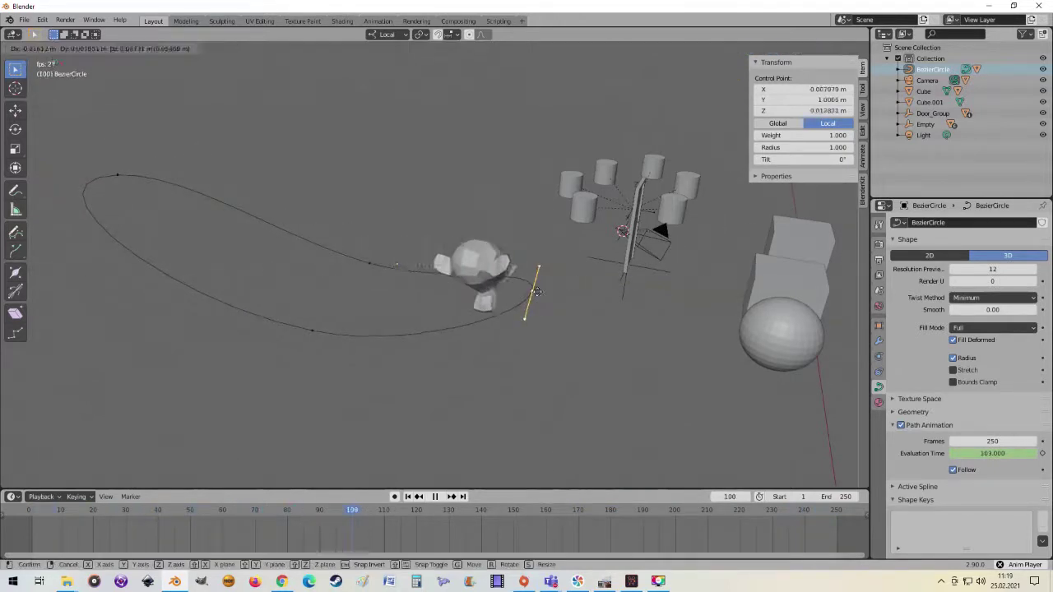
left_click(536, 182)
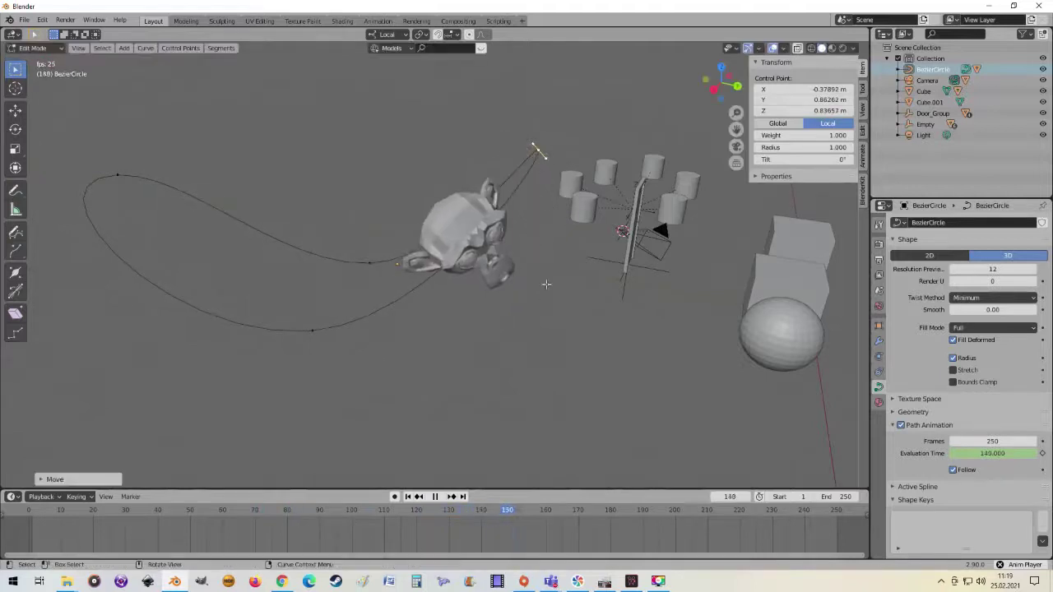
Orbit around the reshaped loop and return to Object Mode.
mouse_move(536, 183)
middle_mouse_down()
mouse_move(507, 385)
mouse_move(588, 339)
mouse_move(588, 362)
mouse_move(606, 371)
middle_mouse_up()
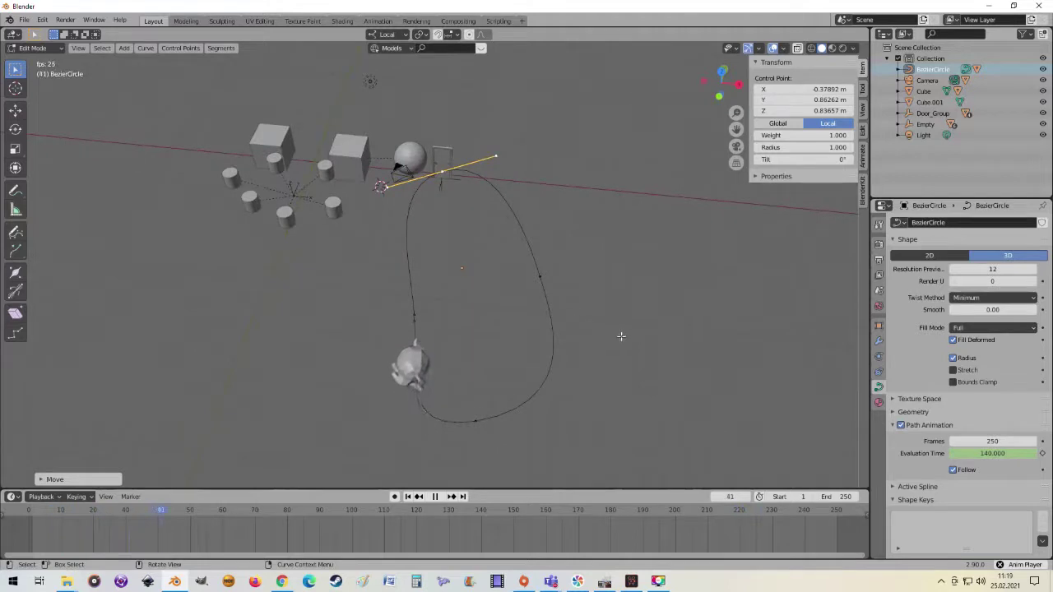
middle_click_drag(604, 345, 480, 249)
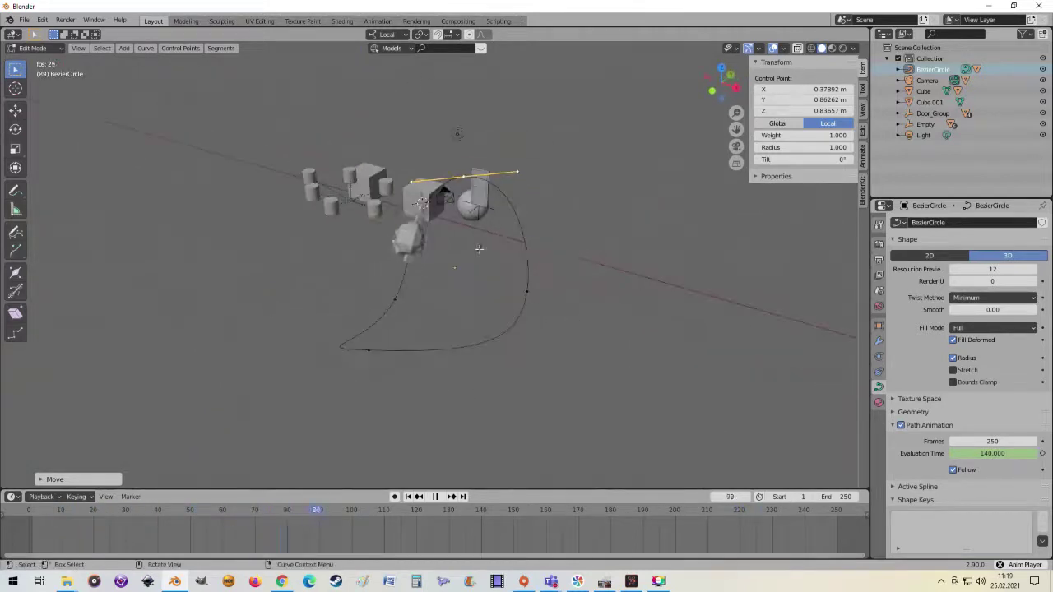
middle_click_drag(659, 324, 683, 317)
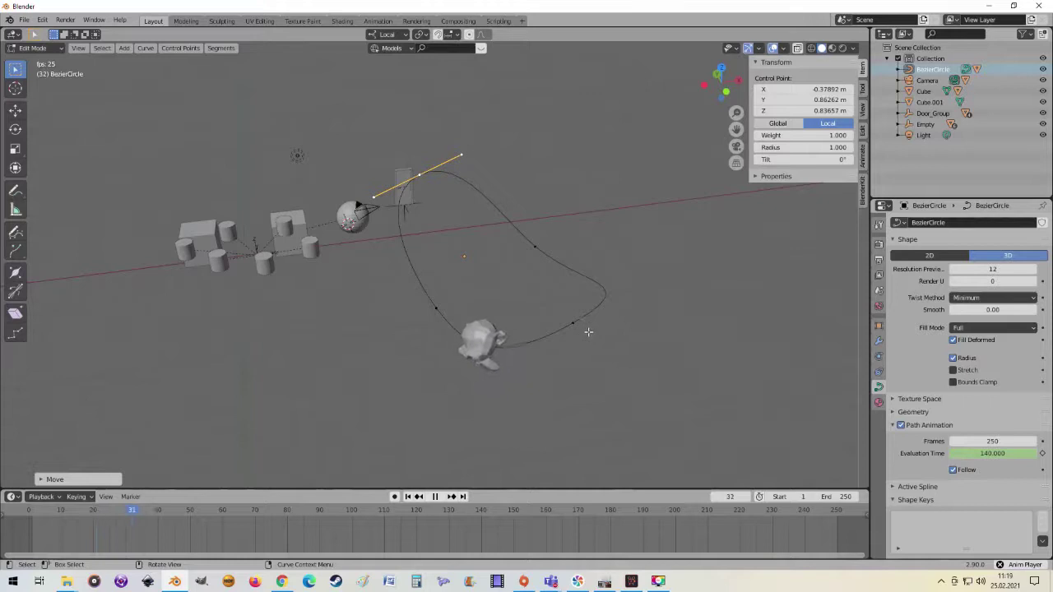
middle_click_drag(518, 307, 532, 321)
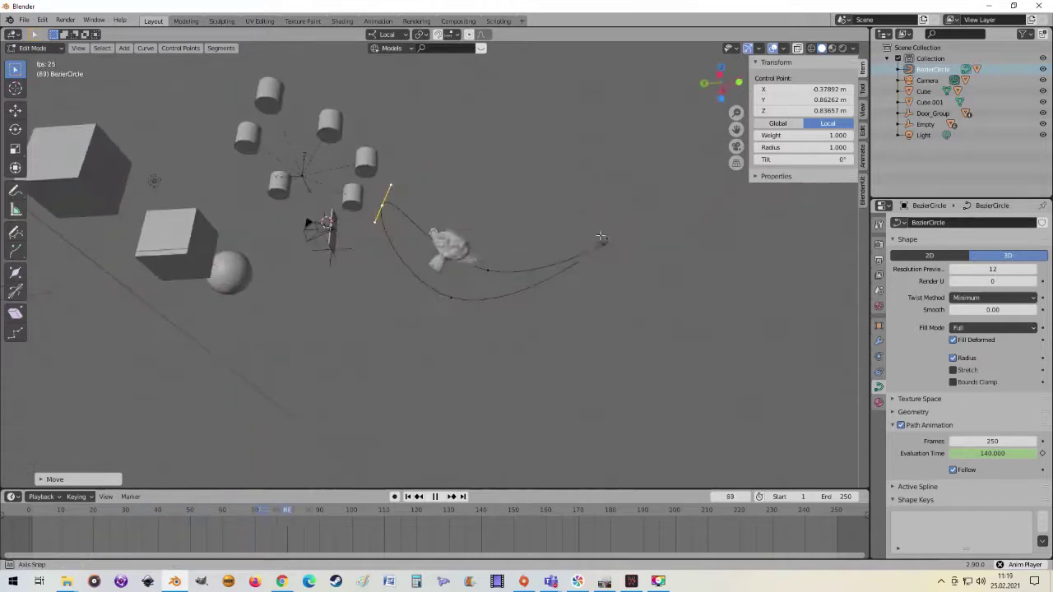
key("Tab")
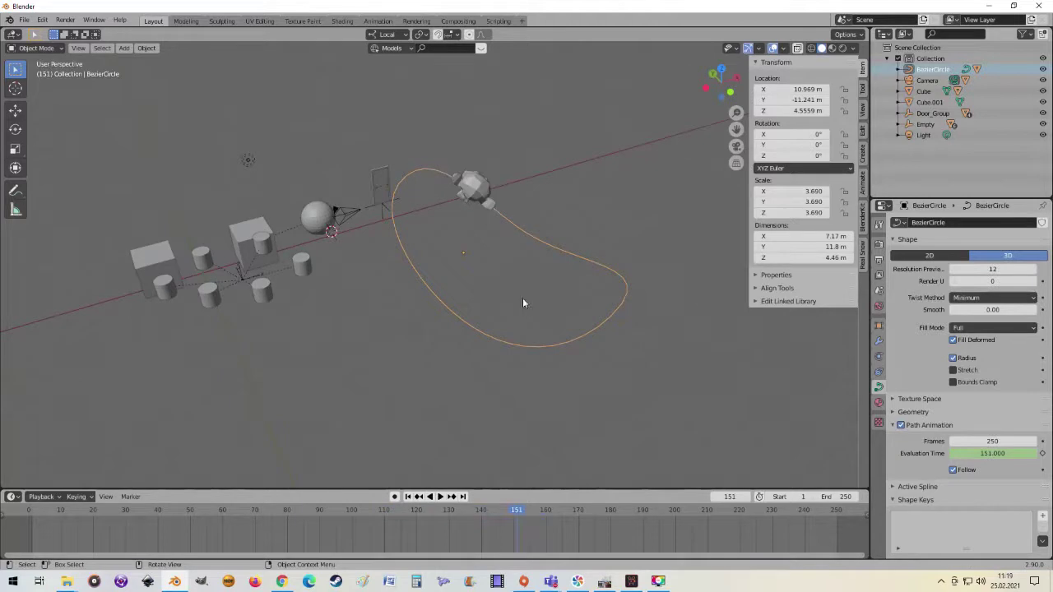
Rotate Suzanne.001 to -41.9°, -41.5°, -75.5° and play to preview it on the loop.
key("KP_7")
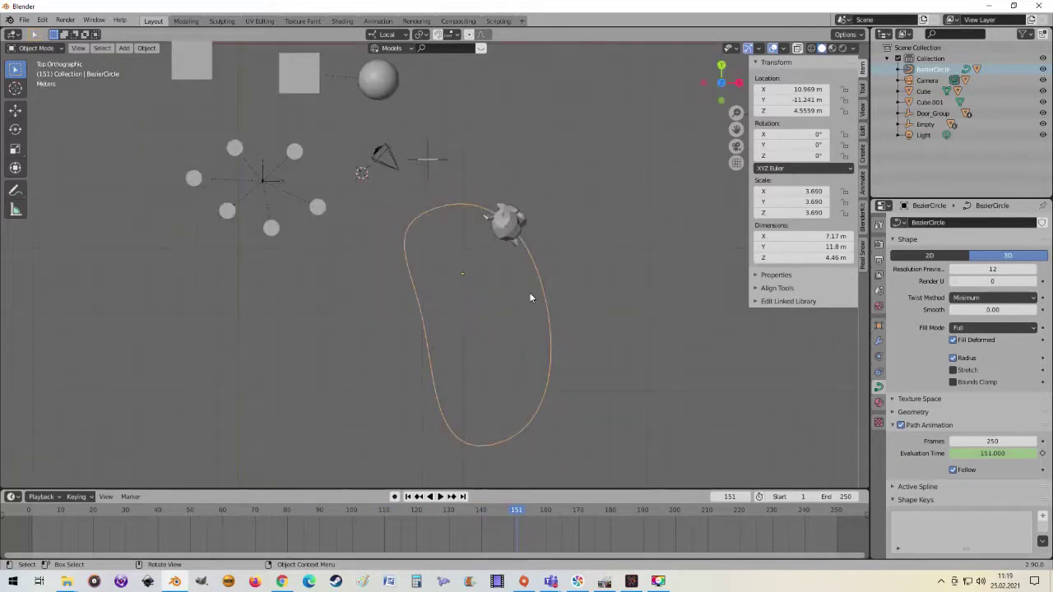
scroll(512, 251, "up", 3)
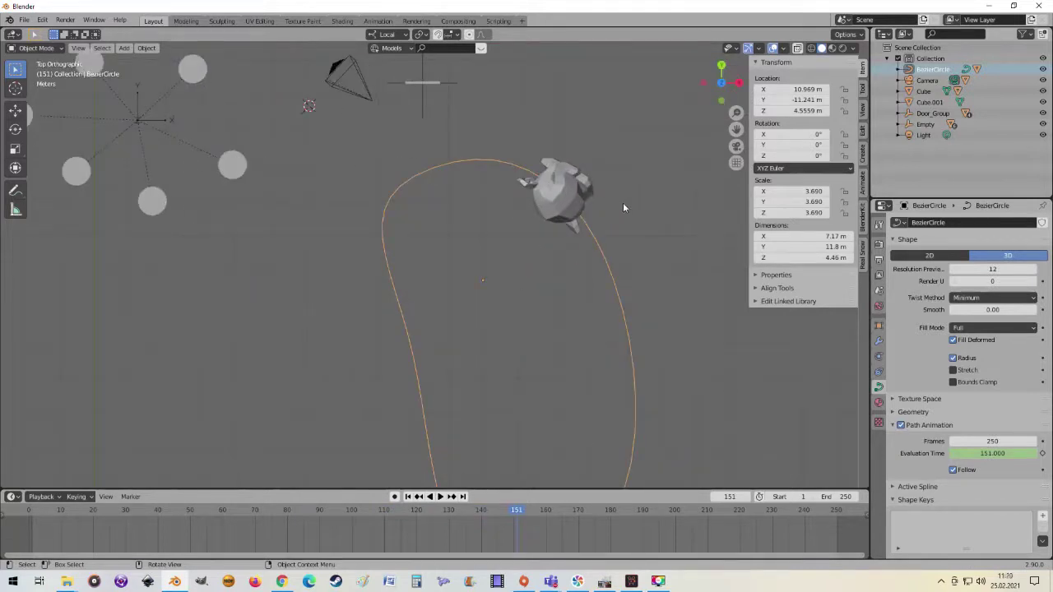
left_click(576, 194)
key("r")
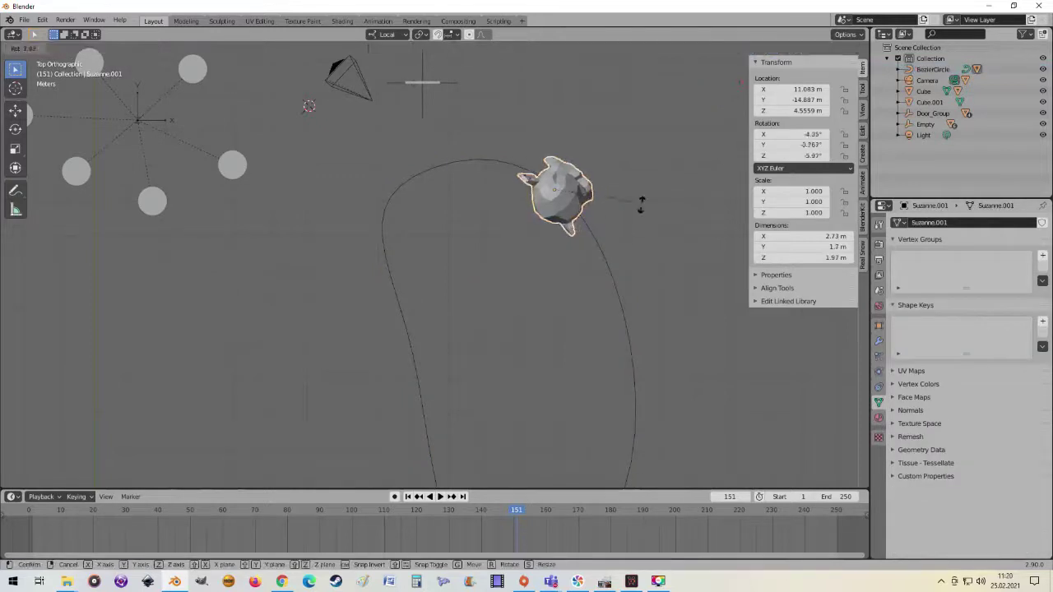
left_click(519, 313)
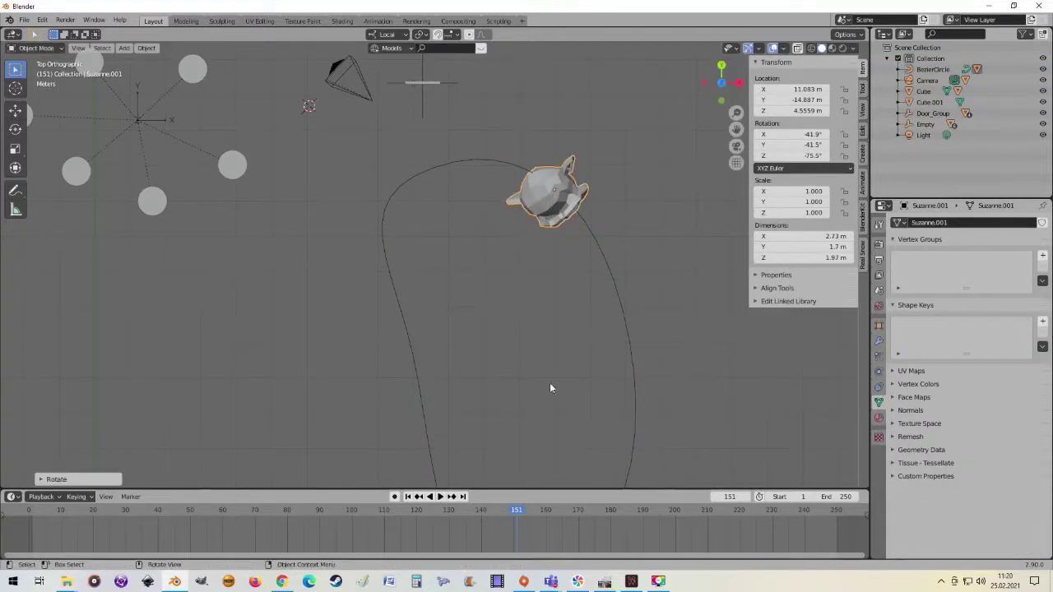
middle_click_drag(550, 383, 492, 256)
middle_click_drag(586, 218, 576, 201)
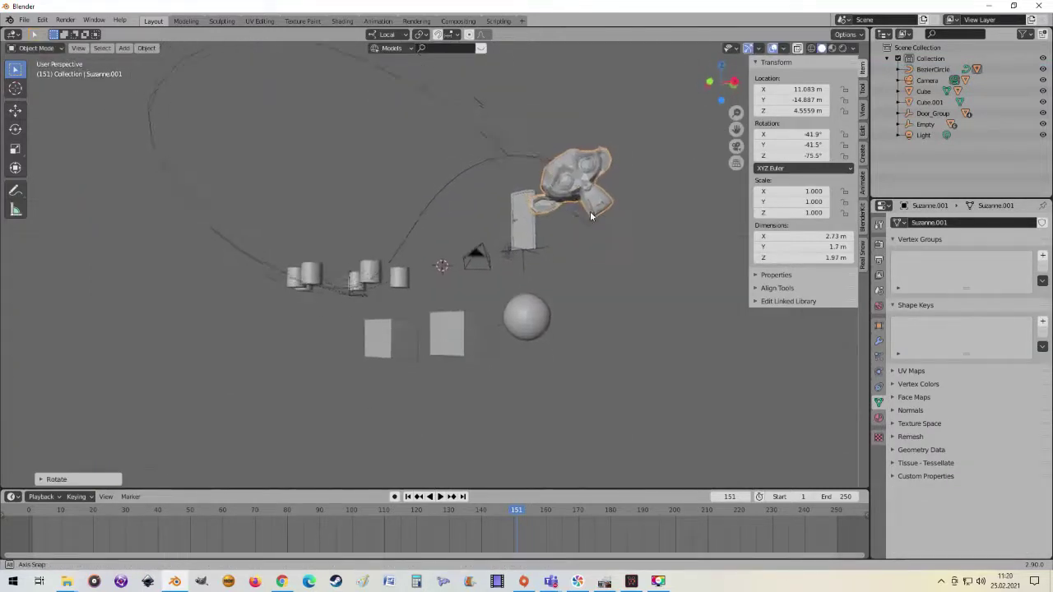
left_click(440, 495)
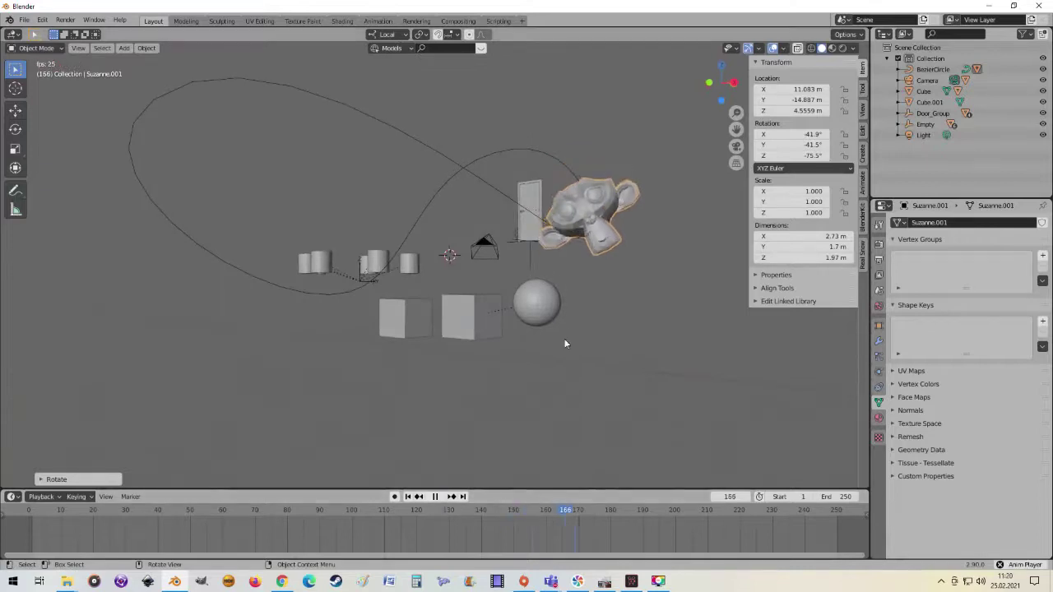
middle_click_drag(570, 341, 476, 360)
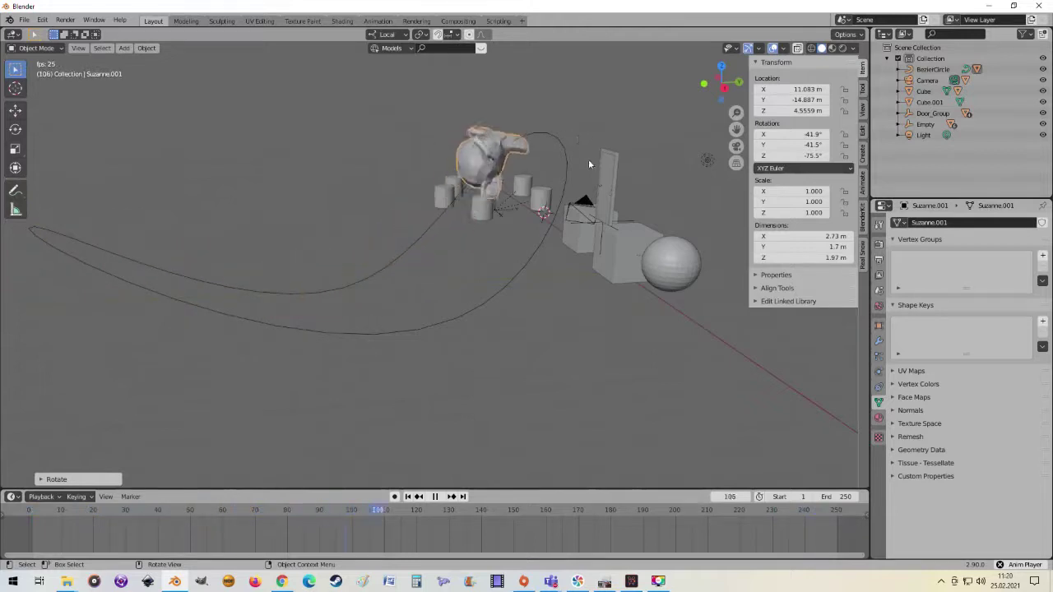
Toggle the BezierCircle's Follow off and back on, then stop playback at frame 151.
left_click(527, 267)
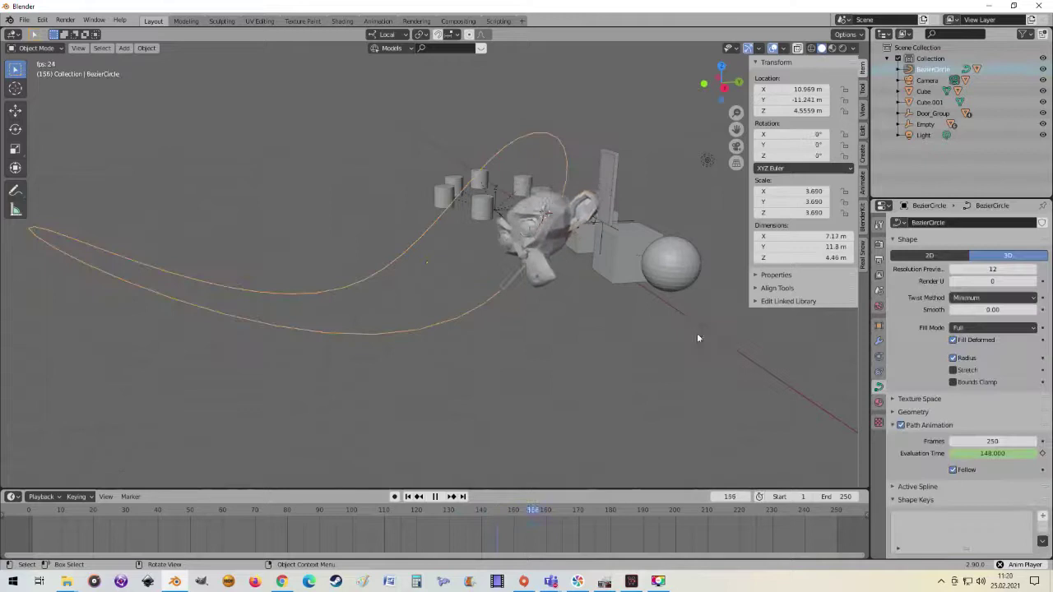
left_click(952, 470)
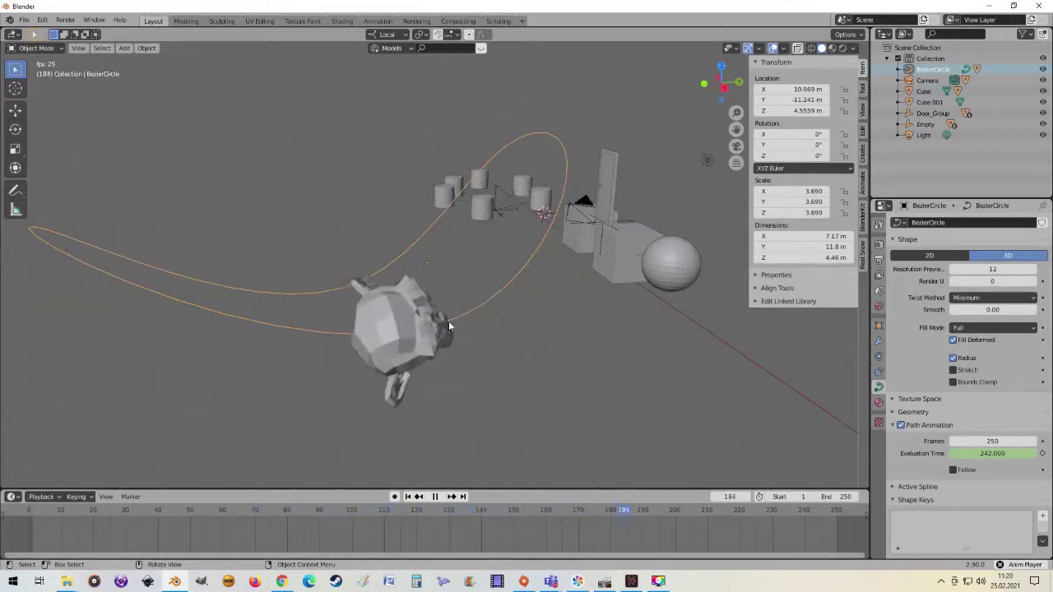
left_click(953, 469)
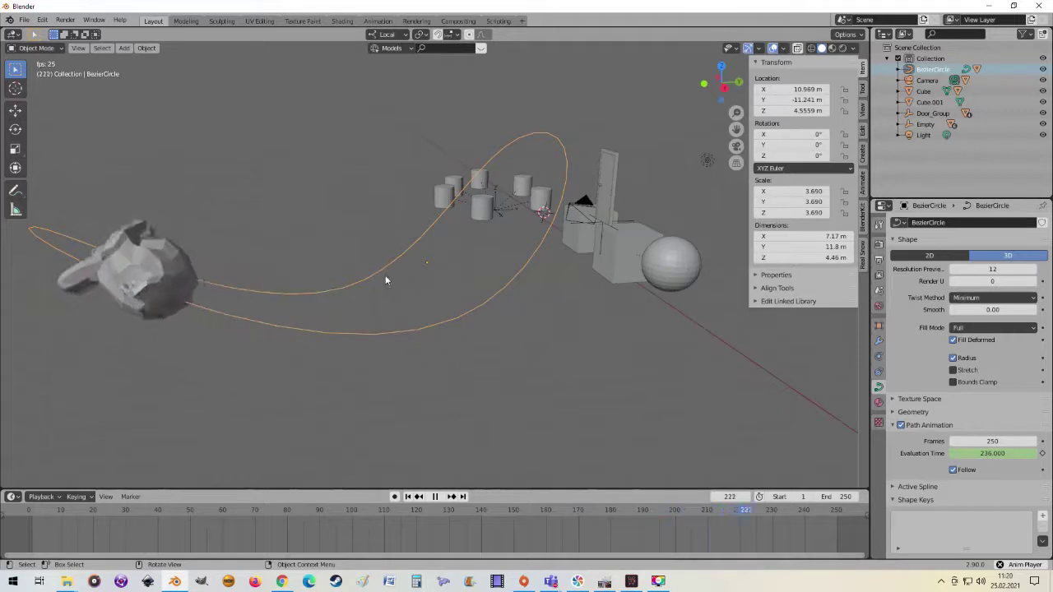
scroll(395, 288, "down", 2)
mouse_move(398, 321)
middle_mouse_down()
mouse_move(555, 271)
mouse_move(477, 281)
mouse_move(505, 277)
mouse_move(484, 291)
middle_mouse_up()
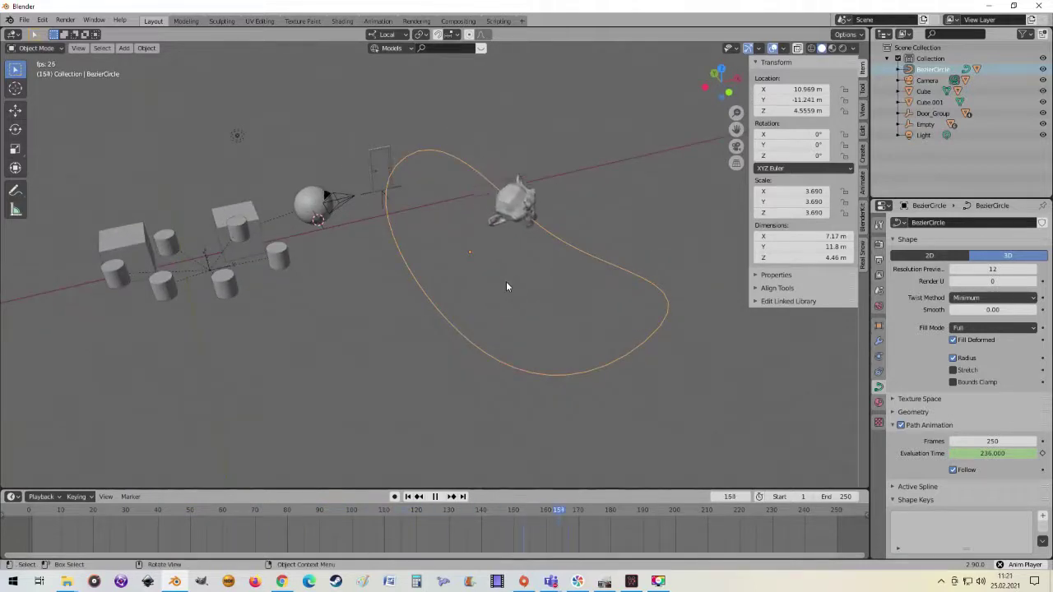
key("Escape")
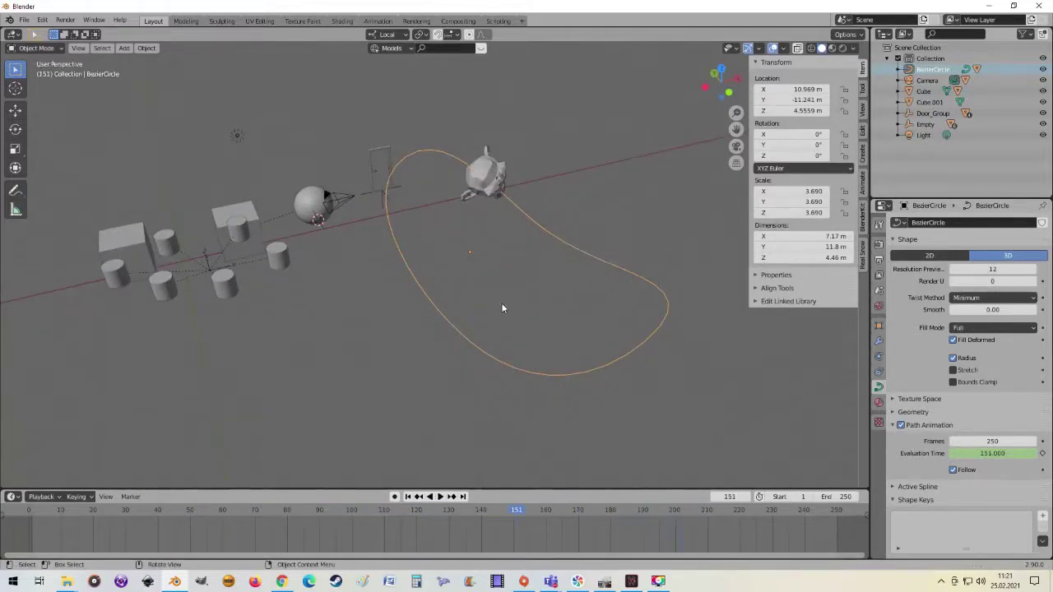
mouse_move(473, 297)
middle_mouse_down()
mouse_move(479, 305)
mouse_move(447, 320)
mouse_move(458, 313)
mouse_move(411, 298)
mouse_move(363, 260)
mouse_move(362, 270)
middle_mouse_up()
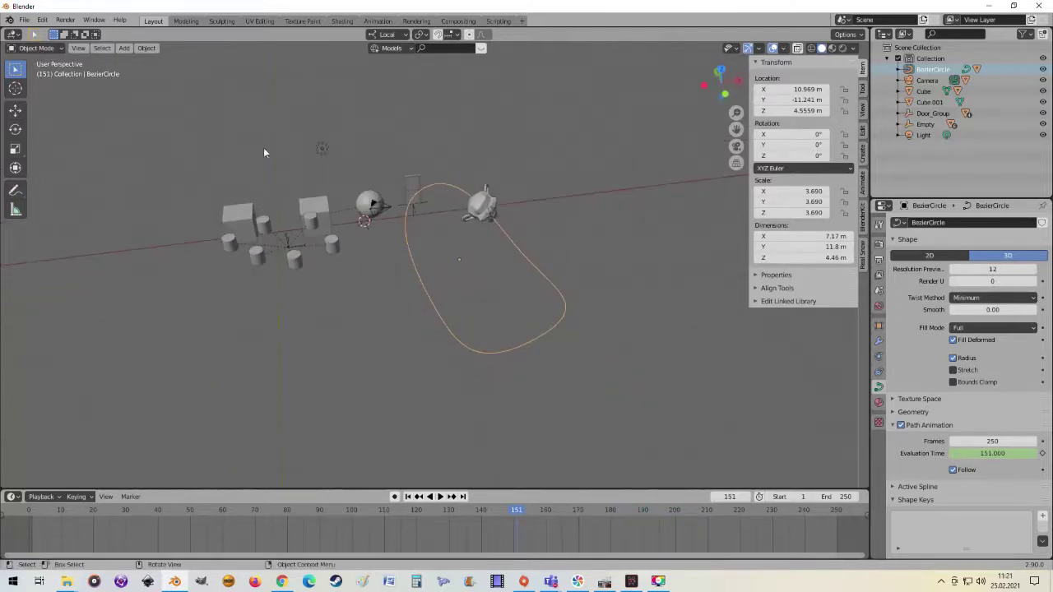
Add a new Bezier curve and view it from the top.
left_click(124, 48)
mouse_move(140, 72)
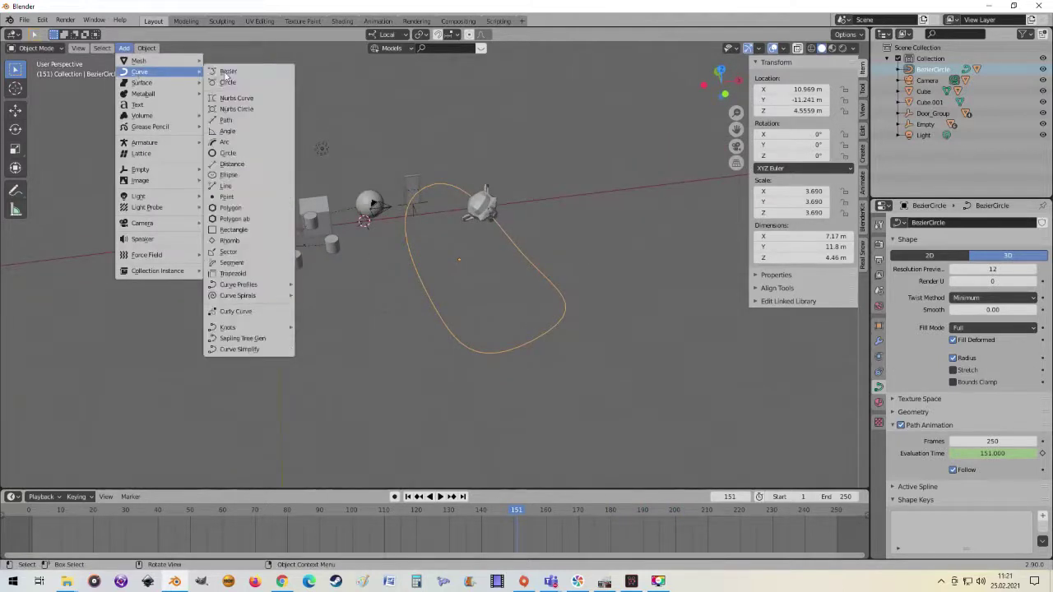
left_click(242, 76)
middle_click_drag(245, 83, 327, 298)
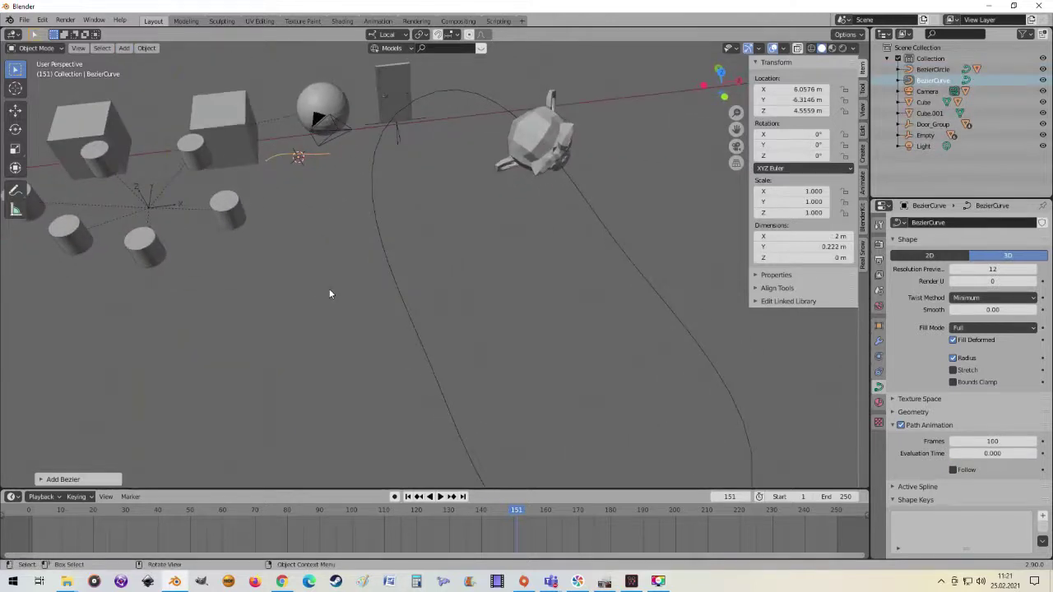
key("KP_7")
scroll(328, 220, "down", 3)
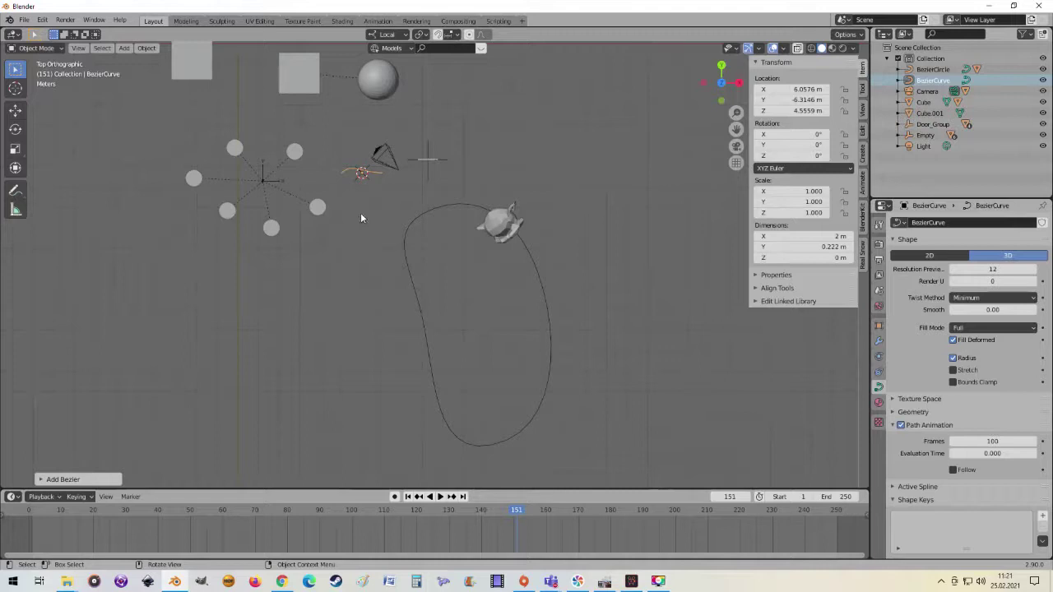
Reshape the curve's points and handles into a winding path about 2.05 m by 10.3 m.
key("Tab")
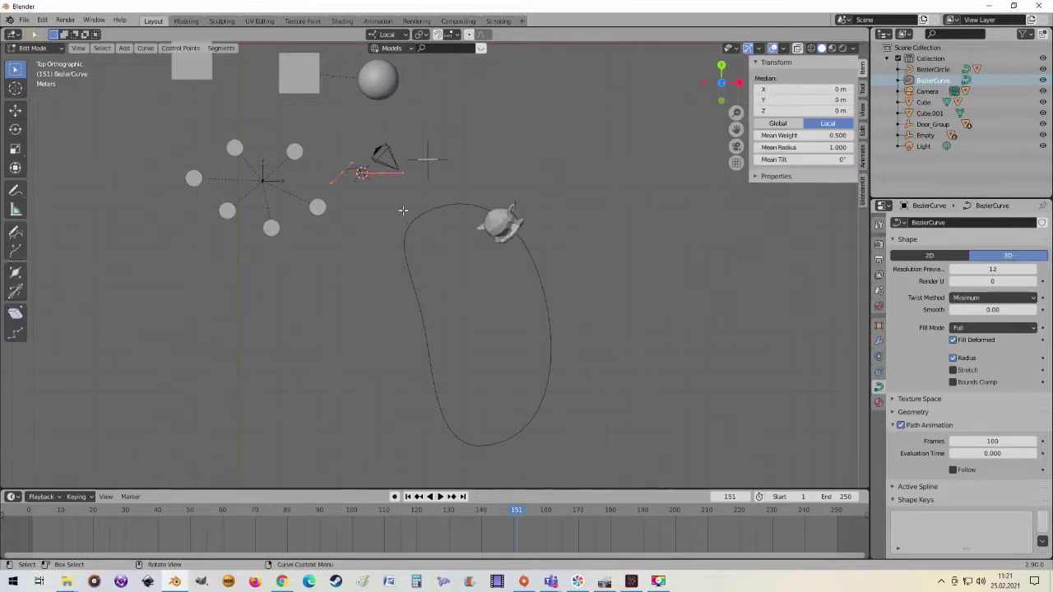
key("g")
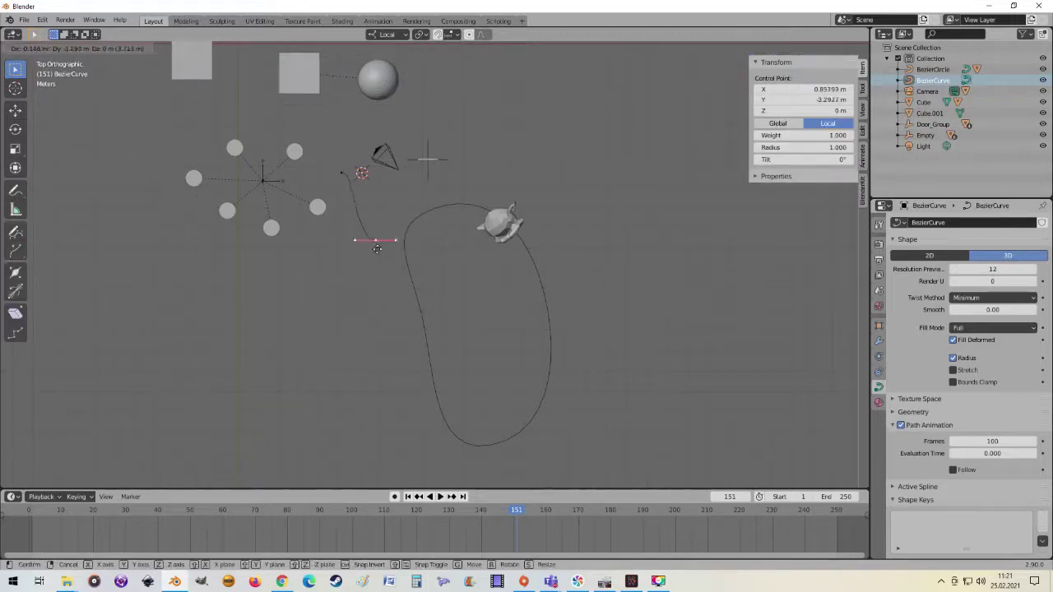
left_click(371, 252)
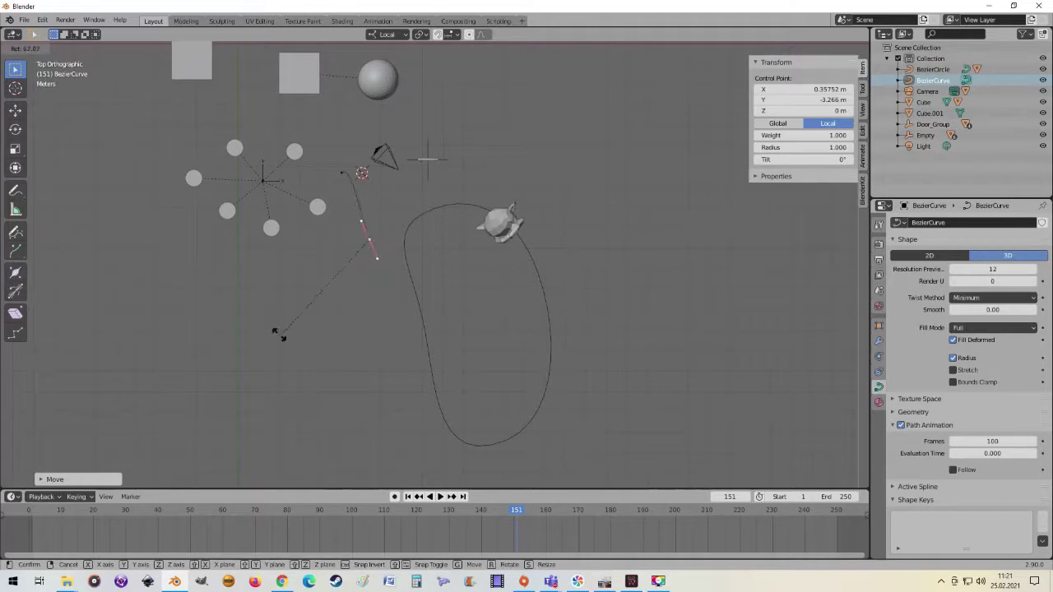
left_click(237, 278)
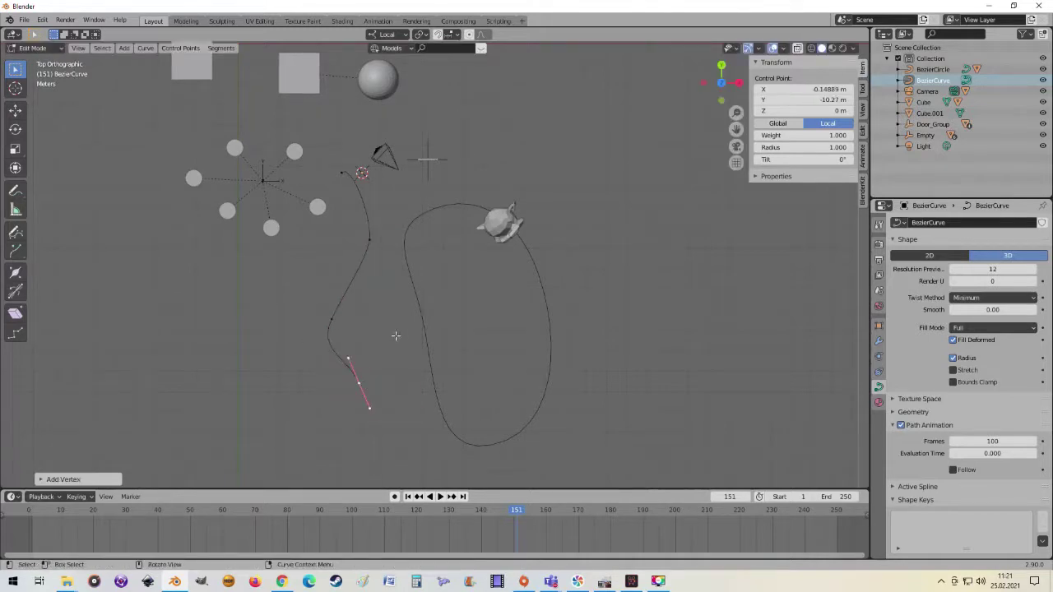
key("Tab")
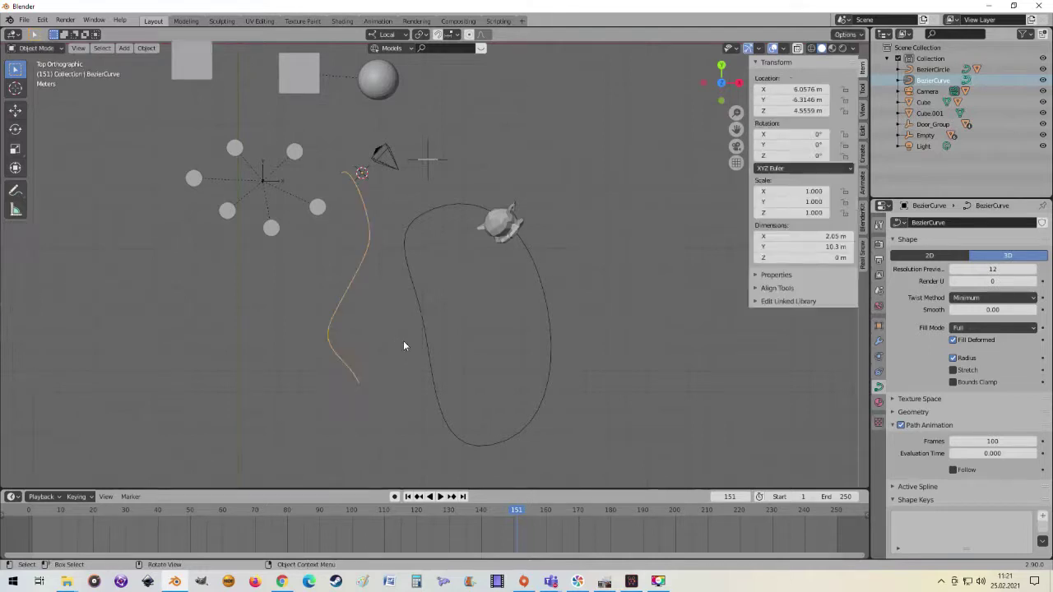
key("Tab")
key("Tab")
middle_click_drag(380, 280, 378, 257)
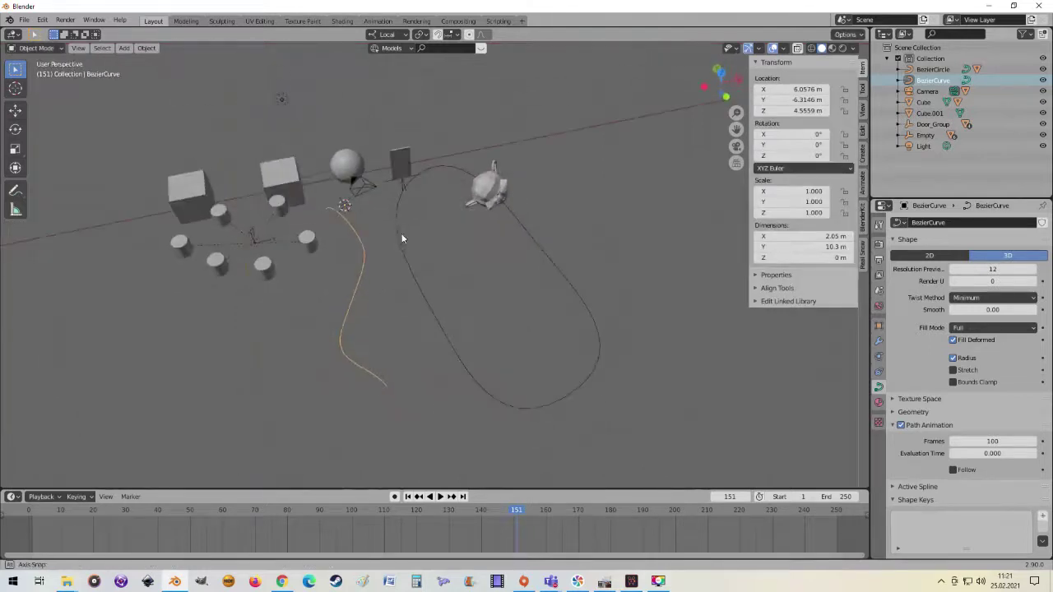
Add a new monkey head to the scene.
left_click(125, 49)
mouse_move(138, 61)
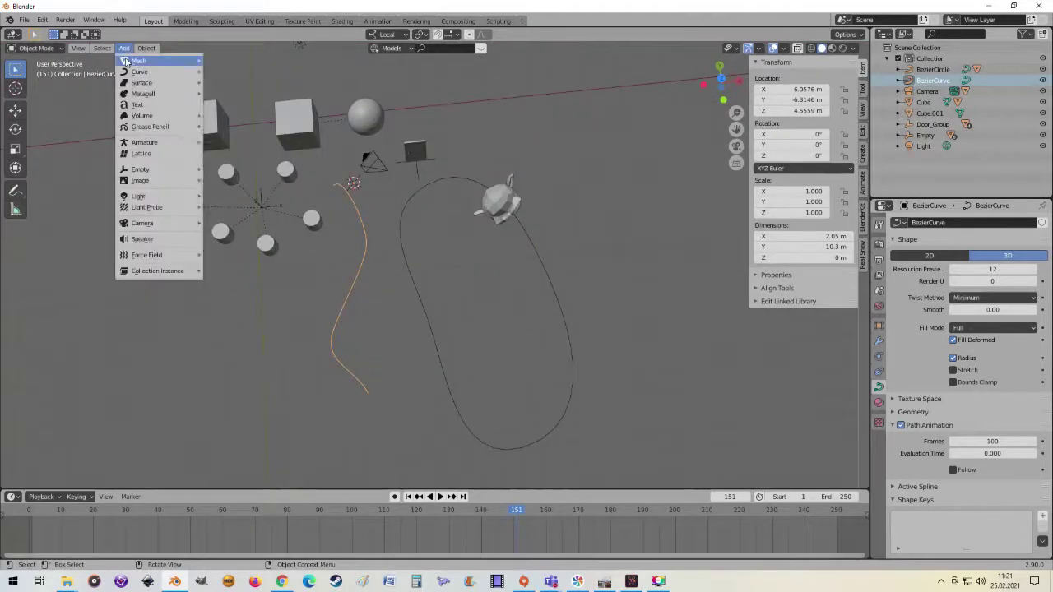
left_click(223, 164)
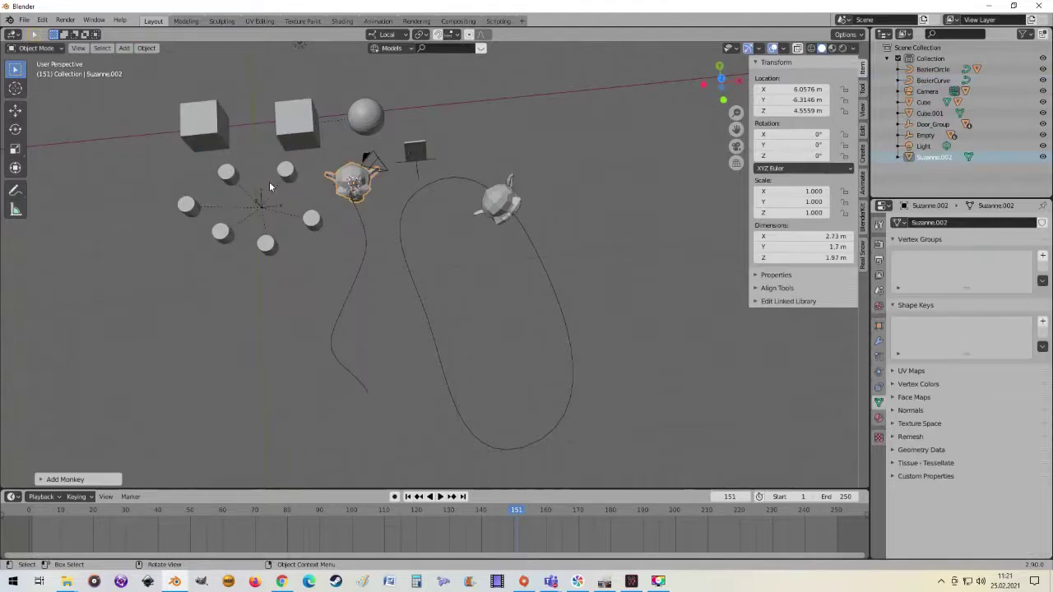
middle_click_drag(321, 221, 346, 168)
scroll(343, 212, "up", 3)
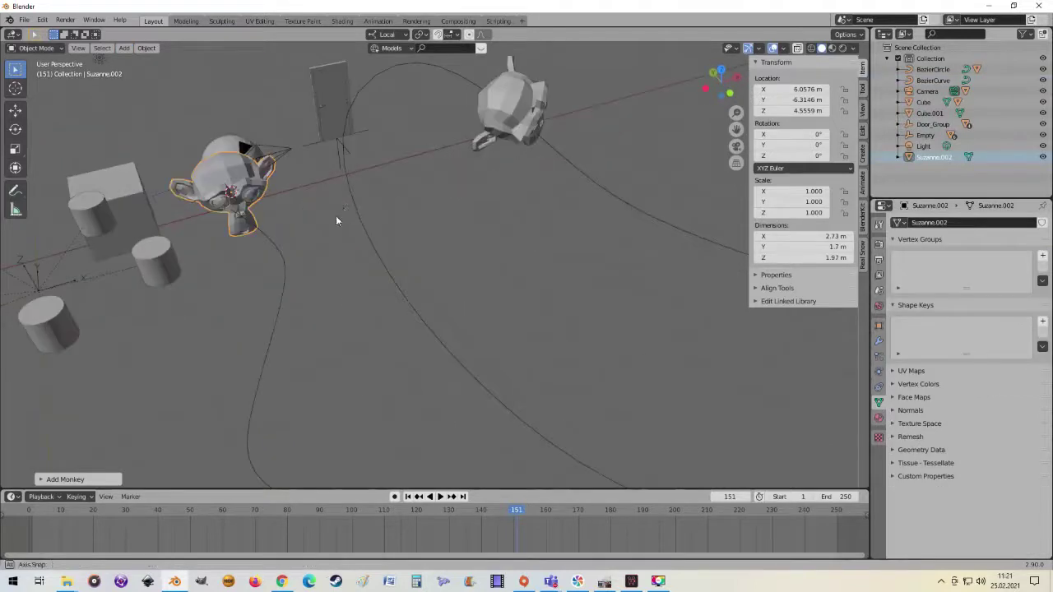
mouse_move(335, 220)
middle_mouse_down()
mouse_move(346, 216)
mouse_move(298, 261)
middle_mouse_up()
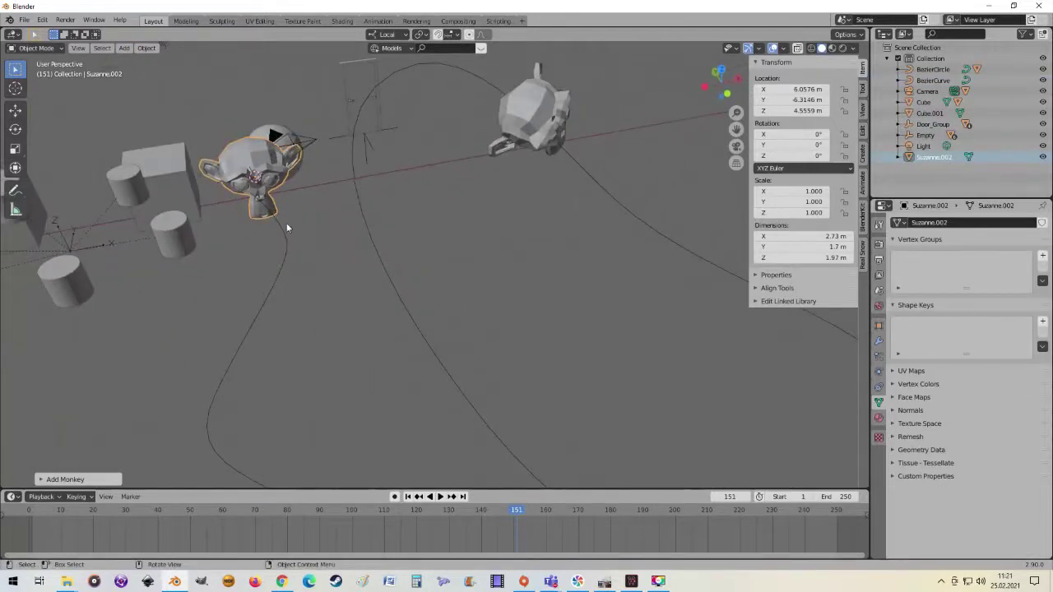
Parent the monkey to the wavy BezierCurve with Curve Deform and test it in playback.
left_click(279, 274, "shift")
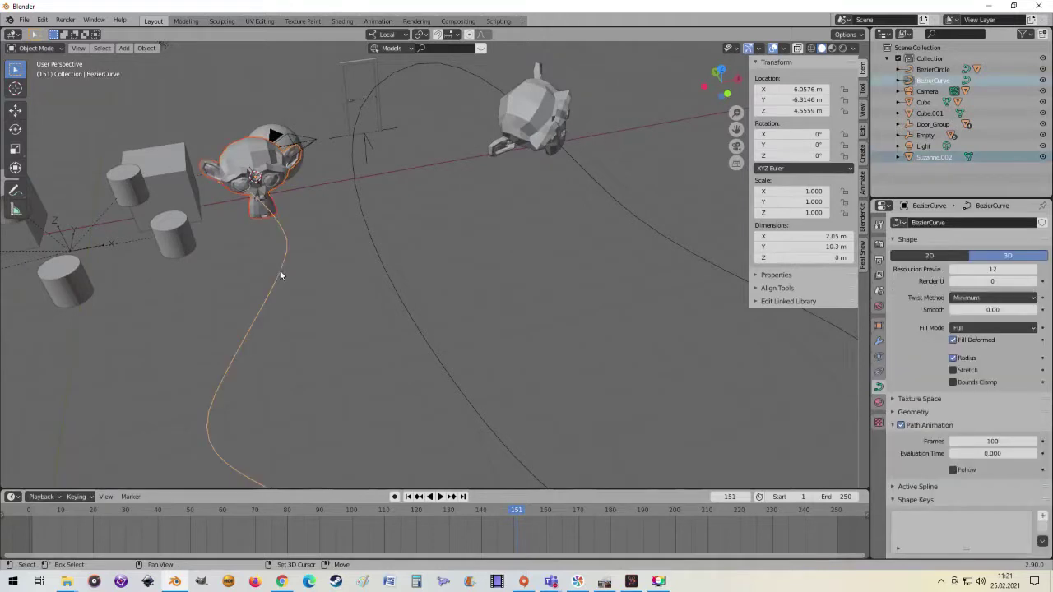
key("ctrl+p")
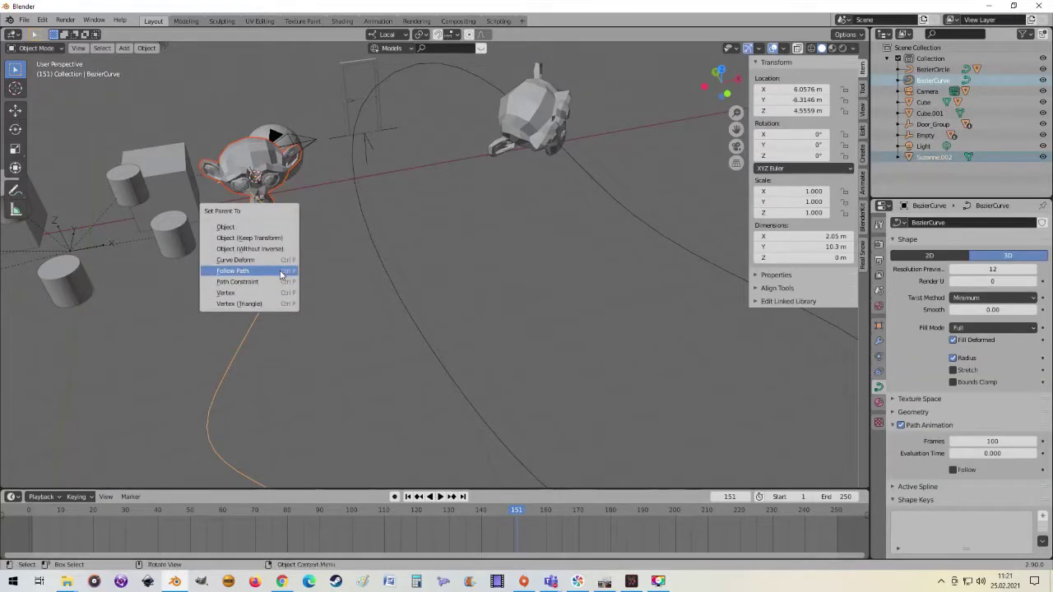
left_click(246, 260)
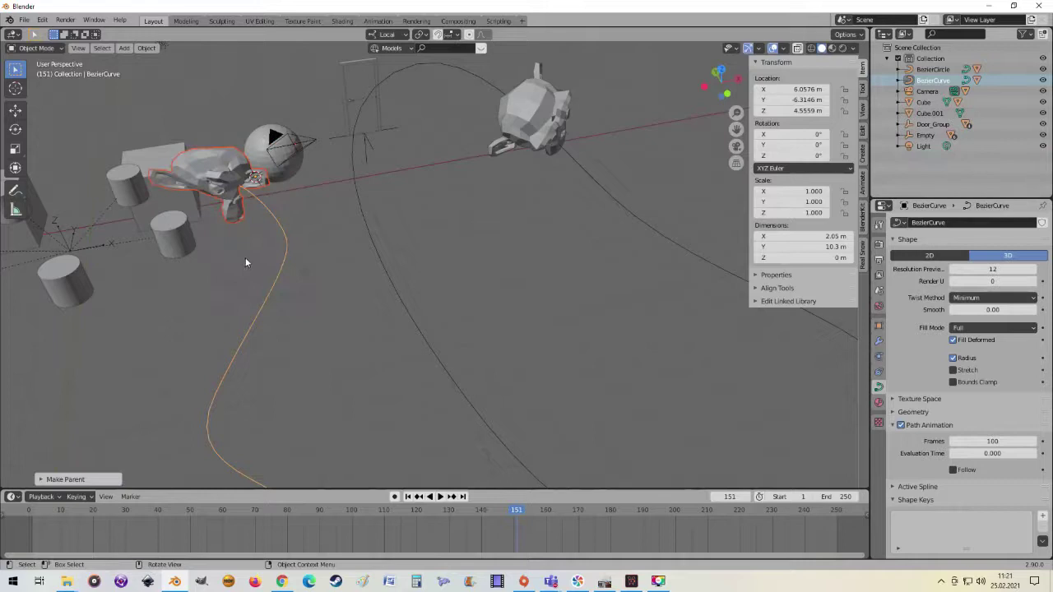
mouse_move(256, 226)
middle_mouse_down()
mouse_move(227, 268)
mouse_move(266, 308)
mouse_move(240, 266)
mouse_move(248, 225)
mouse_move(283, 262)
middle_mouse_up()
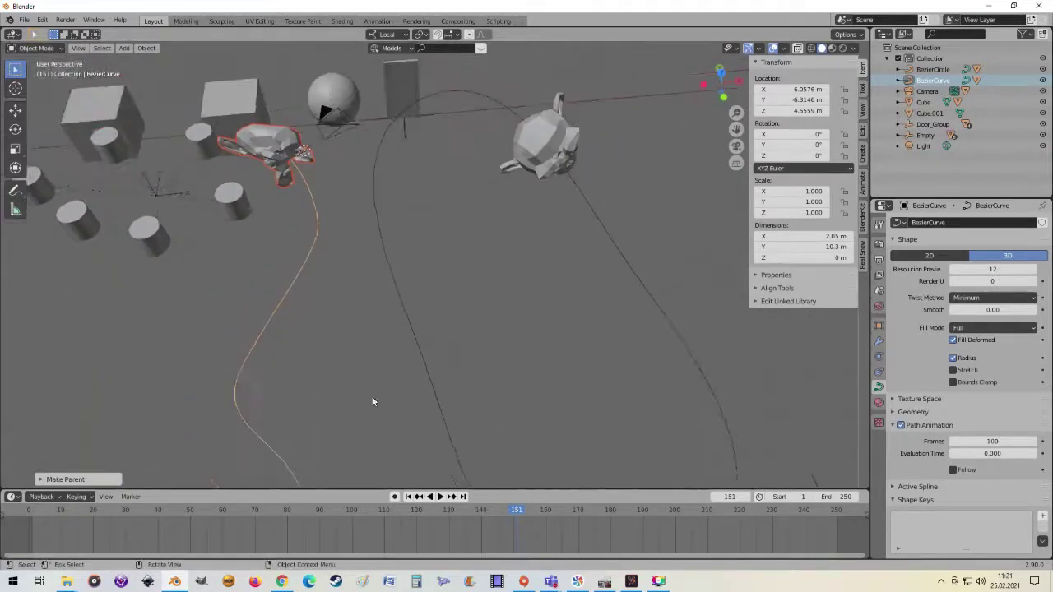
left_click(440, 497)
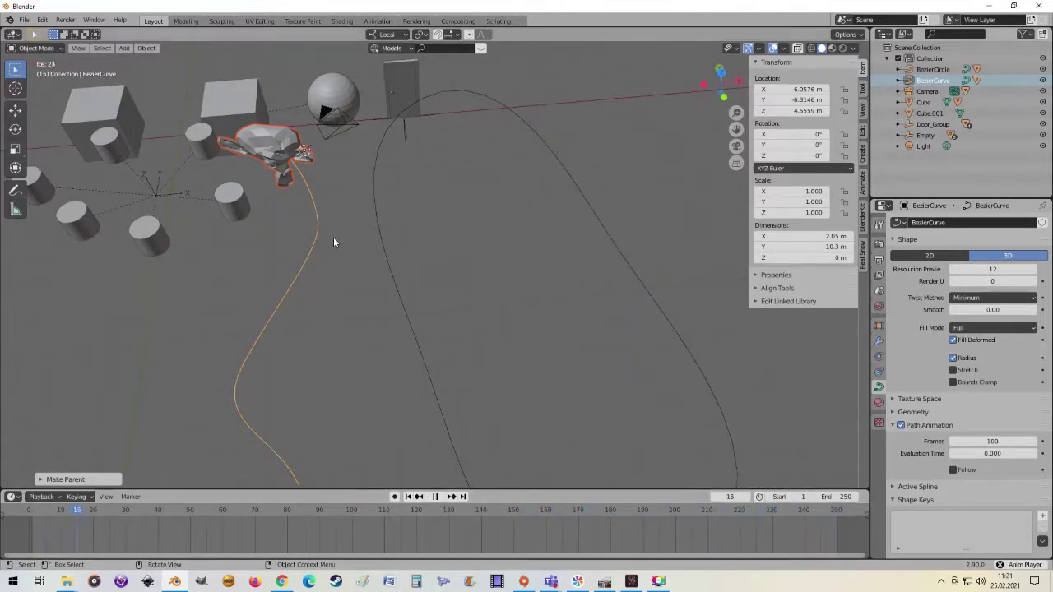
key("Escape")
mouse_move(332, 206)
middle_mouse_down()
mouse_move(315, 267)
mouse_move(311, 210)
middle_mouse_up()
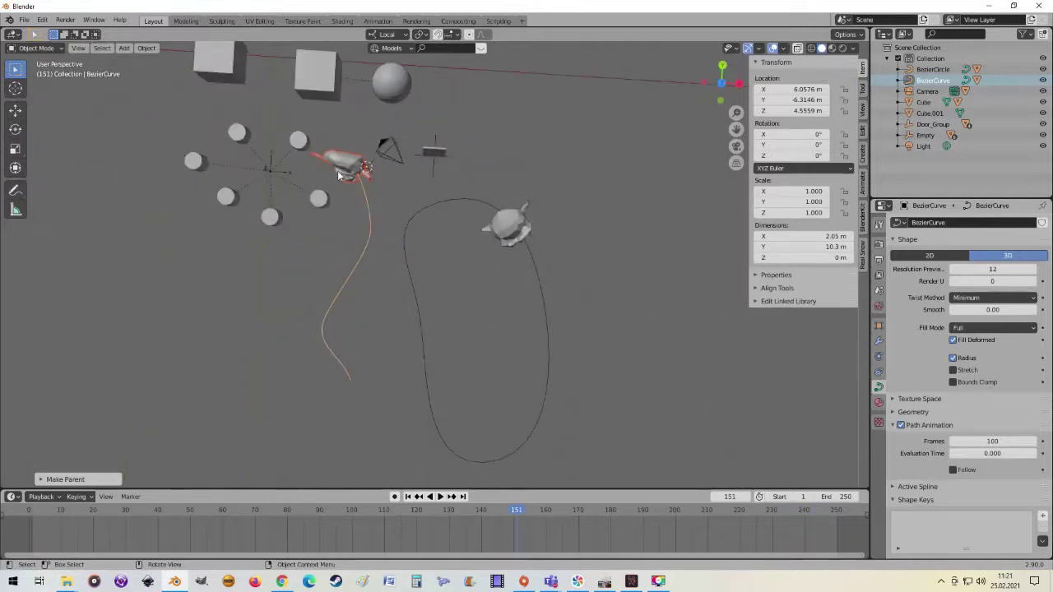
Move Suzanne.002 to the curve's start at X 6.0576 m, Y -6.3146 m.
left_click(338, 175)
key("g")
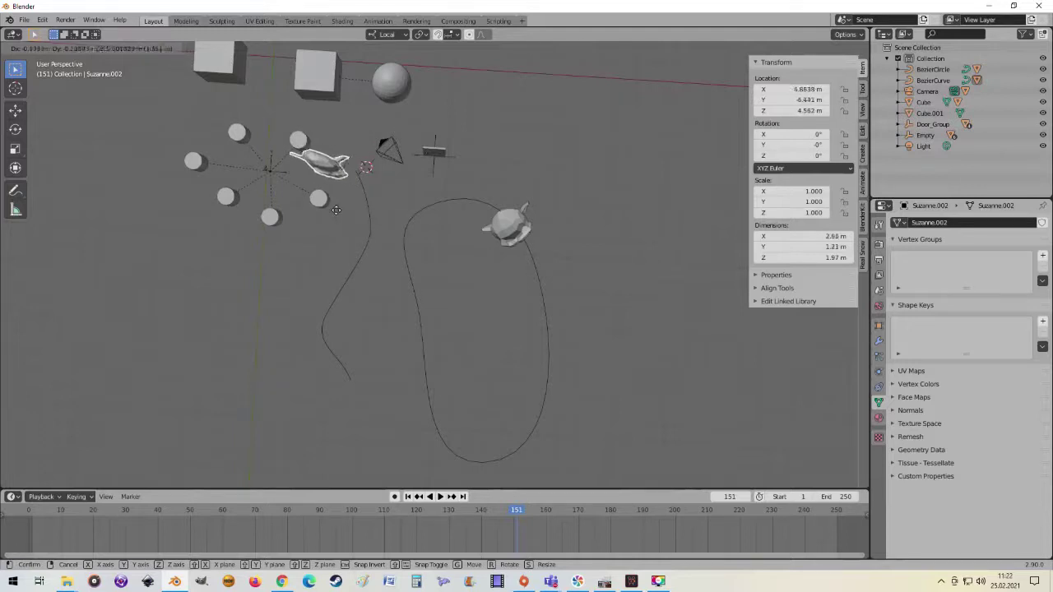
left_click(331, 209)
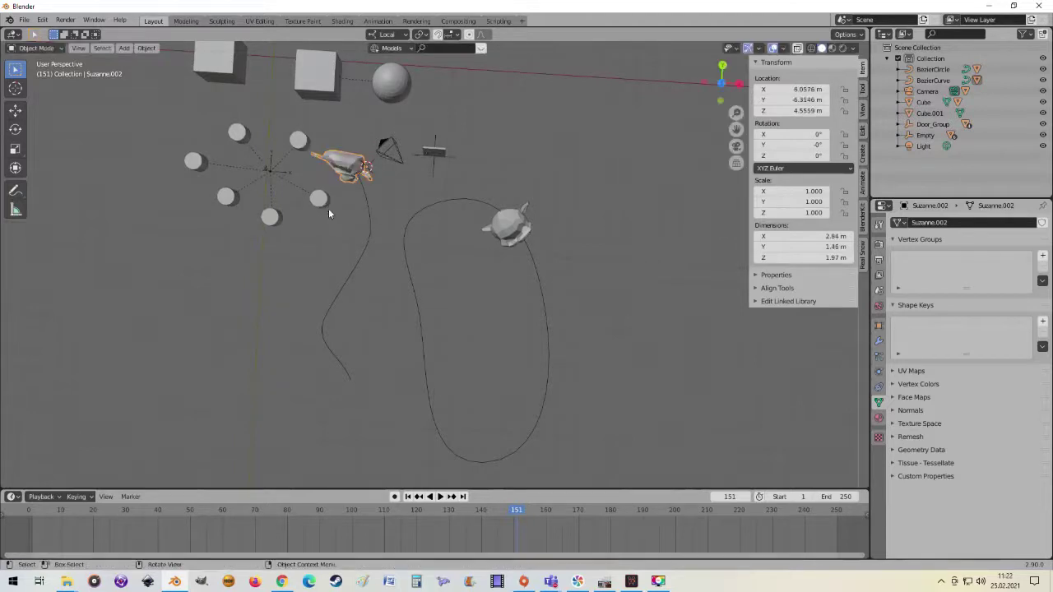
mouse_move(328, 208)
middle_mouse_down()
mouse_move(435, 199)
mouse_move(261, 279)
middle_mouse_up()
left_click(217, 272)
In Edit Mode, reposition the BezierCurve's end control point several times.
left_click(221, 286)
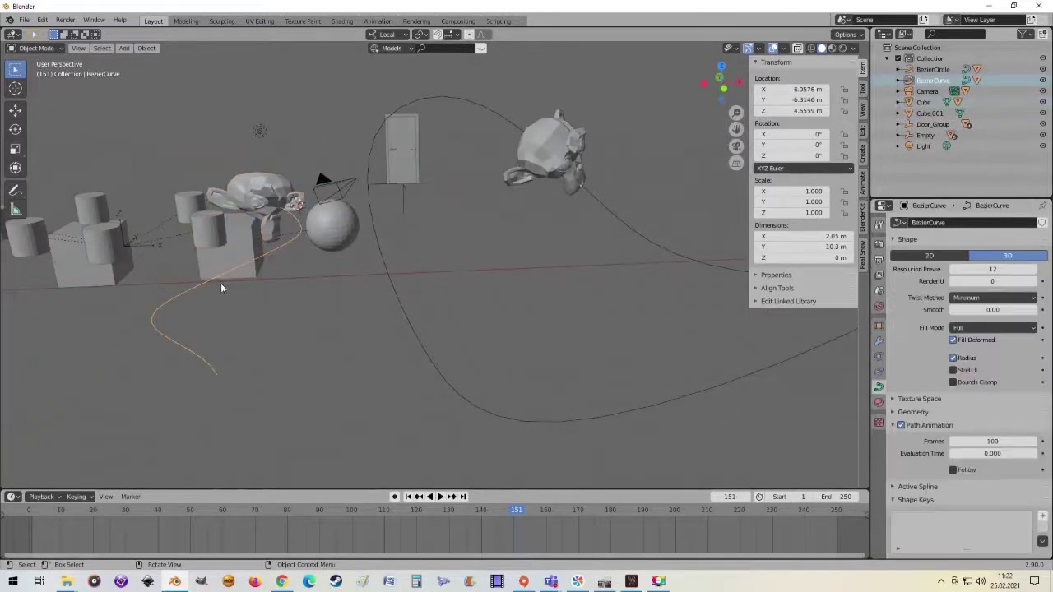
key("Tab")
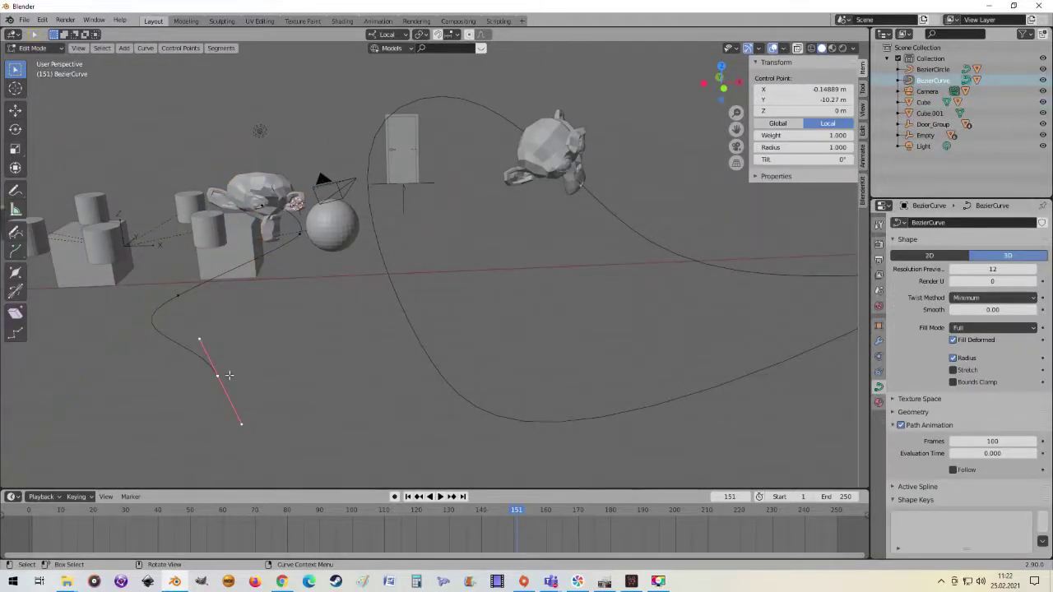
key("g")
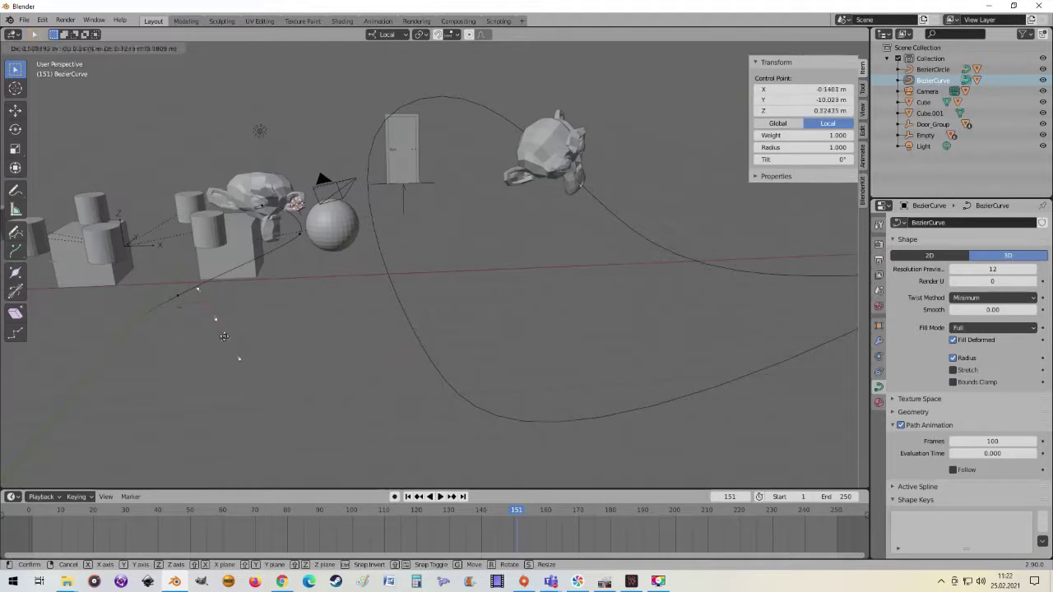
left_click(250, 389)
key("g")
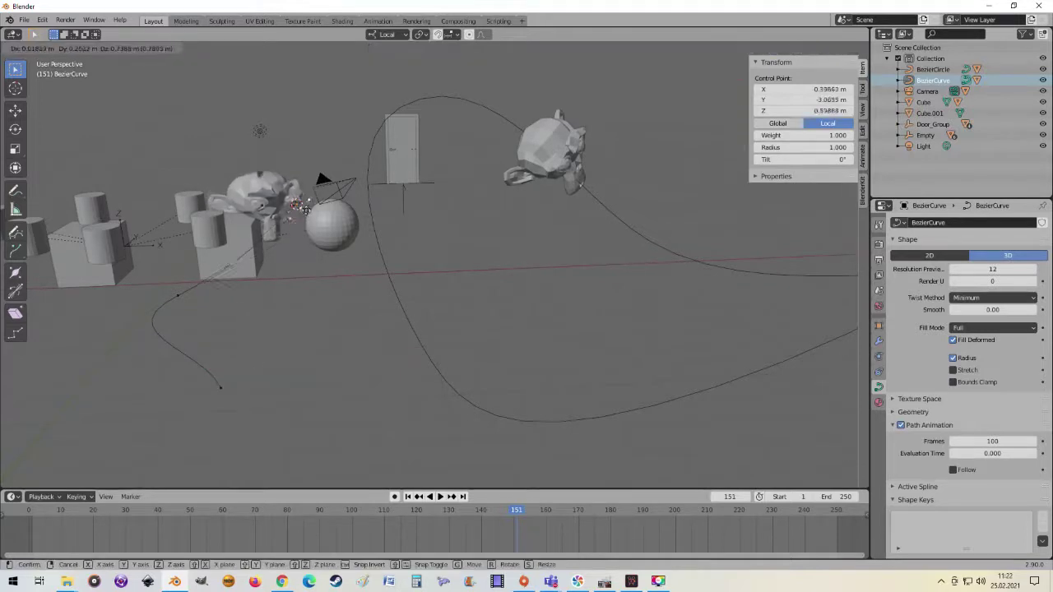
left_click(317, 263)
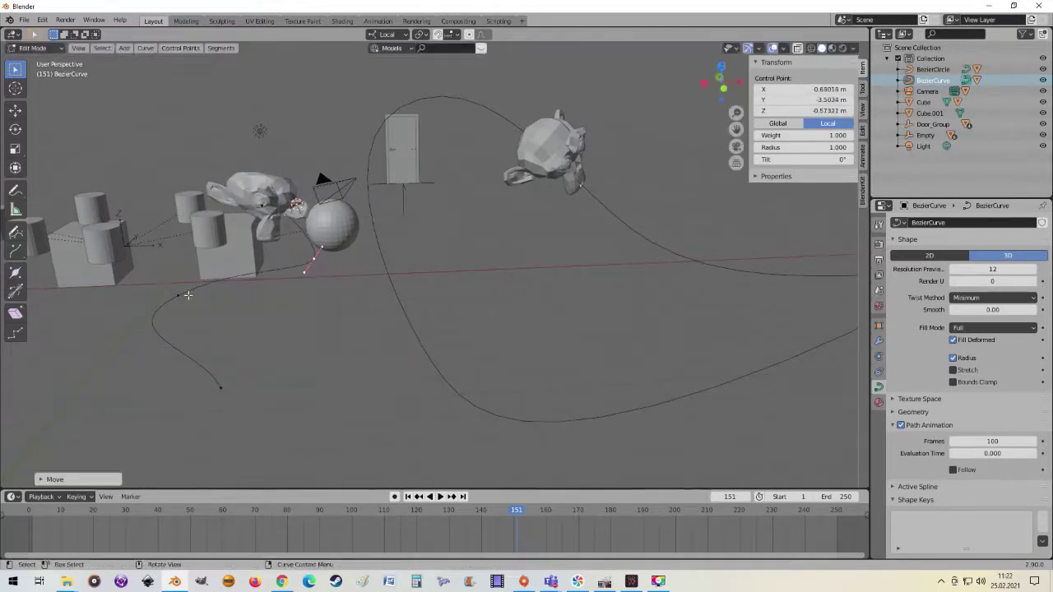
key("g")
left_click(193, 298)
middle_click_drag(193, 298, 248, 241)
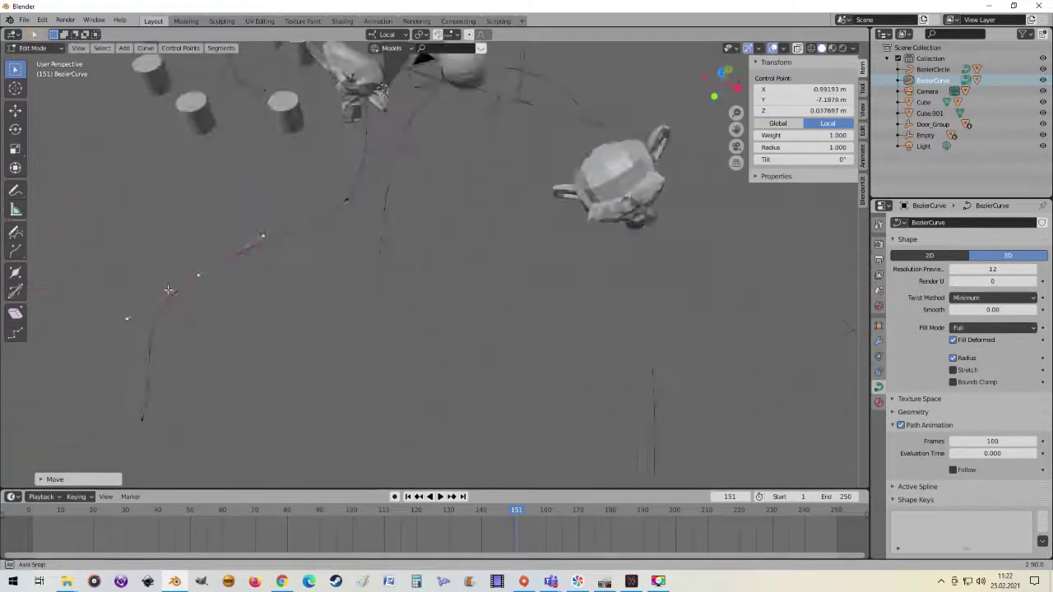
middle_click_drag(421, 229, 426, 131)
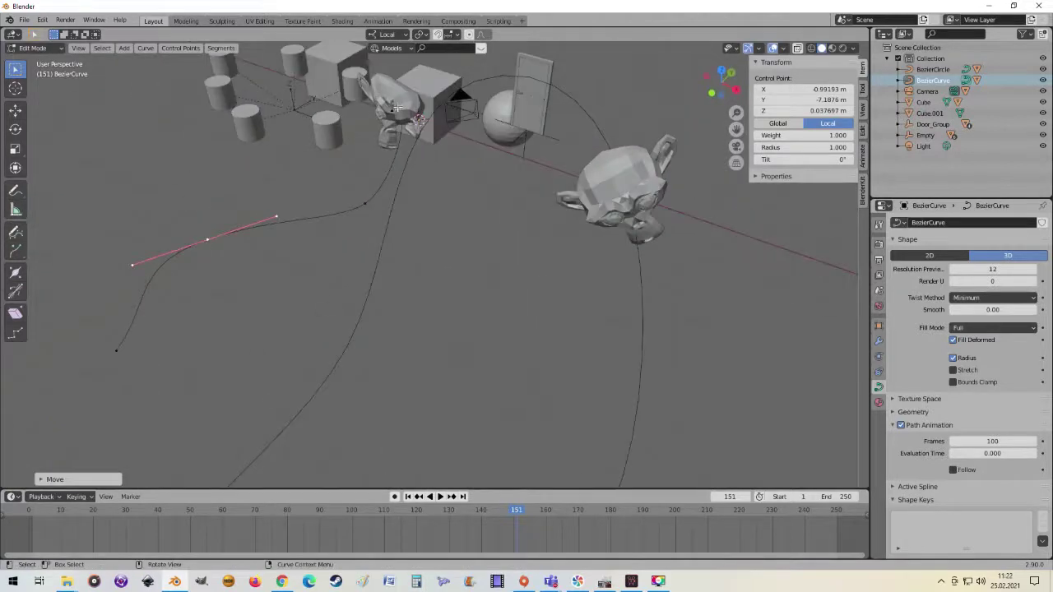
Move the control points near the monkey, near the cube and at the curve start.
key("g")
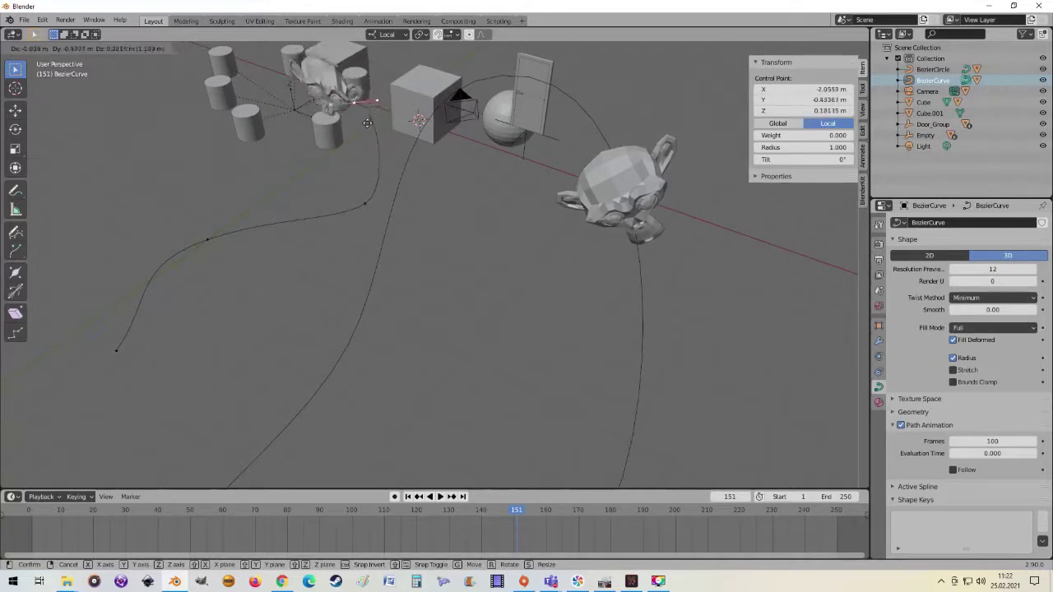
left_click(293, 124)
left_click(368, 206)
key("g")
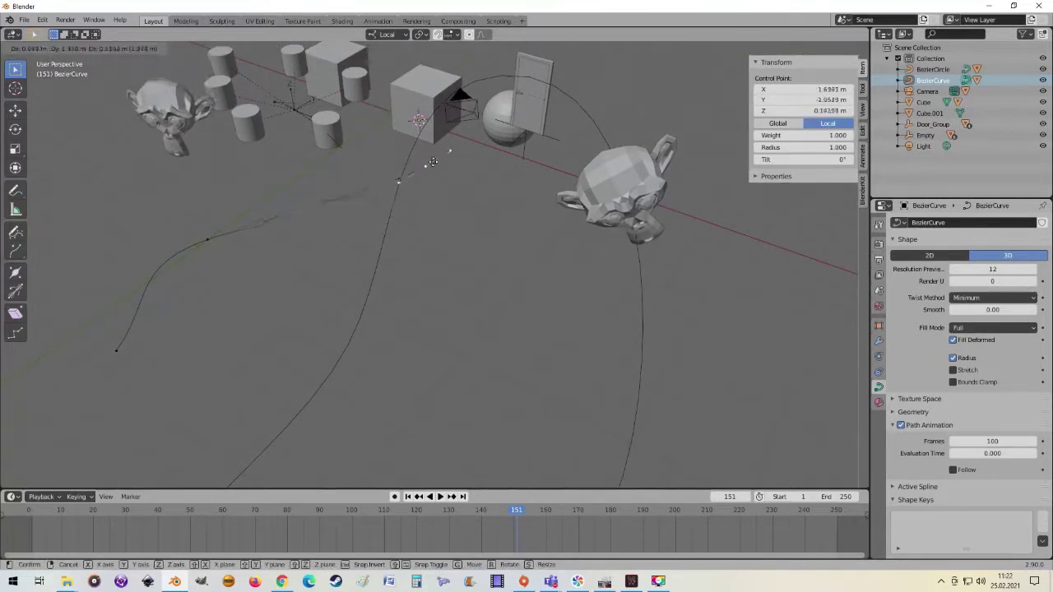
left_click(457, 124)
left_click(210, 240)
key("g")
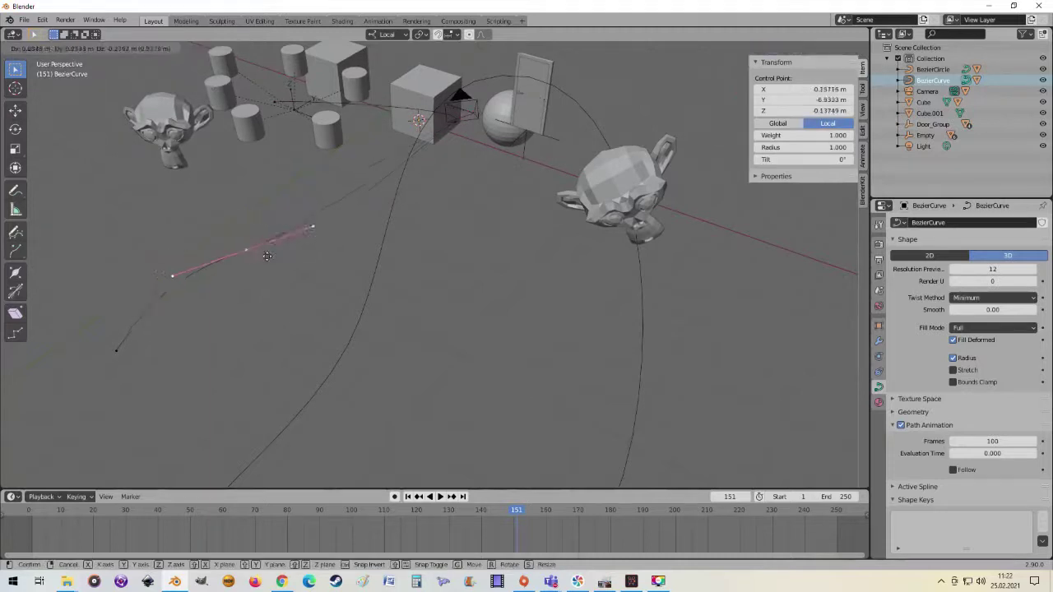
left_click(199, 236)
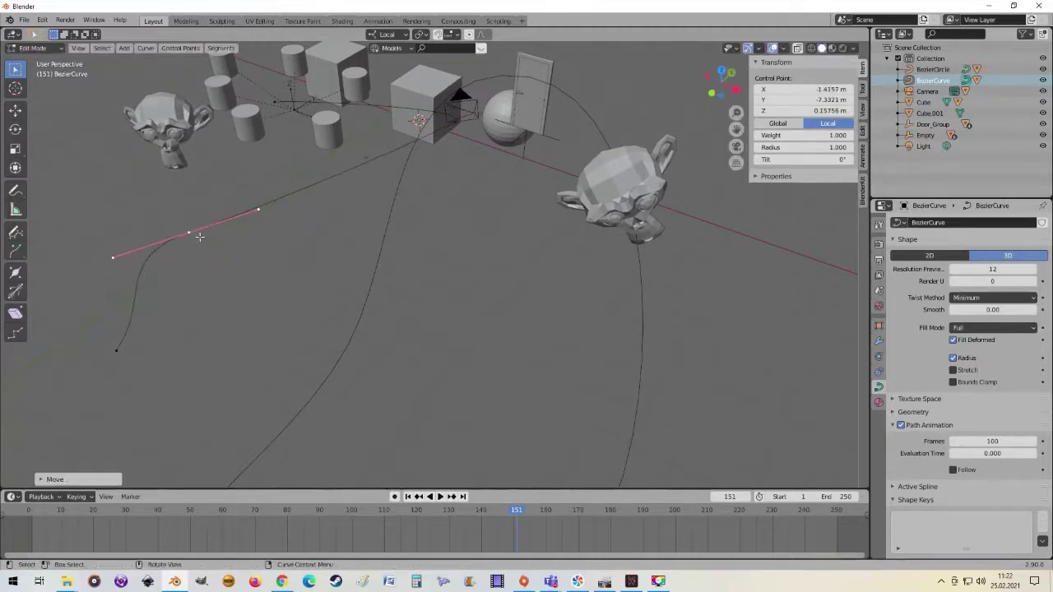
Rotate and move the handle and points at the start of the curve.
middle_click_drag(227, 226, 288, 229)
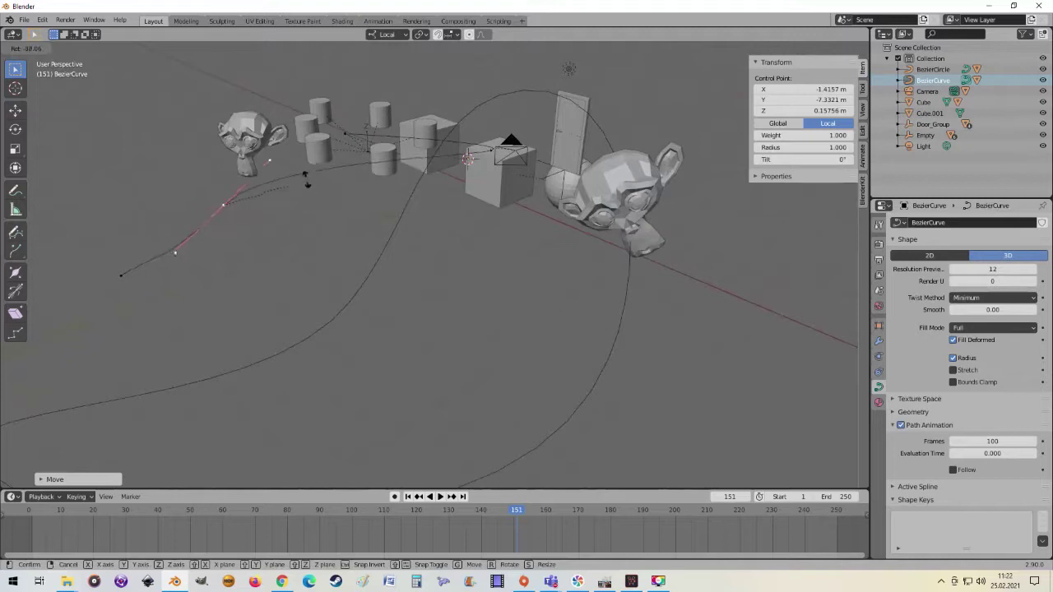
key("r")
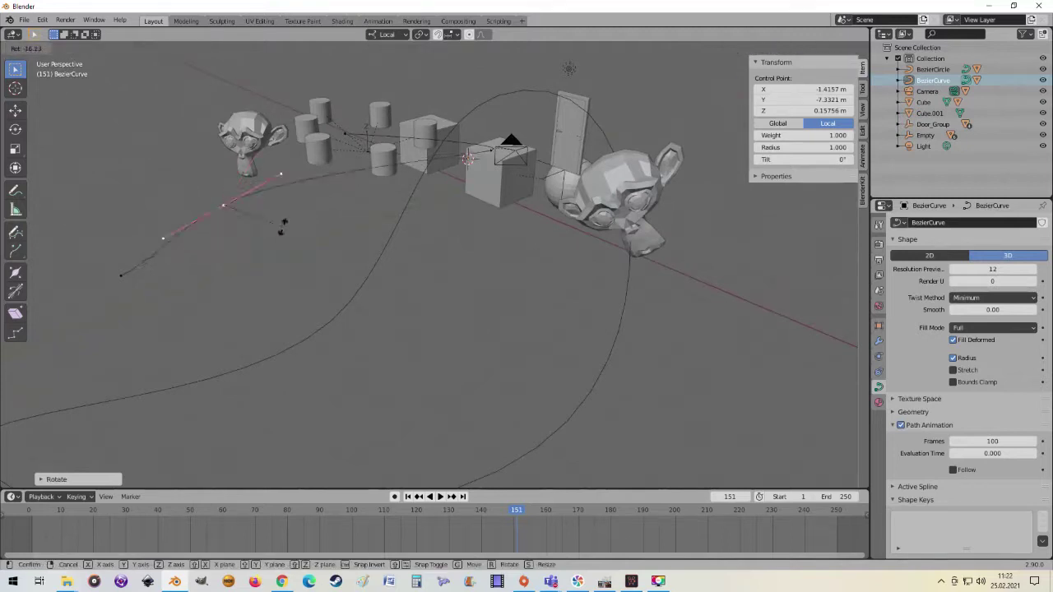
key("g")
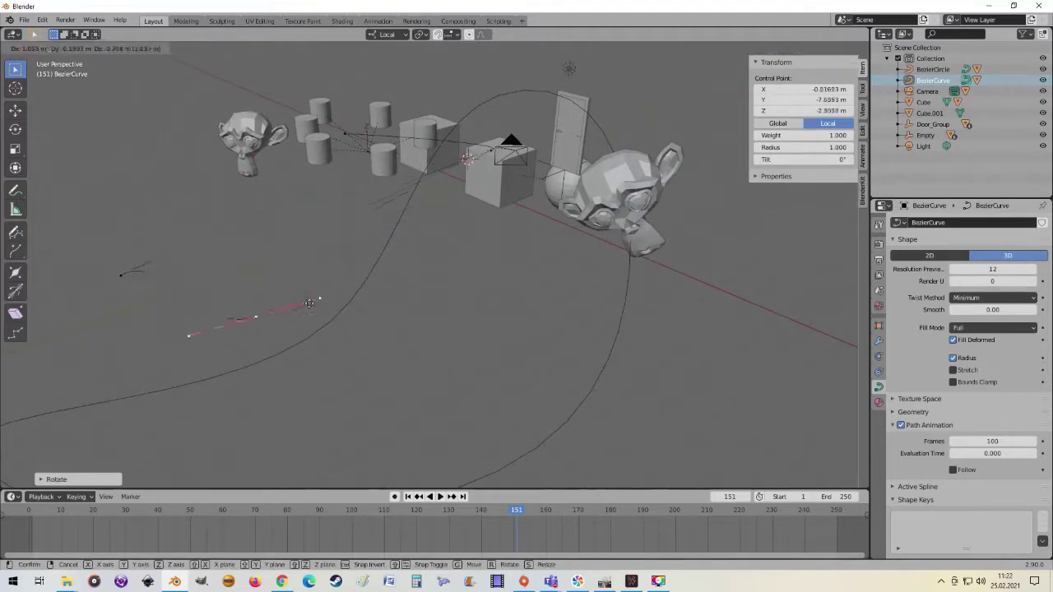
left_click(314, 194)
key("g")
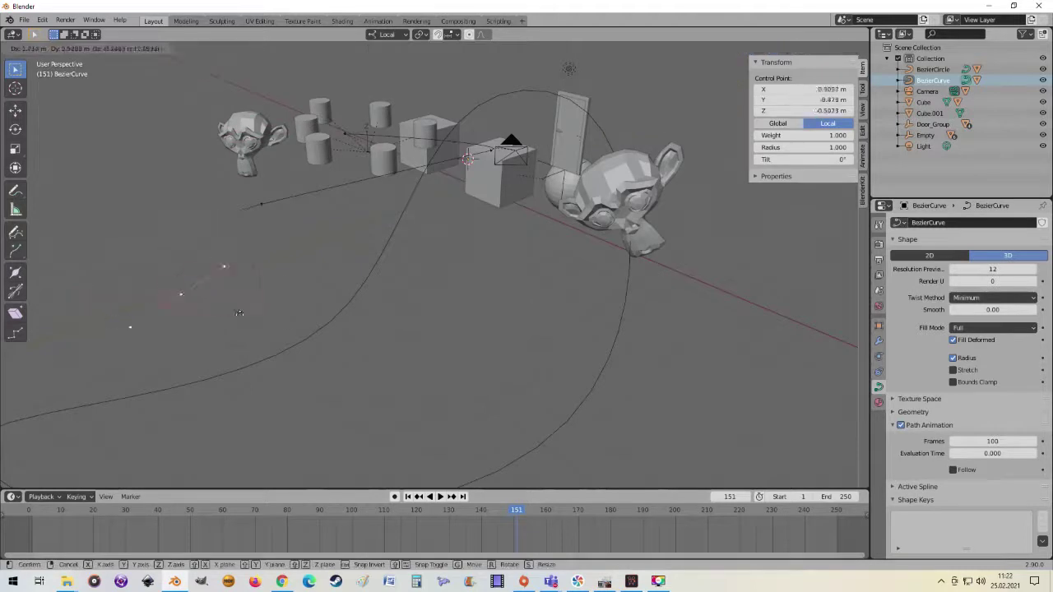
left_click(169, 280)
Deselect all points, leave Edit Mode and start moving the monkey.
left_click(260, 144)
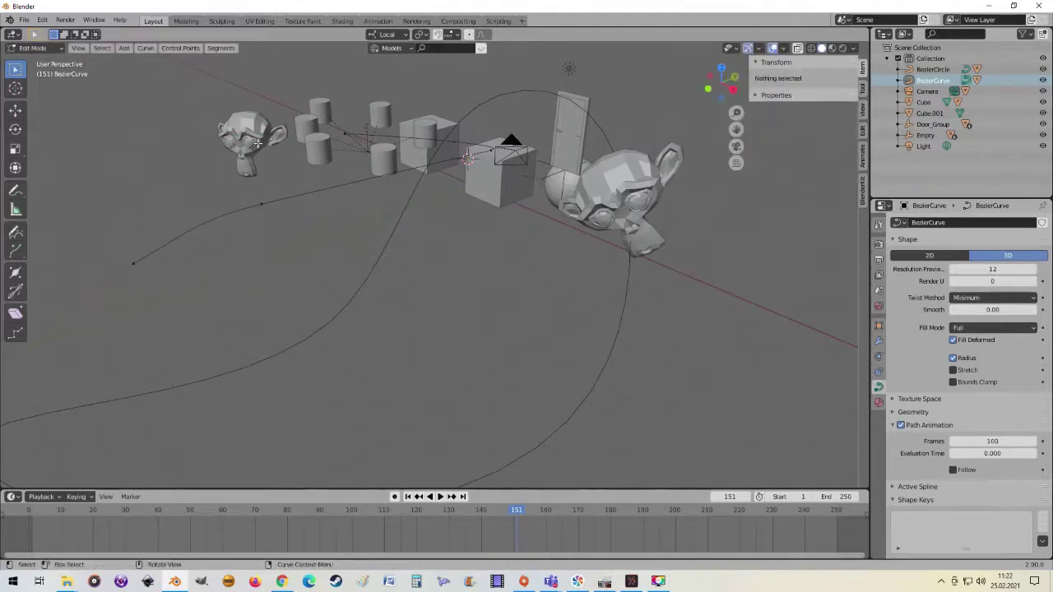
key("Tab")
left_click(275, 148)
mouse_move(277, 146)
middle_mouse_down()
mouse_move(292, 188)
mouse_move(288, 166)
mouse_move(296, 172)
middle_mouse_up()
key("g")
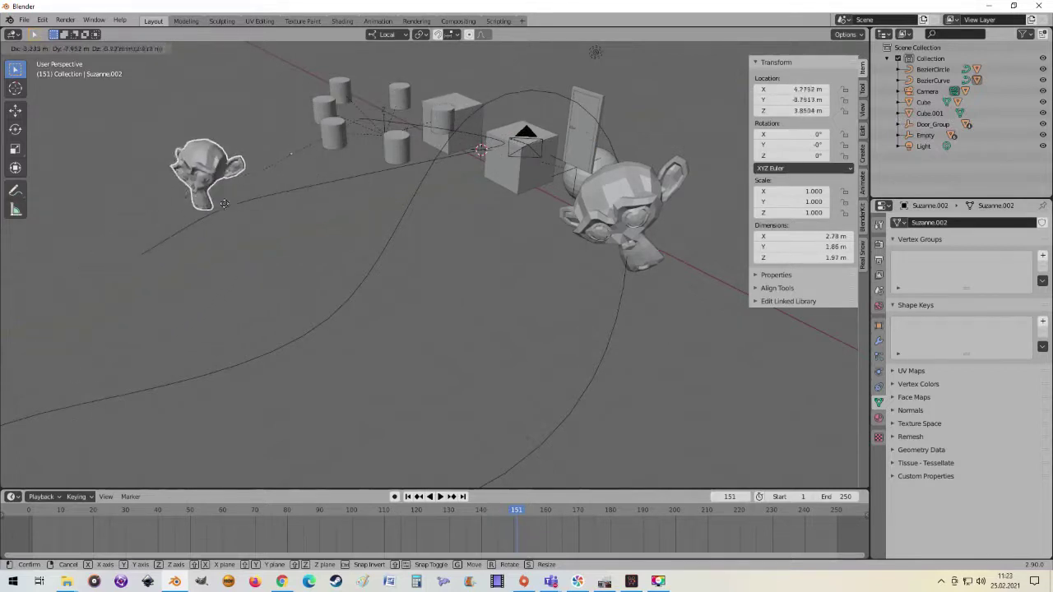
Drop Suzanne.002 onto the curve's start at X 10.568 m, Y -5.7697 m, Z 4.4851 m.
left_click(253, 146)
middle_click_drag(253, 146, 260, 299)
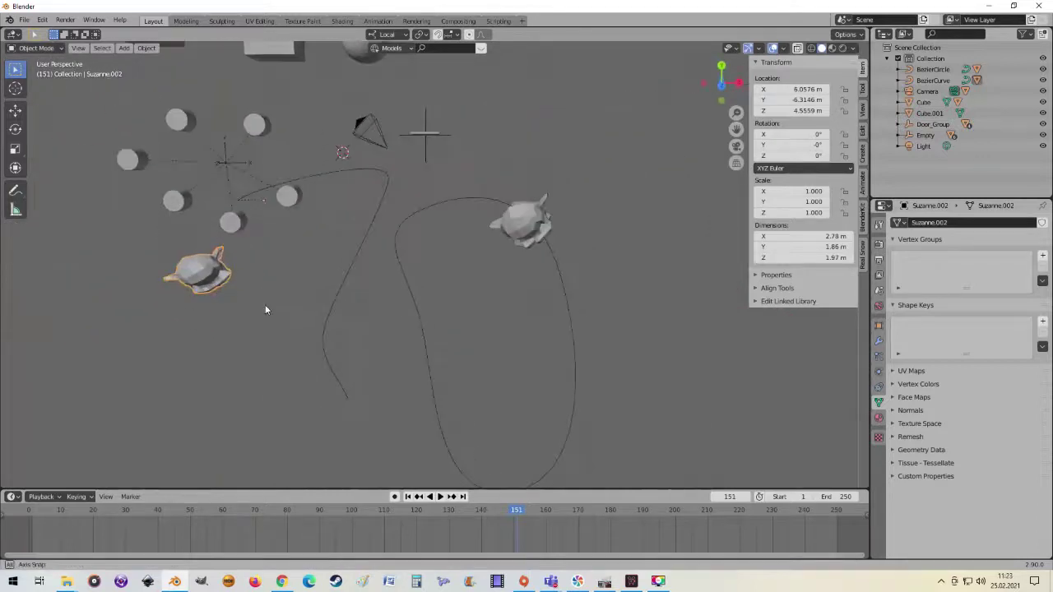
key("g")
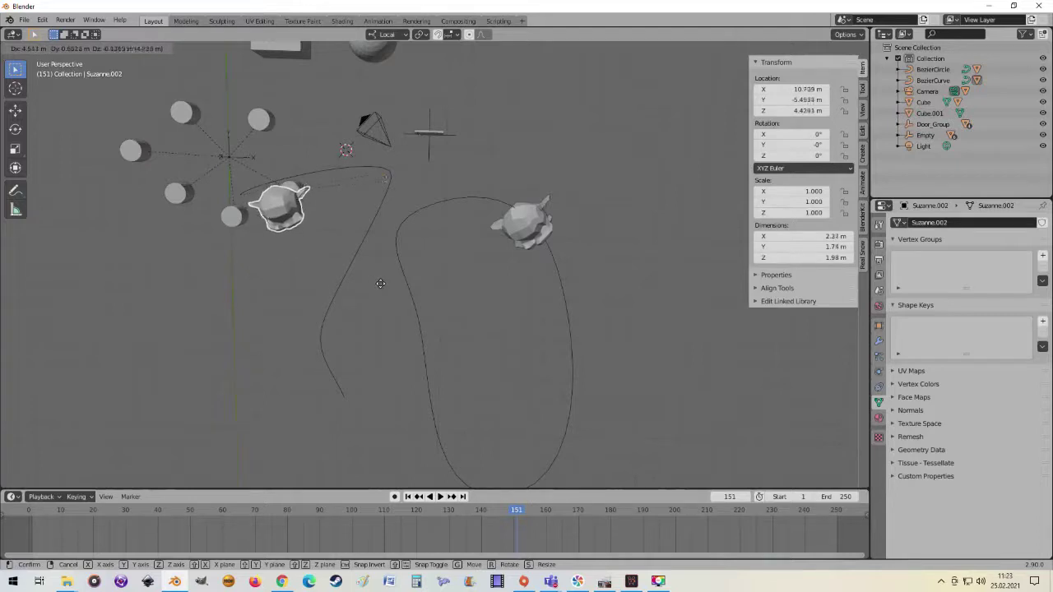
left_click(374, 290)
Select the Bezier curve, orbit around the scene, then select the monkey.
middle_click_drag(352, 280, 370, 228)
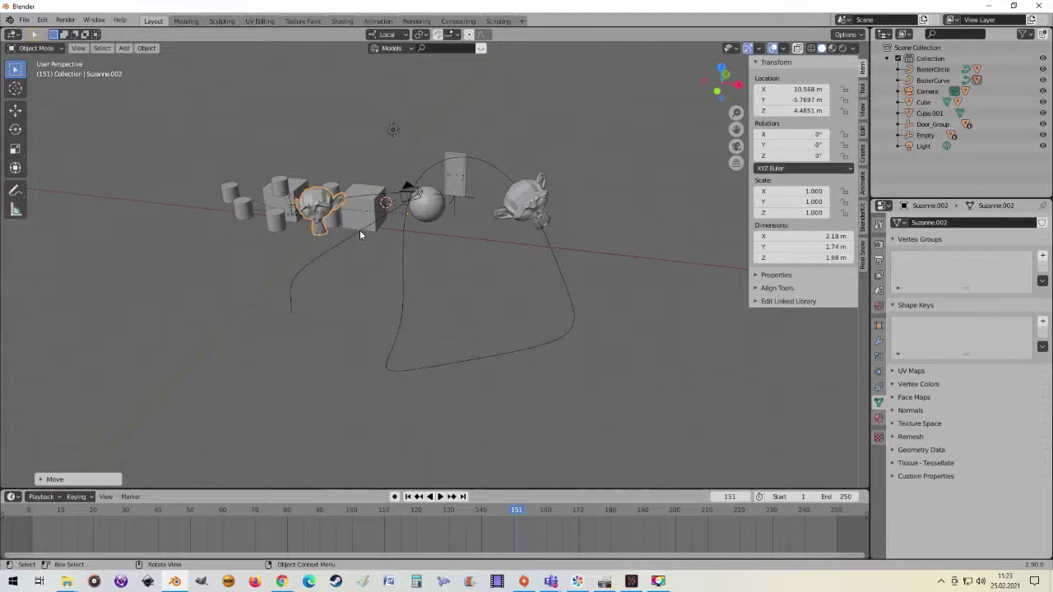
left_click(359, 230)
mouse_move(357, 237)
middle_mouse_down()
mouse_move(401, 224)
mouse_move(359, 243)
mouse_move(337, 271)
mouse_move(352, 282)
mouse_move(373, 247)
middle_mouse_up()
middle_click_drag(299, 257, 317, 258)
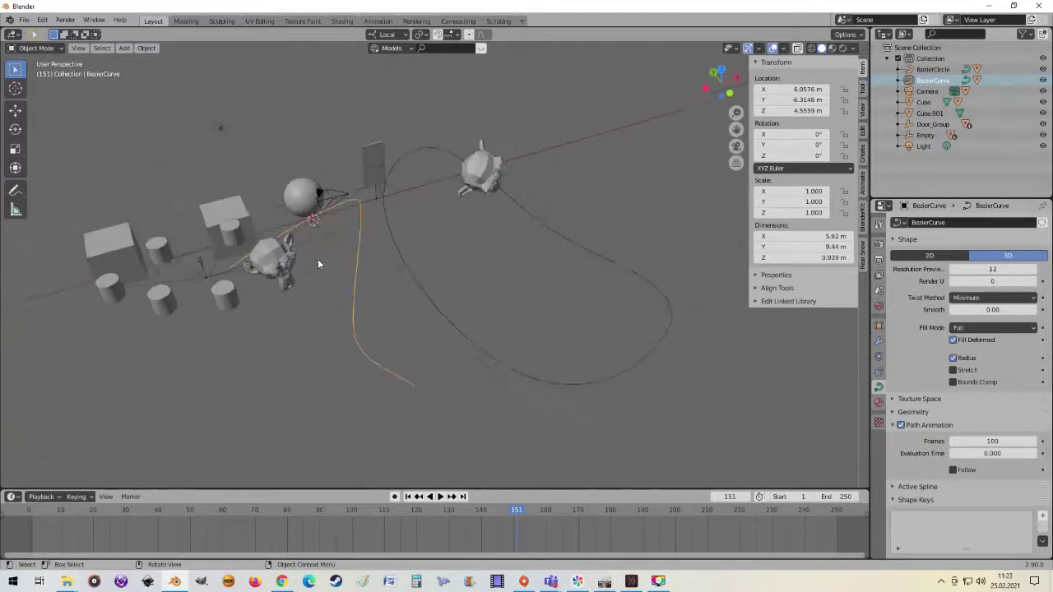
left_click(286, 273)
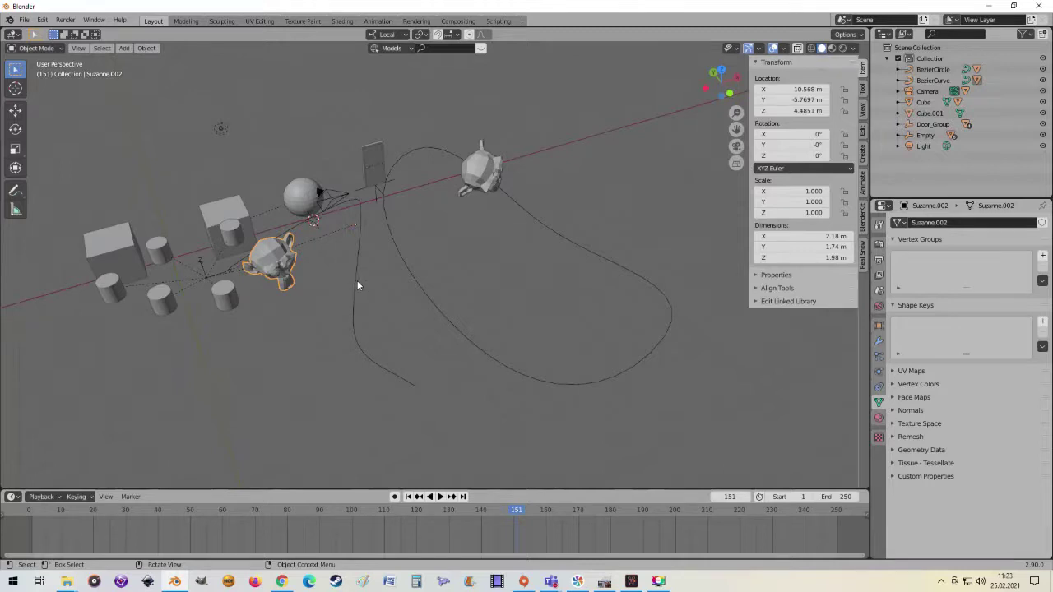
Clear the monkey's existing parent while keeping its transform.
left_click(354, 286, "shift")
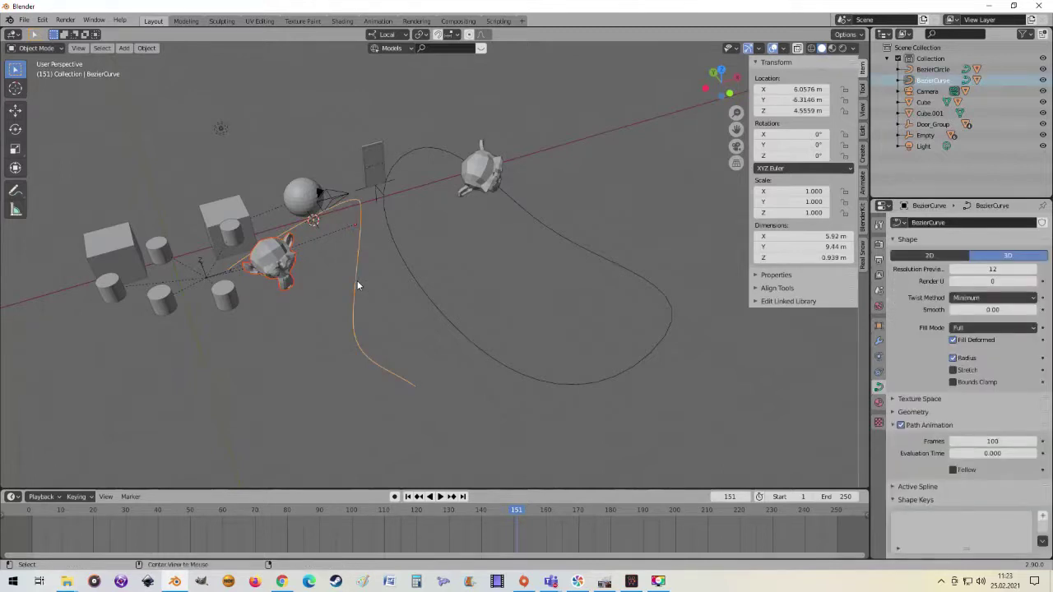
key("alt+p")
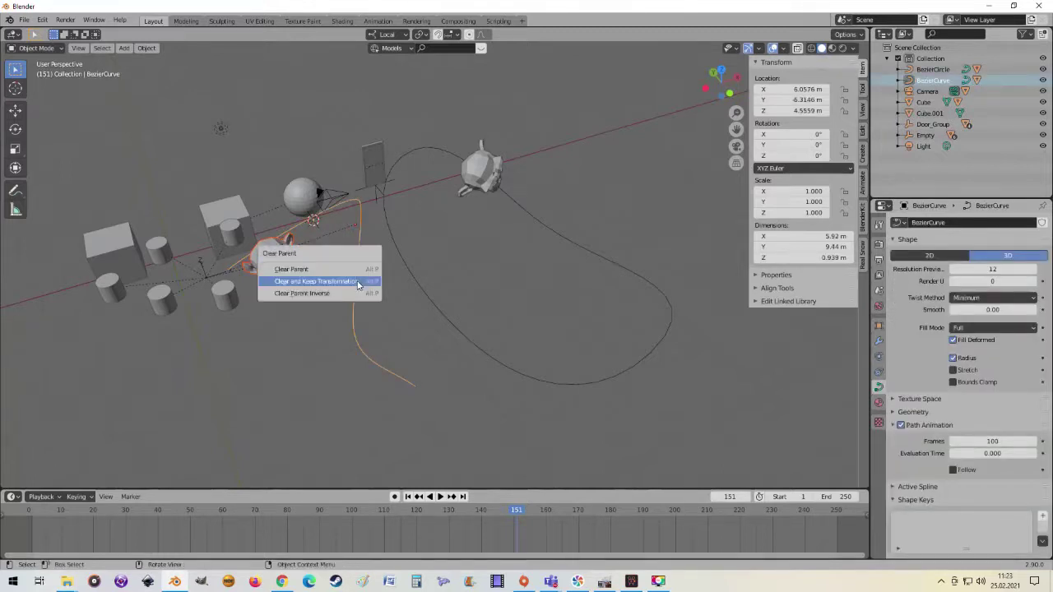
left_click(359, 282)
Parent Suzanne.002 to the BezierCurve using Vertex parenting.
mouse_move(336, 291)
middle_mouse_down()
mouse_move(350, 258)
mouse_move(287, 197)
mouse_move(322, 179)
middle_mouse_up()
left_click(260, 269)
mouse_move(317, 309)
middle_mouse_down()
mouse_move(275, 298)
mouse_move(395, 341)
mouse_move(392, 325)
mouse_move(351, 302)
middle_mouse_up()
middle_click_drag(253, 281, 233, 290)
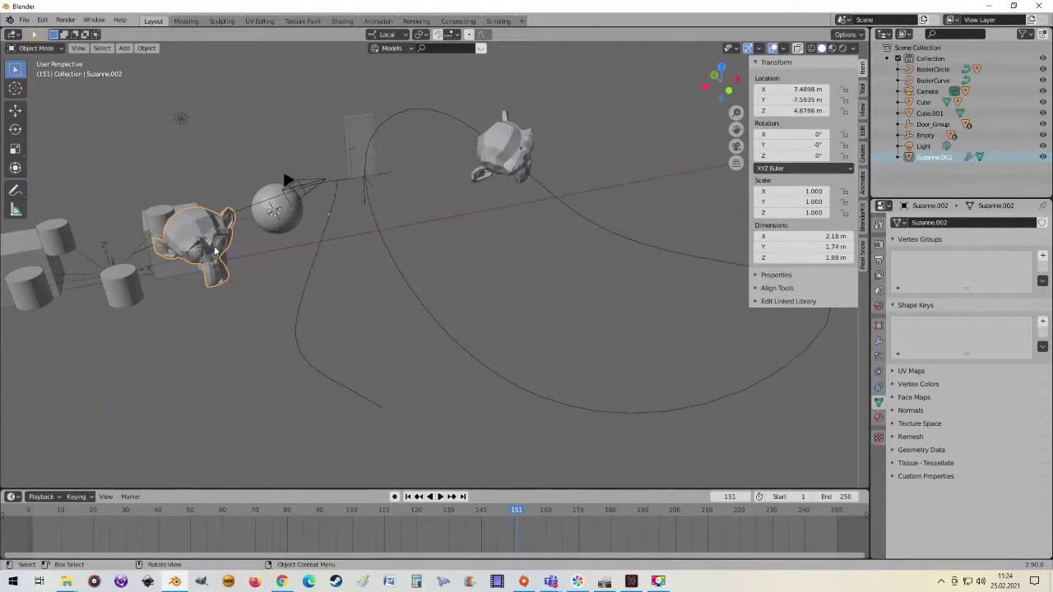
middle_click_drag(216, 251, 451, 150)
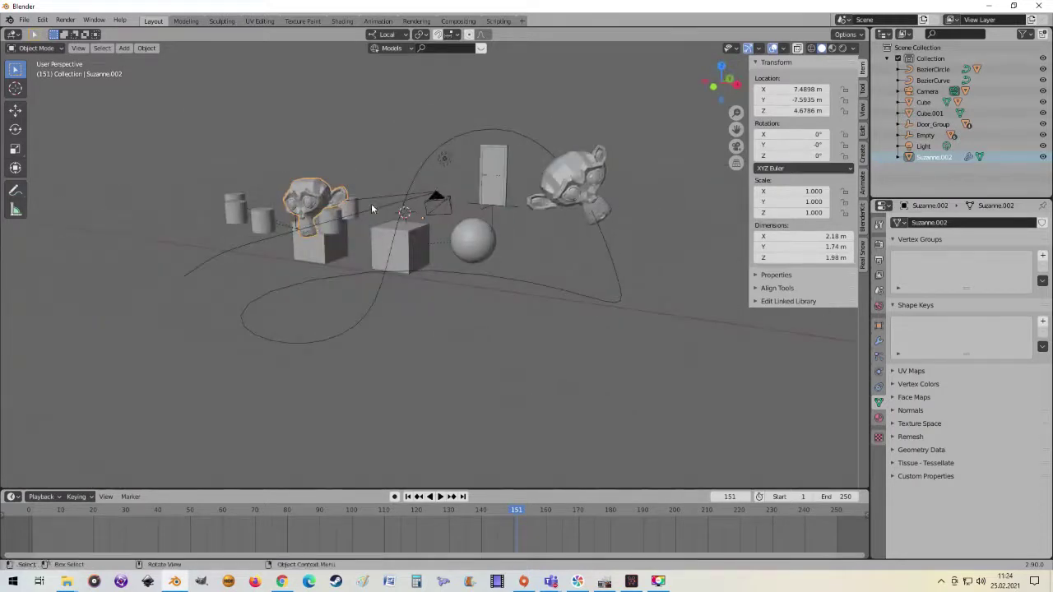
middle_click_drag(371, 209, 469, 228)
middle_click_drag(215, 310, 296, 340)
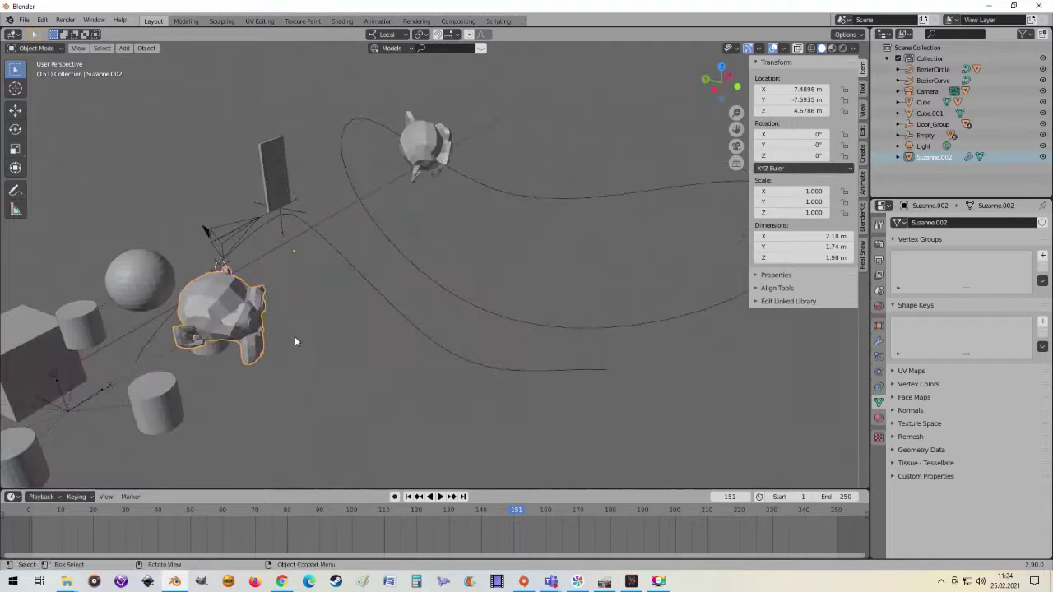
left_click(390, 304, "shift")
key("ctrl+p")
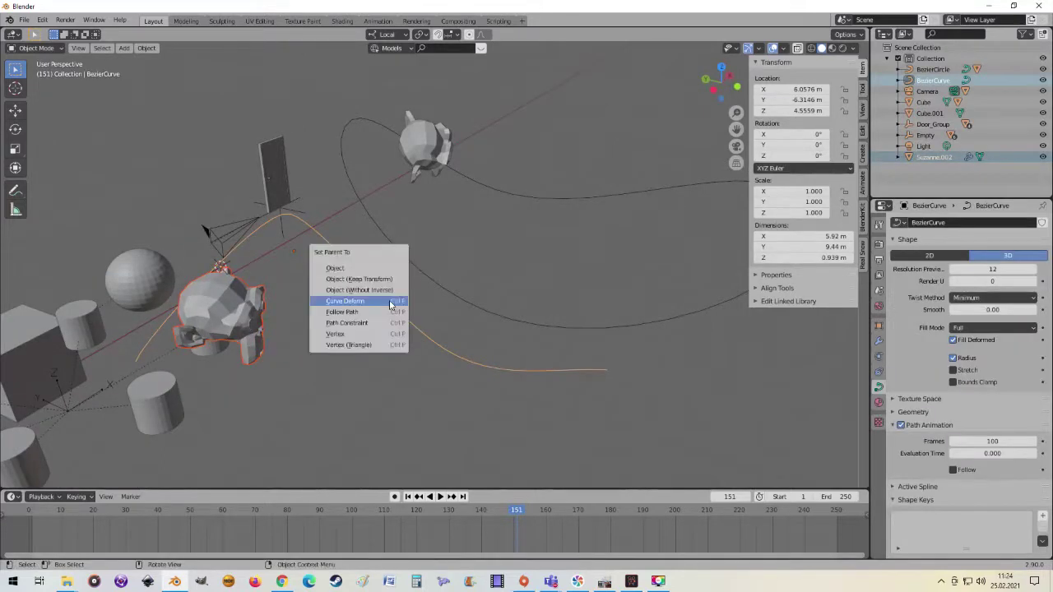
left_click(363, 336)
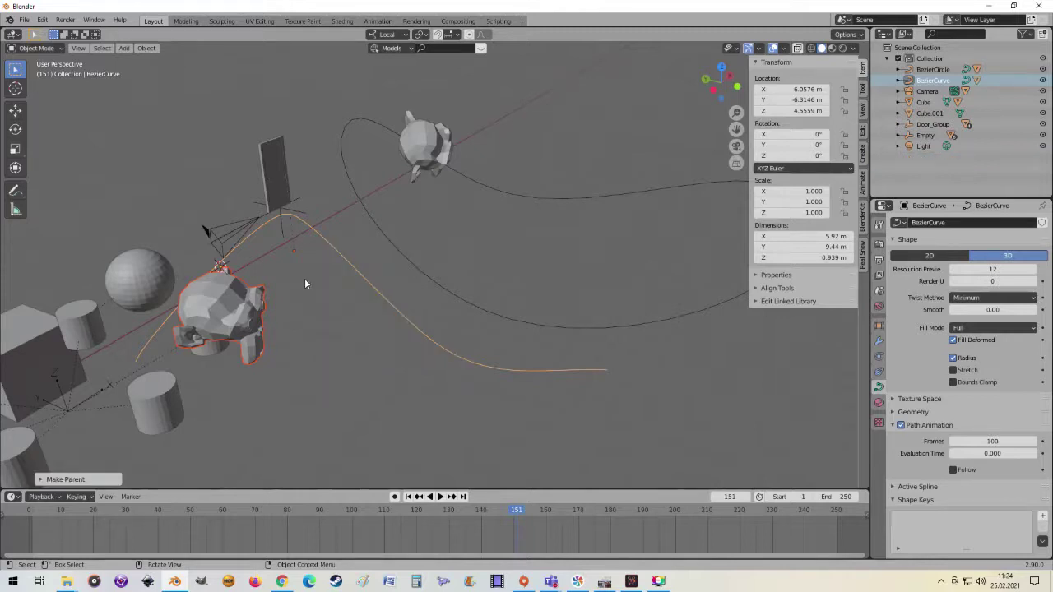
Select only the BezierCurve and enter Edit Mode on it.
mouse_move(305, 283)
middle_mouse_down()
mouse_move(263, 319)
mouse_move(288, 310)
middle_mouse_up()
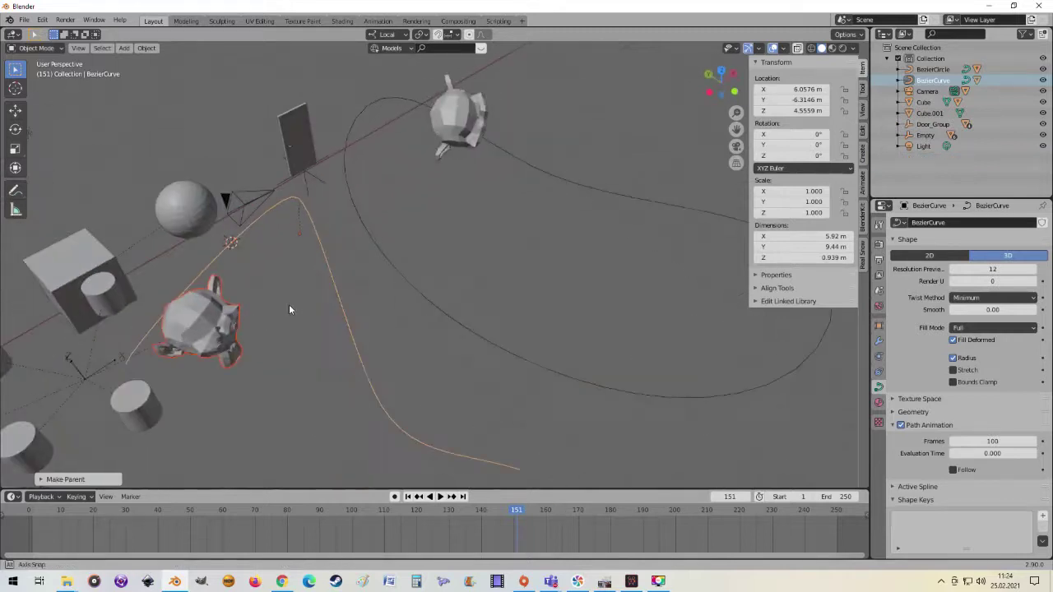
left_click(202, 331)
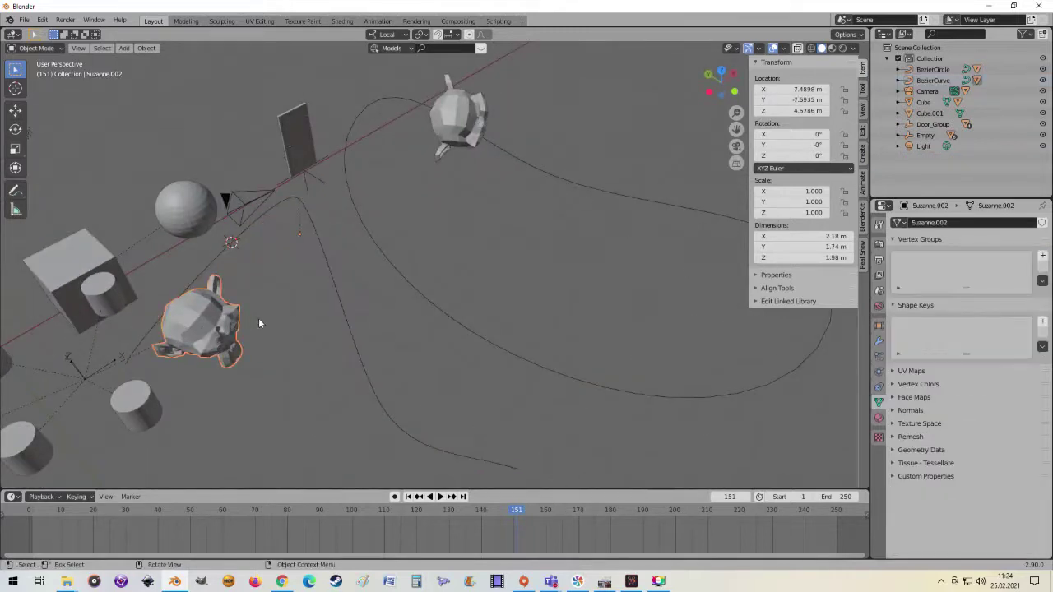
left_click(300, 206)
key("Tab")
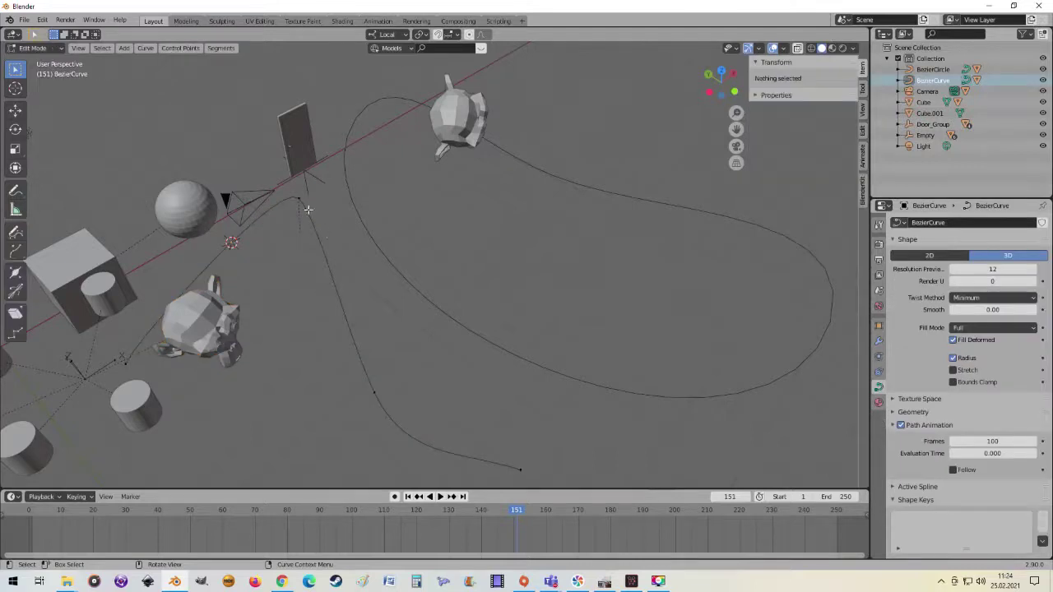
Move a curve control point near the camera to a new position.
left_click(301, 201)
middle_click_drag(321, 275, 322, 281)
key("Tab")
key("Tab")
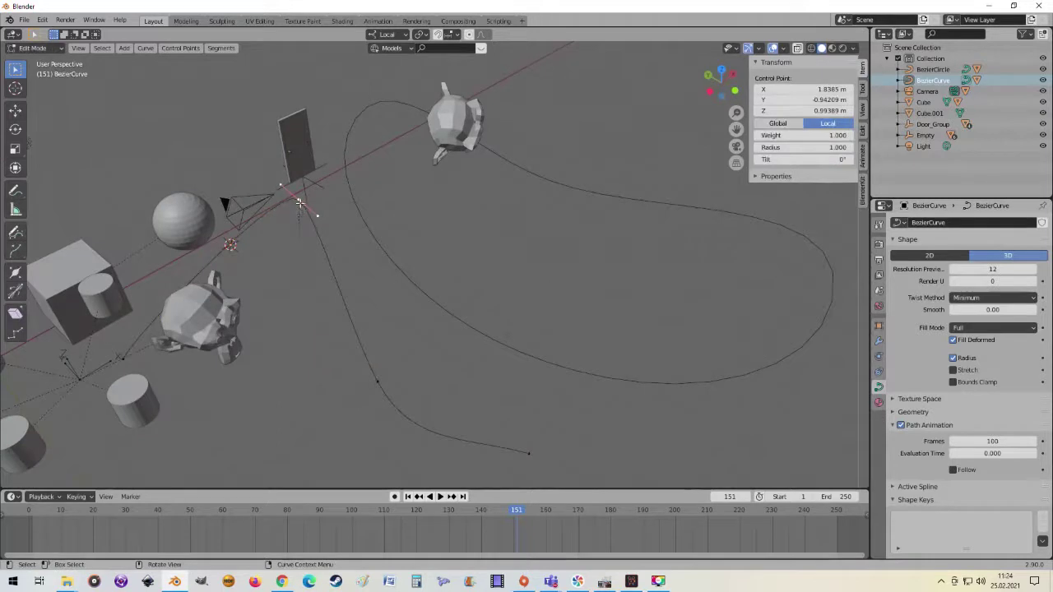
middle_click_drag(316, 211, 354, 218)
key("g")
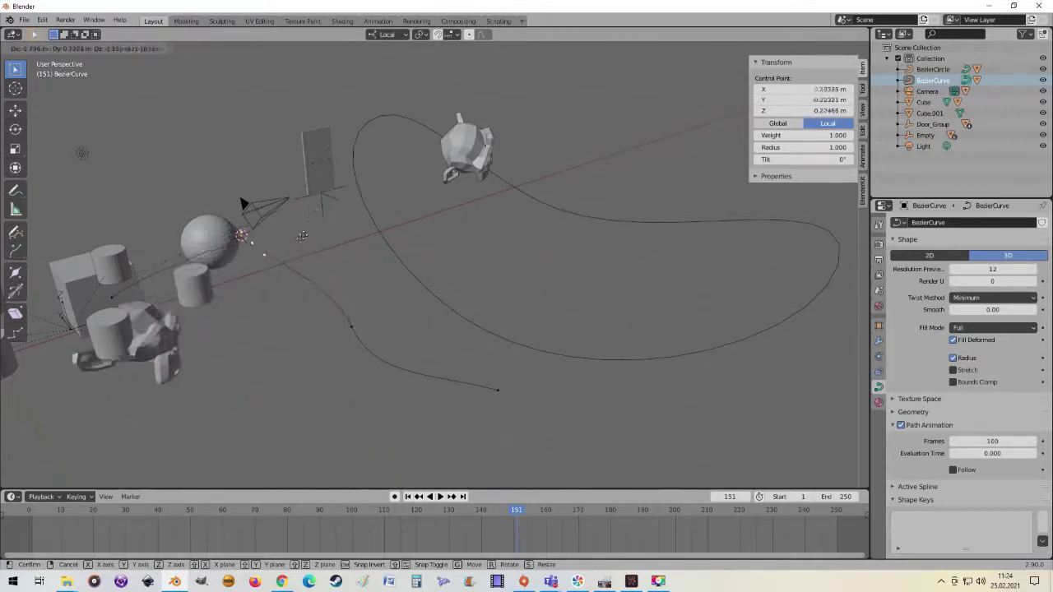
left_click(355, 240)
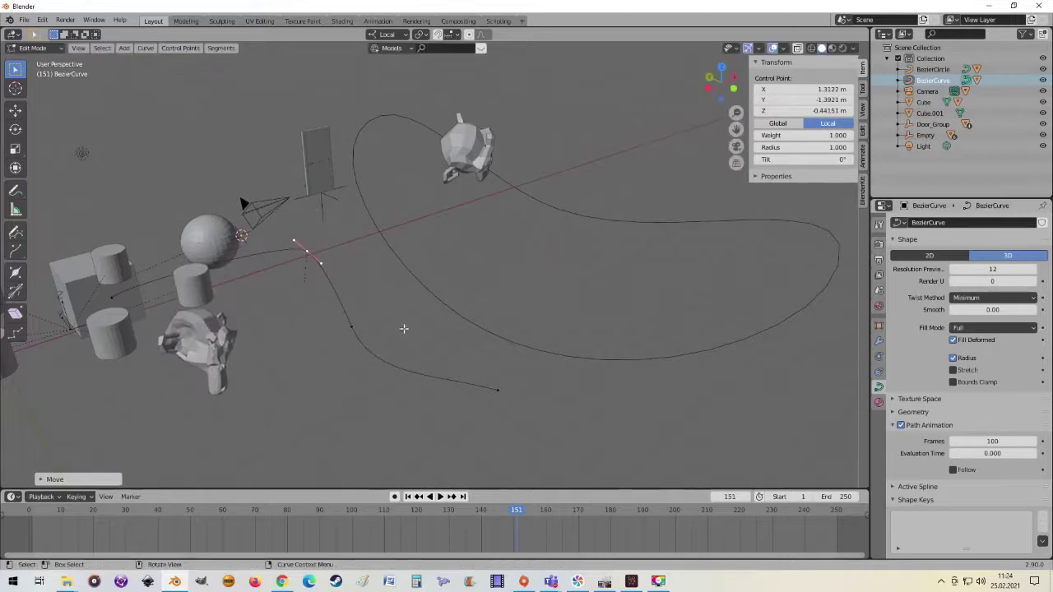
Move another control point to X 3.1031, Y 2.4162, Z 0.52996 m and scale its handles.
left_click(354, 326)
key("g")
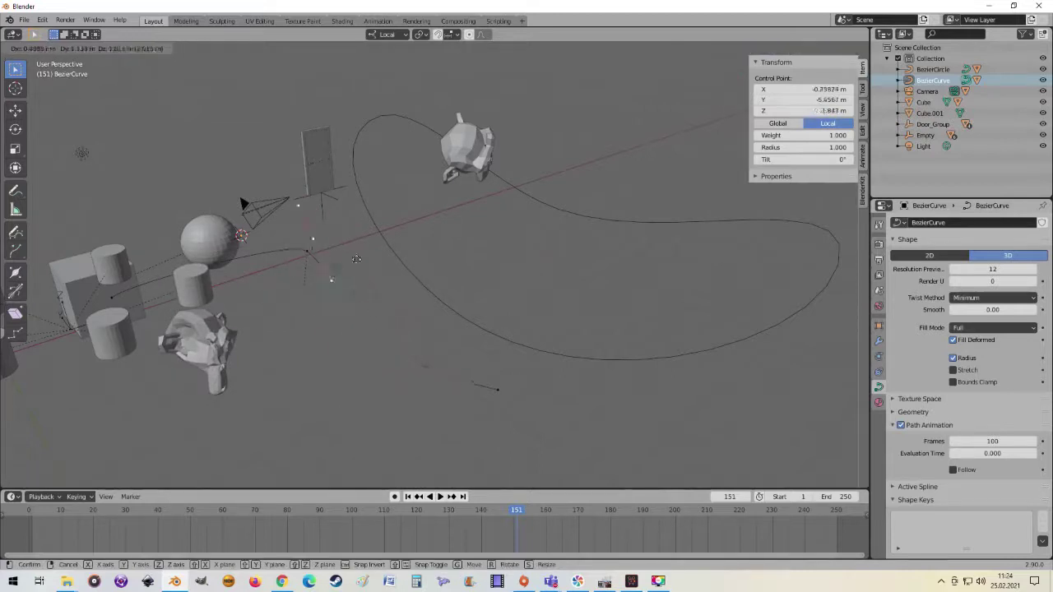
key("Escape")
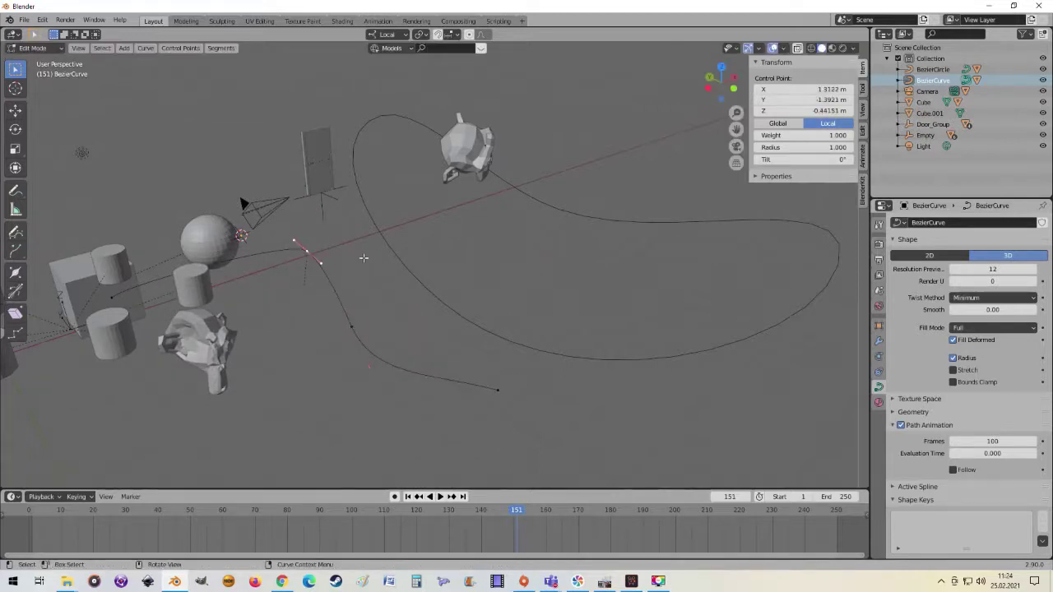
key("g")
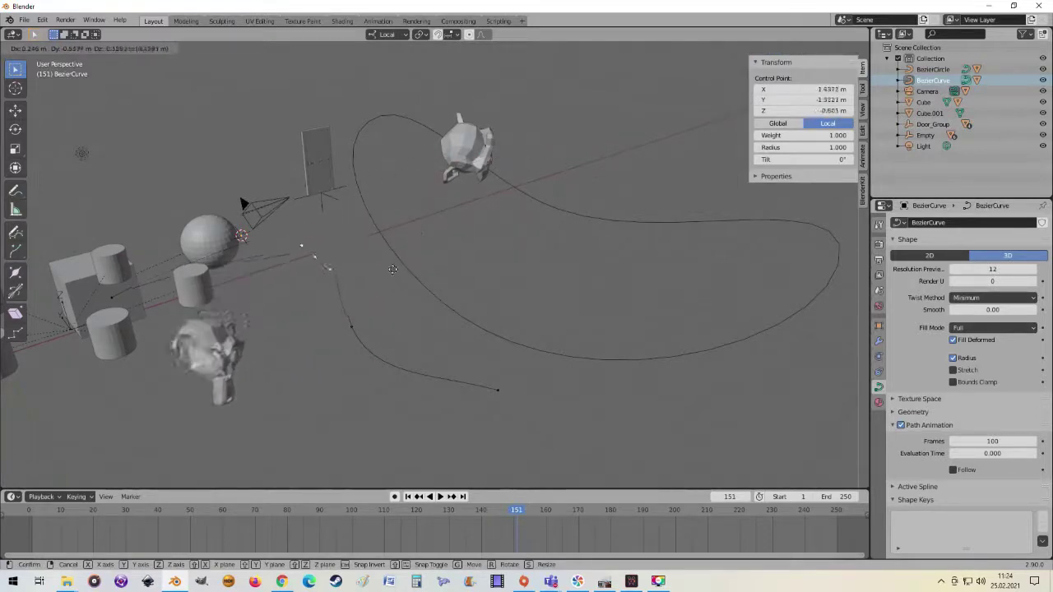
left_click(435, 260)
key("s")
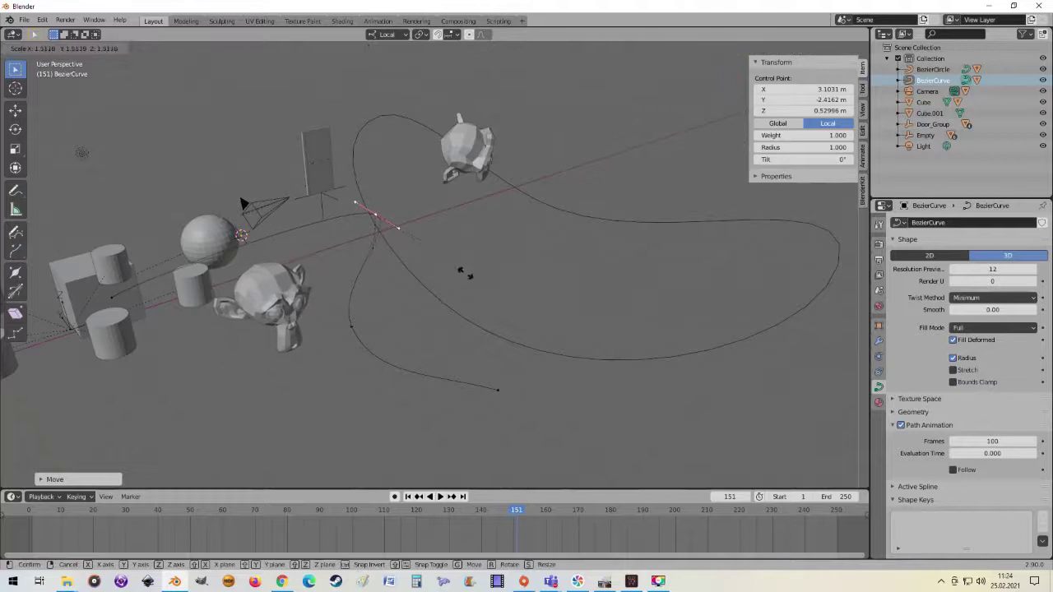
left_click(426, 270)
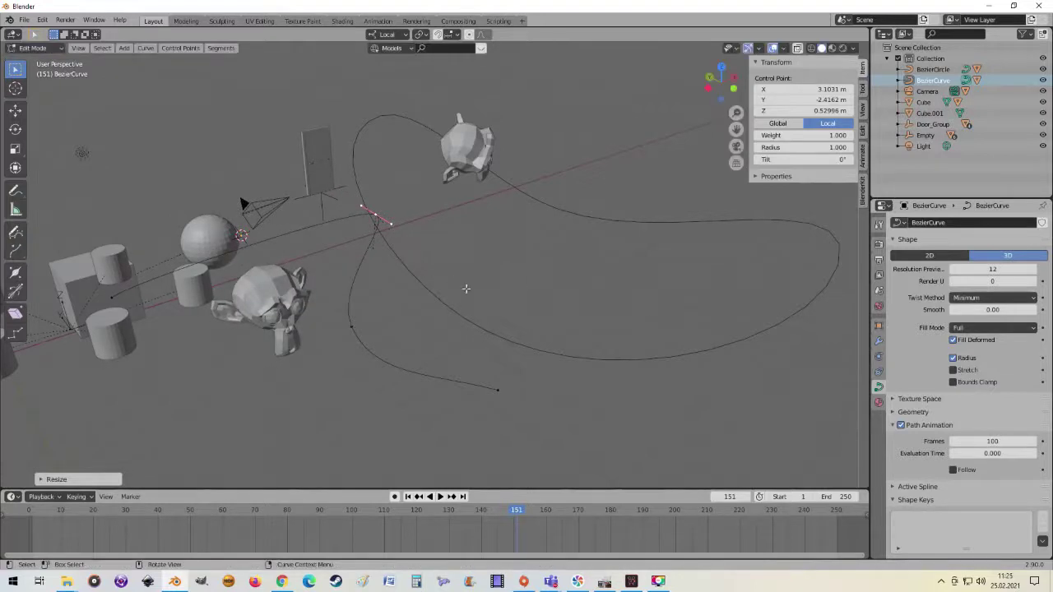
key("r")
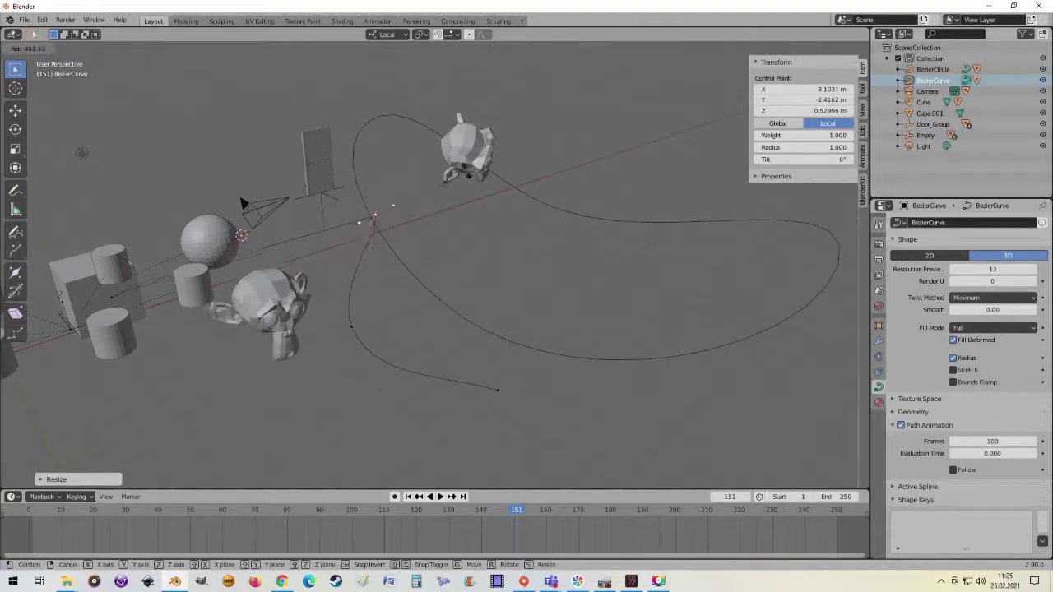
right_click(431, 245)
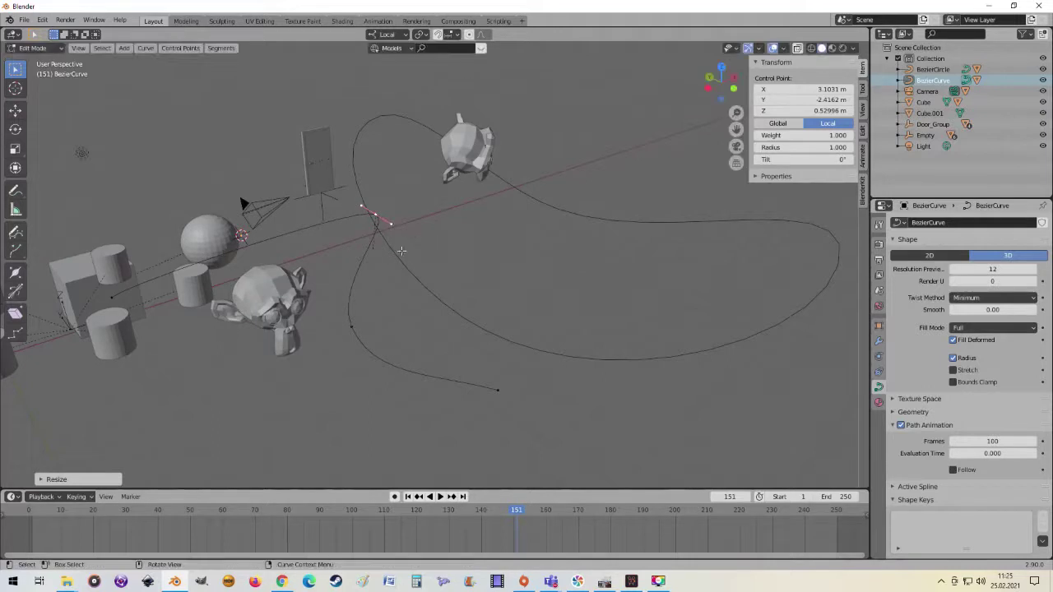
Back in Object Mode, clear Suzanne.002's parent link to the Bezier curve.
key("Tab")
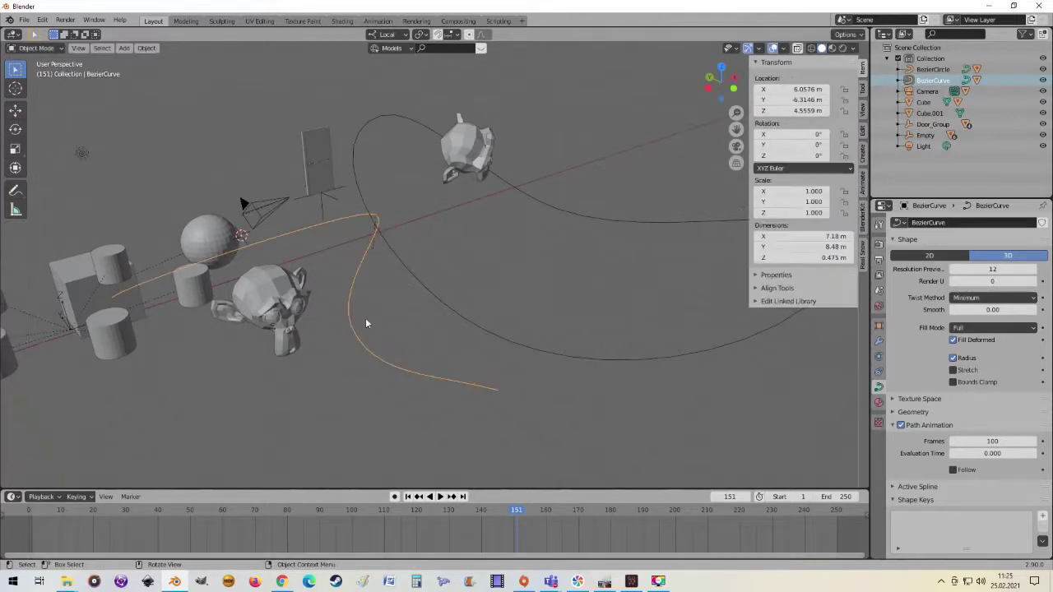
left_click(288, 322)
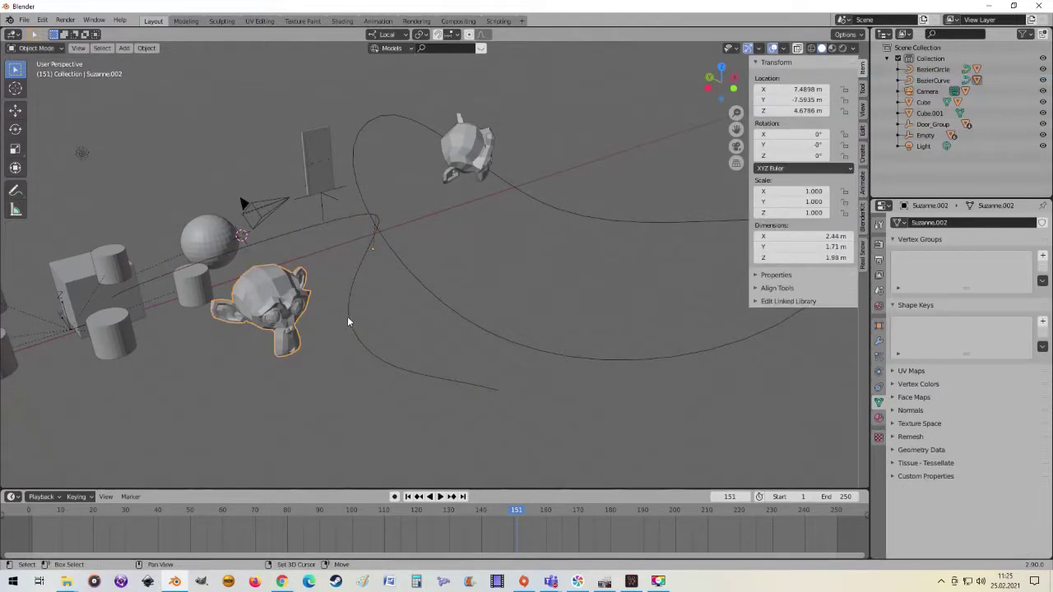
left_click(349, 320, "shift")
key("alt+p")
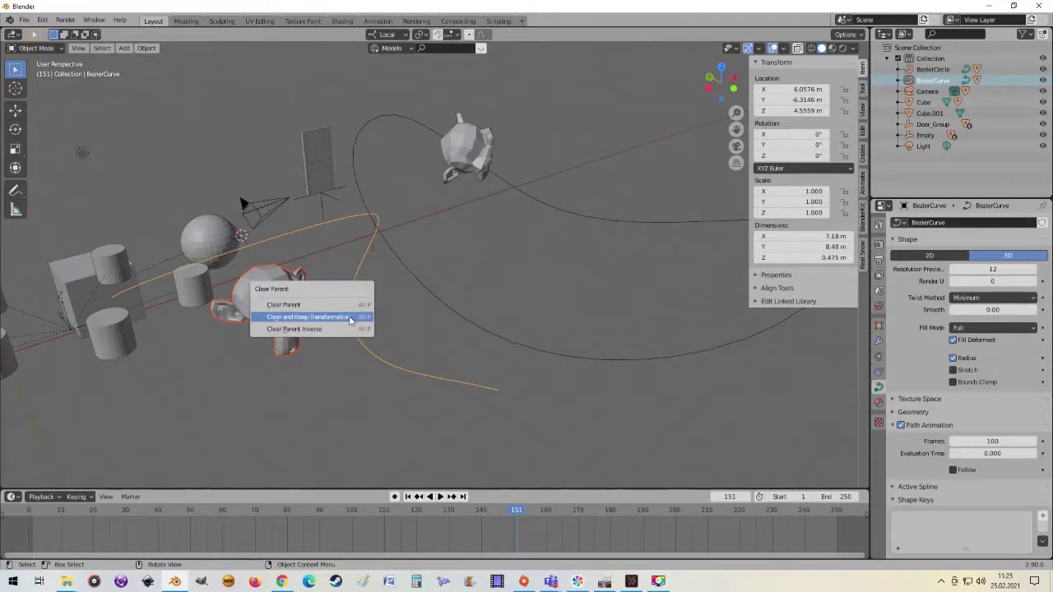
left_click(307, 306)
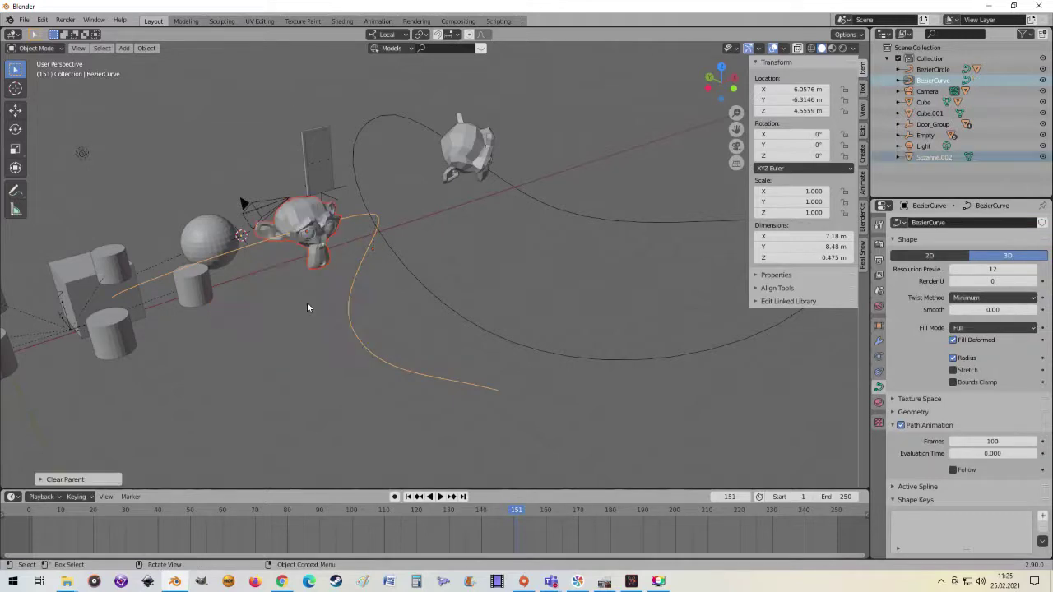
Parent Suzanne.002 to the Bezier curve with a Path Constraint.
middle_click_drag(369, 303, 321, 266)
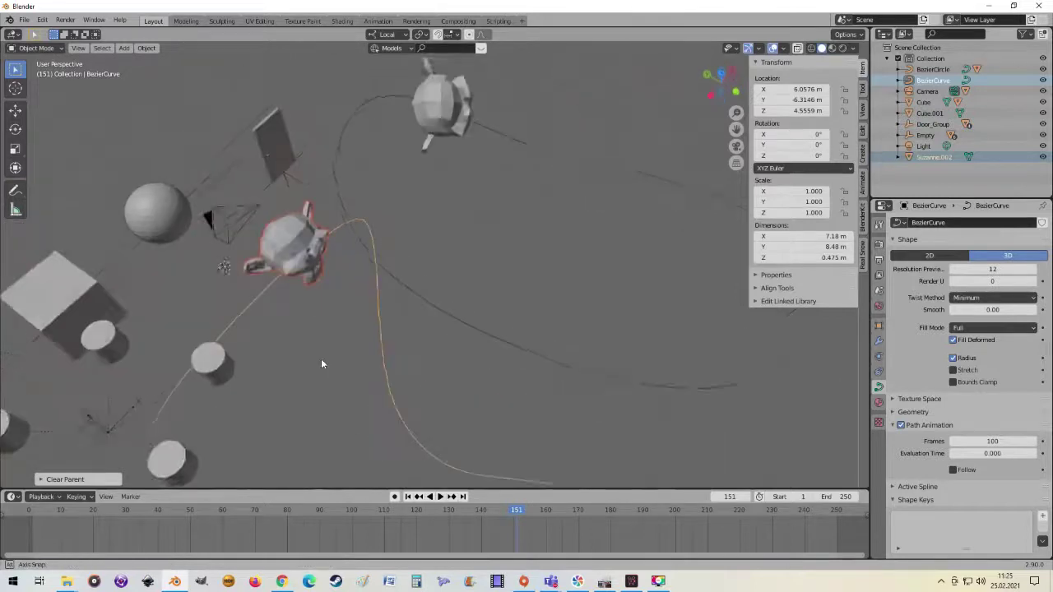
scroll(313, 257, "up", 2)
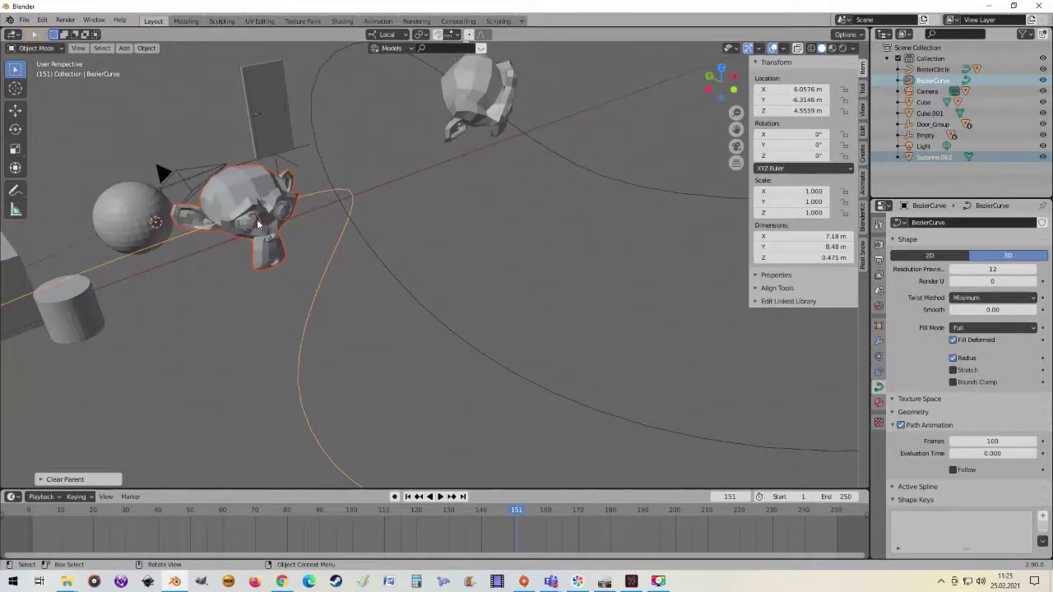
mouse_move(263, 234)
middle_mouse_down()
mouse_move(258, 295)
mouse_move(249, 228)
mouse_move(207, 224)
mouse_move(212, 214)
mouse_move(173, 219)
mouse_move(194, 169)
mouse_move(314, 227)
mouse_move(309, 247)
middle_mouse_up()
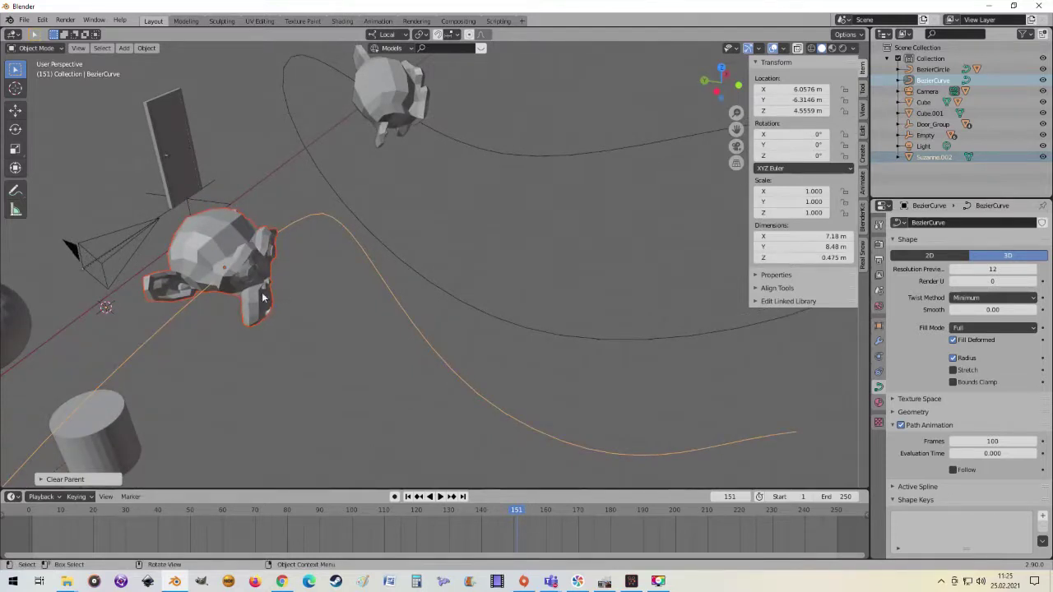
middle_click_drag(263, 298, 345, 307)
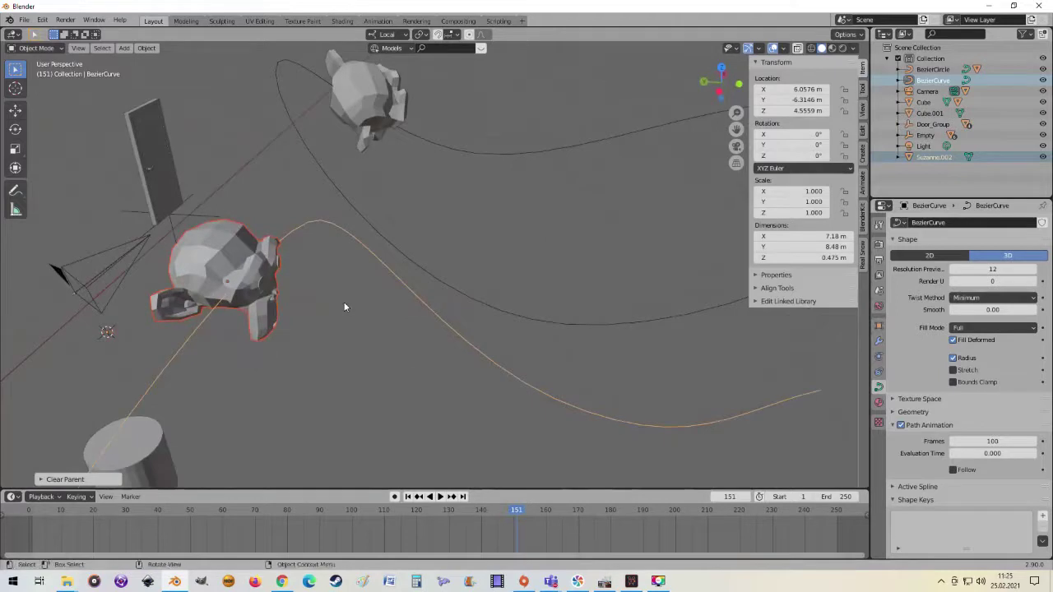
key("ctrl+p")
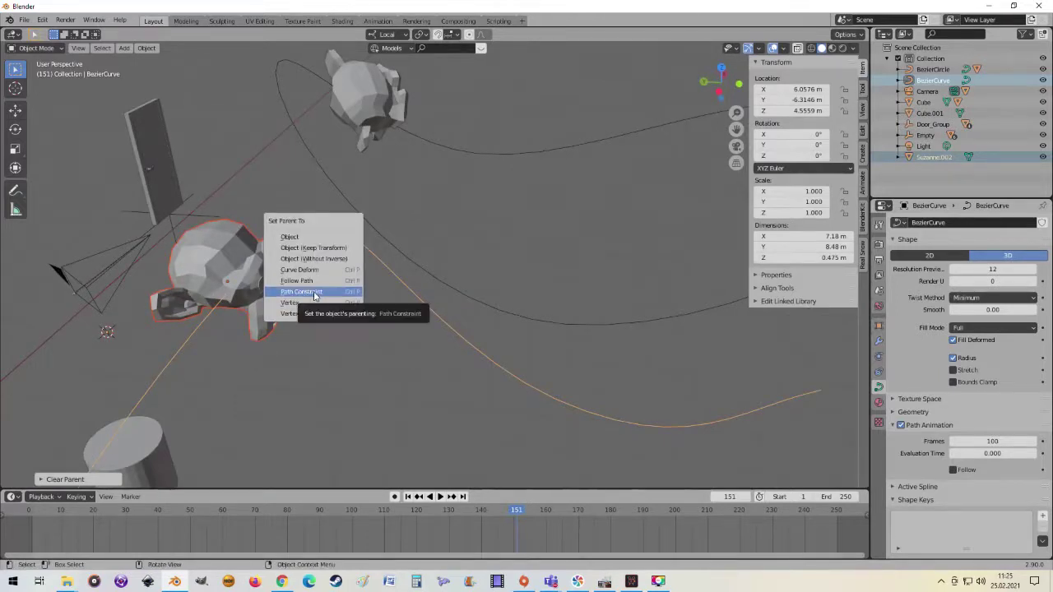
left_click(315, 293)
Play the animation to preview the monkey travelling along the curve.
scroll(439, 326, "down", 5)
scroll(438, 330, "up", 3)
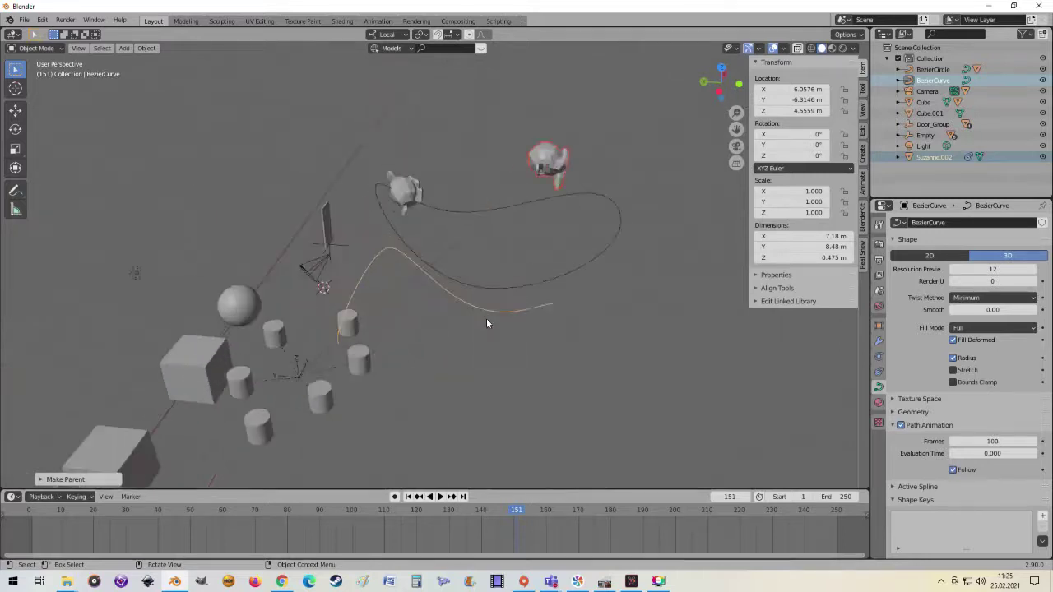
middle_click_drag(438, 330, 472, 318)
left_click(439, 496)
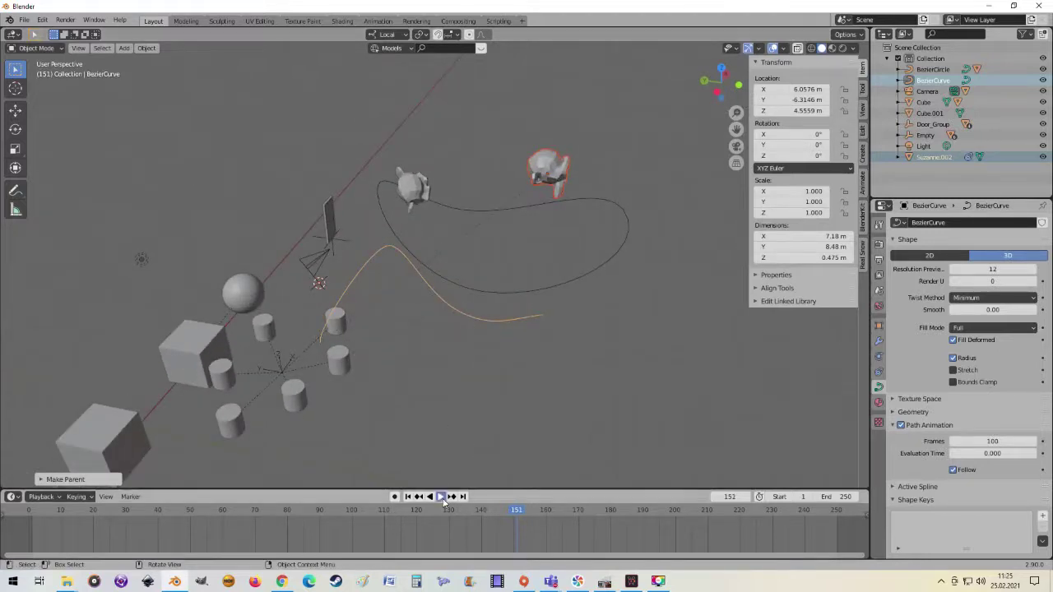
key("Escape")
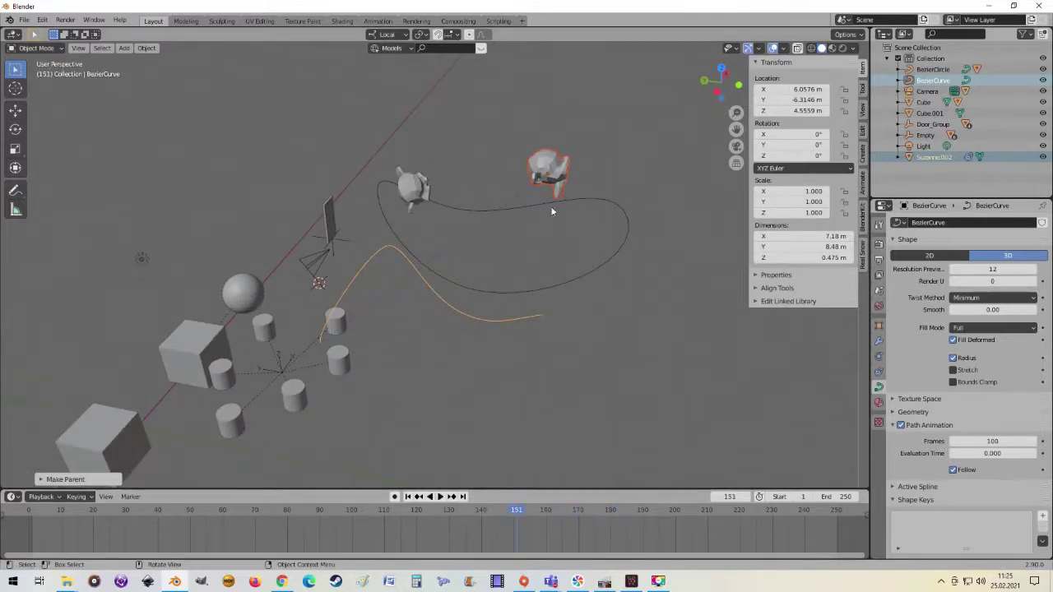
left_click(546, 180)
key("space")
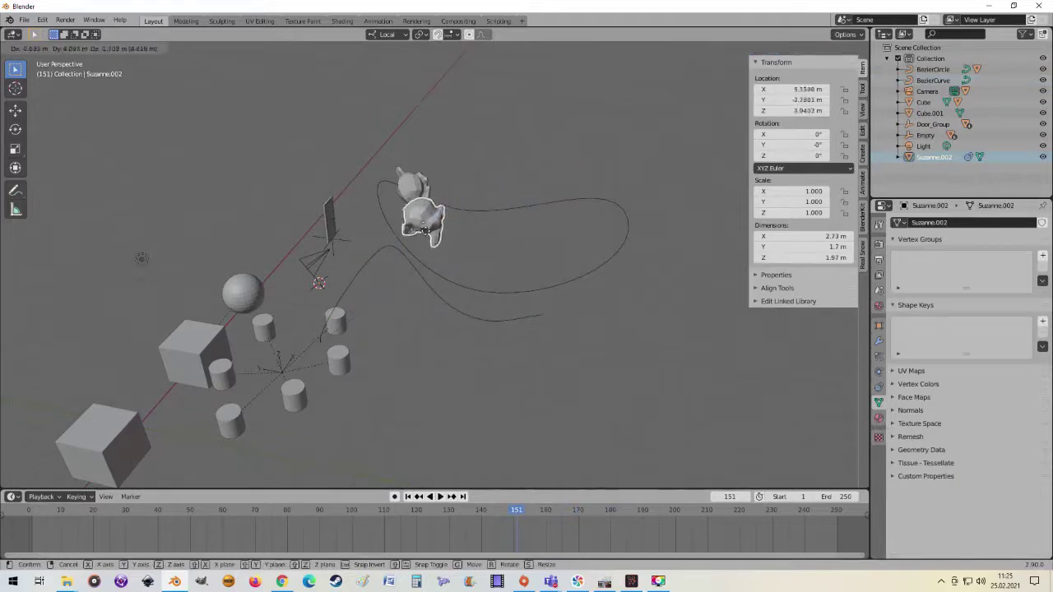
Stop playback and move the Bezier curve path to a new spot.
key("Escape")
middle_click_drag(483, 278, 344, 296)
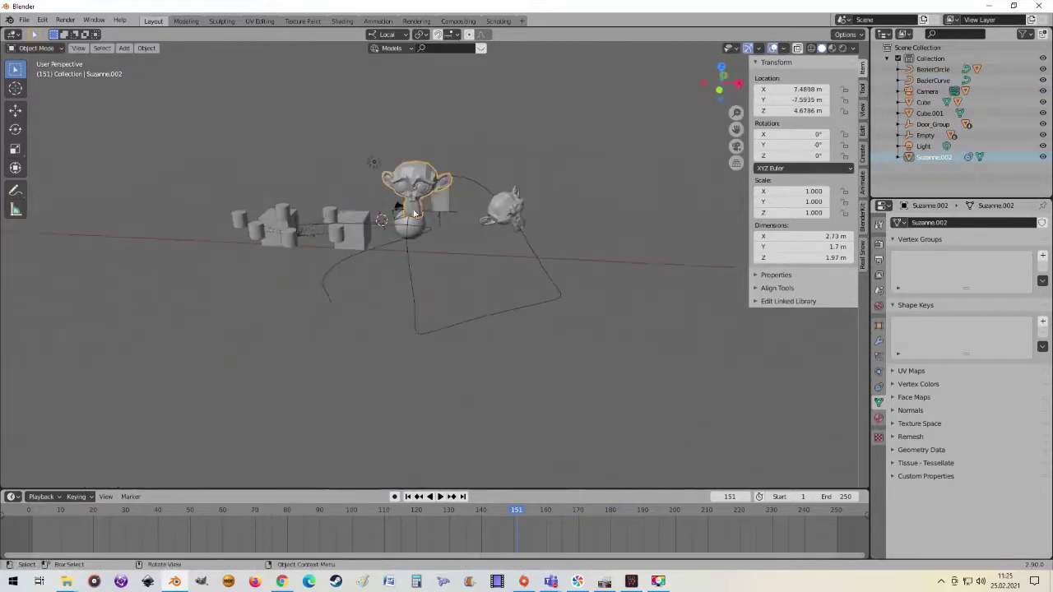
left_click(368, 290)
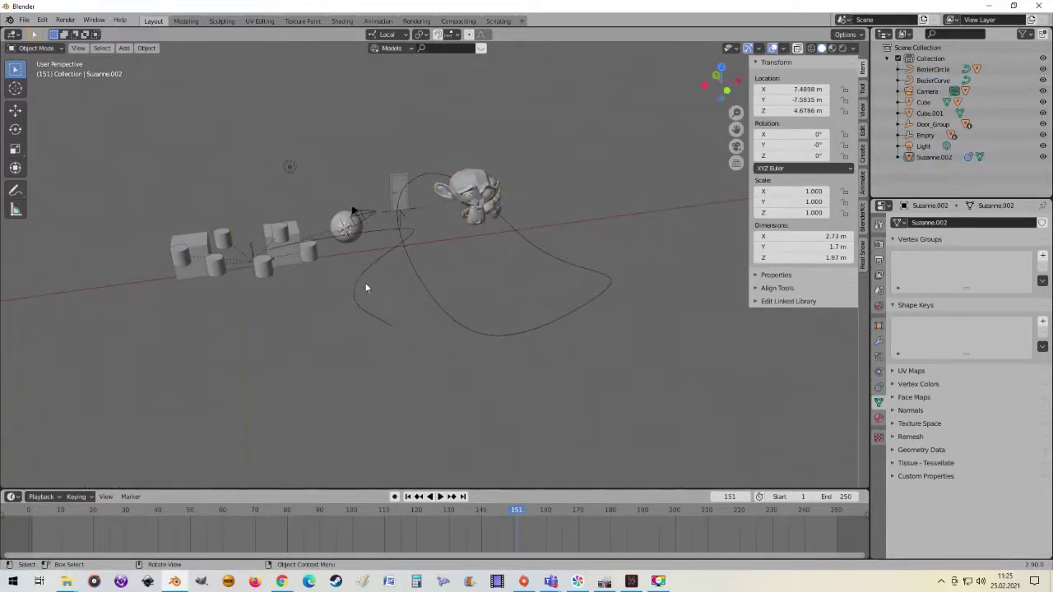
left_click(367, 288)
key("g")
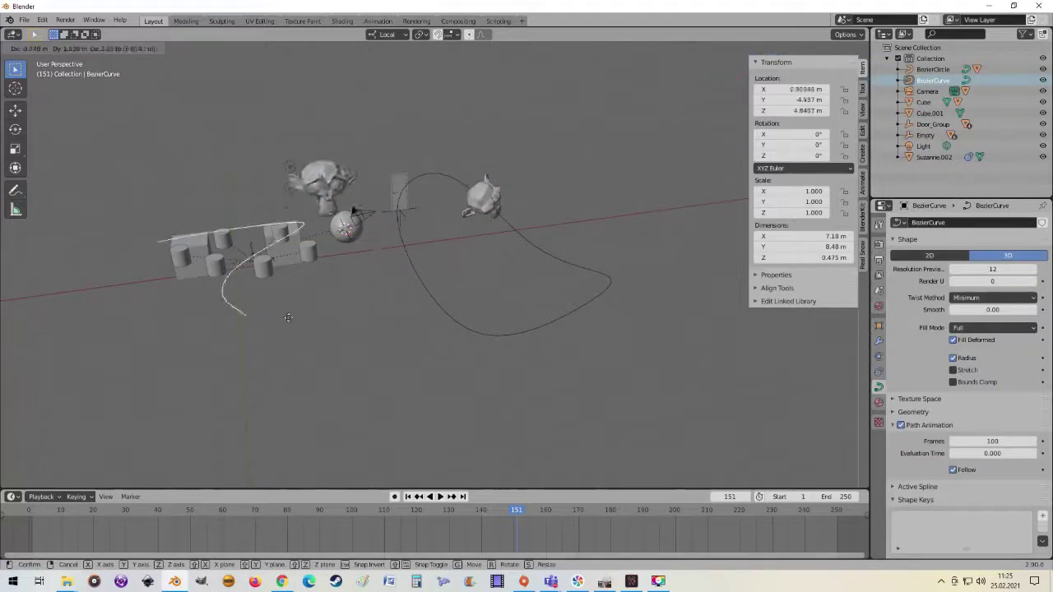
left_click(329, 255)
mouse_move(329, 255)
middle_mouse_down()
mouse_move(458, 240)
mouse_move(556, 193)
mouse_move(487, 286)
middle_mouse_up()
From top view, move Suzanne.002 to X 0.15474, Y 0.009275, Z 4.6786 m.
left_click(545, 190)
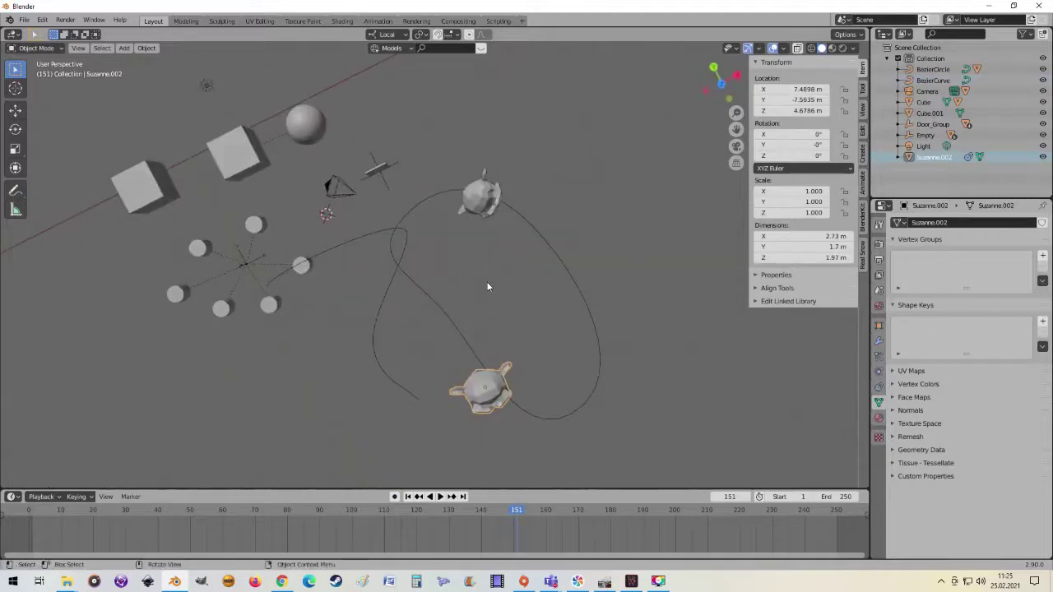
key("KP_7")
key("g")
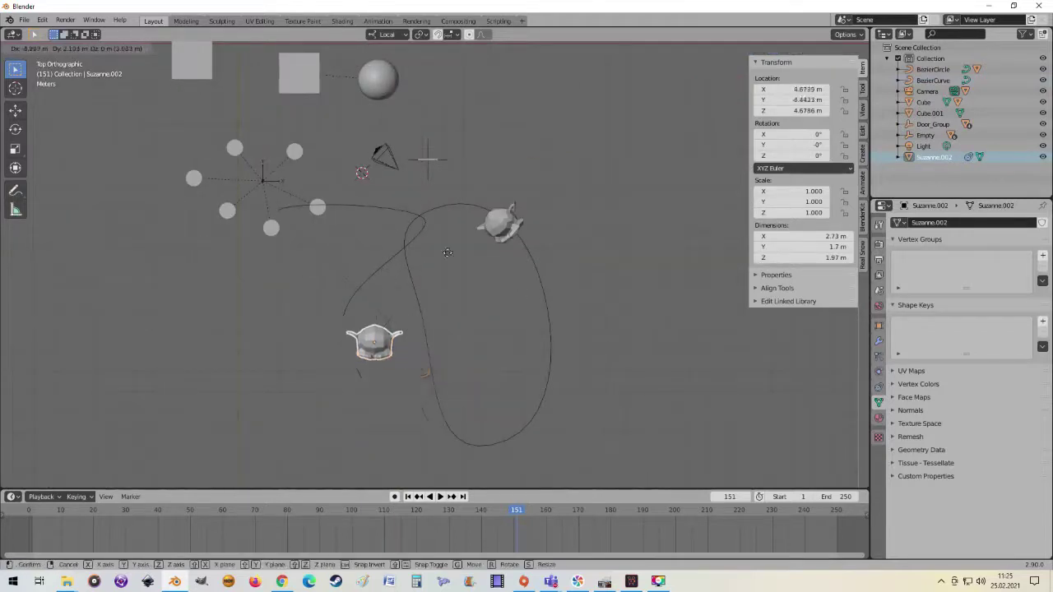
left_click(337, 130)
mouse_move(333, 264)
middle_mouse_down()
mouse_move(349, 175)
mouse_move(334, 189)
mouse_move(332, 235)
middle_mouse_up()
key("g")
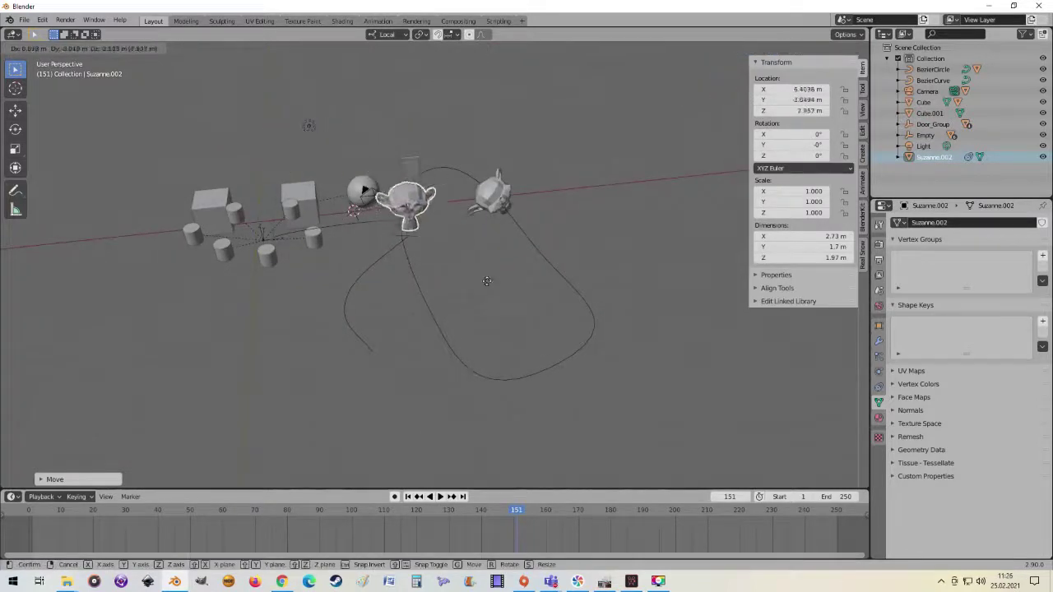
key("Escape")
mouse_move(304, 218)
middle_mouse_down()
mouse_move(416, 251)
mouse_move(460, 246)
middle_mouse_up()
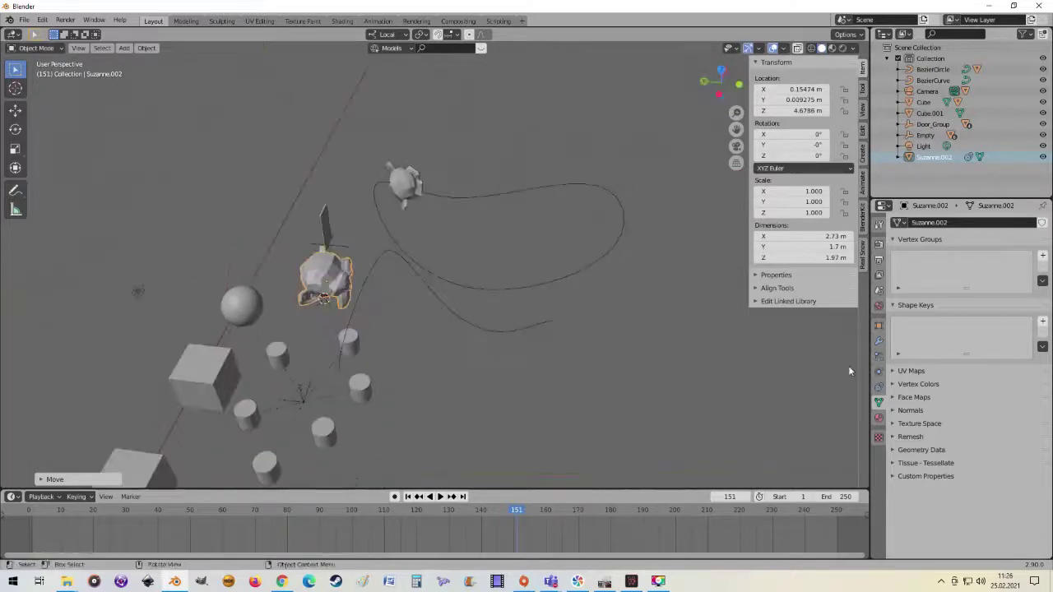
Show Suzanne.002's AutoPath Follow Path constraint targeting BezierCurve.
left_click(878, 388)
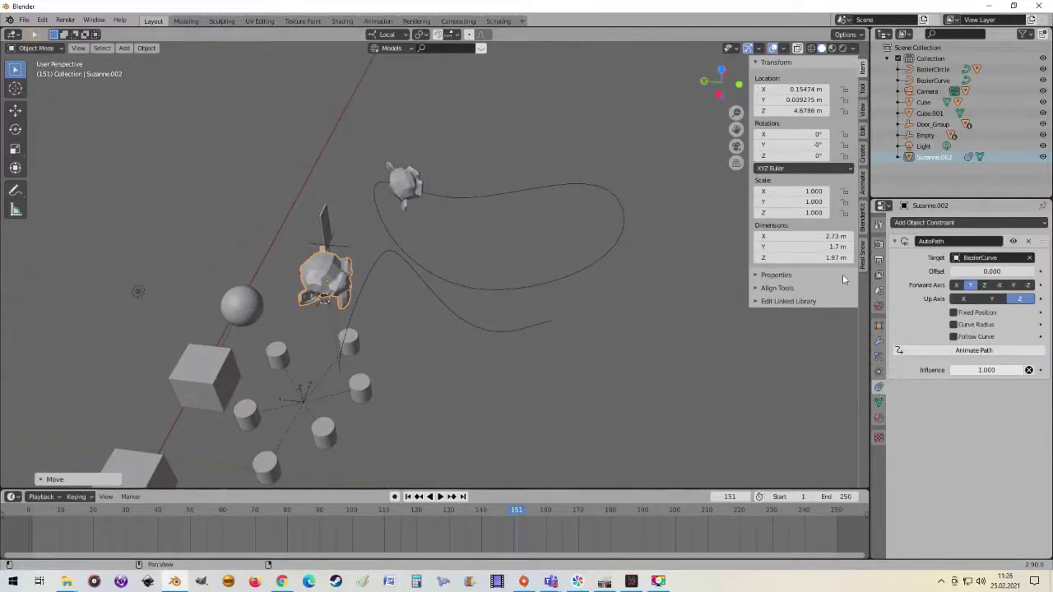
middle_click_drag(715, 295, 668, 295)
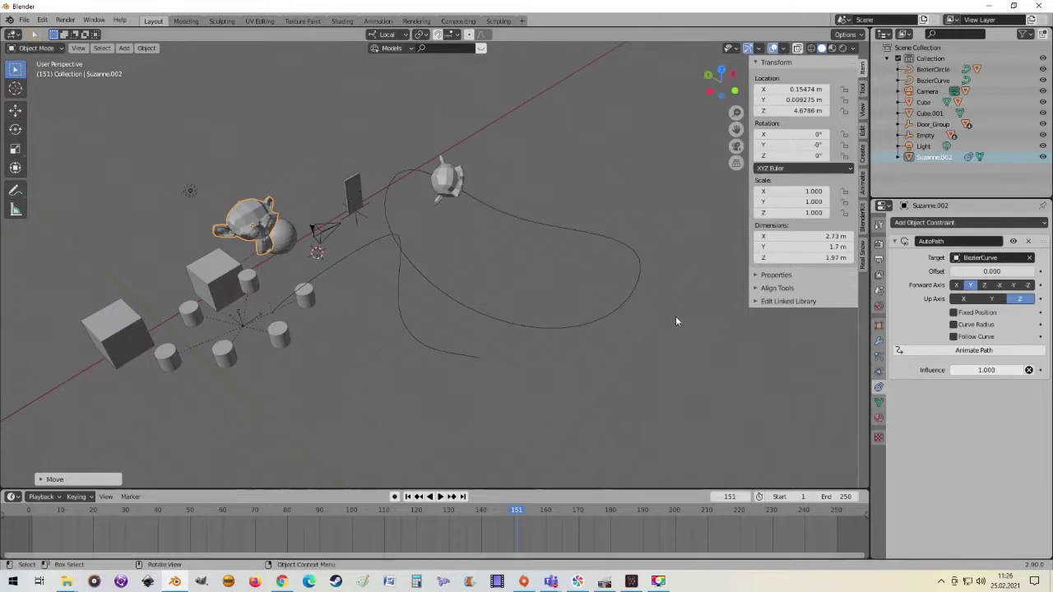
middle_click_drag(676, 322, 663, 318)
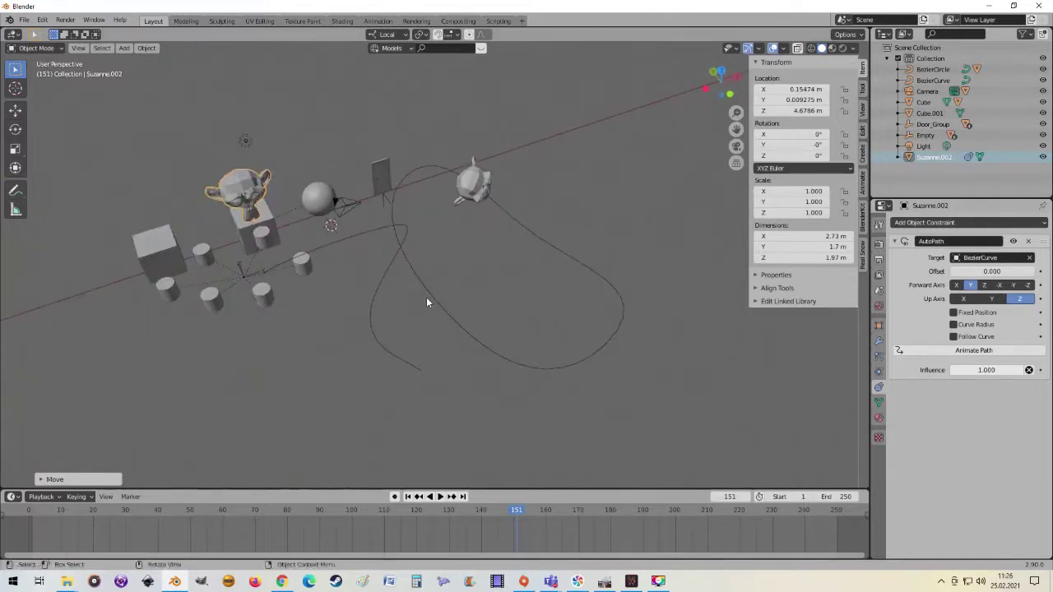
Test moving the constrained monkey along the Z and X axes.
key("g")
key("z")
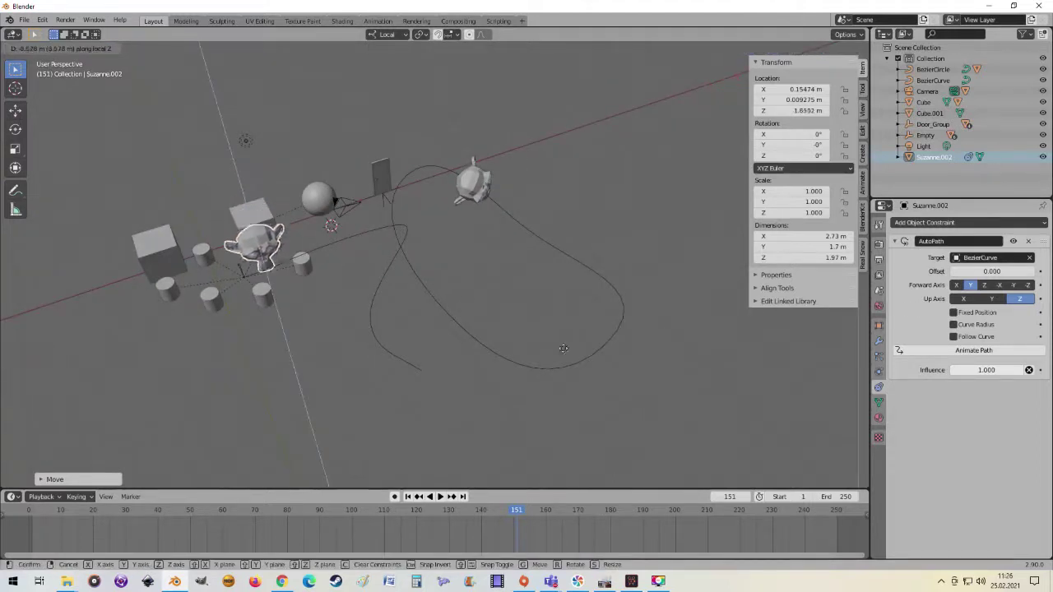
left_click(493, 323)
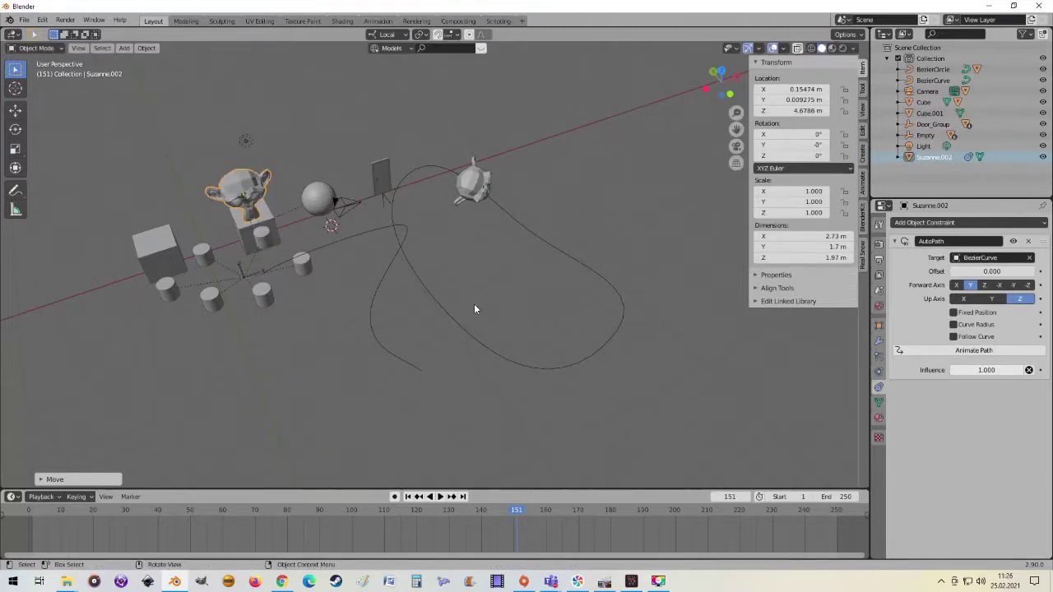
key("g")
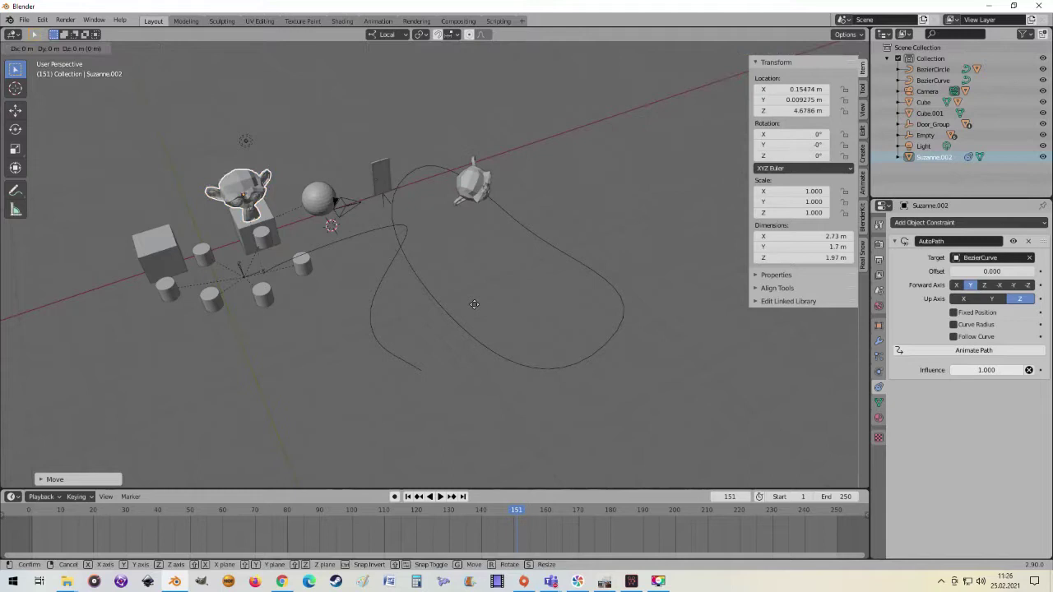
right_click(547, 305)
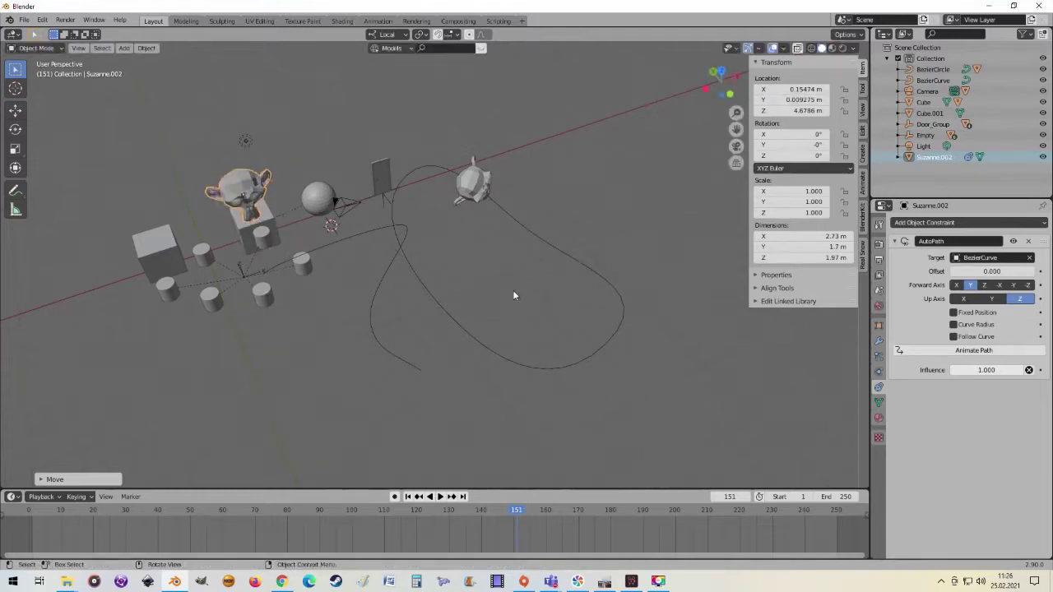
key("g")
key("x")
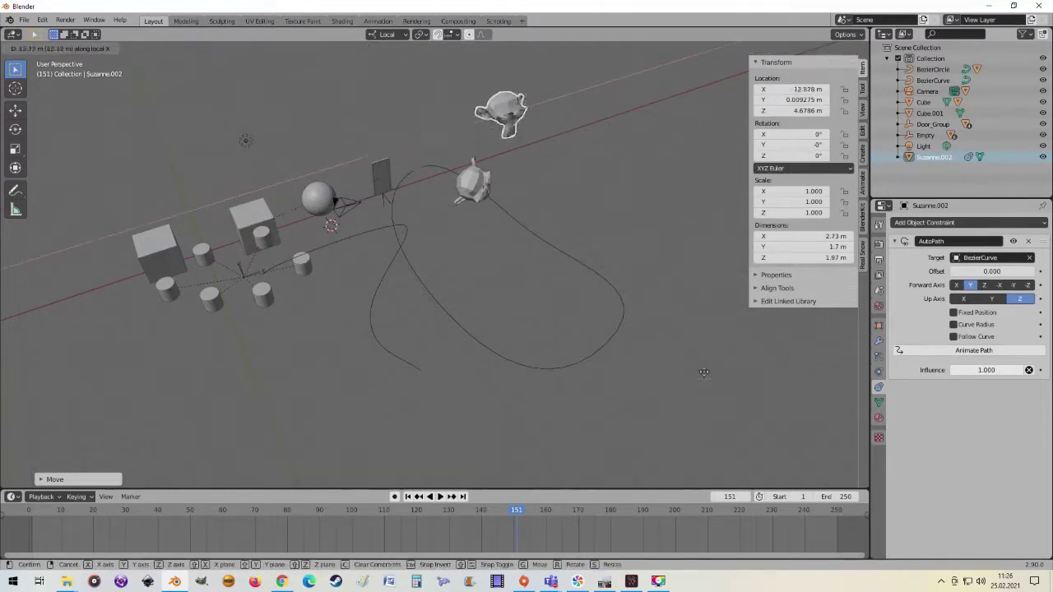
left_click(608, 366)
Select the Bezier curve, then reselect Suzanne.002.
middle_click_drag(636, 326, 407, 273)
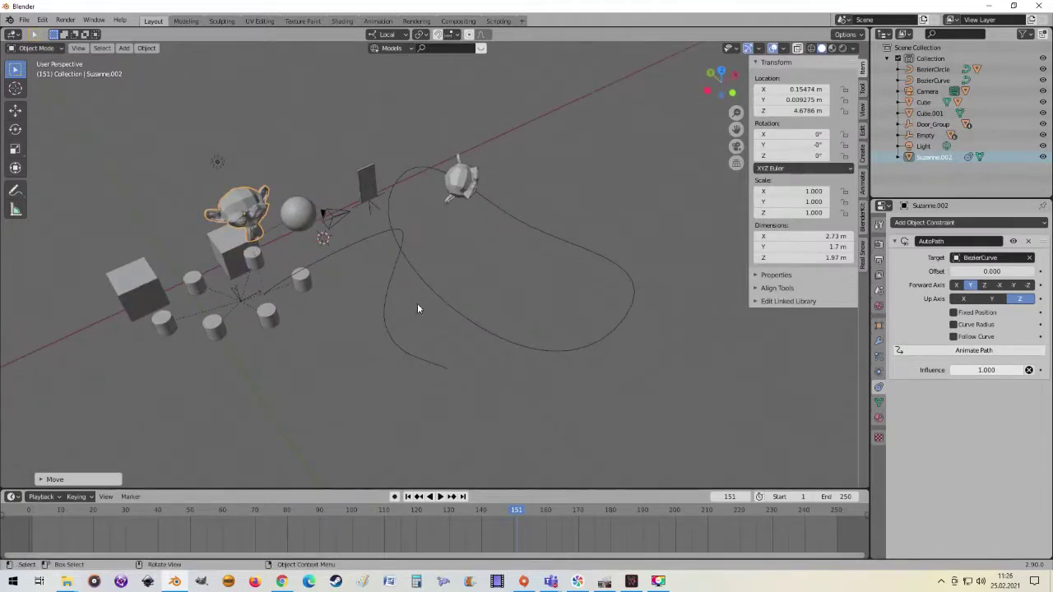
left_click(387, 307)
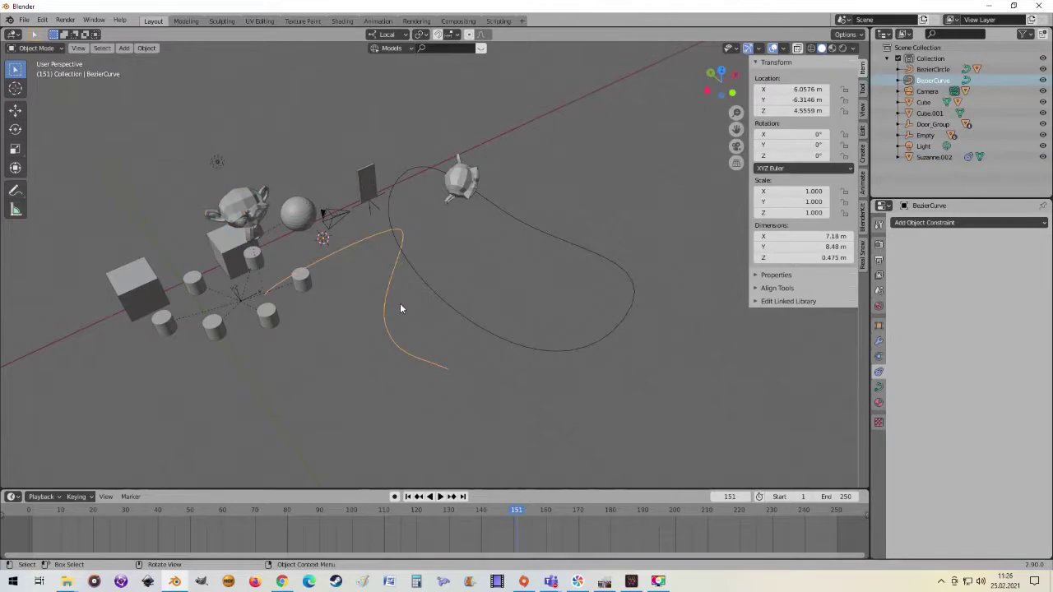
middle_click_drag(441, 293, 251, 222)
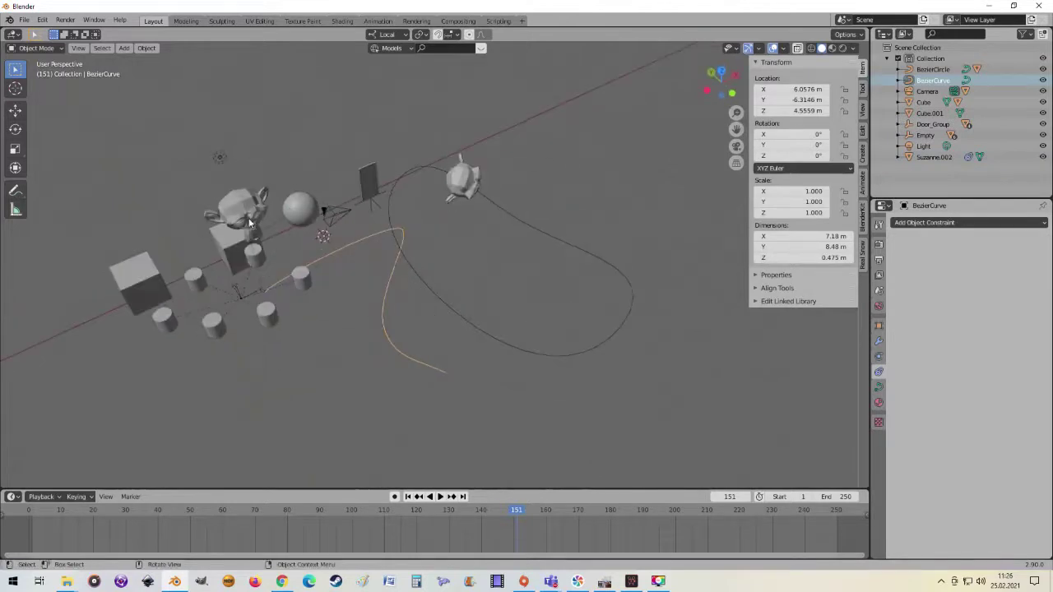
left_click(251, 222)
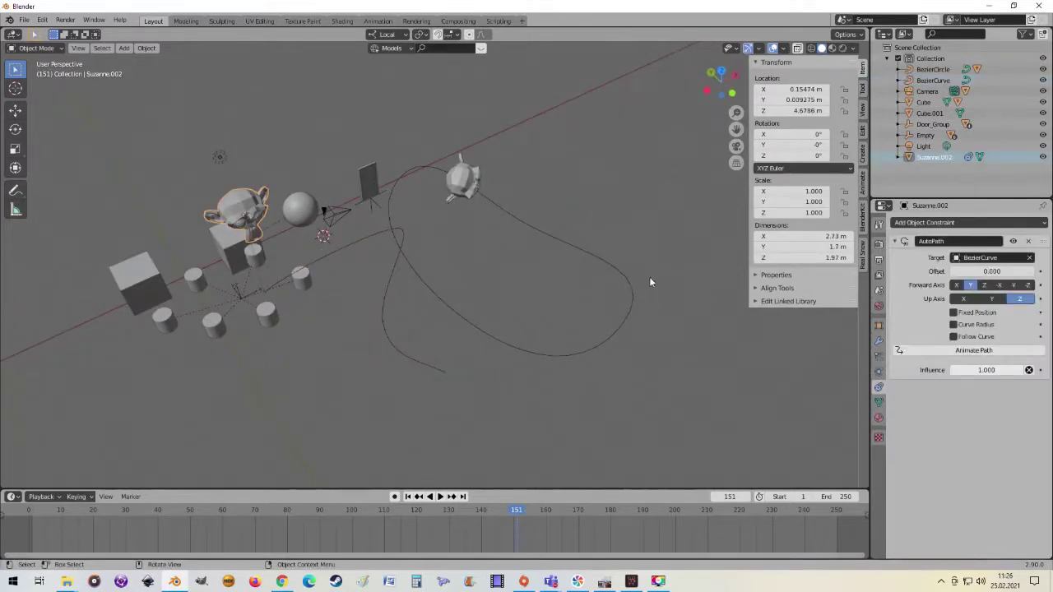
Slide the monkey along the path by setting the constraint Offset to 12.700.
left_click(954, 312)
left_click(955, 313)
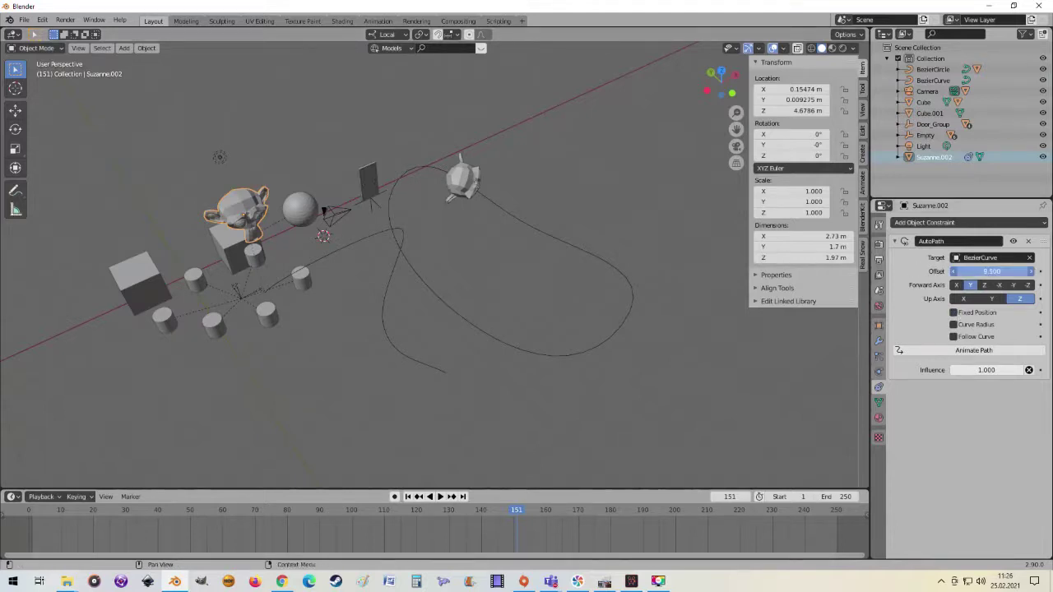
mouse_move(1005, 270)
left_mouse_down()
mouse_move(909, 270)
mouse_move(990, 271)
left_mouse_up()
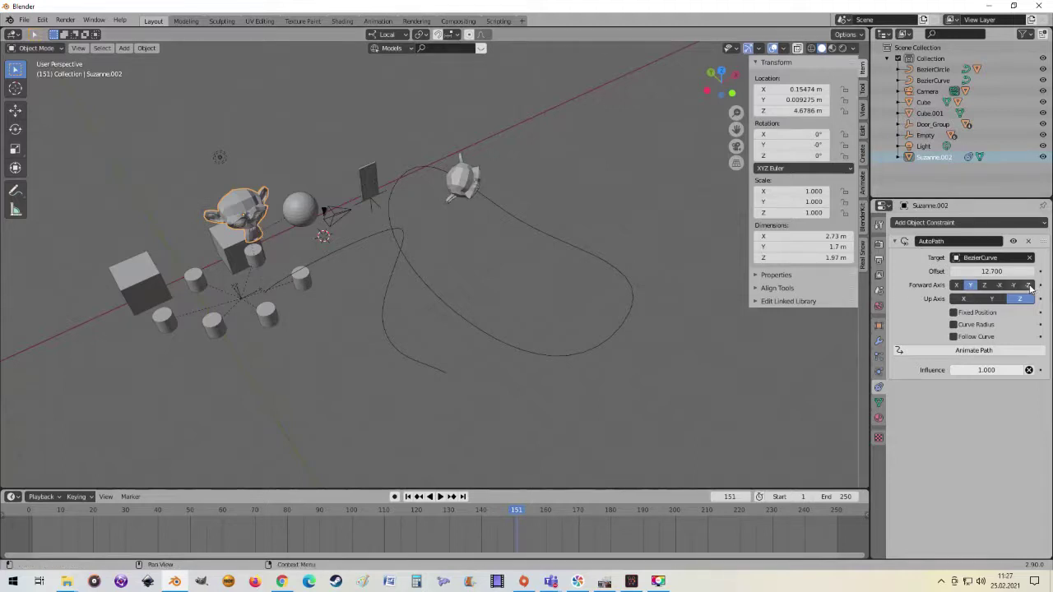
Set the path constraint's Forward Axis to Z and Up Axis to X.
left_click(1028, 286)
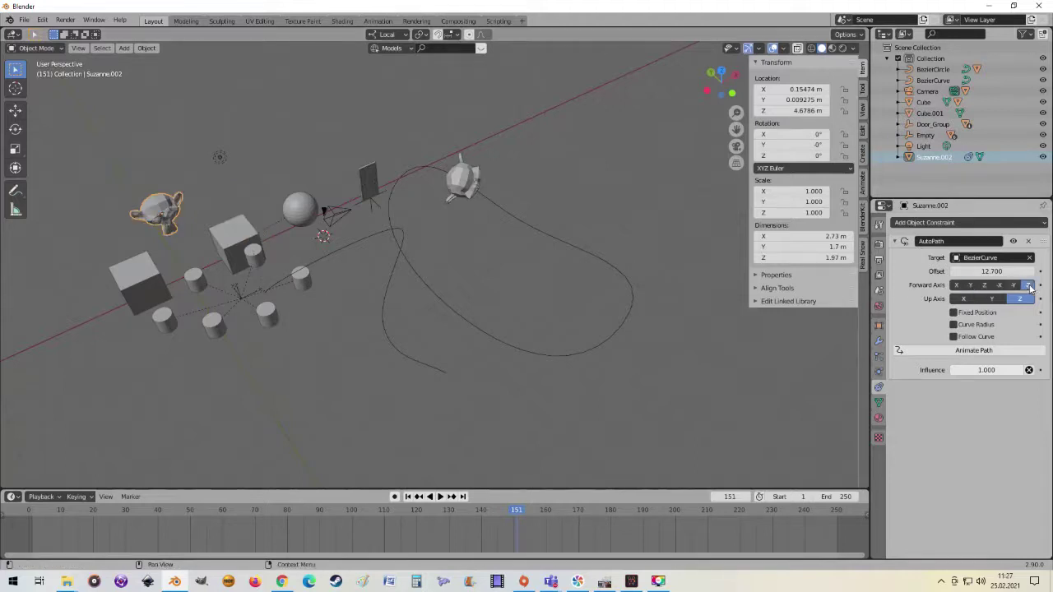
left_click(988, 301)
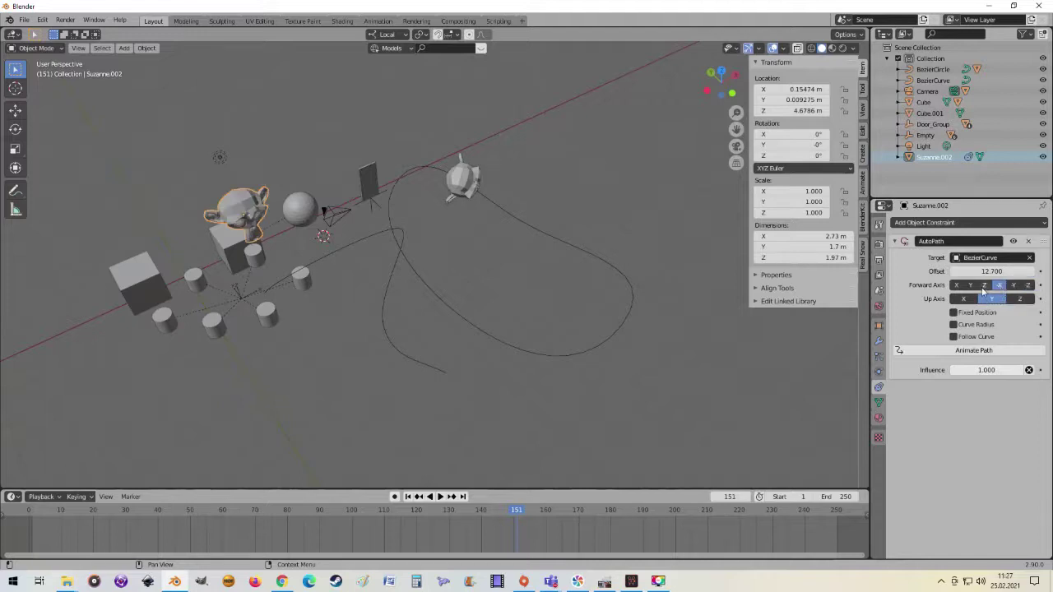
left_click(971, 285)
left_click(956, 285)
left_click(960, 299)
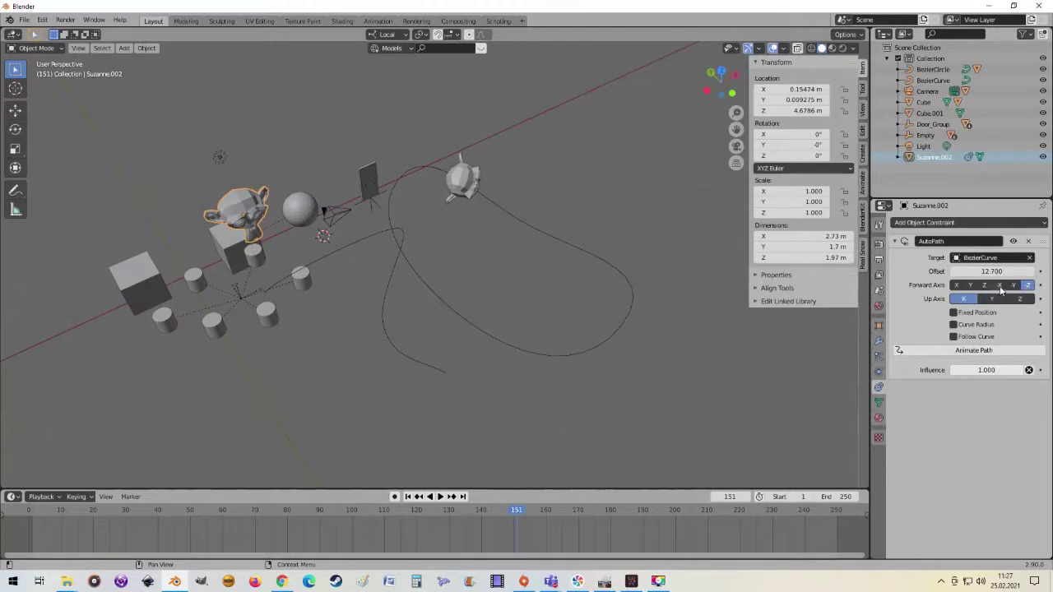
left_click(1001, 290)
left_click(988, 285)
mouse_move(536, 345)
middle_mouse_down()
mouse_move(555, 287)
mouse_move(533, 327)
middle_mouse_up()
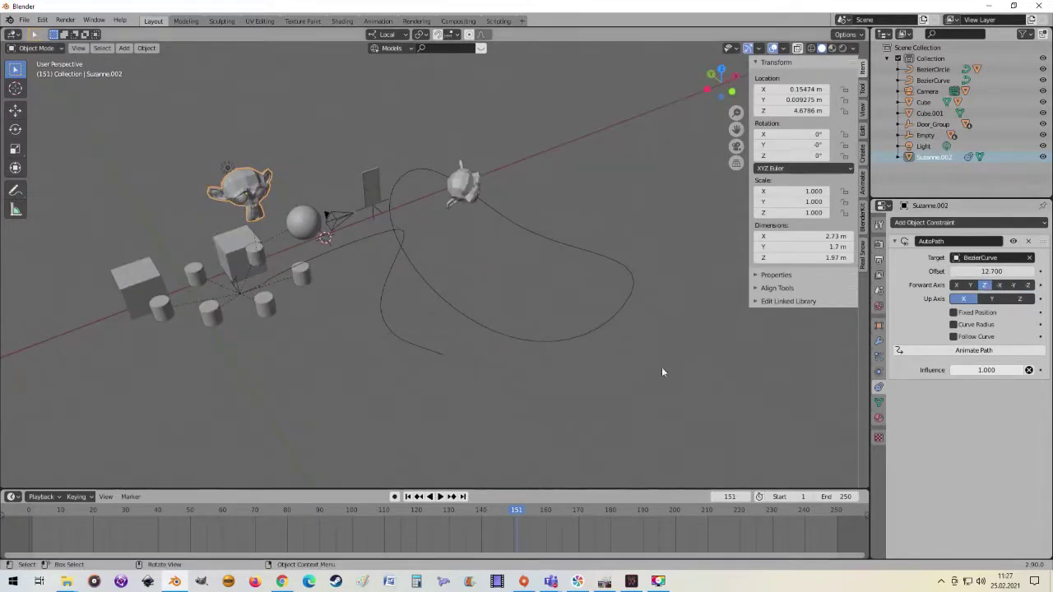
Delete the Follow Path constraint from Suzanne.002.
middle_click_drag(403, 348, 417, 319)
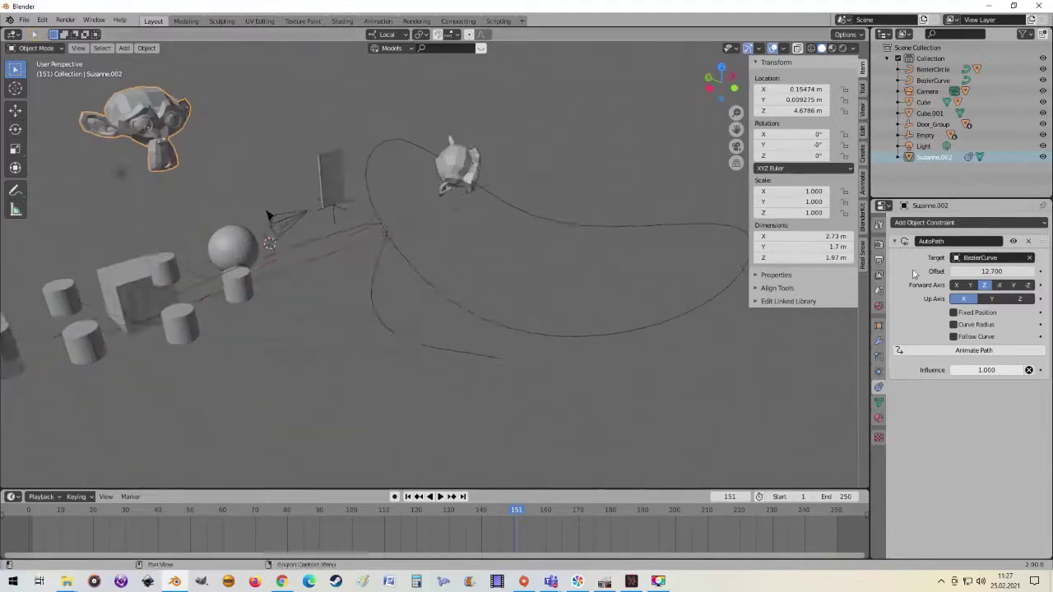
left_click(1028, 242)
middle_click_drag(477, 340, 306, 343)
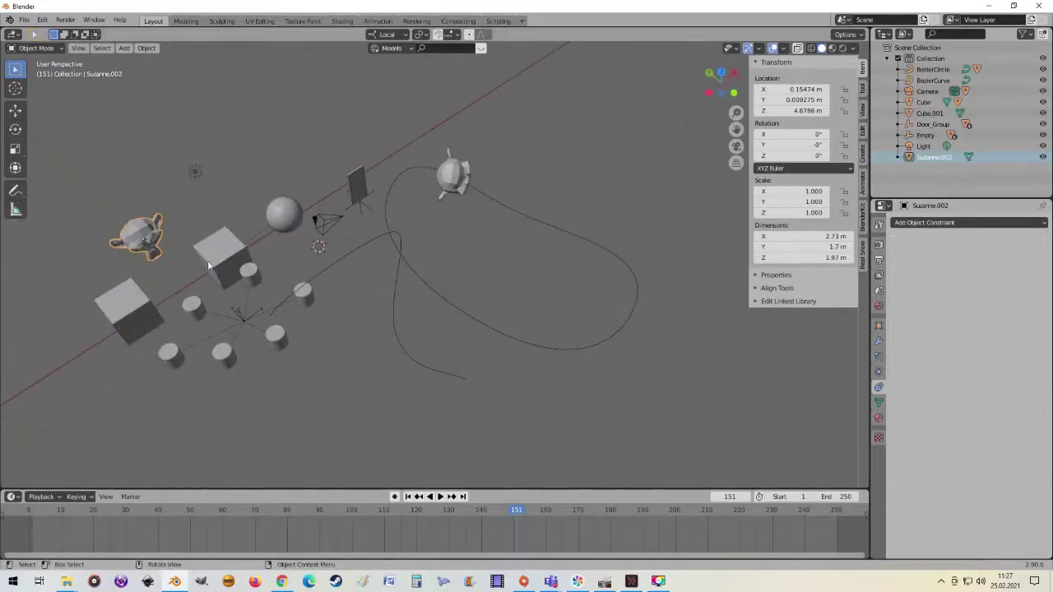
Move Suzanne.002 to the scene's left at X -7.7179, Y -1.5415, Z 5.1556 m.
key("g")
left_click(402, 318)
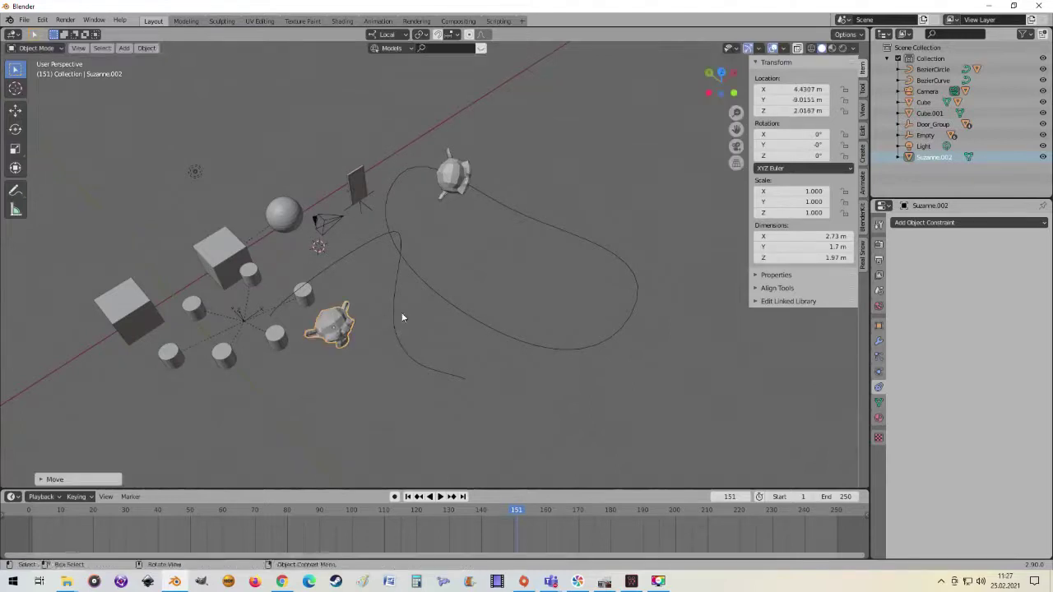
middle_click_drag(402, 317, 366, 311)
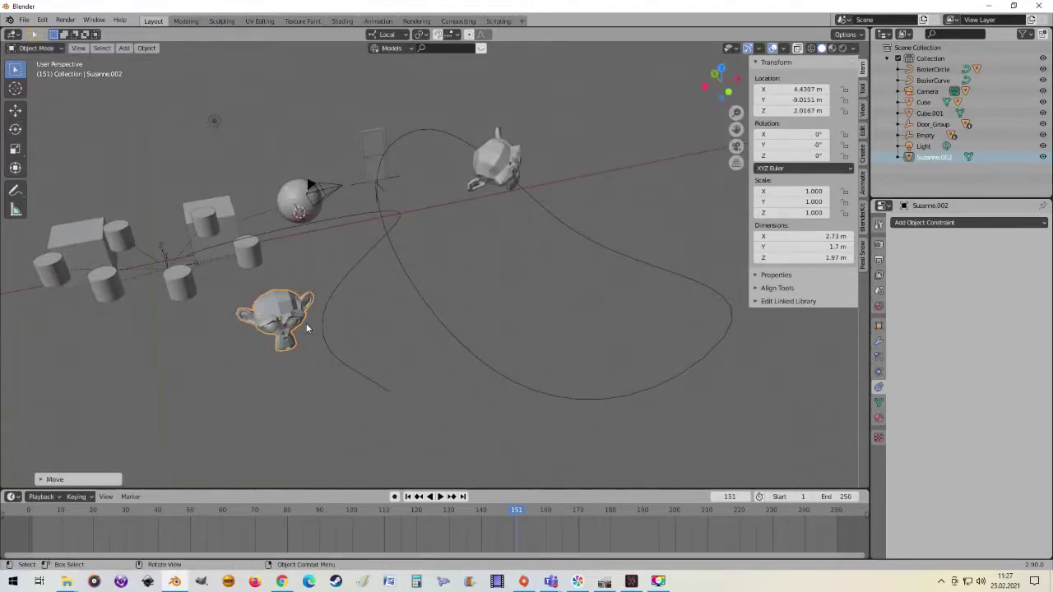
scroll(306, 328, "down", 3)
scroll(318, 324, "down", 3)
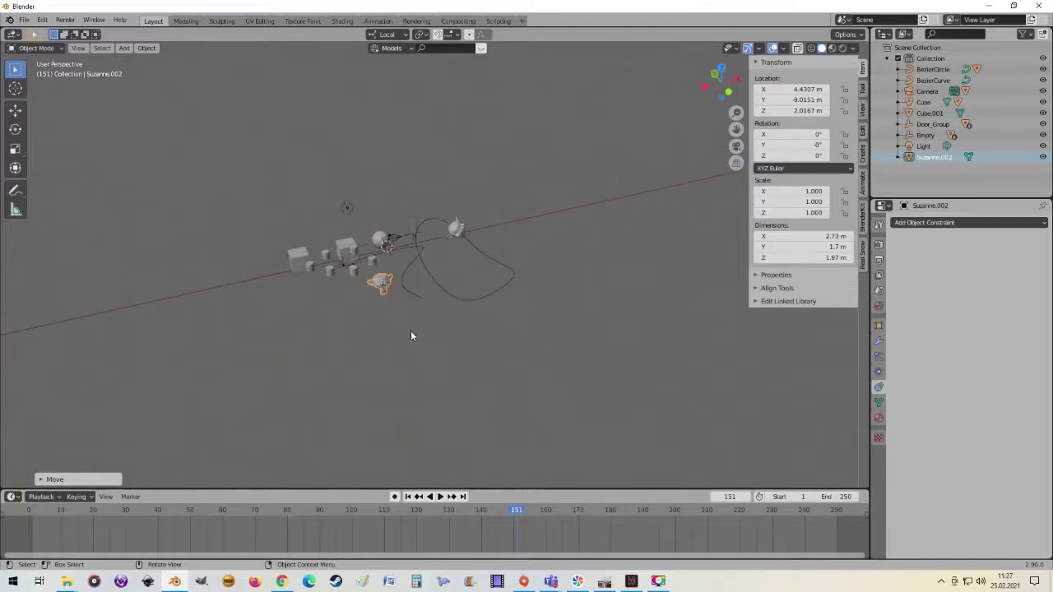
key("g")
left_click(267, 296)
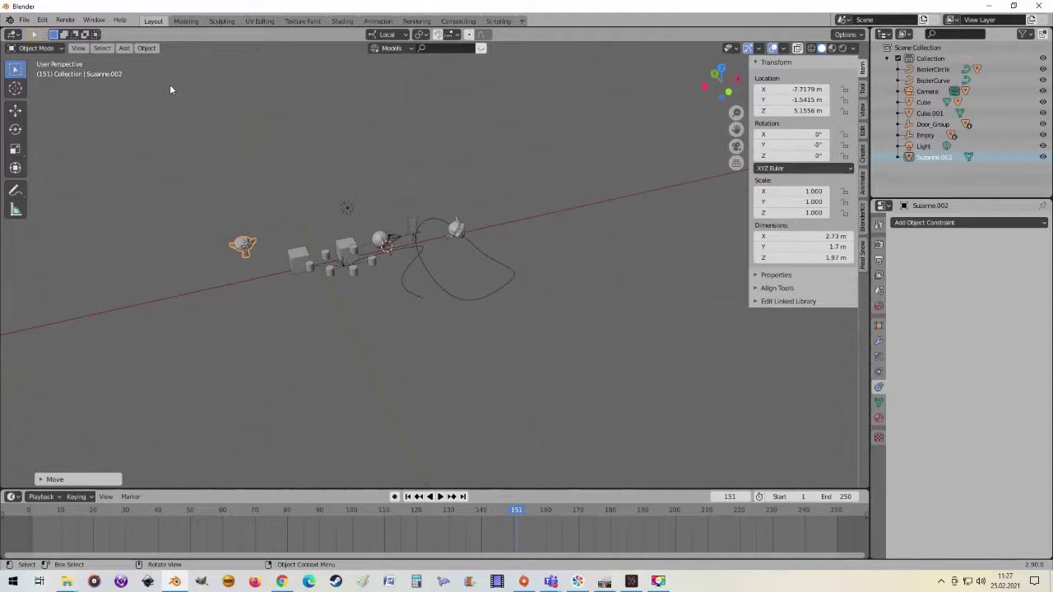
left_click(148, 50)
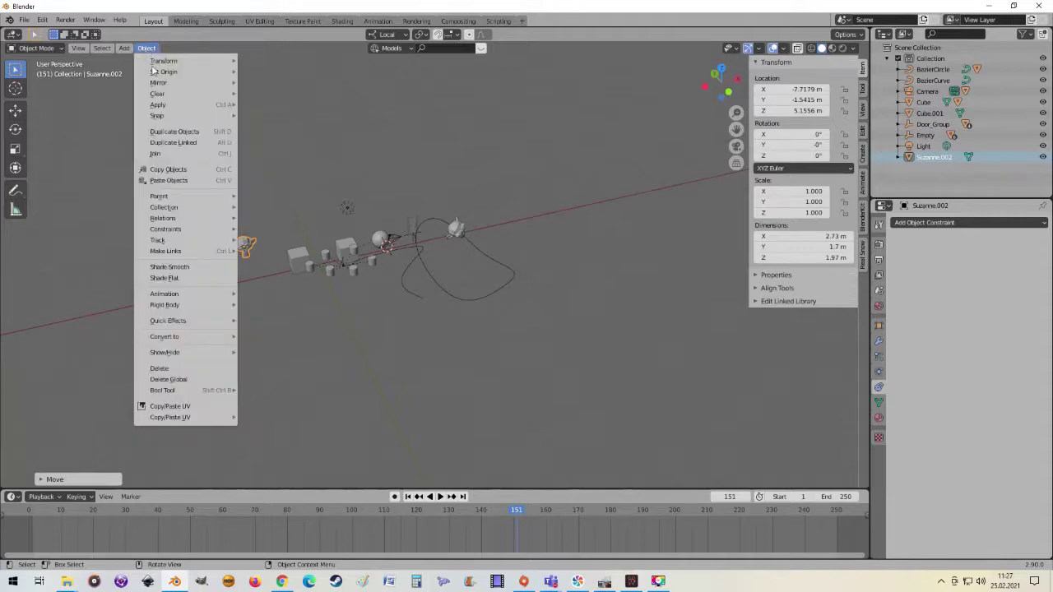
mouse_move(158, 196)
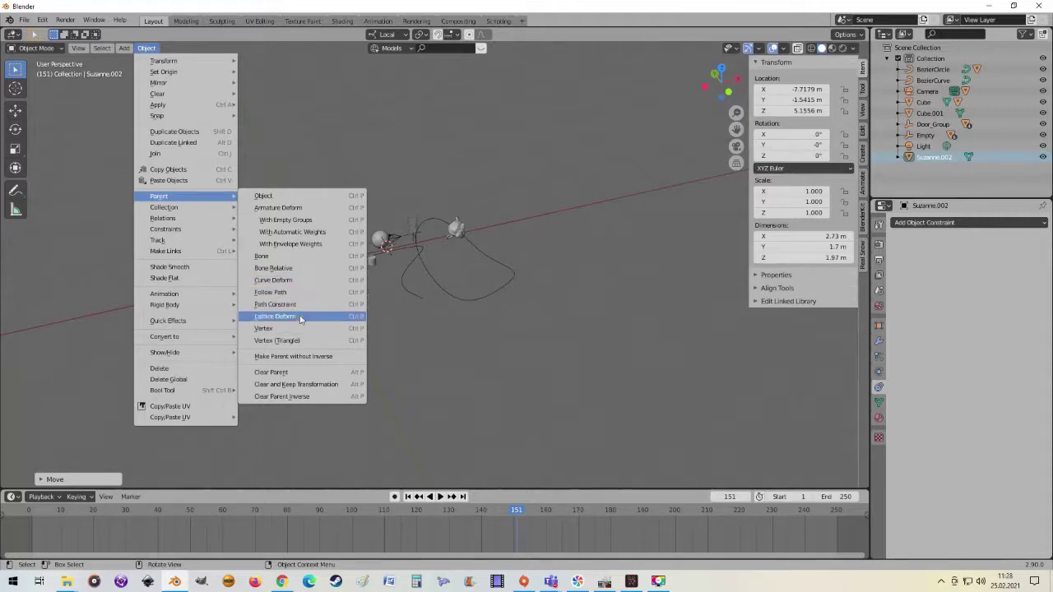
middle_click_drag(421, 301, 389, 274)
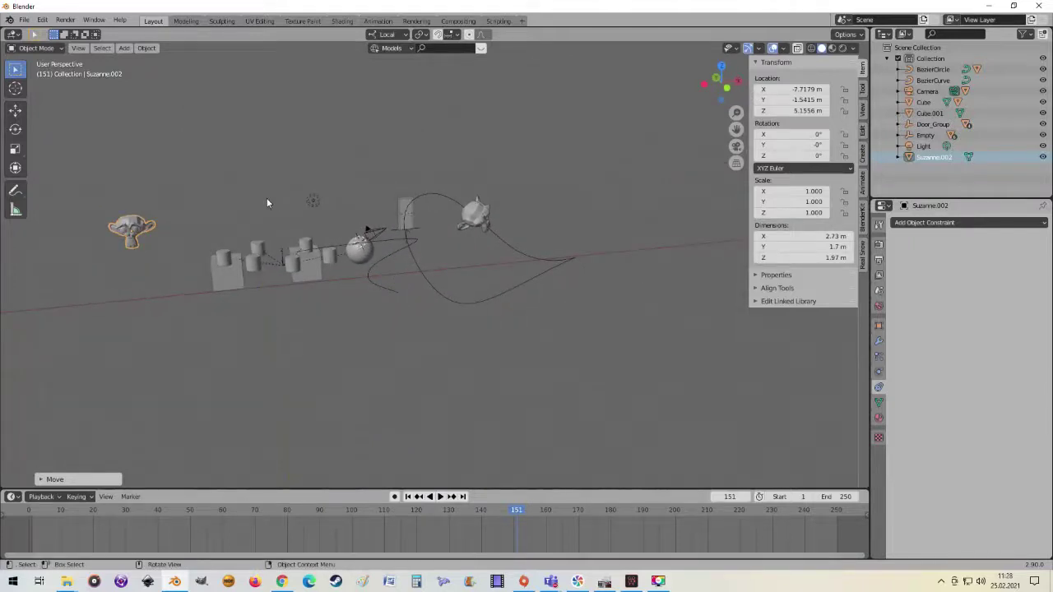
Add a 1 m Lattice object at X 6.0576, Y -6.3146, Z 4.5559 m.
left_click(125, 49)
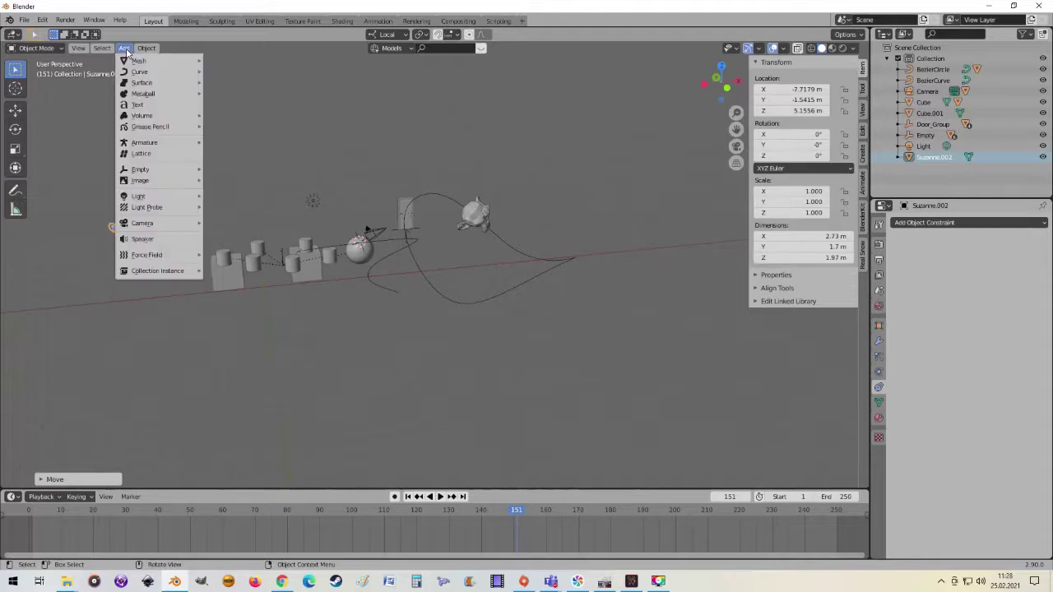
left_click(152, 158)
mouse_move(277, 193)
middle_mouse_down()
mouse_move(353, 211)
mouse_move(333, 229)
mouse_move(461, 233)
mouse_move(364, 282)
mouse_move(341, 277)
mouse_move(362, 260)
mouse_move(350, 261)
mouse_move(370, 278)
mouse_move(294, 264)
mouse_move(350, 276)
middle_mouse_up()
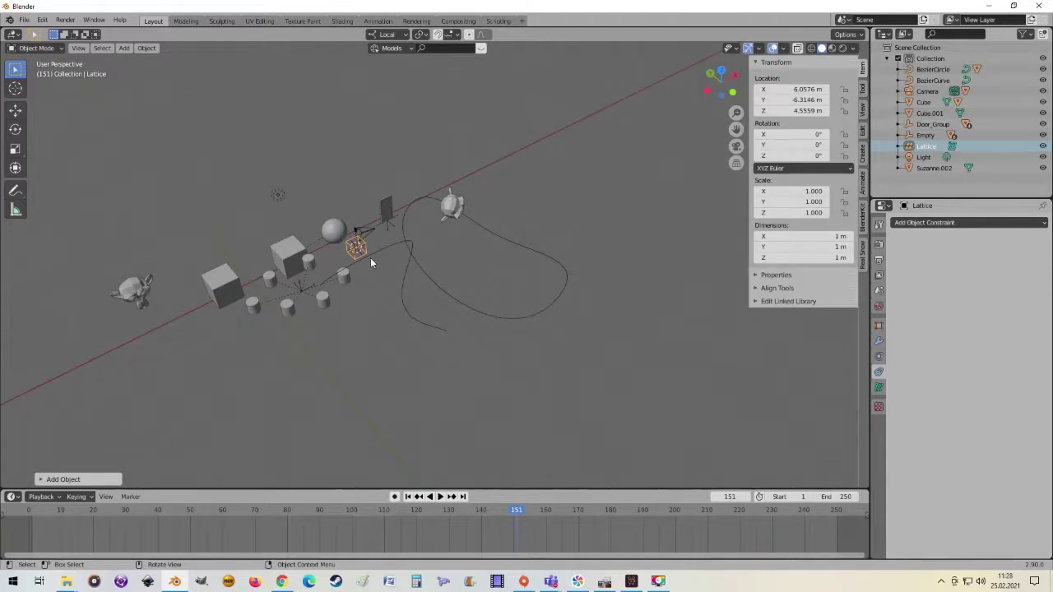
scroll(370, 257, "up", 1)
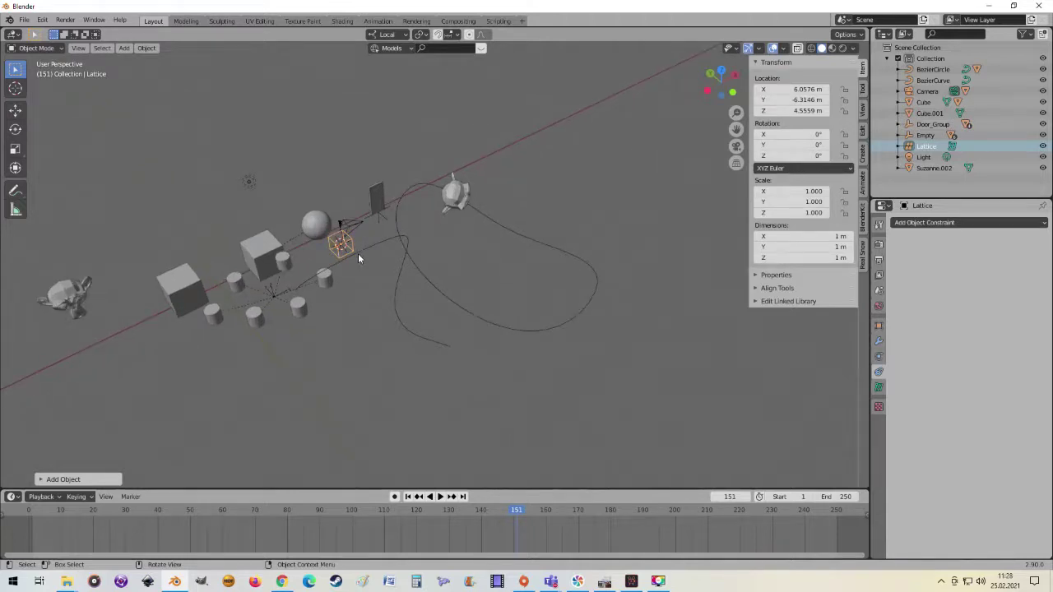
middle_click_drag(358, 255, 355, 259)
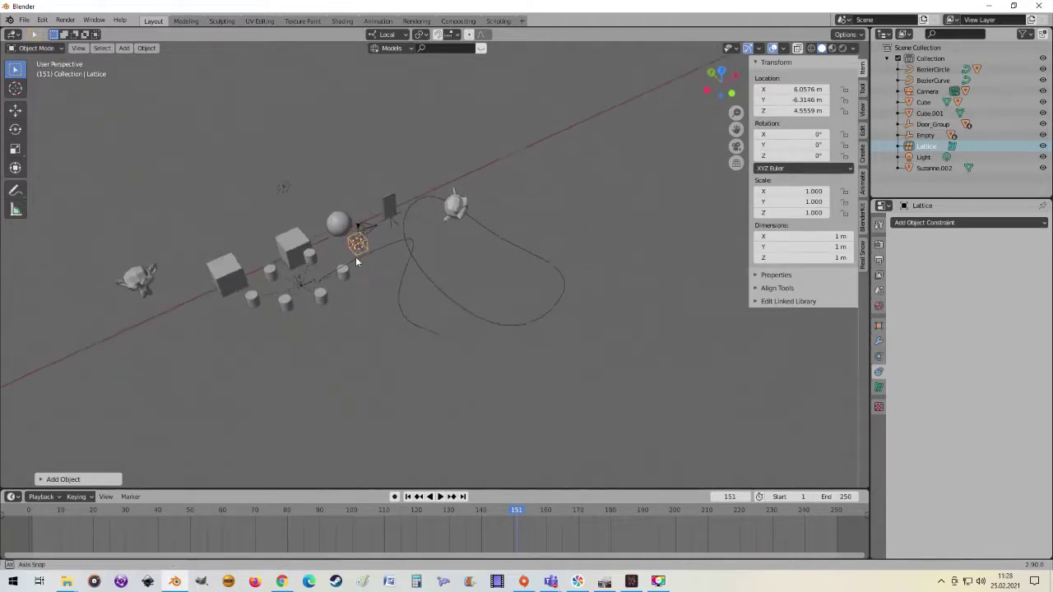
Set the lattice resolution to 4 in U, V and W.
left_click(879, 387)
scroll(368, 262, "up", 2)
scroll(368, 255, "up", 2)
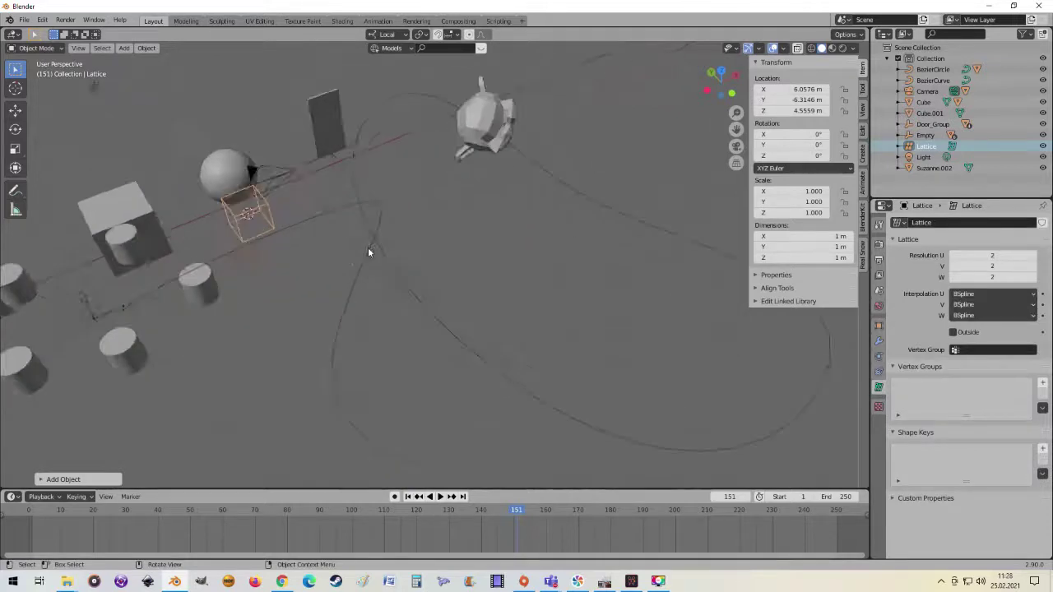
scroll(367, 252, "up", 3)
scroll(368, 252, "up", 5)
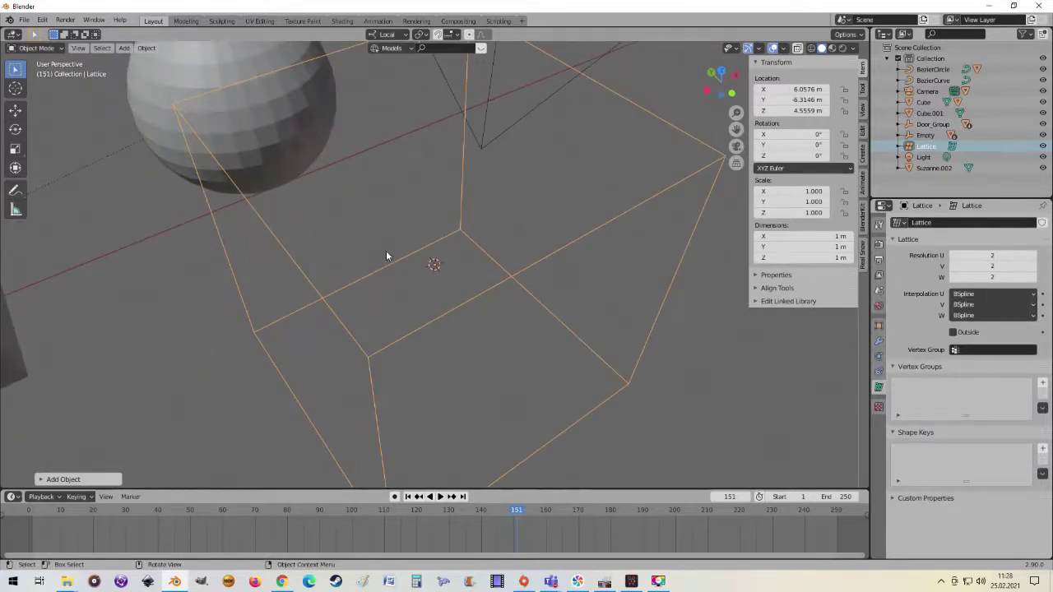
scroll(436, 271, "down", 6)
middle_click_drag(484, 293, 471, 289)
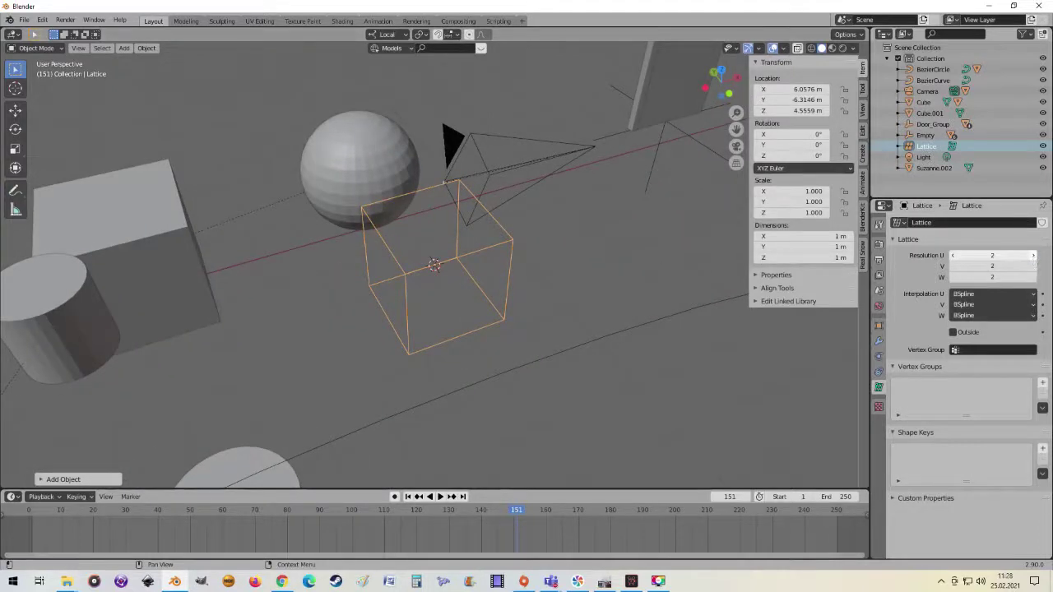
left_click(1033, 267)
left_click(1033, 278)
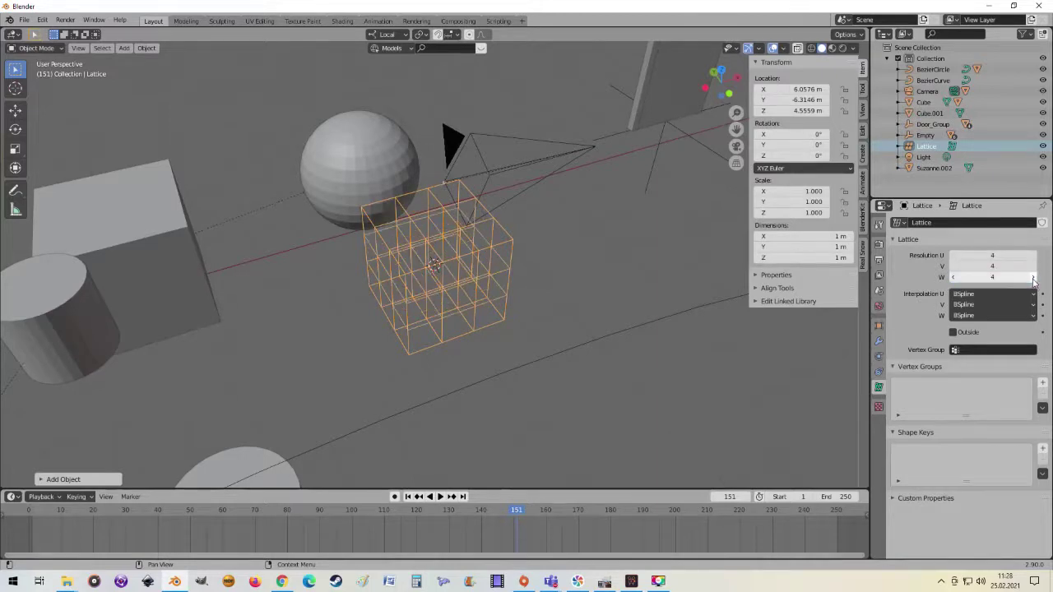
Enable the lattice's Outside option to keep only the outer cage points.
mouse_move(727, 259)
middle_mouse_down()
mouse_move(530, 260)
mouse_move(617, 289)
middle_mouse_up()
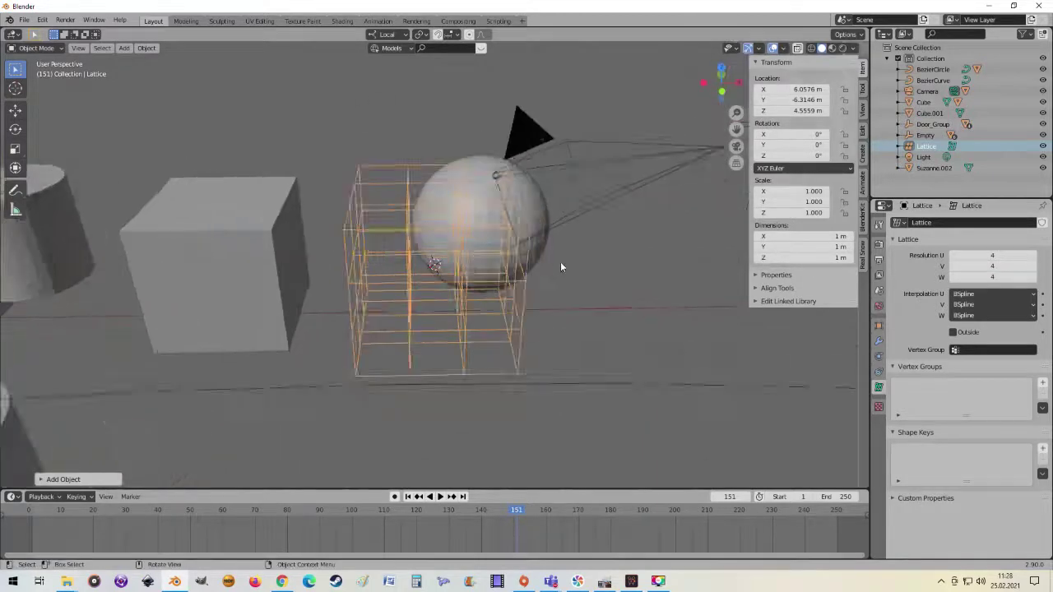
left_click(954, 333)
left_click(954, 333)
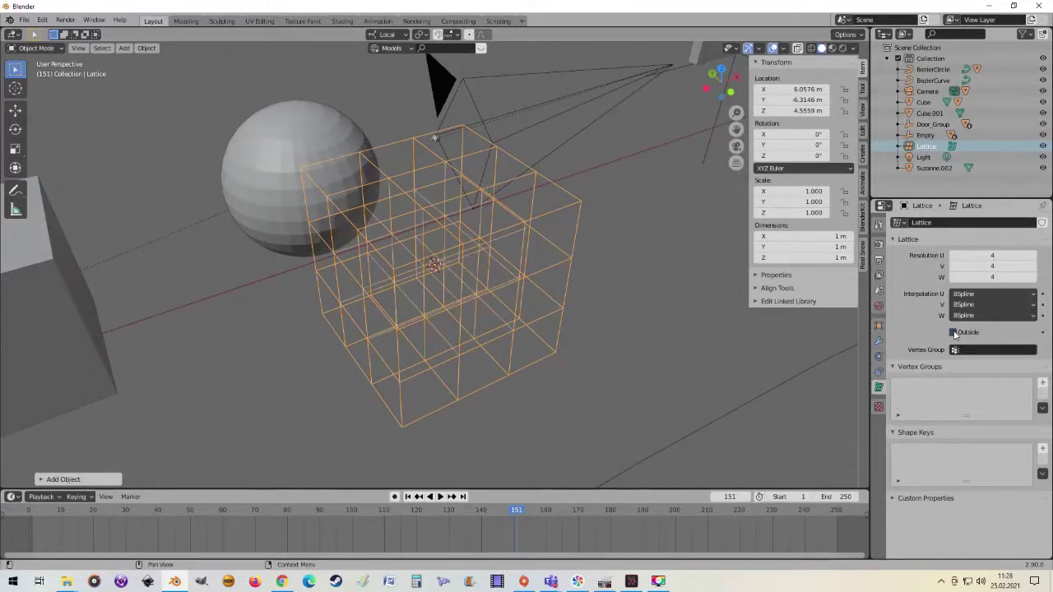
left_click(954, 333)
mouse_move(565, 321)
middle_mouse_down()
mouse_move(467, 298)
mouse_move(547, 272)
mouse_move(548, 296)
mouse_move(535, 300)
mouse_move(486, 272)
mouse_move(525, 289)
middle_mouse_up()
key("Tab")
scroll(486, 271, "down", 3)
scroll(486, 276, "down", 3)
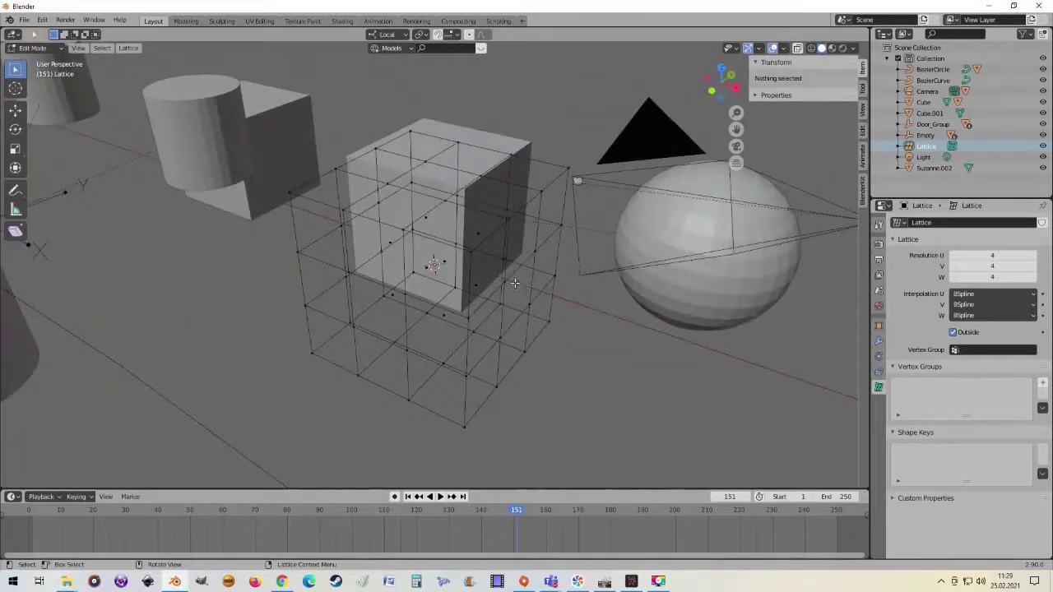
left_click(514, 283)
key("g")
right_click(576, 309)
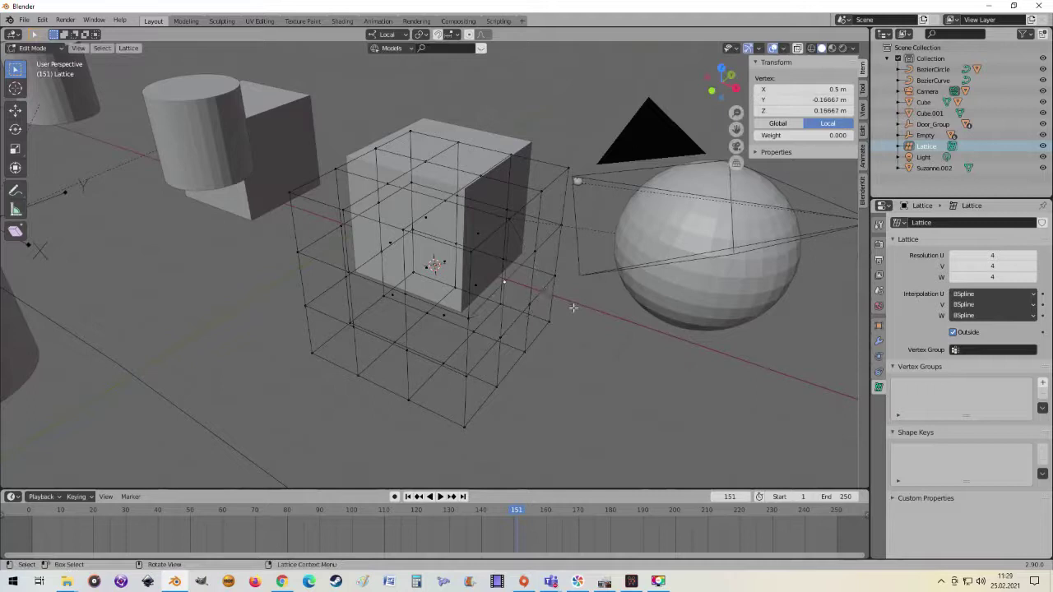
middle_click_drag(576, 309, 526, 313)
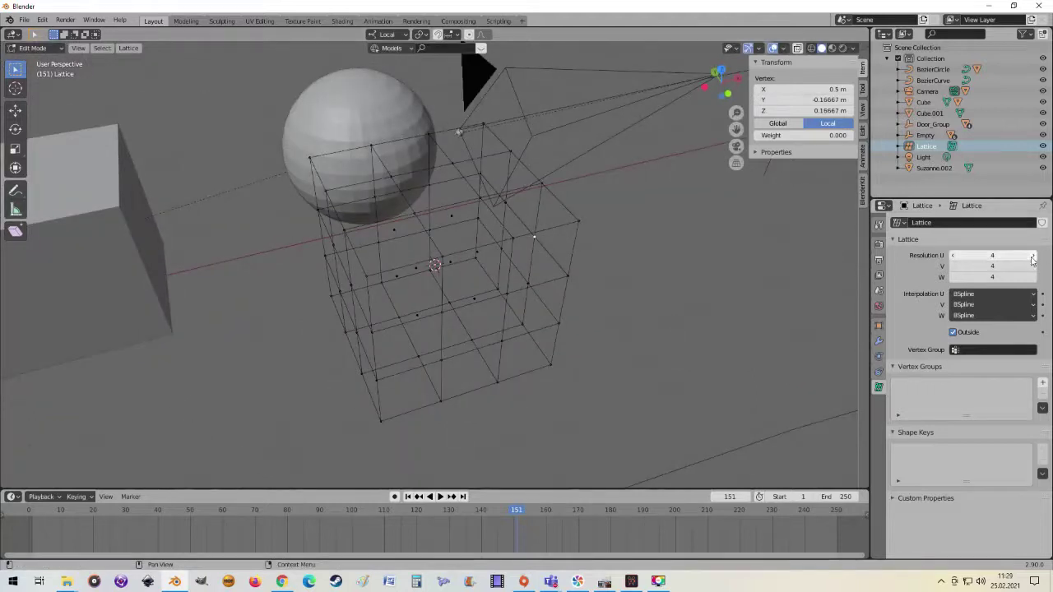
left_click(1033, 255)
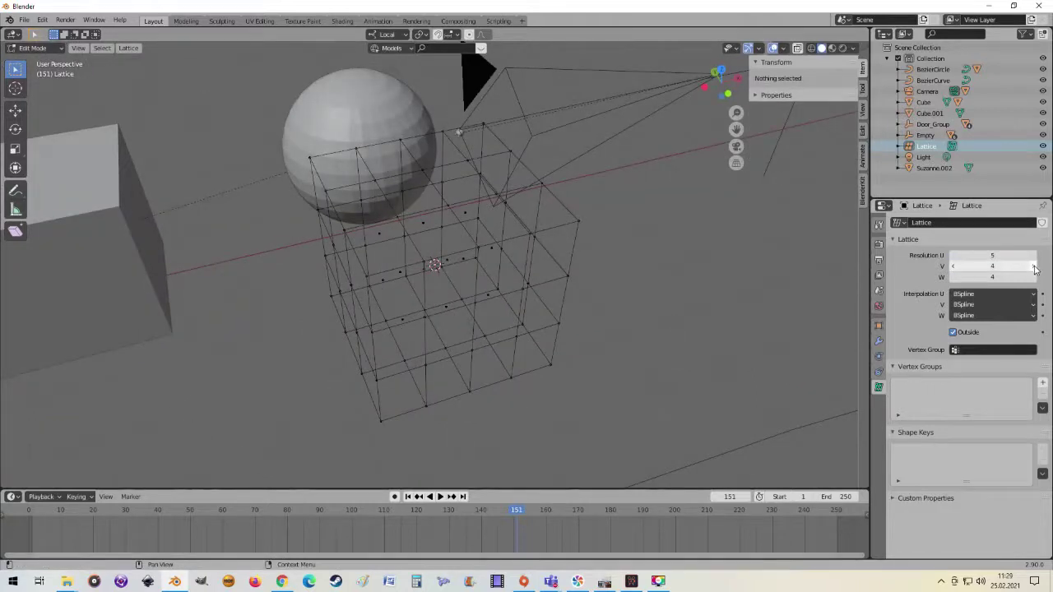
left_click(952, 266)
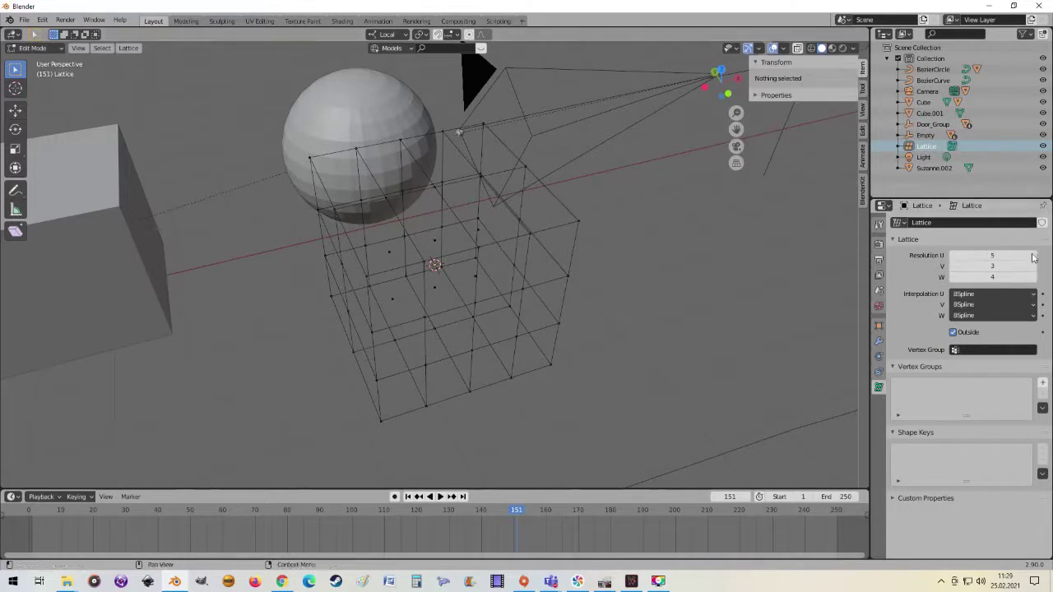
left_click(954, 255)
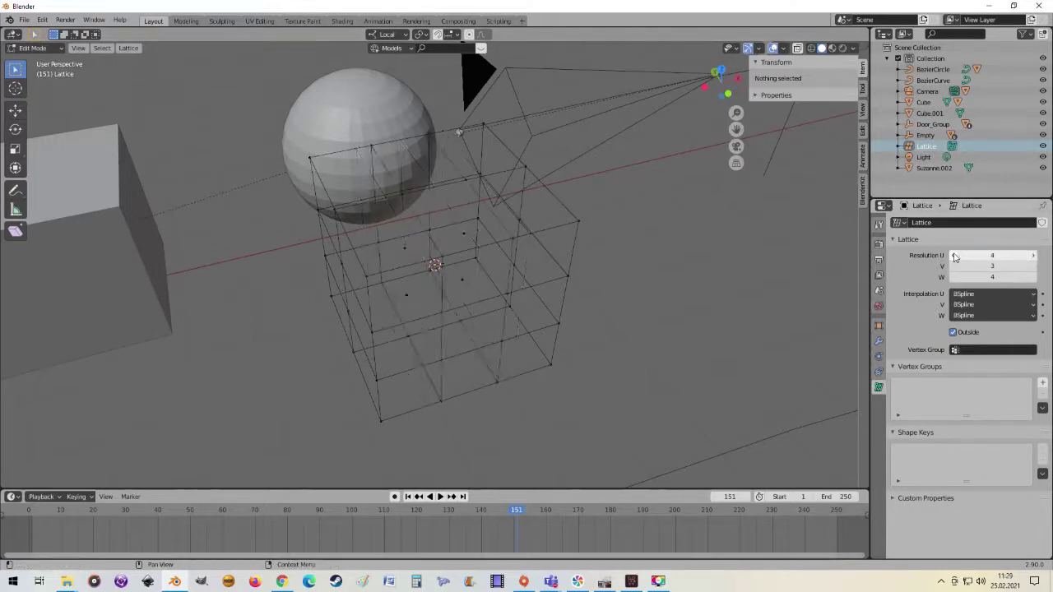
left_click(1034, 267)
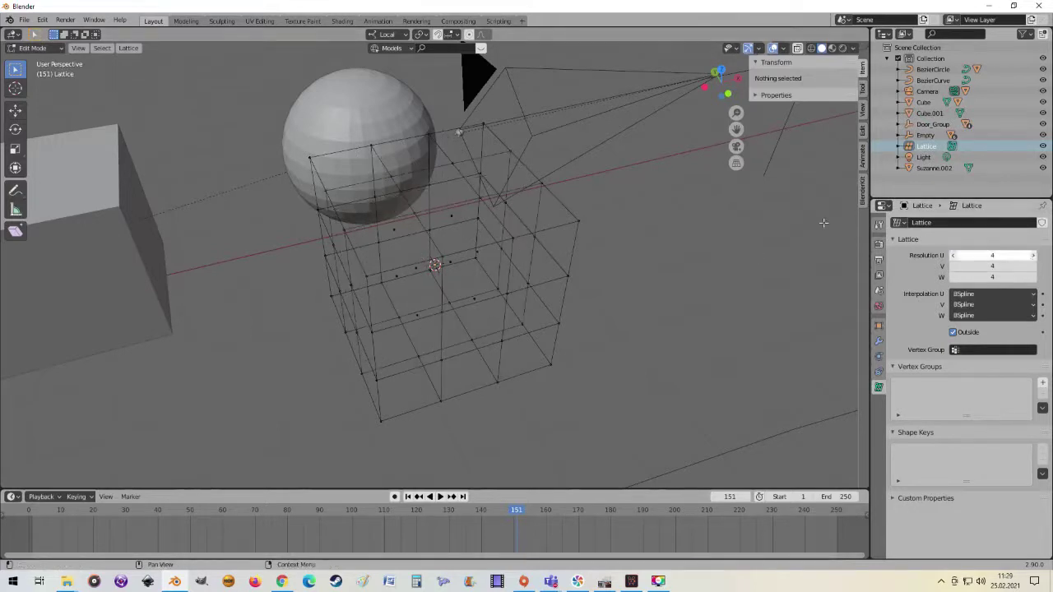
middle_click_drag(575, 247, 607, 205)
key("Tab")
In front view, move the lattice beside the monkey head and enlarge it to about 2.658 scale.
scroll(564, 211, "down", 3)
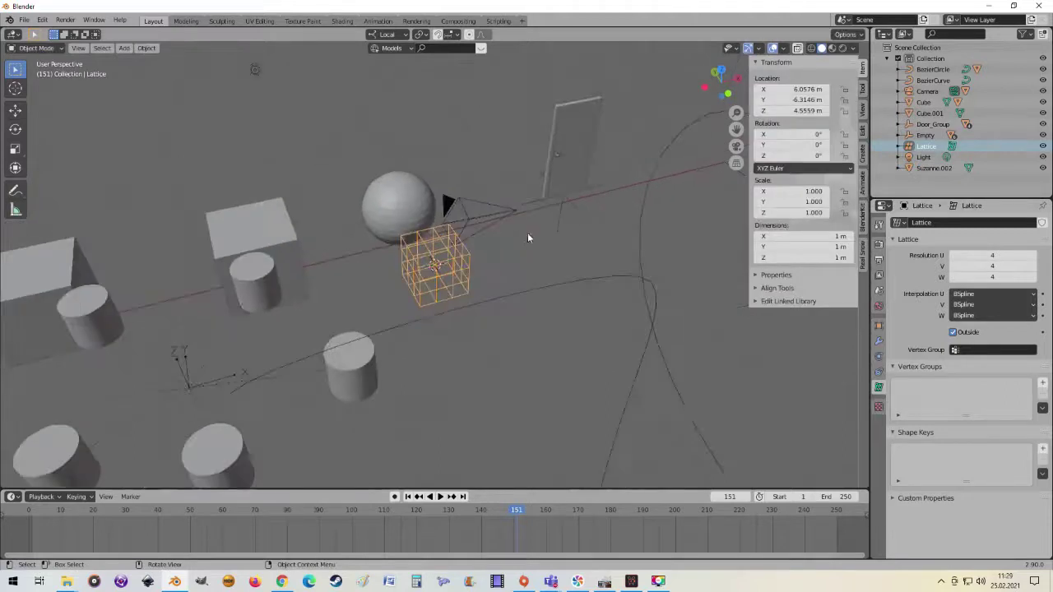
middle_click_drag(529, 238, 481, 263)
scroll(453, 260, "down", 3)
scroll(453, 261, "up", 3)
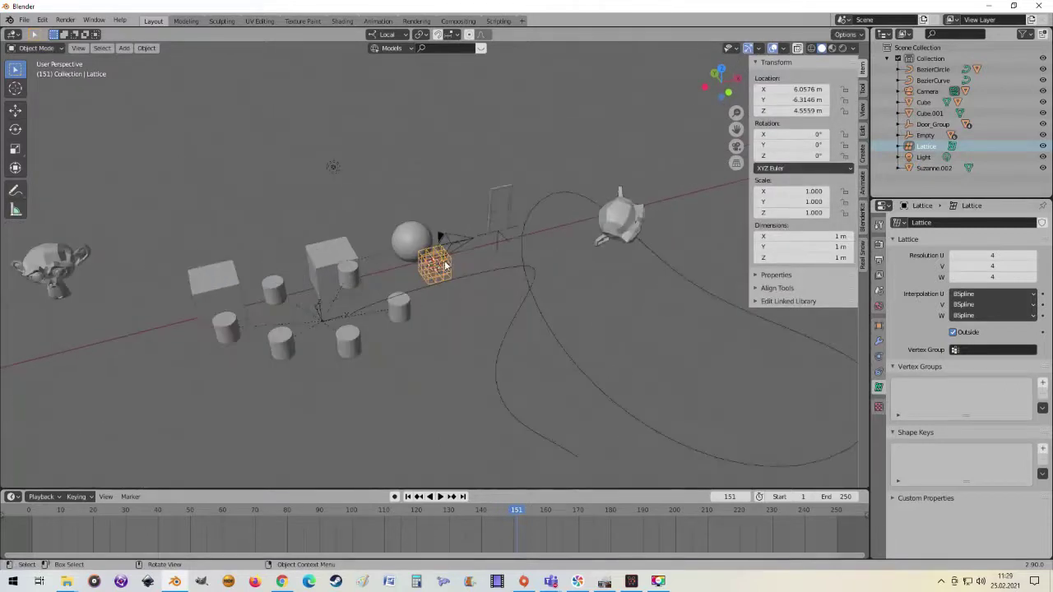
mouse_move(447, 270)
middle_mouse_down()
mouse_move(411, 205)
mouse_move(416, 222)
middle_mouse_up()
key("KP_1")
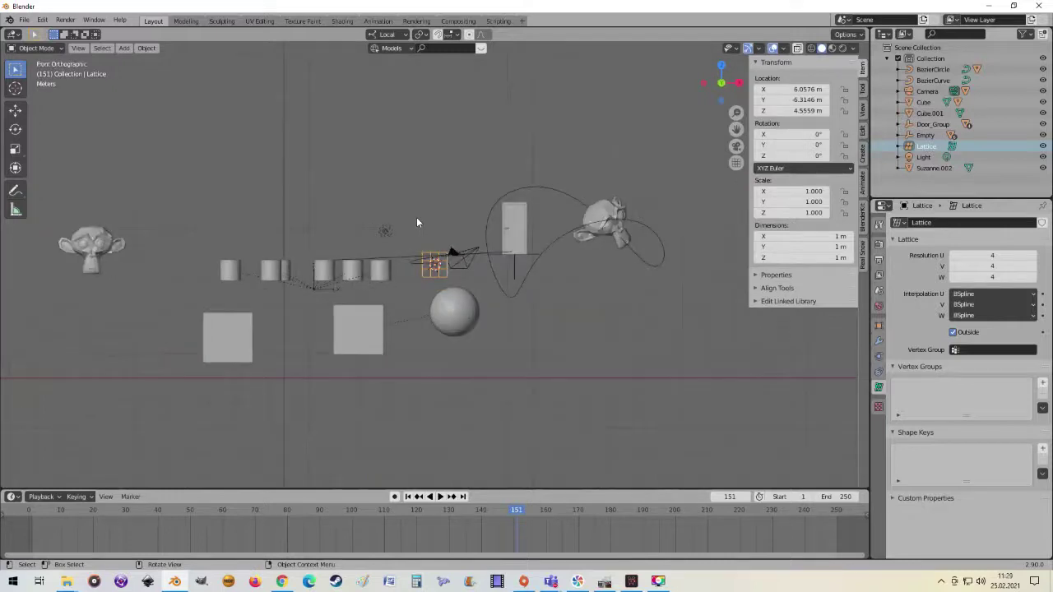
key("g")
left_click(202, 223)
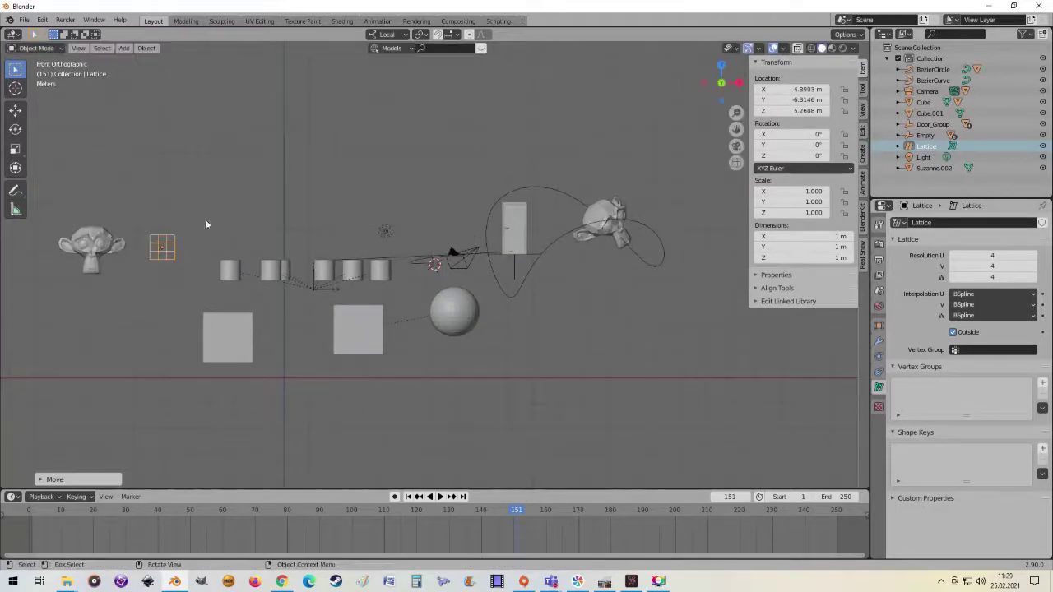
key("s")
left_click(337, 235)
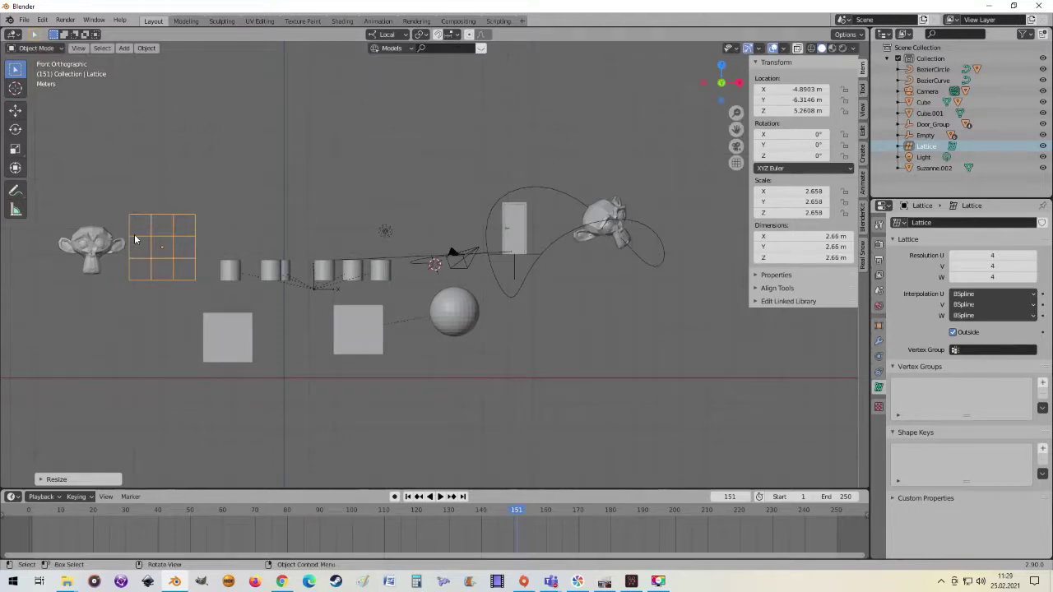
From top view, move Suzanne.002 inside the lattice cage.
middle_click_drag(321, 280, 391, 299)
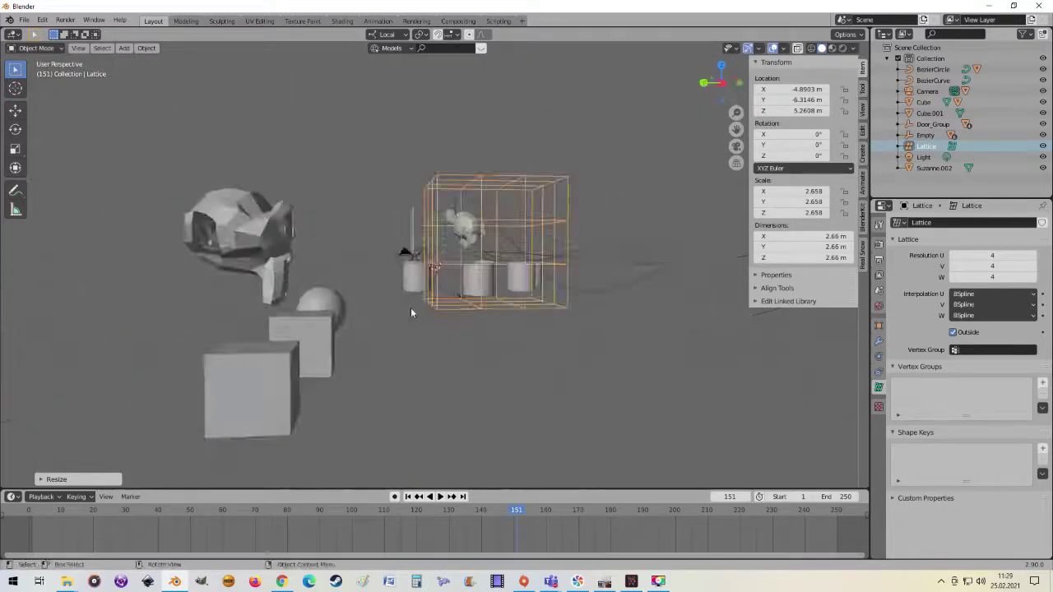
left_click(329, 247)
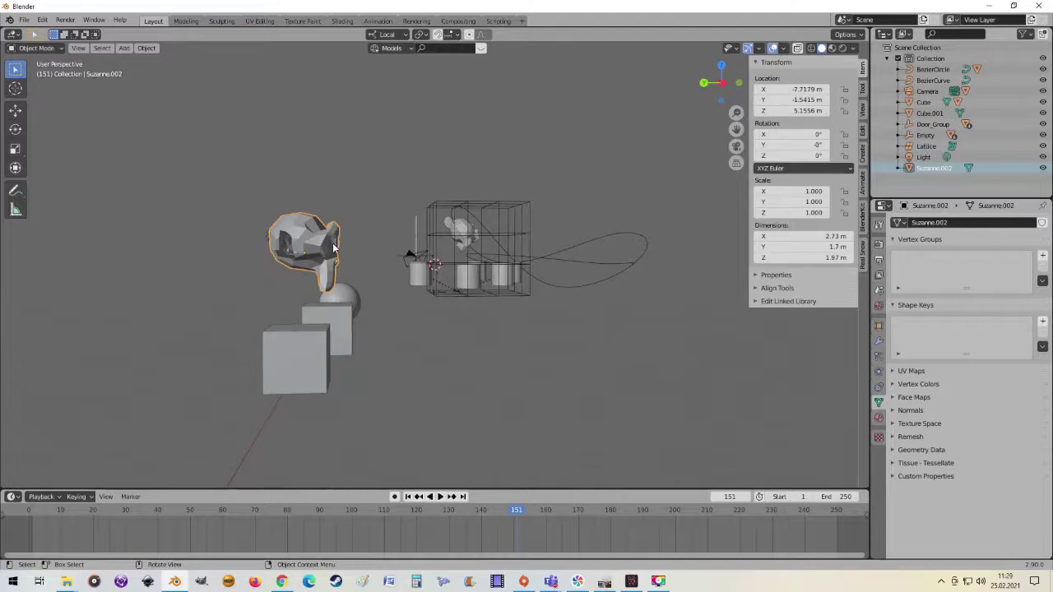
key("KP_7")
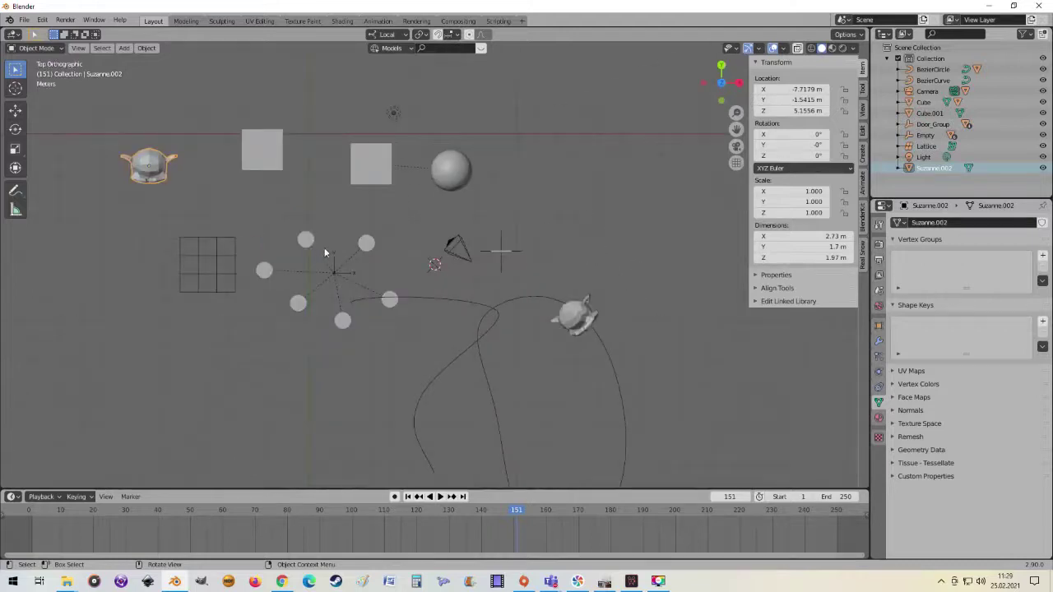
key("g")
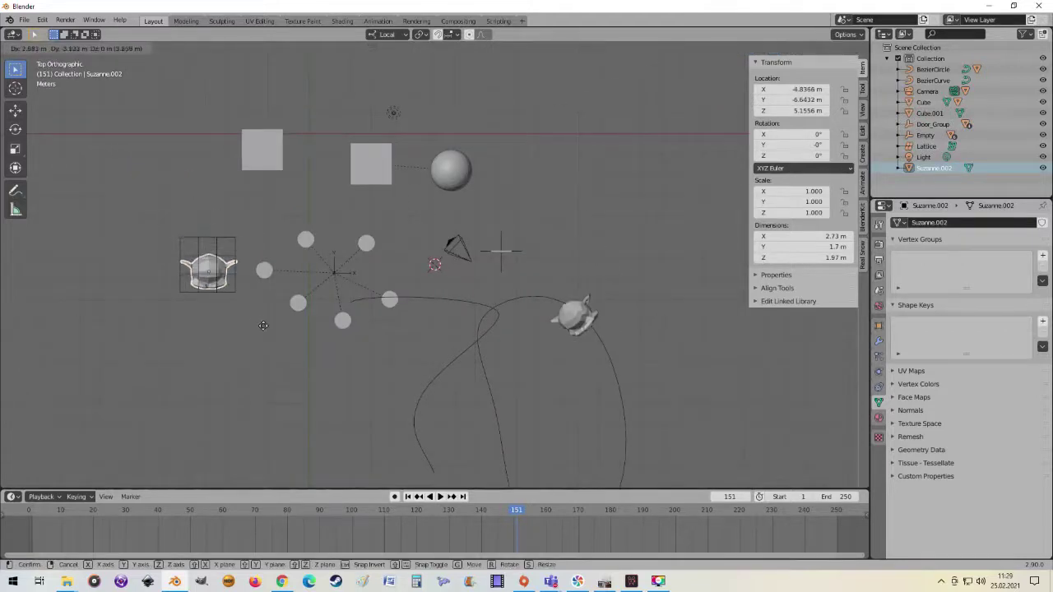
left_click(262, 319)
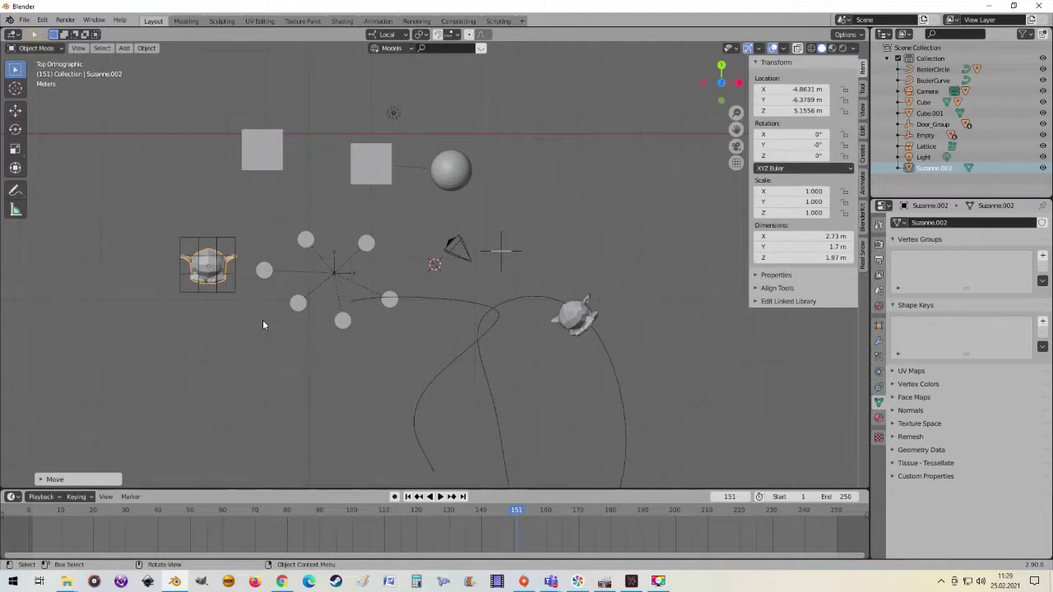
Scale the lattice up to about 3.926 so it fully surrounds the monkey, then reselect Suzanne.002.
key("KP_1")
scroll(219, 295, "up", 2)
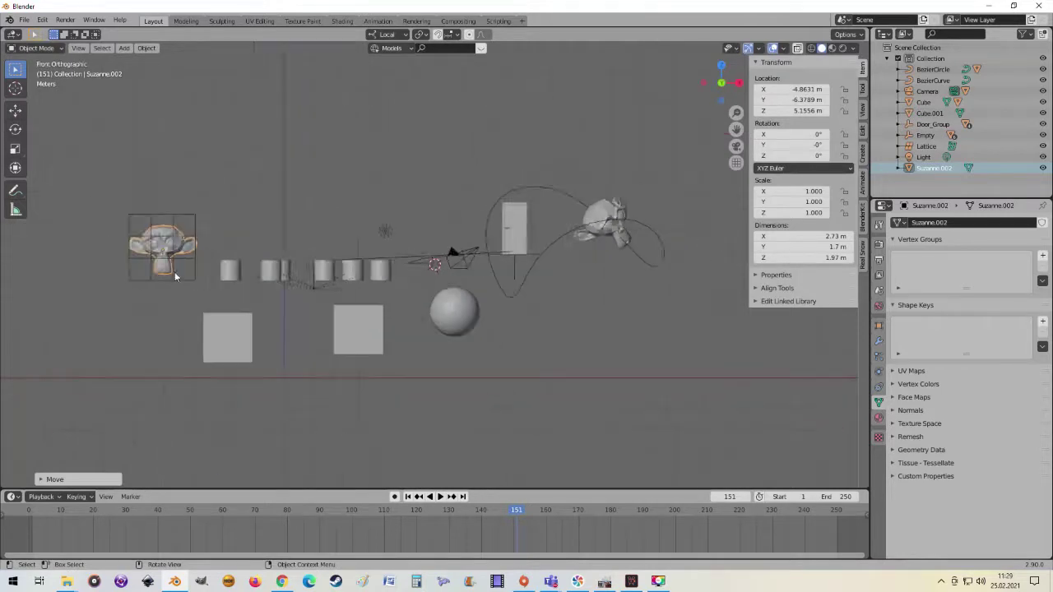
key("KP_Decimal")
scroll(490, 269, "down", 5)
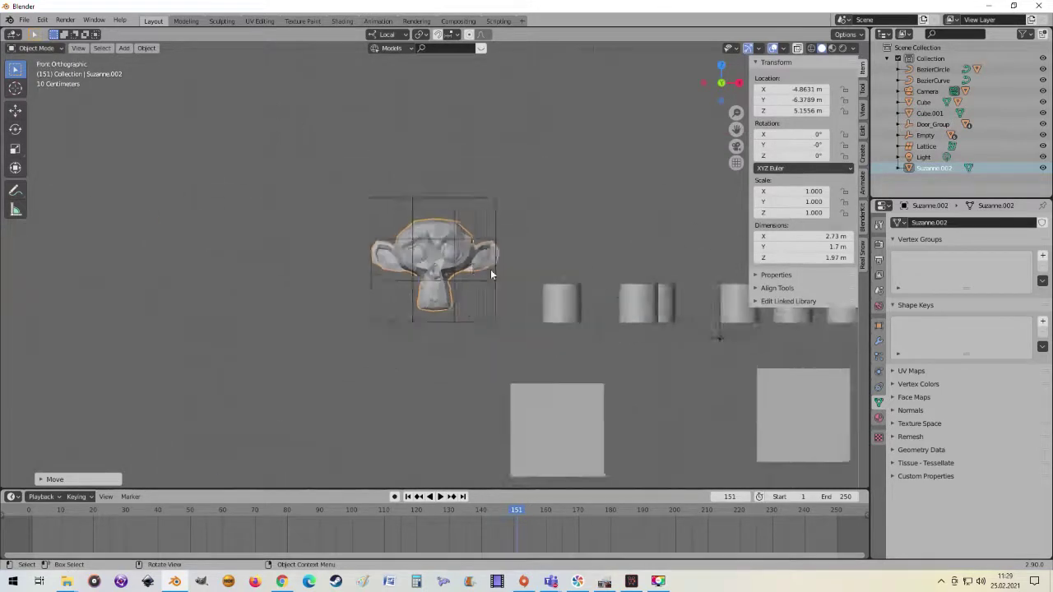
scroll(516, 263, "up", 1)
left_click(518, 237)
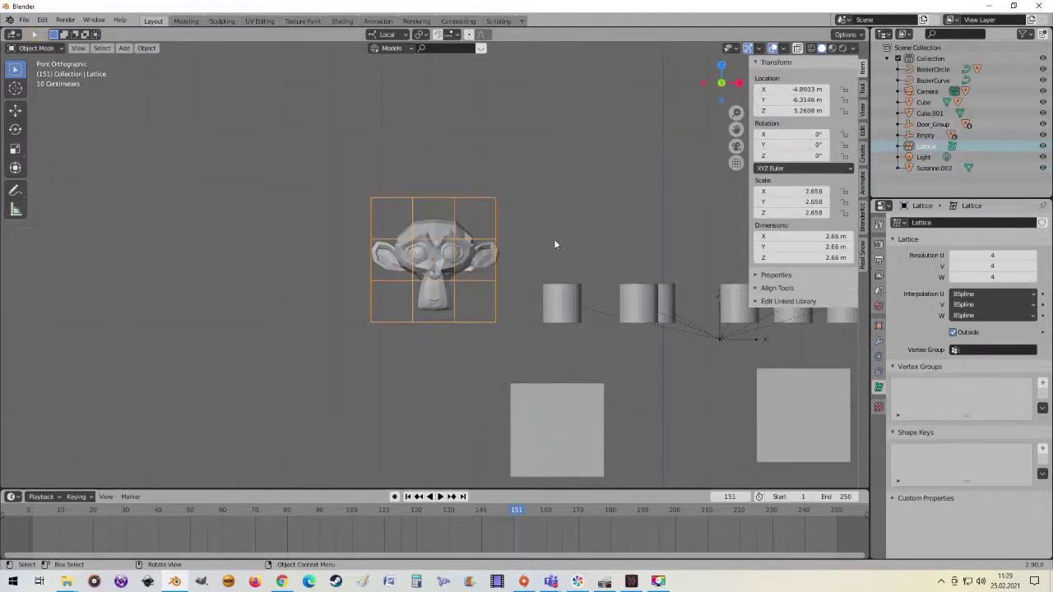
key("s")
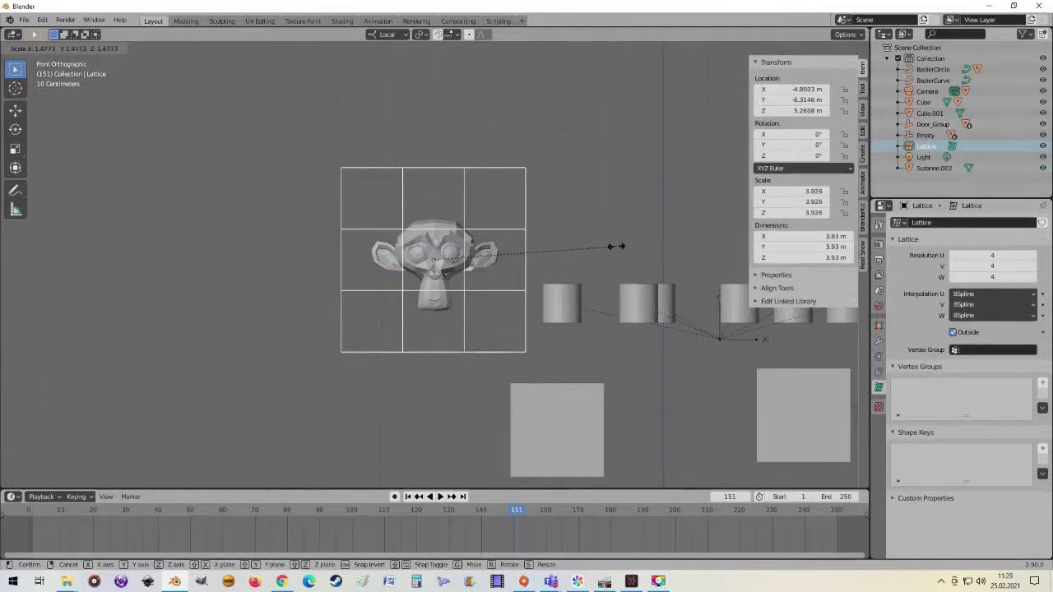
left_click(616, 246)
mouse_move(455, 153)
middle_mouse_down()
mouse_move(552, 196)
mouse_move(473, 191)
mouse_move(471, 217)
middle_mouse_up()
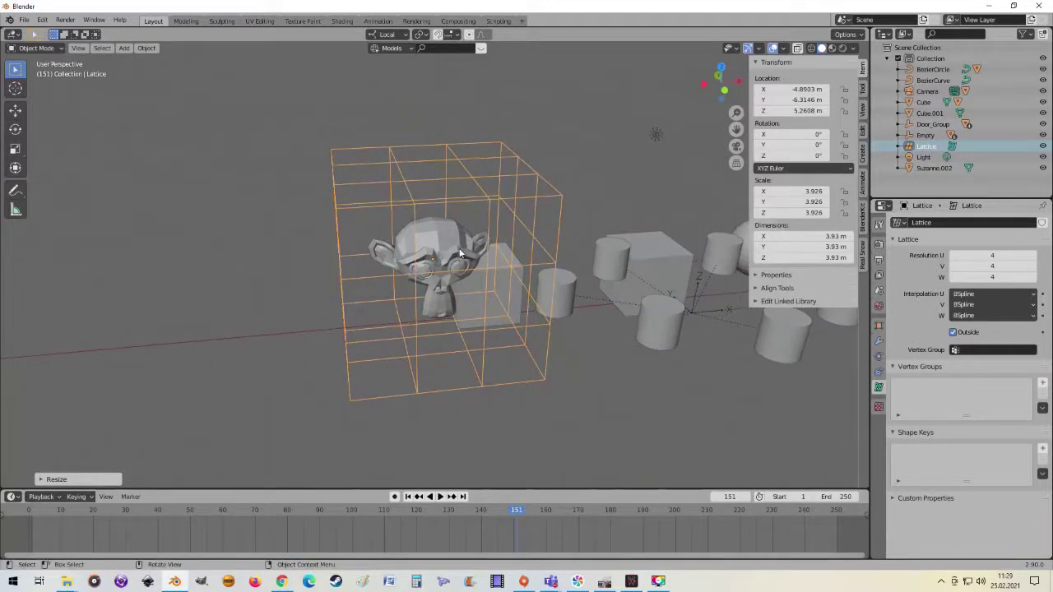
left_click(460, 253)
Parent Suzanne.002 to the Lattice with Lattice Deform (Ctrl+P), leaving only the lattice selected.
left_click(530, 177, "shift")
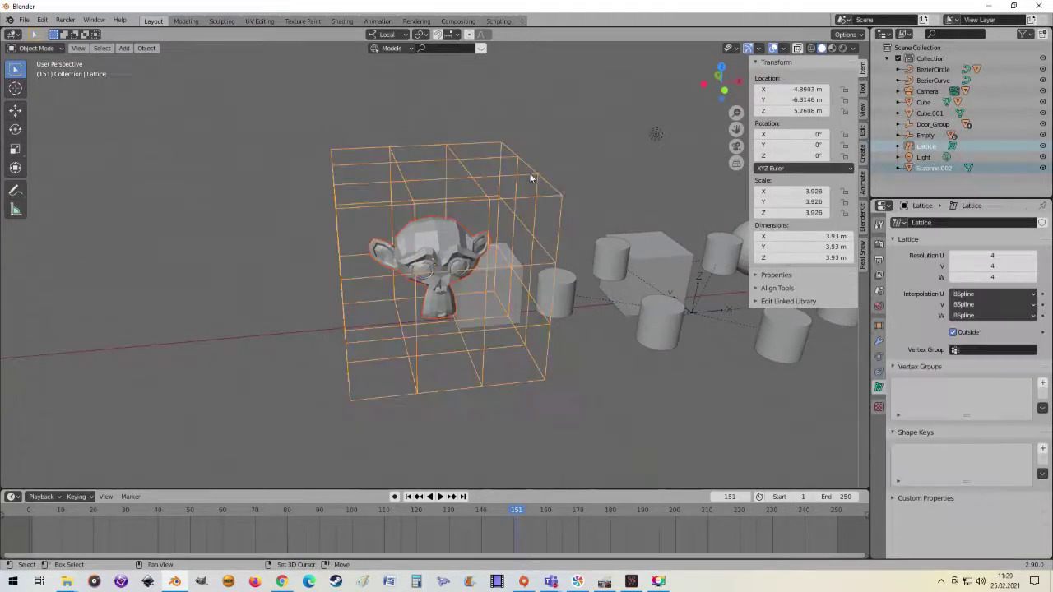
mouse_move(556, 175)
middle_mouse_down()
mouse_move(498, 165)
mouse_move(542, 174)
middle_mouse_up()
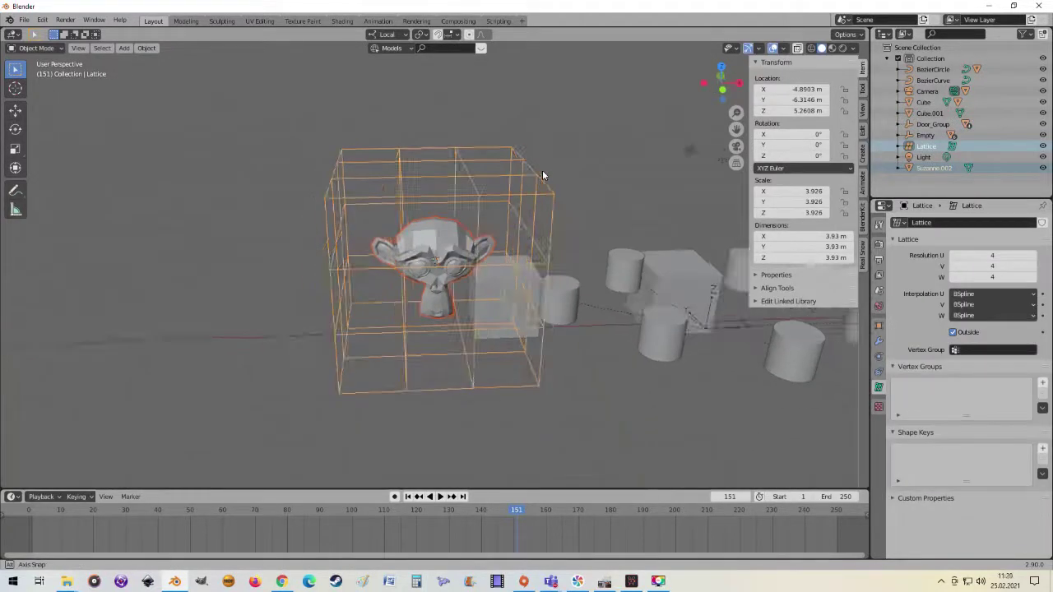
key("ctrl+p")
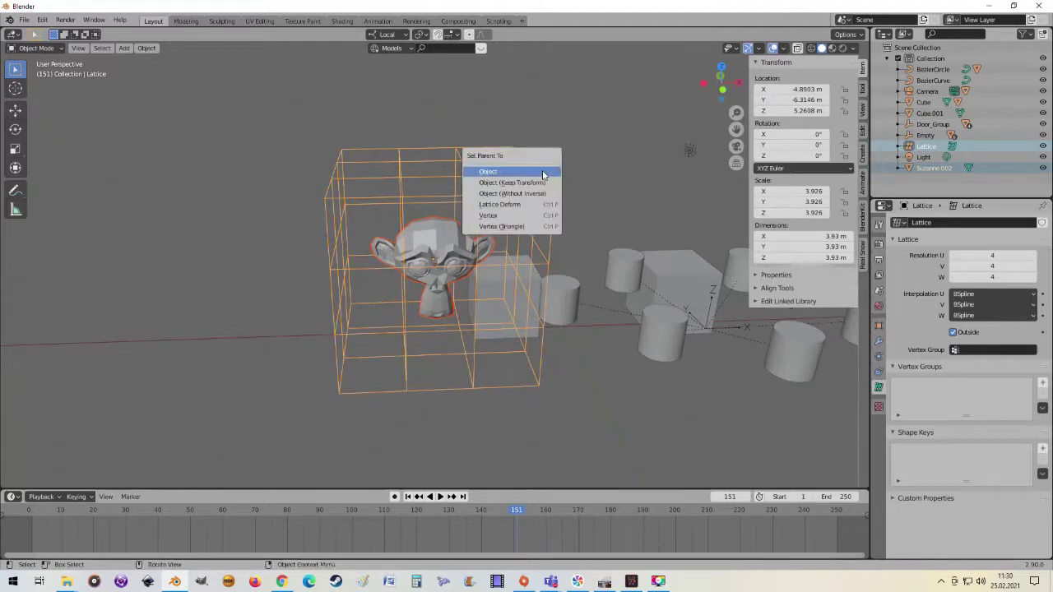
left_click(513, 209)
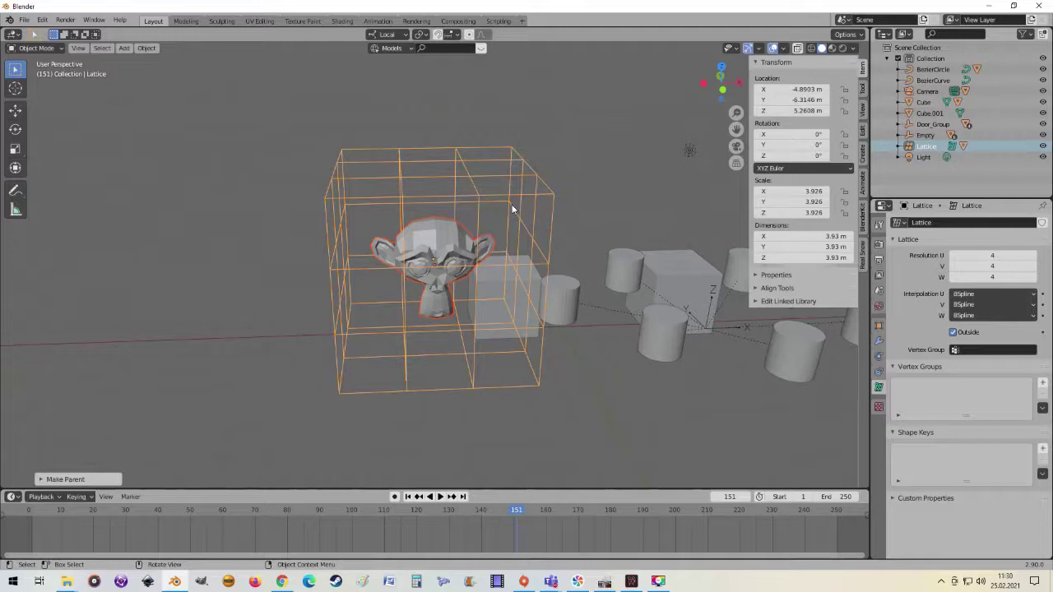
scroll(512, 209, "up", 5)
scroll(513, 209, "down", 4)
scroll(545, 205, "up", 2)
scroll(592, 174, "down", 1)
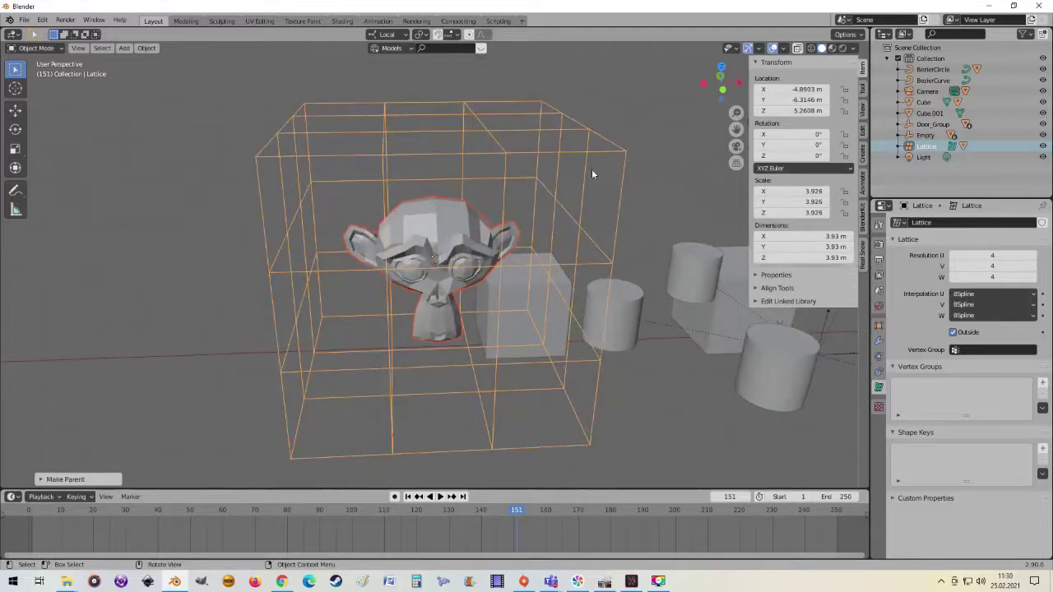
left_click(591, 169)
mouse_move(583, 160)
middle_mouse_down()
mouse_move(573, 186)
mouse_move(240, 126)
middle_mouse_up()
In lattice Edit Mode, pull the left-side lattice points outward.
key("Tab")
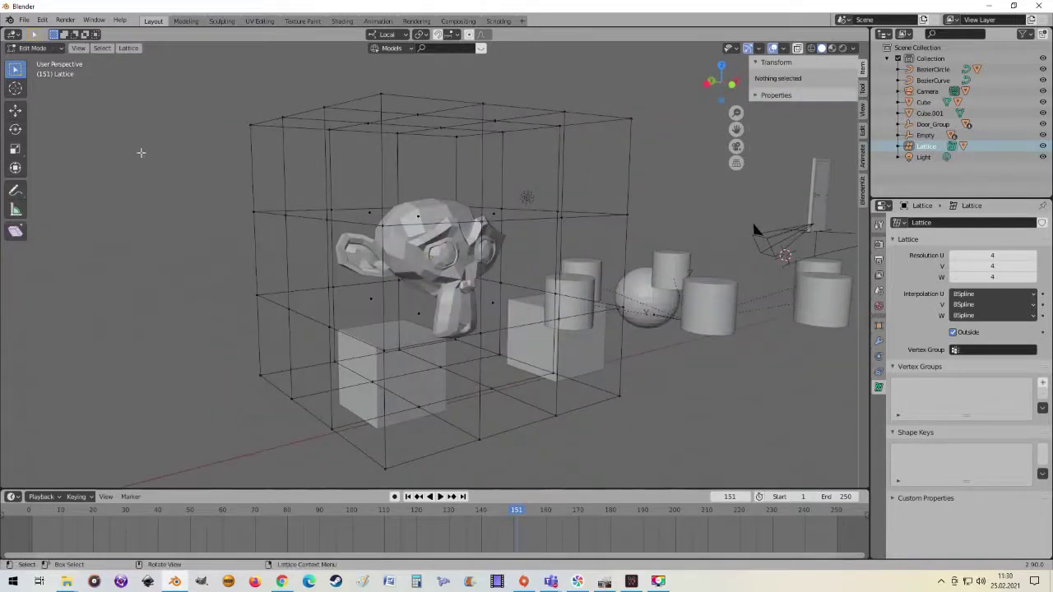
left_click(294, 217)
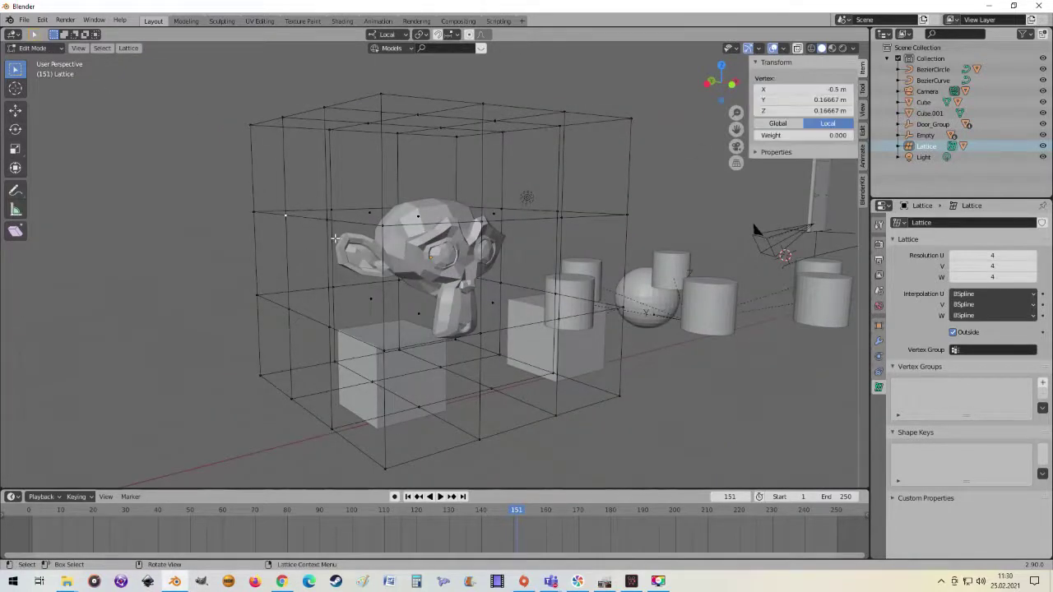
middle_click_drag(337, 237, 331, 251)
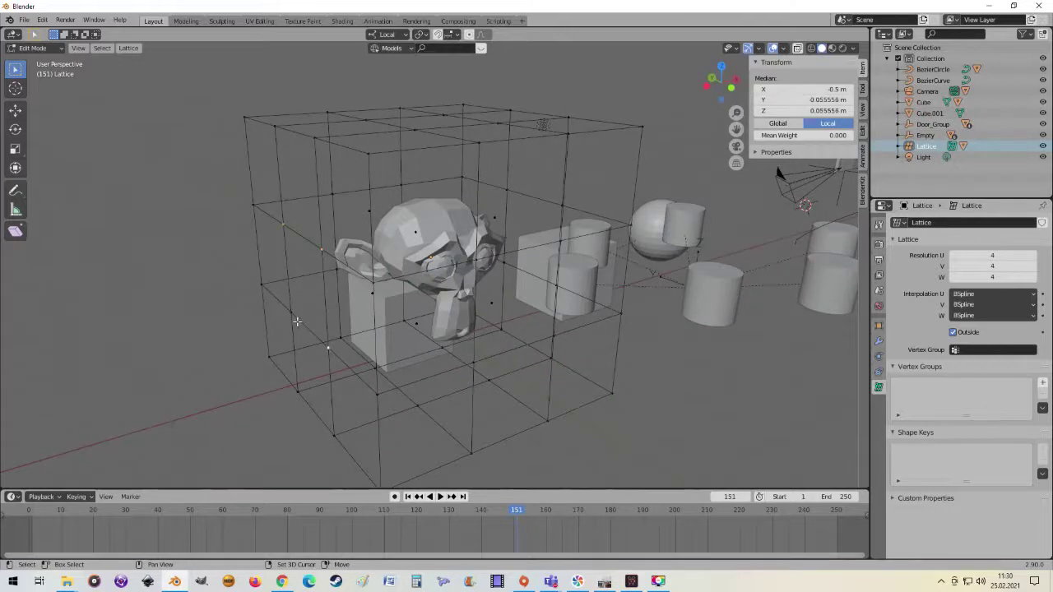
middle_click_drag(330, 299, 321, 294)
key("g")
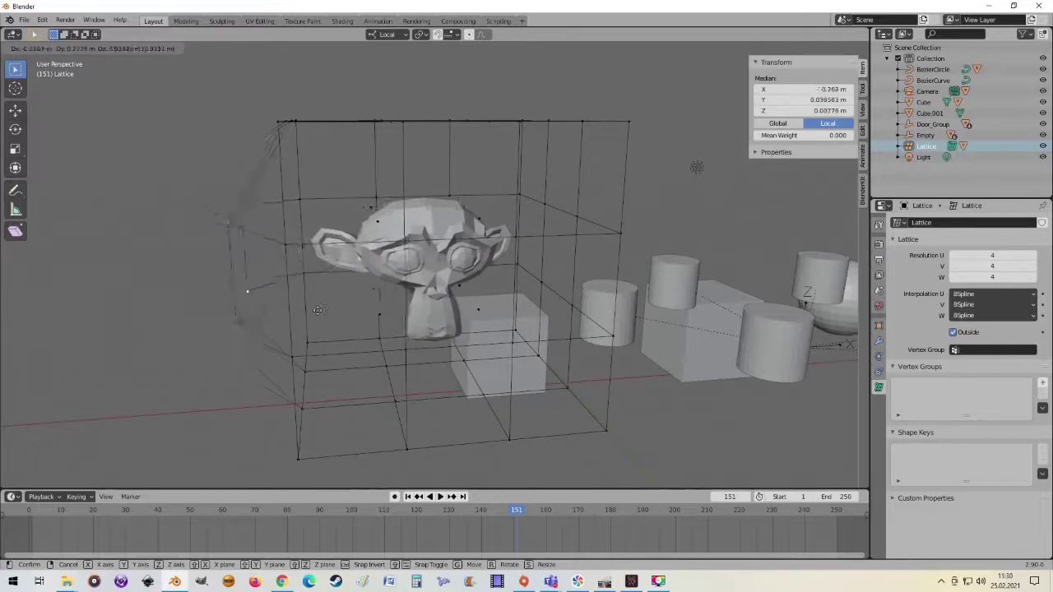
left_click(261, 306)
Raise a top lattice point and pull another point down below the cage.
mouse_move(386, 256)
middle_mouse_down()
mouse_move(399, 278)
mouse_move(423, 162)
middle_mouse_up()
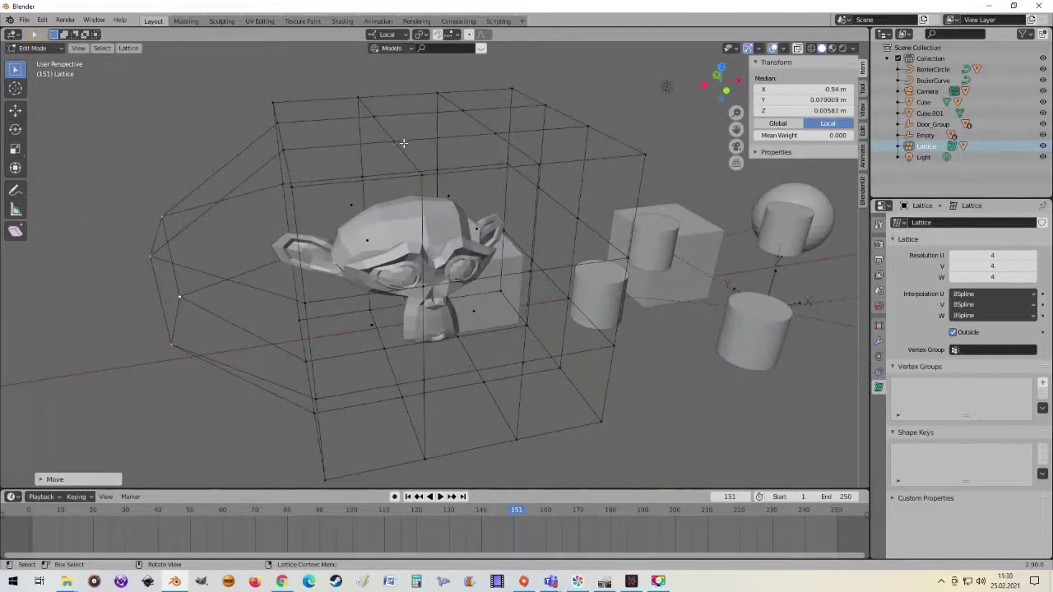
left_click(391, 147)
key("g")
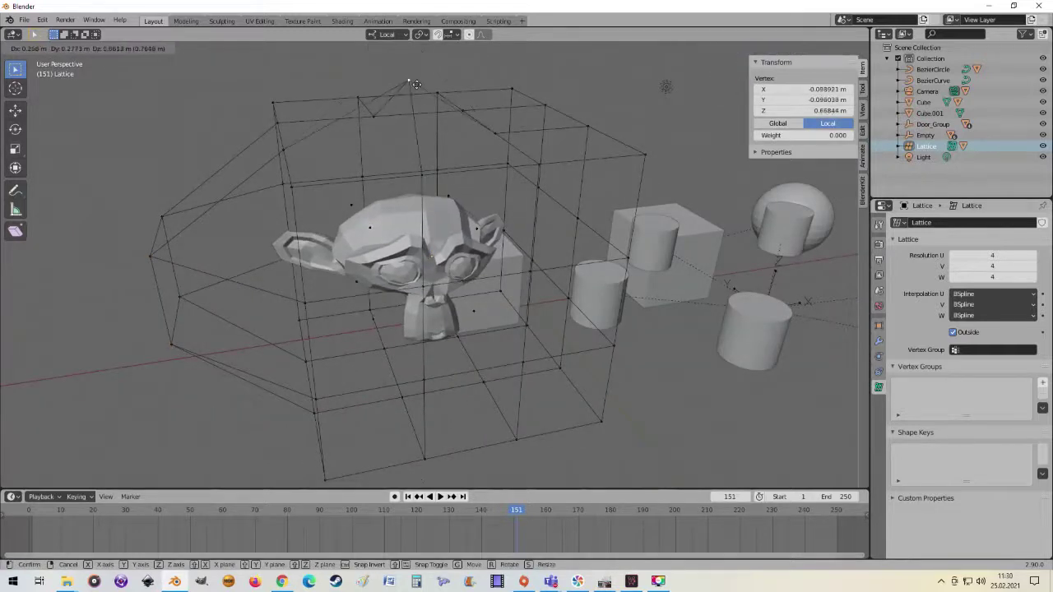
left_click(416, 84)
middle_click_drag(416, 84, 463, 259)
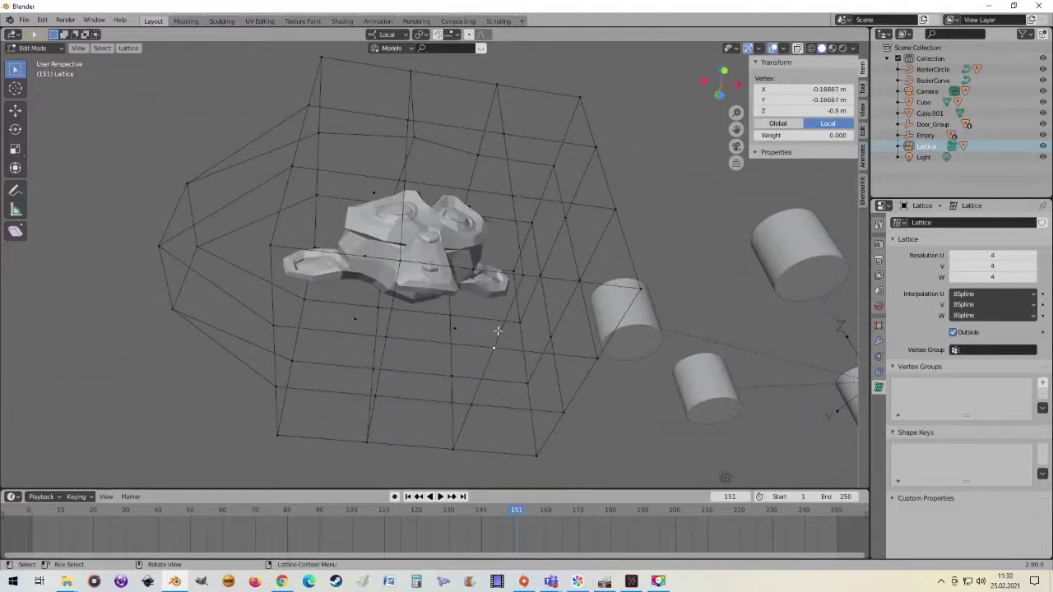
key("g")
left_click(501, 461)
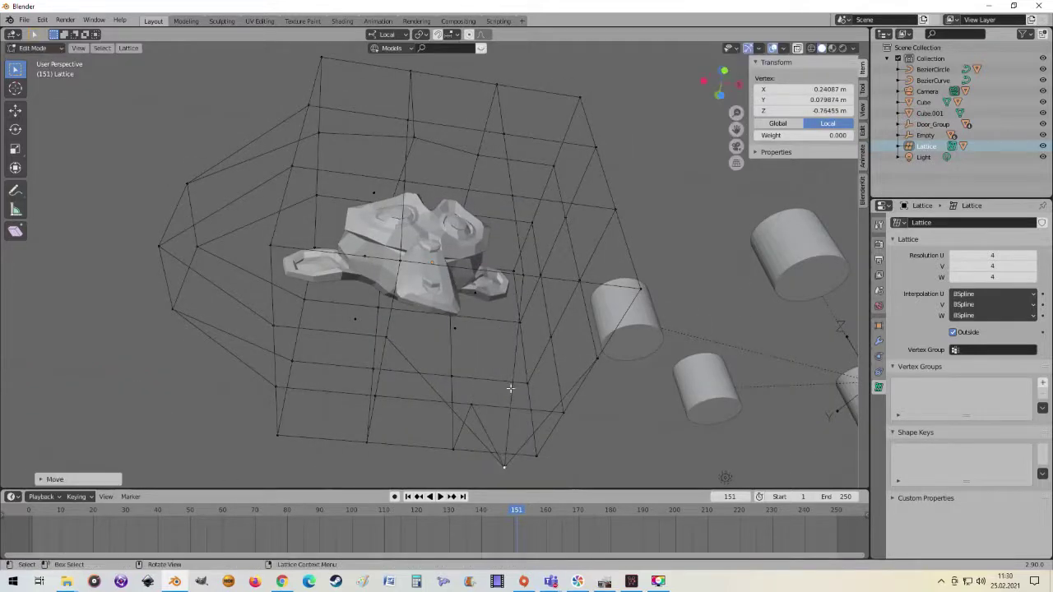
Pull right-side lattice points outward and raise another point upward.
middle_click_drag(510, 387, 574, 263)
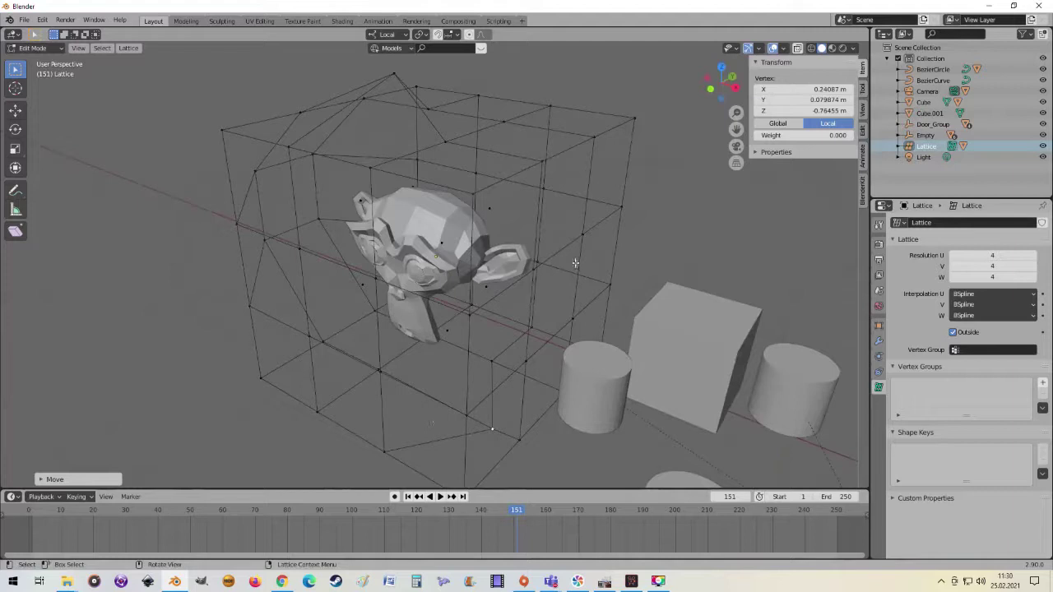
left_click(581, 244)
key("g")
left_click(725, 276)
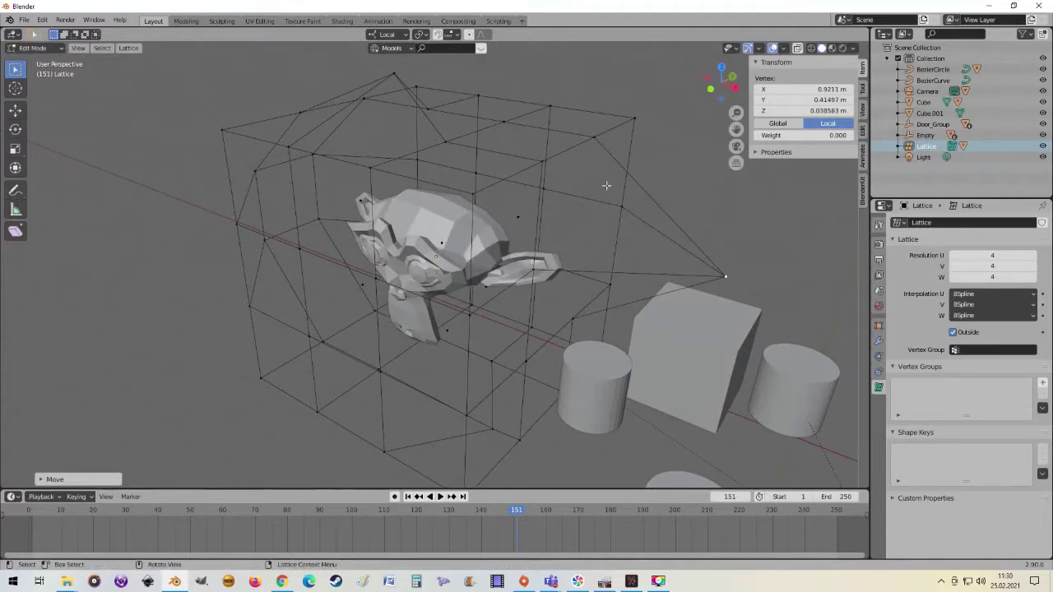
key("g")
left_click(560, 144)
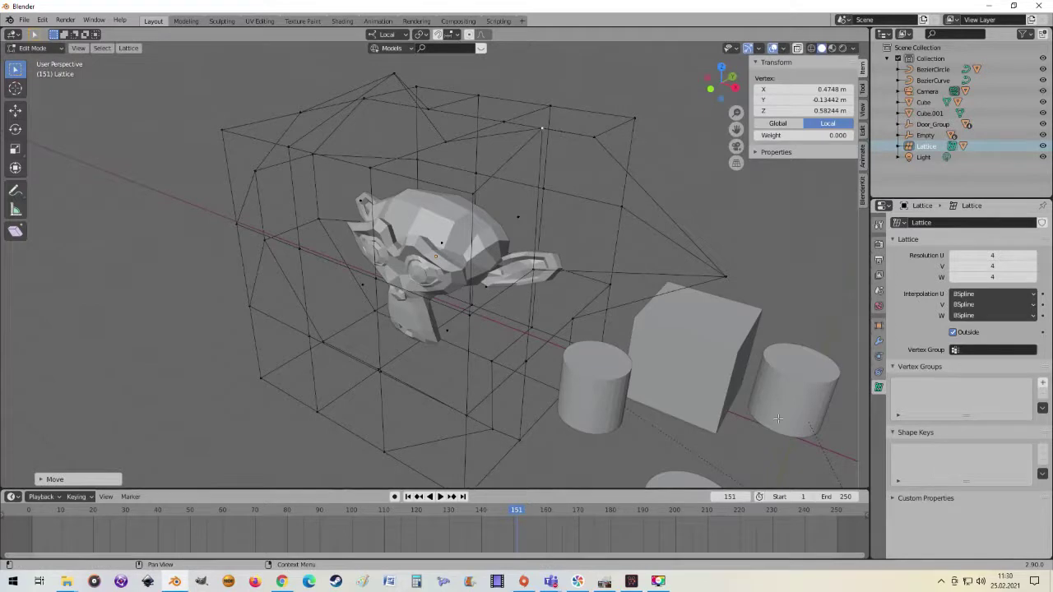
middle_click_drag(777, 419, 553, 302)
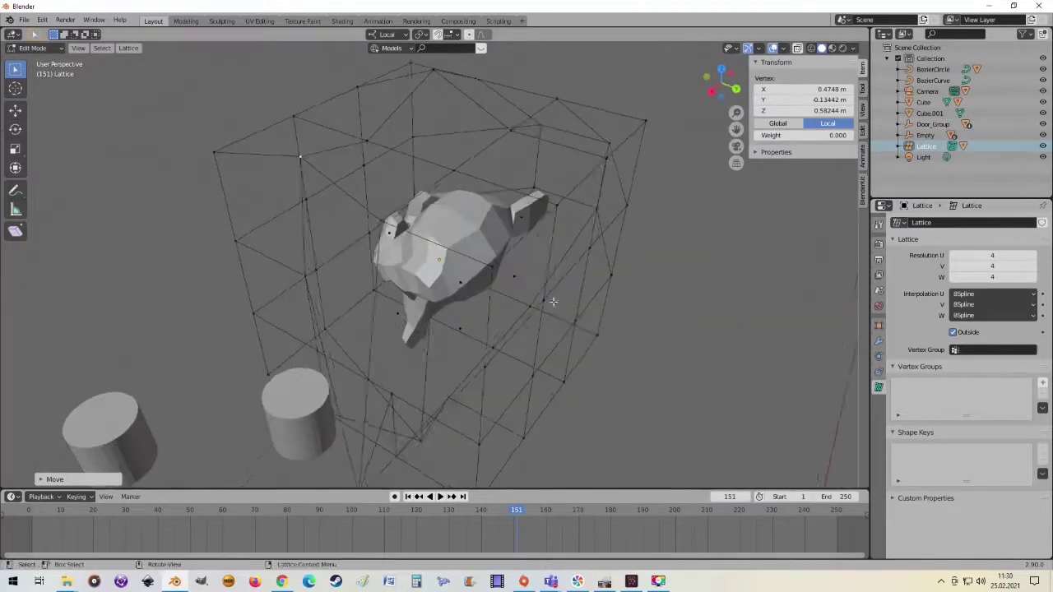
key("g")
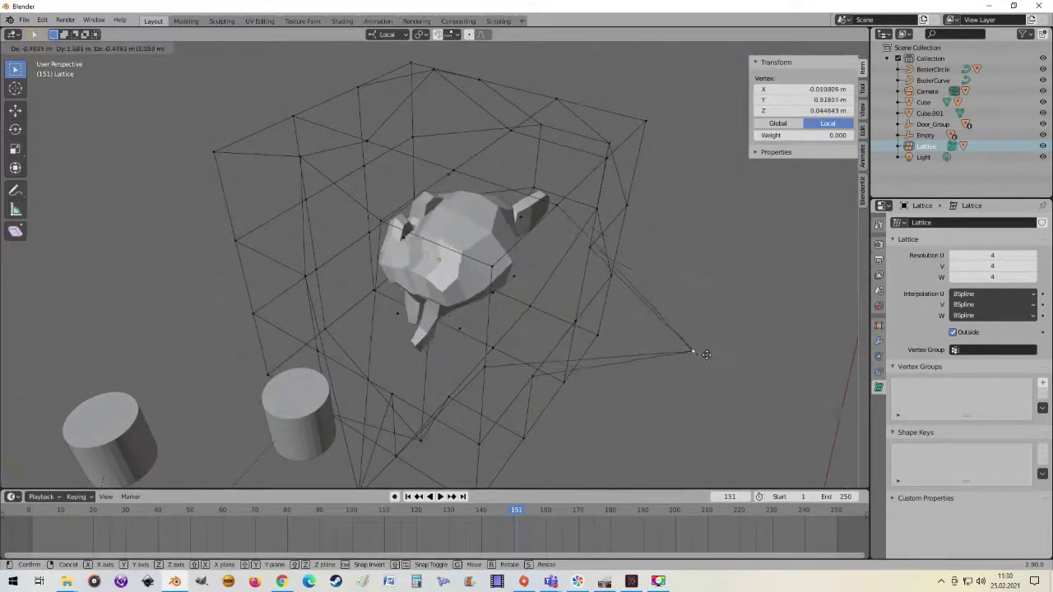
left_click(539, 312)
Pull two lower lattice points down-left, return to Object Mode, and start moving the monkey.
middle_click_drag(539, 312, 330, 362)
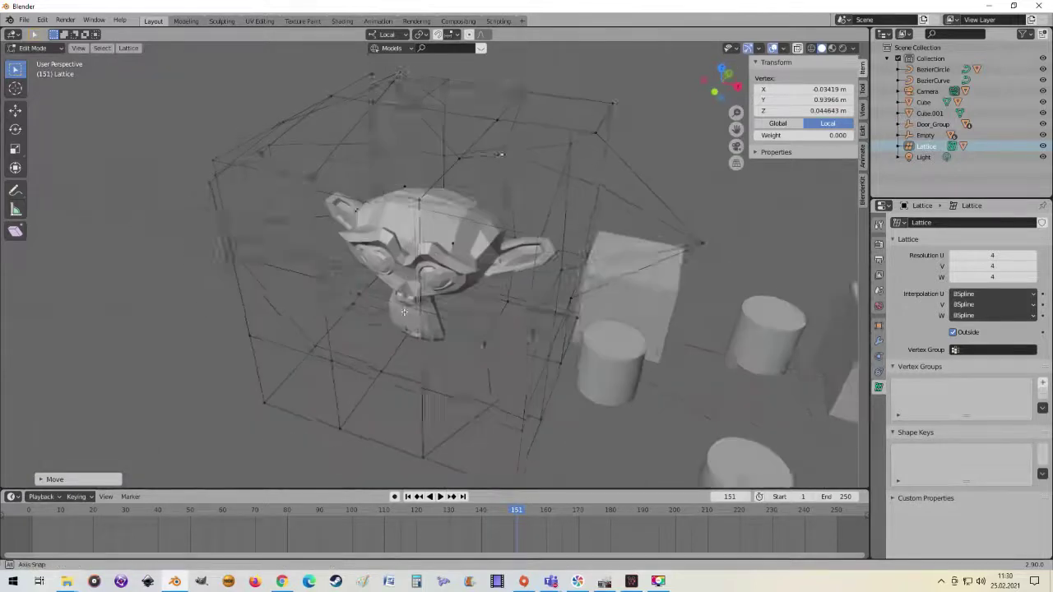
key("g")
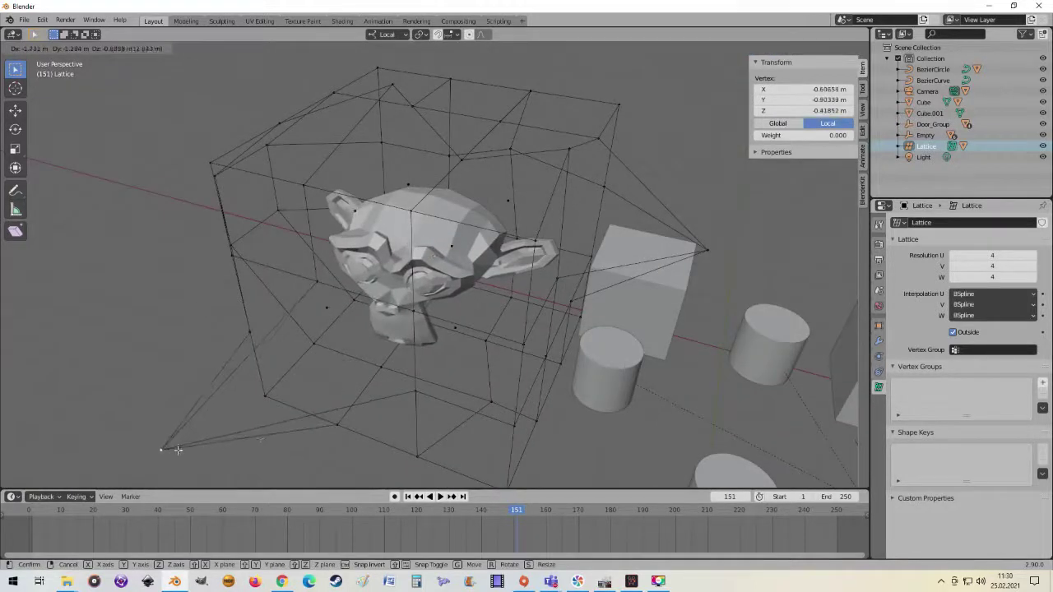
left_click(431, 400)
key("g")
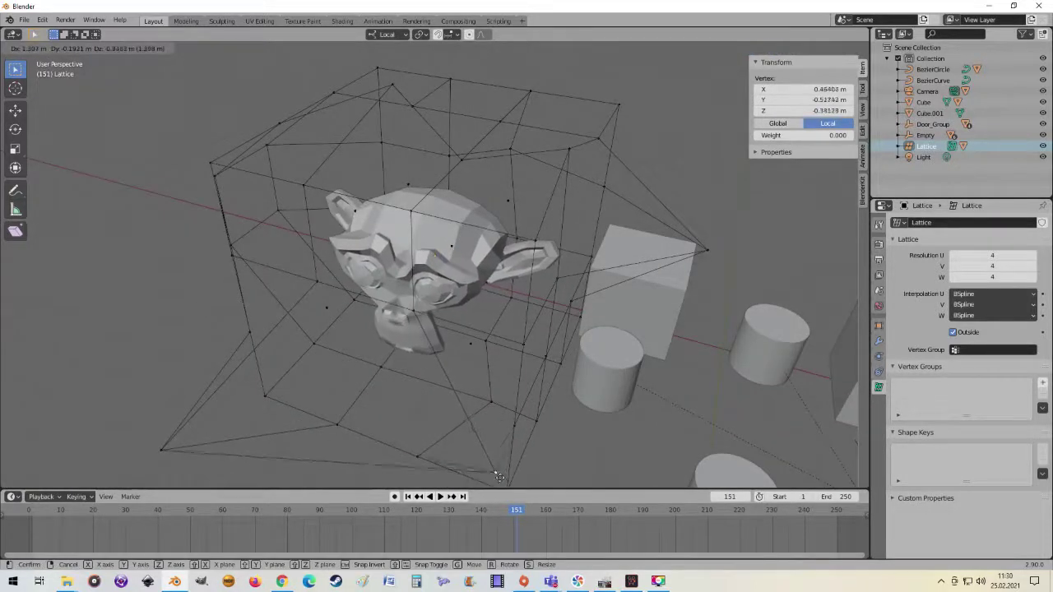
left_click(430, 417)
mouse_move(430, 416)
middle_mouse_down()
mouse_move(532, 350)
mouse_move(456, 359)
mouse_move(513, 309)
mouse_move(622, 317)
mouse_move(630, 246)
mouse_move(569, 198)
mouse_move(469, 246)
mouse_move(482, 318)
mouse_move(400, 329)
mouse_move(466, 317)
mouse_move(436, 283)
mouse_move(442, 275)
mouse_move(447, 296)
middle_mouse_up()
key("Tab")
left_click(437, 284)
key("g")
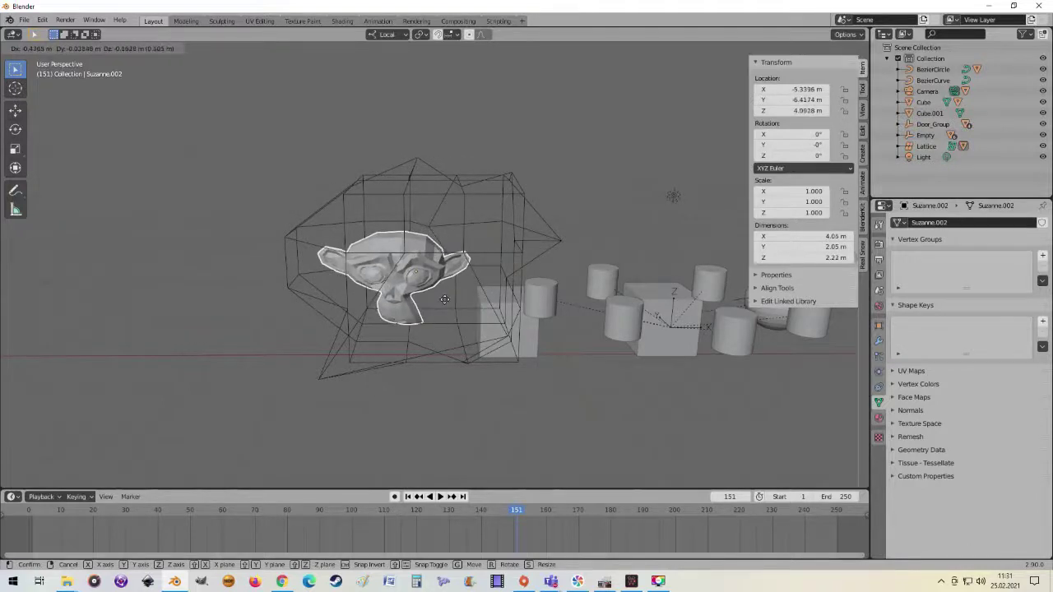
Place Suzanne.002 back inside the warped lattice at X -4.8488, Y -6.3441, Z 5.2913 m.
left_click(458, 293)
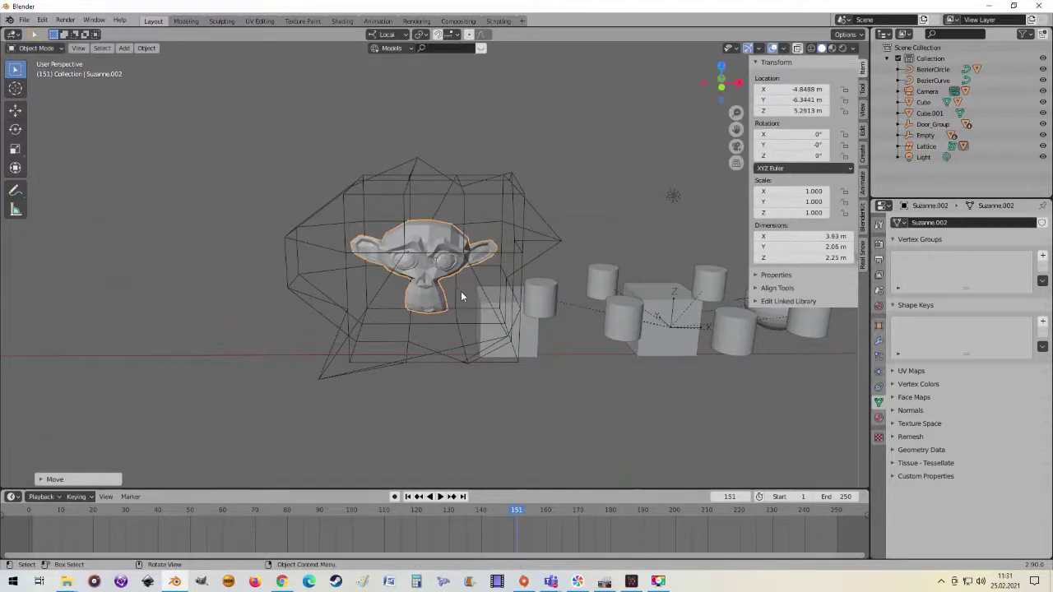